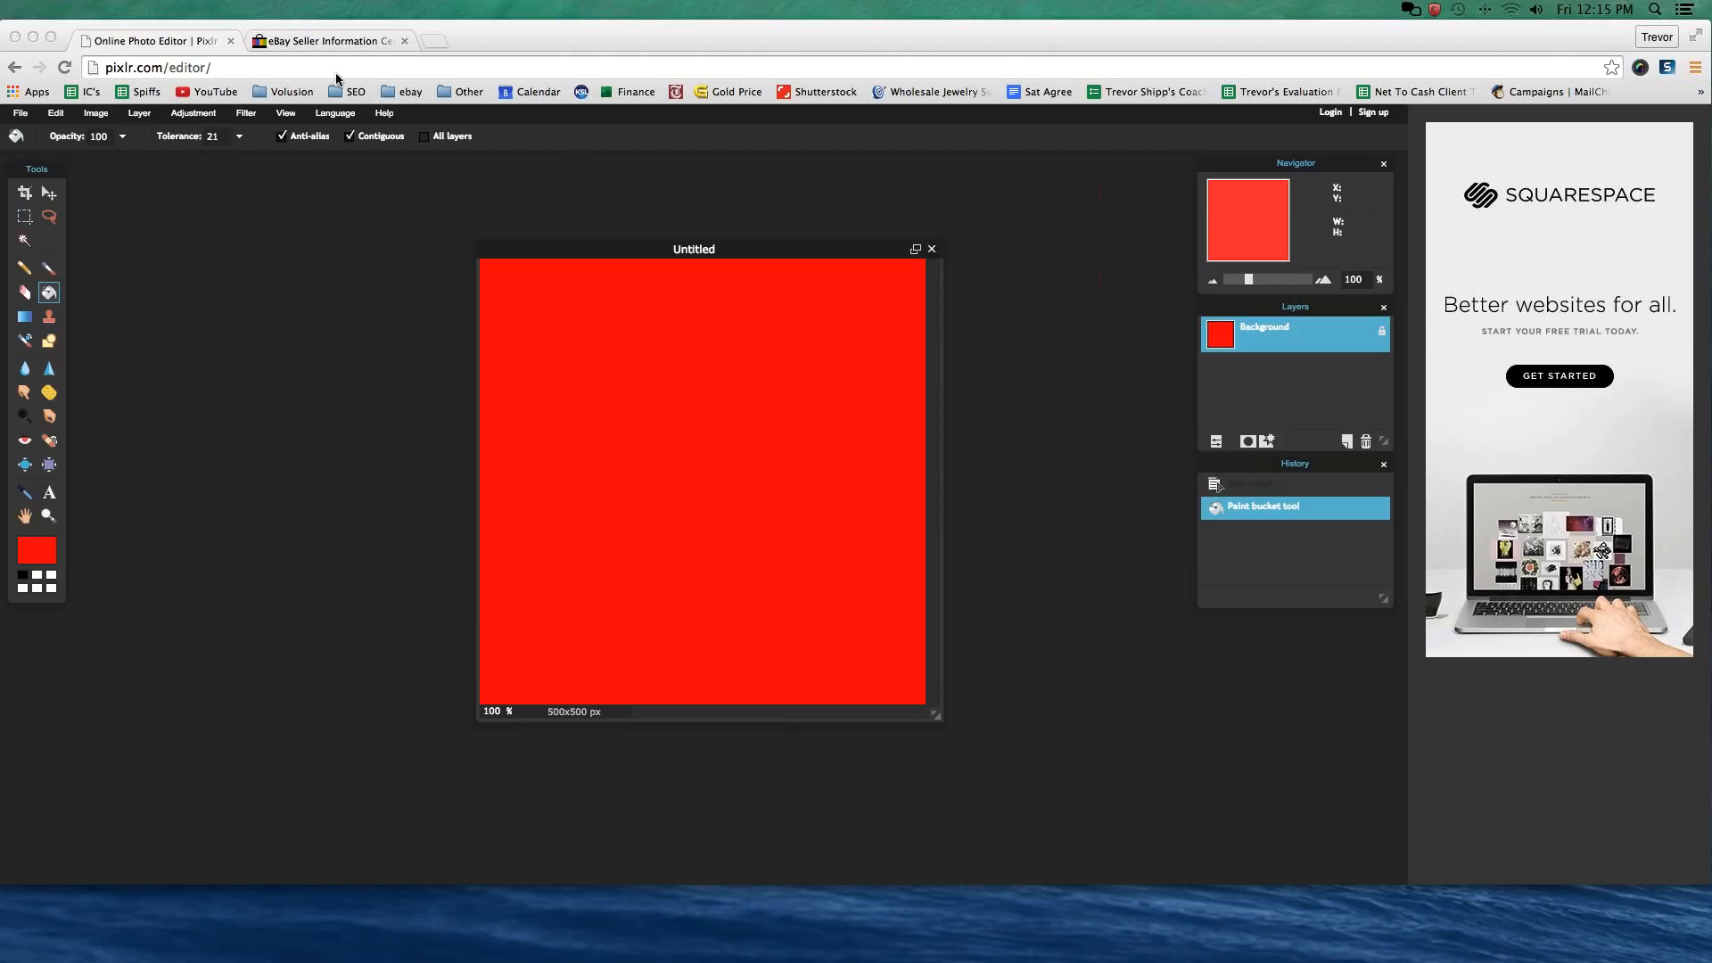
Open the eBay picture requirements page, enlarge its text, and highlight the rule requiring at least 500 pixels on the longest side.
{"action": "left_click", "coordinate": [300, 42]}
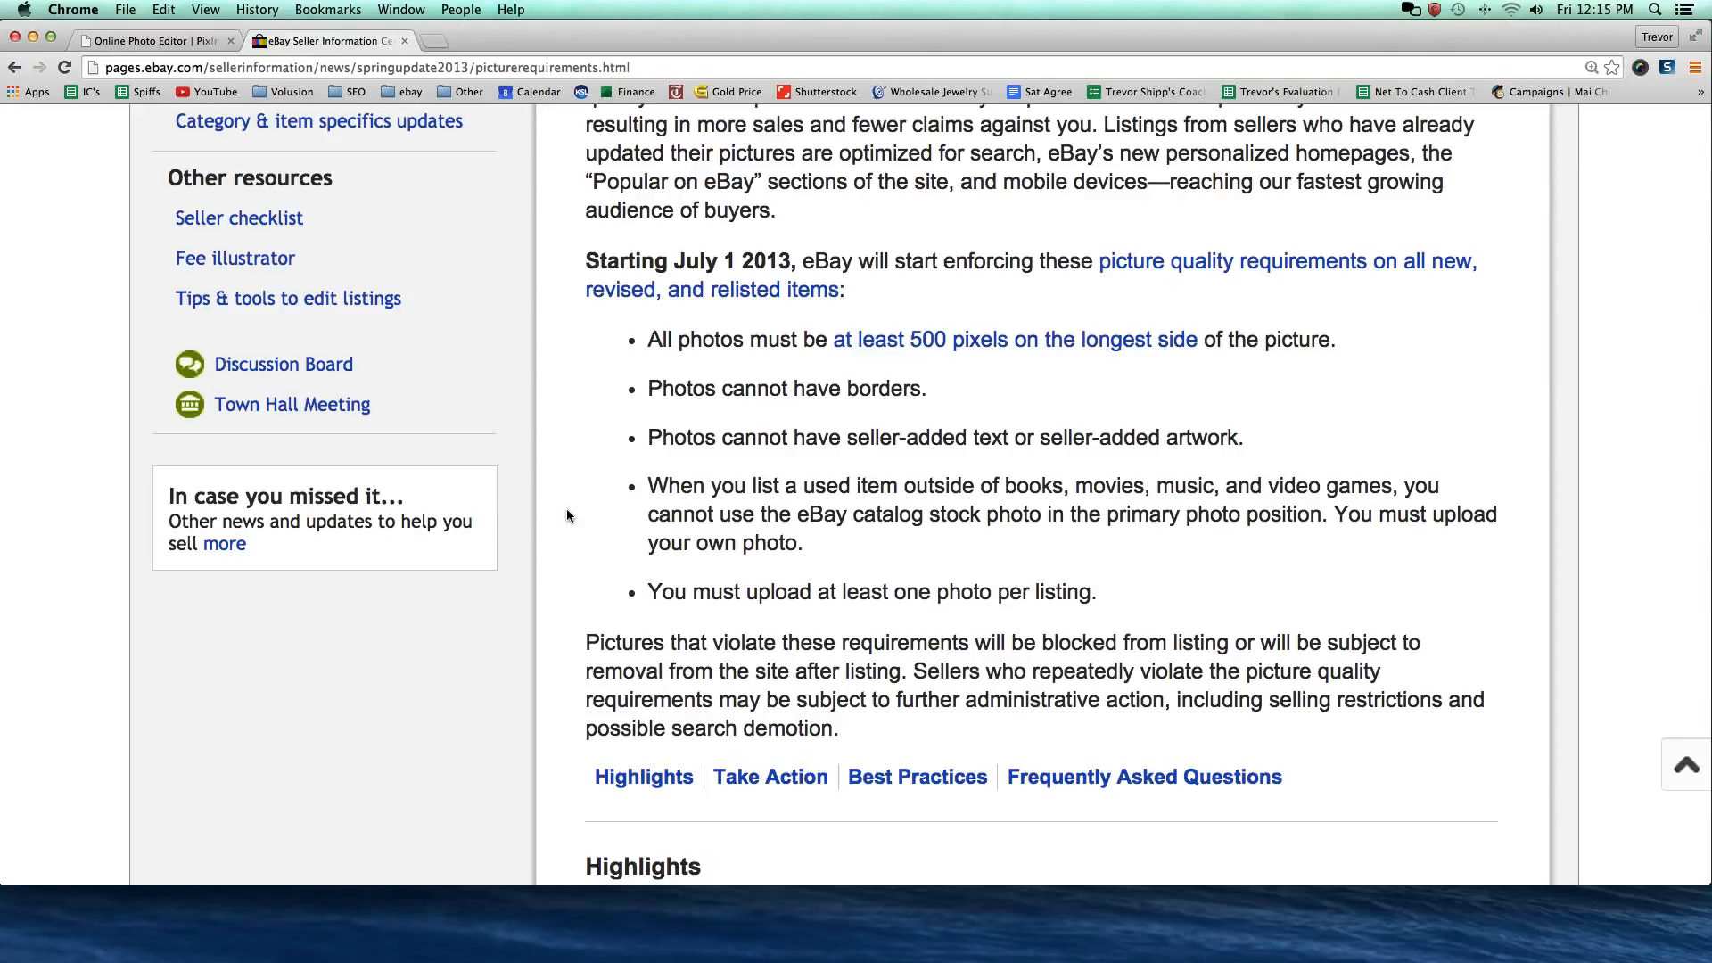
{"action": "key", "text": "super+plus"}
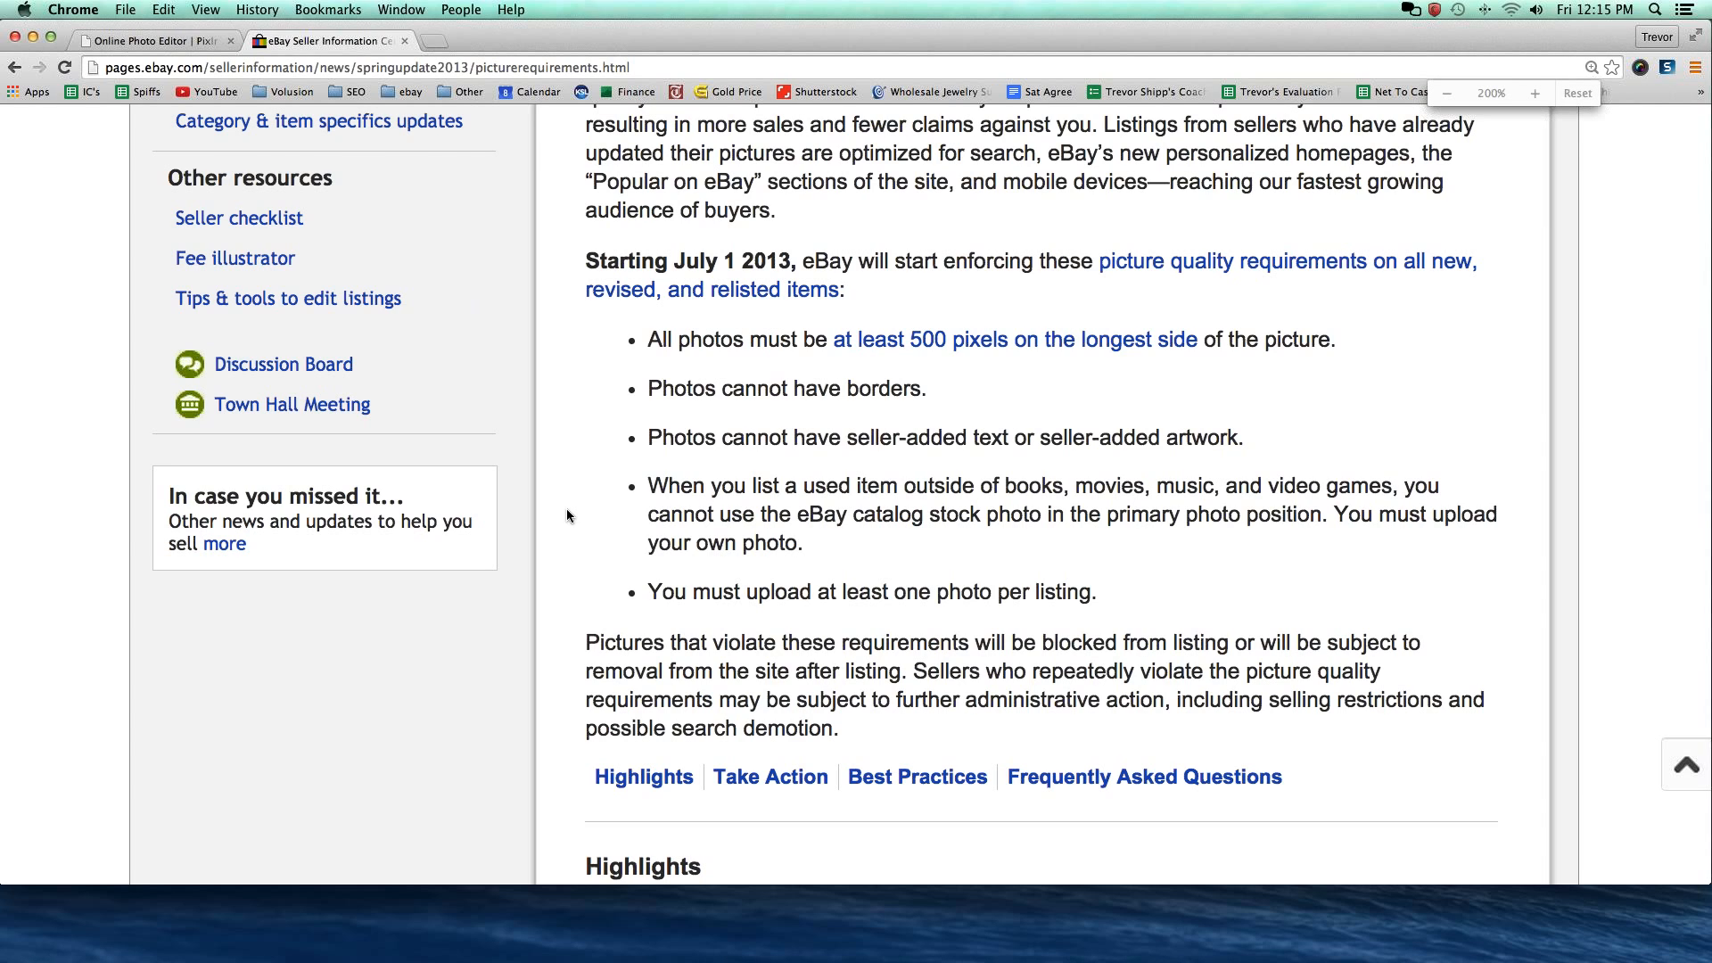
{"action": "key", "text": "super+plus"}
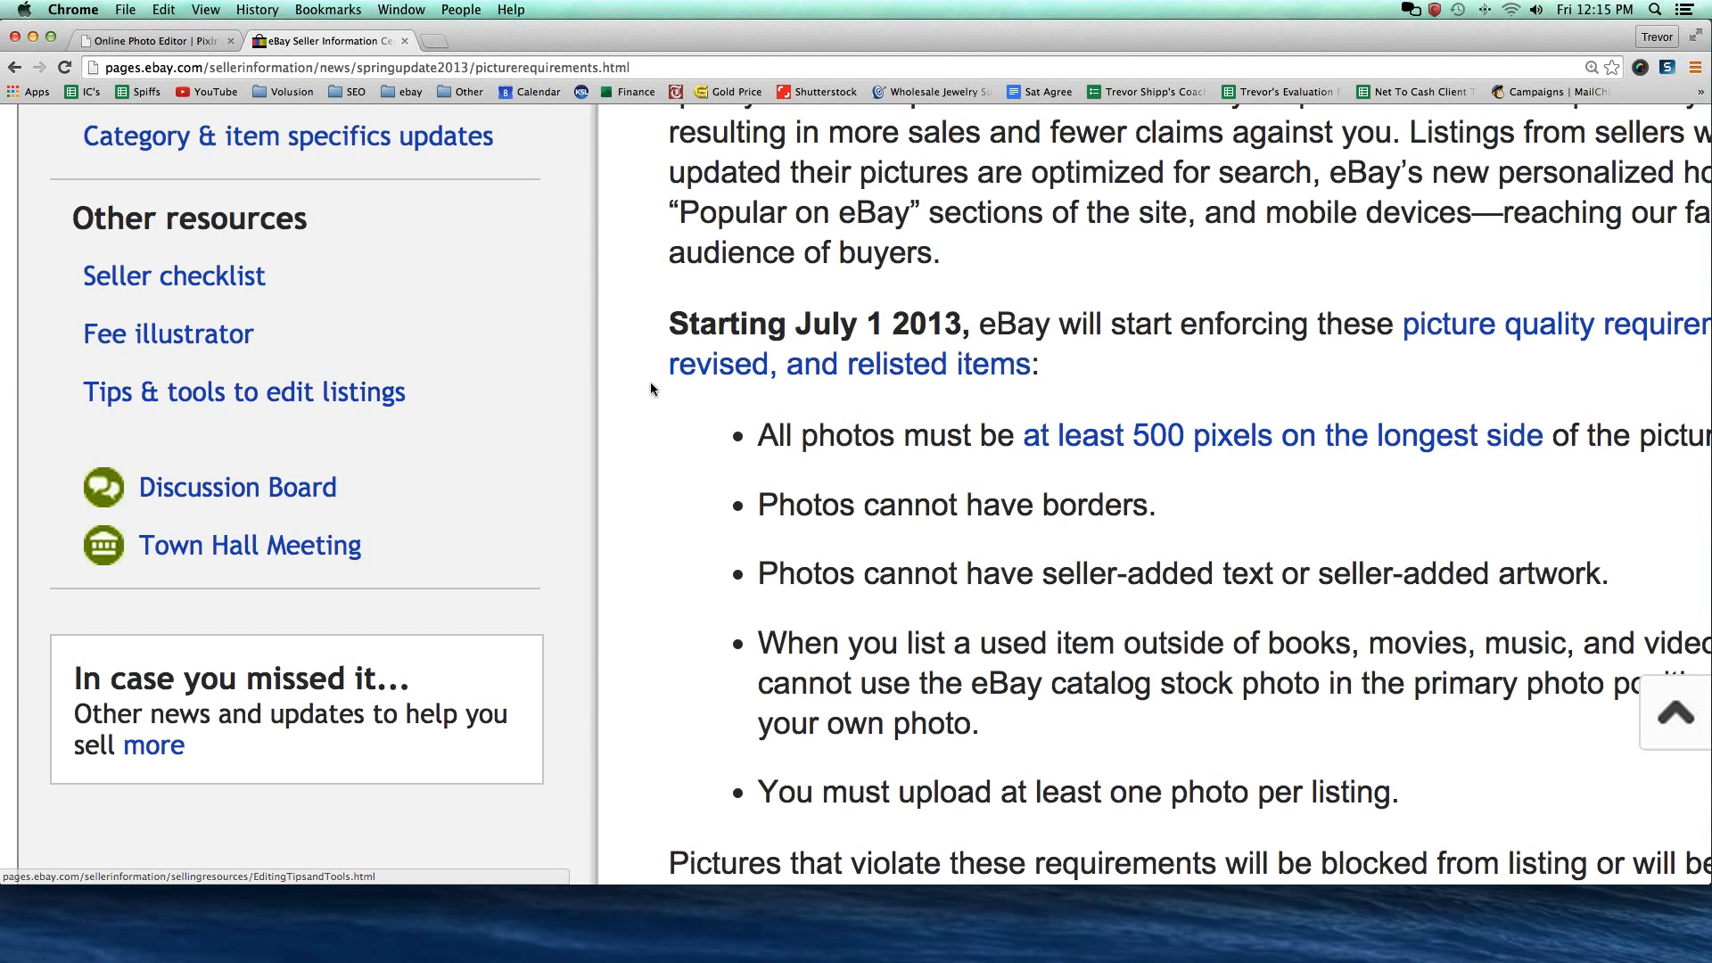
{"action": "scroll", "coordinate": [651, 389], "scroll_direction": "right", "scroll_amount": 2}
{"action": "scroll", "coordinate": [651, 389], "scroll_direction": "right", "scroll_amount": 5}
{"action": "left_click_drag", "start_coordinate": [673, 321], "coordinate": [1022, 340]}
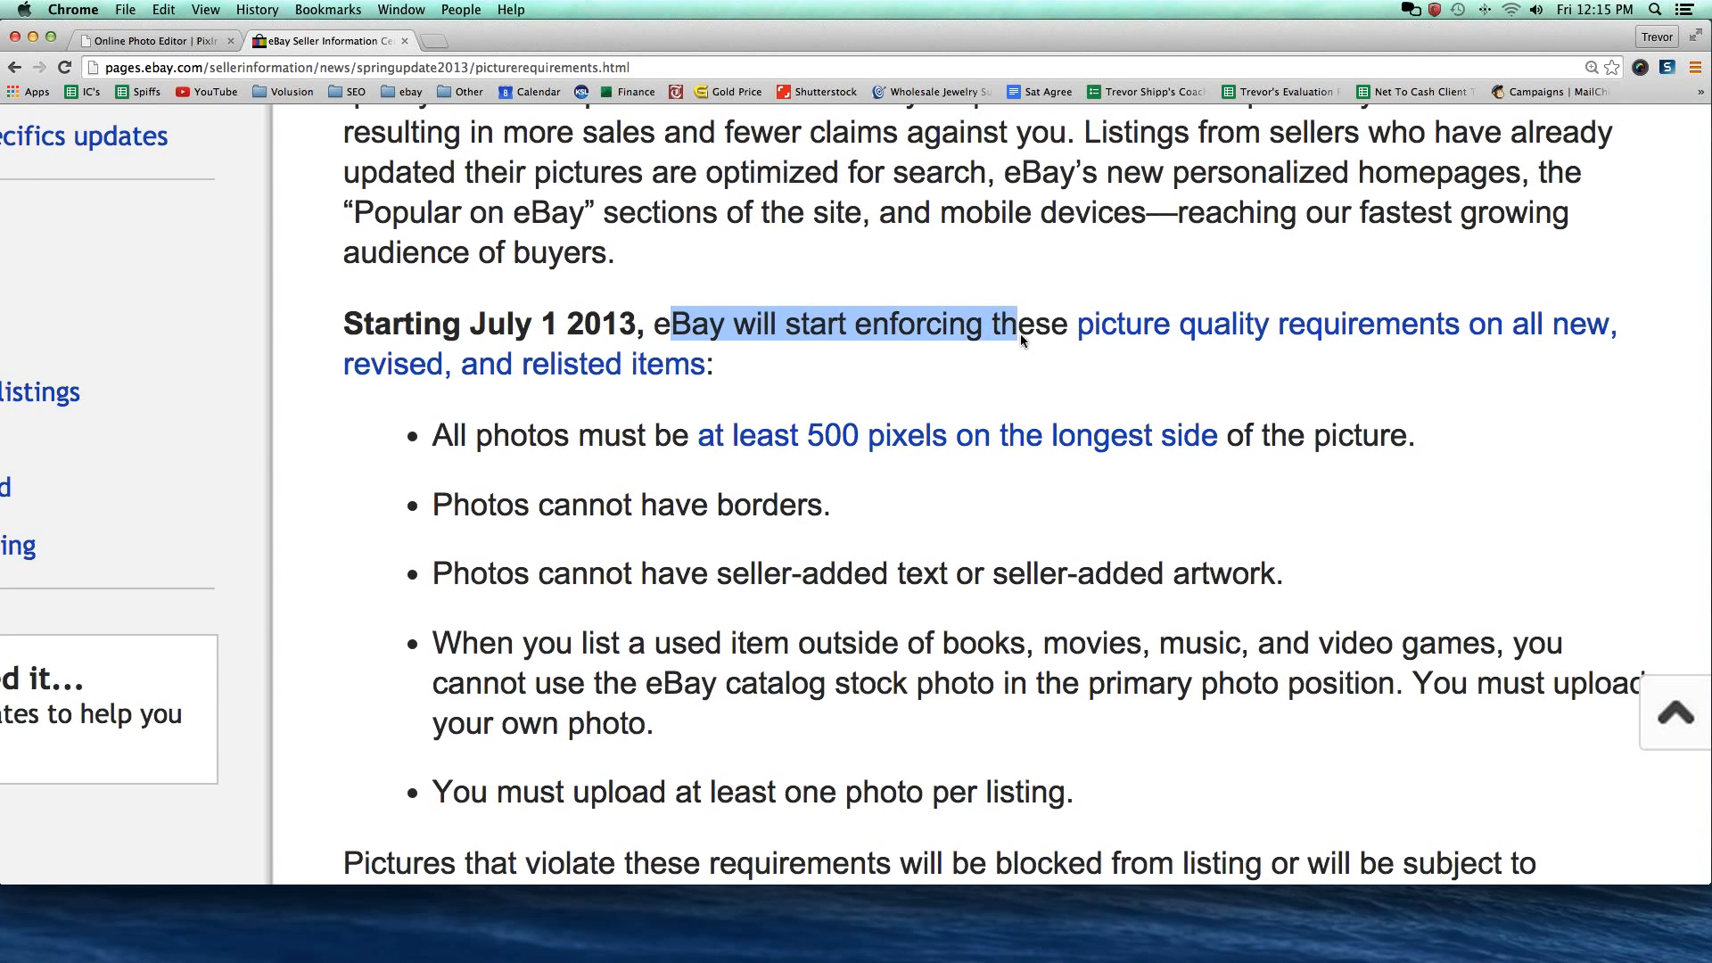
{"action": "scroll", "coordinate": [806, 364], "scroll_direction": "down", "scroll_amount": 2}
{"action": "left_click_drag", "start_coordinate": [436, 373], "coordinate": [1470, 389]}
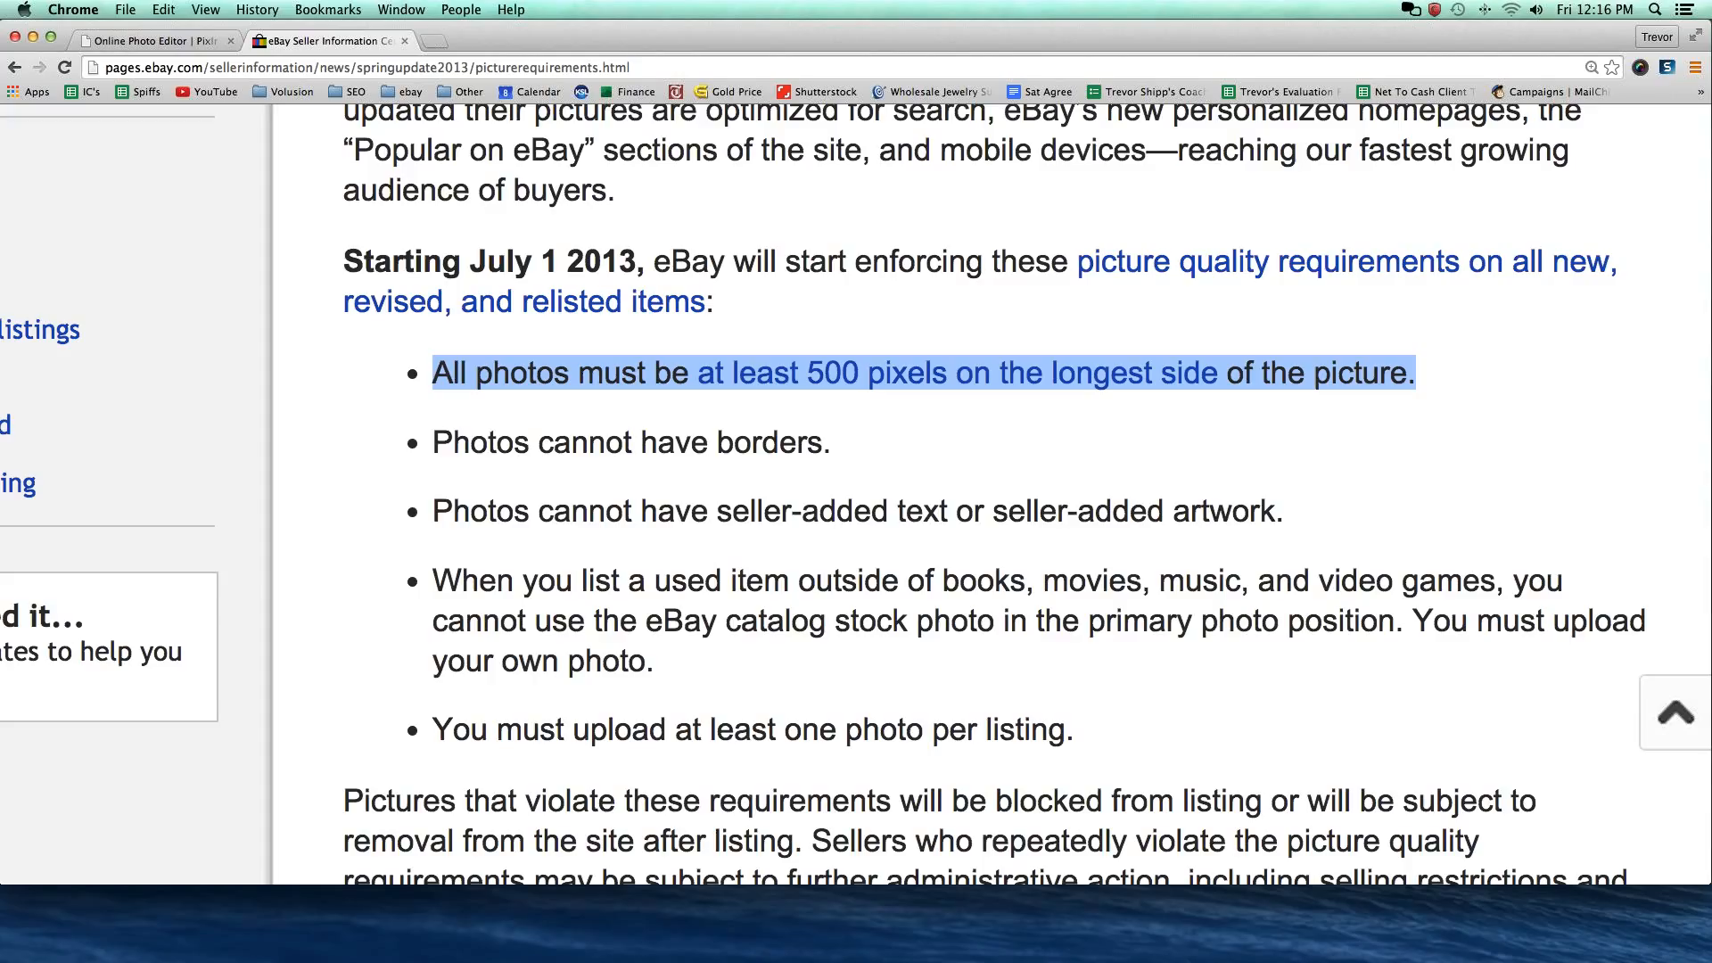
{"action": "key", "text": "super+Tab"}
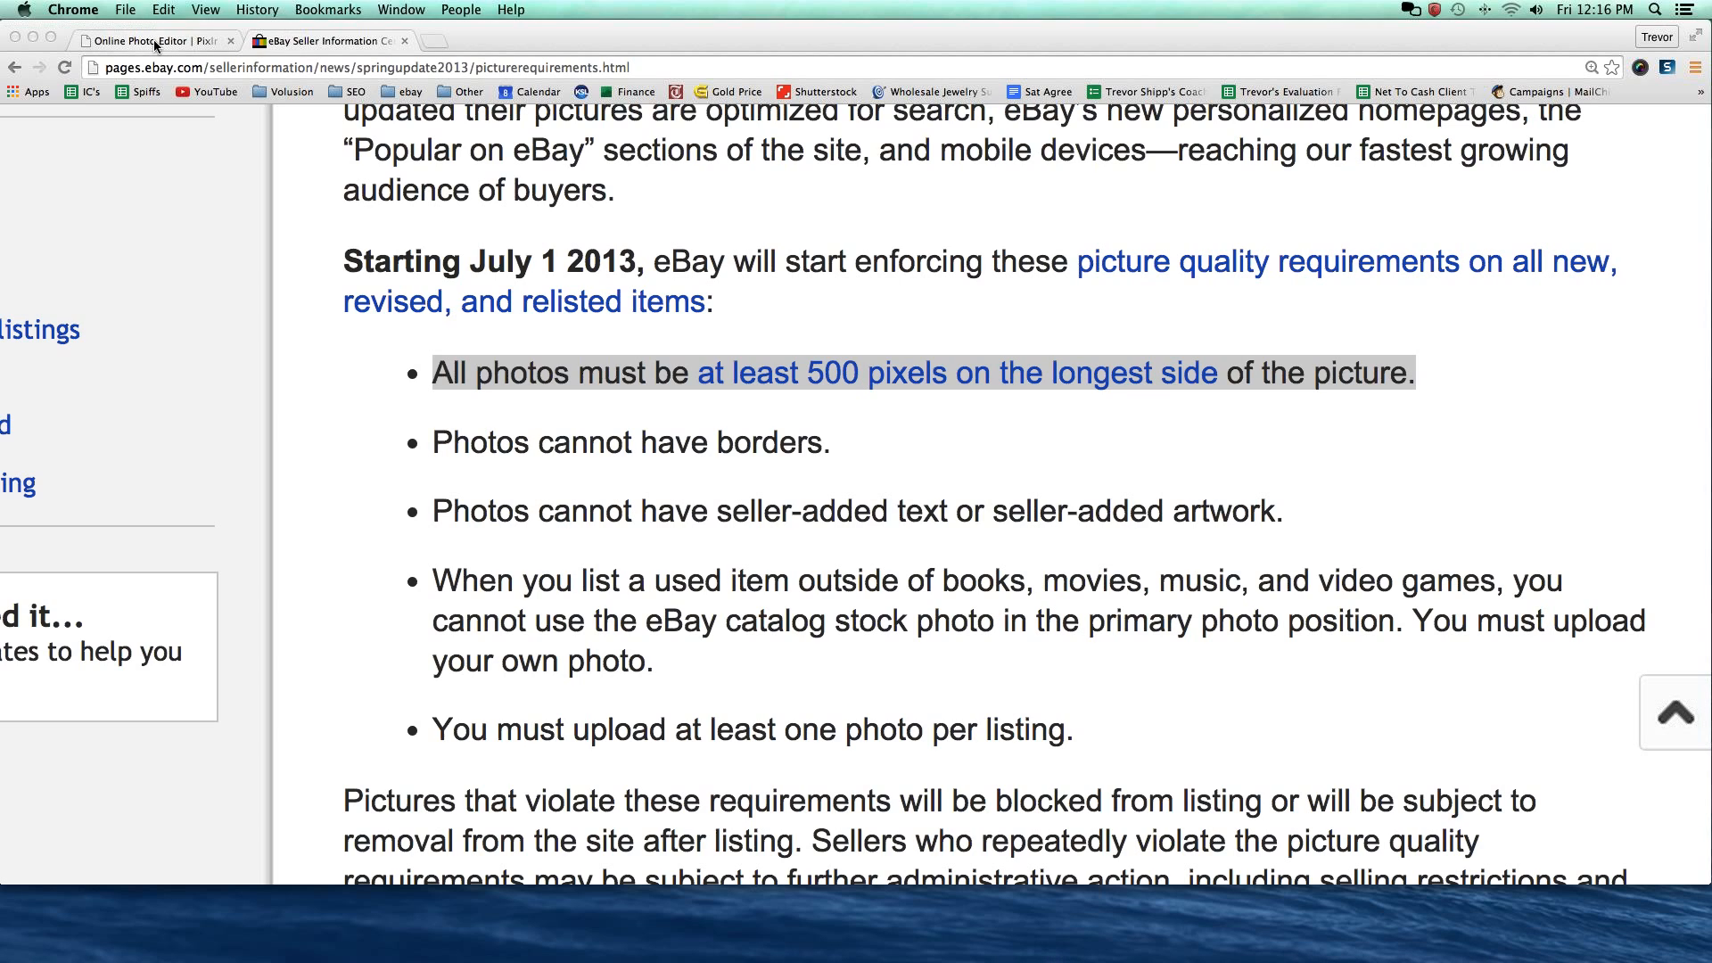
Switch back to the Pixlr editor page and select its web address.
{"action": "left_click", "coordinate": [155, 43]}
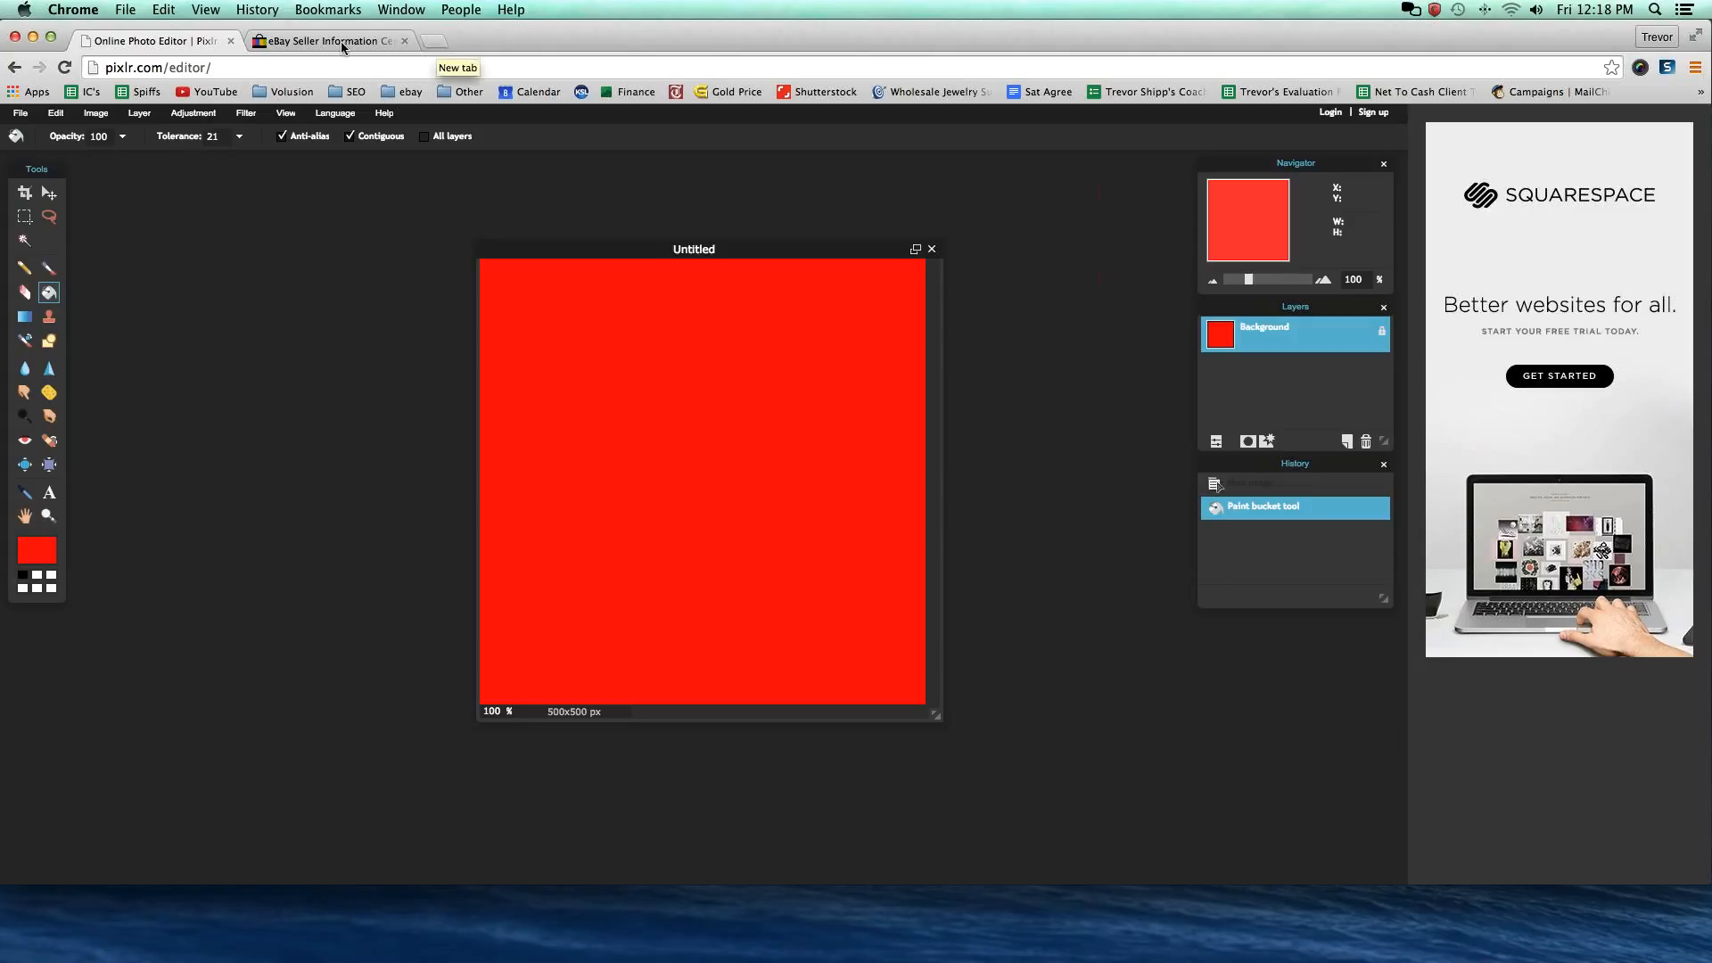
{"action": "left_click", "coordinate": [243, 65]}
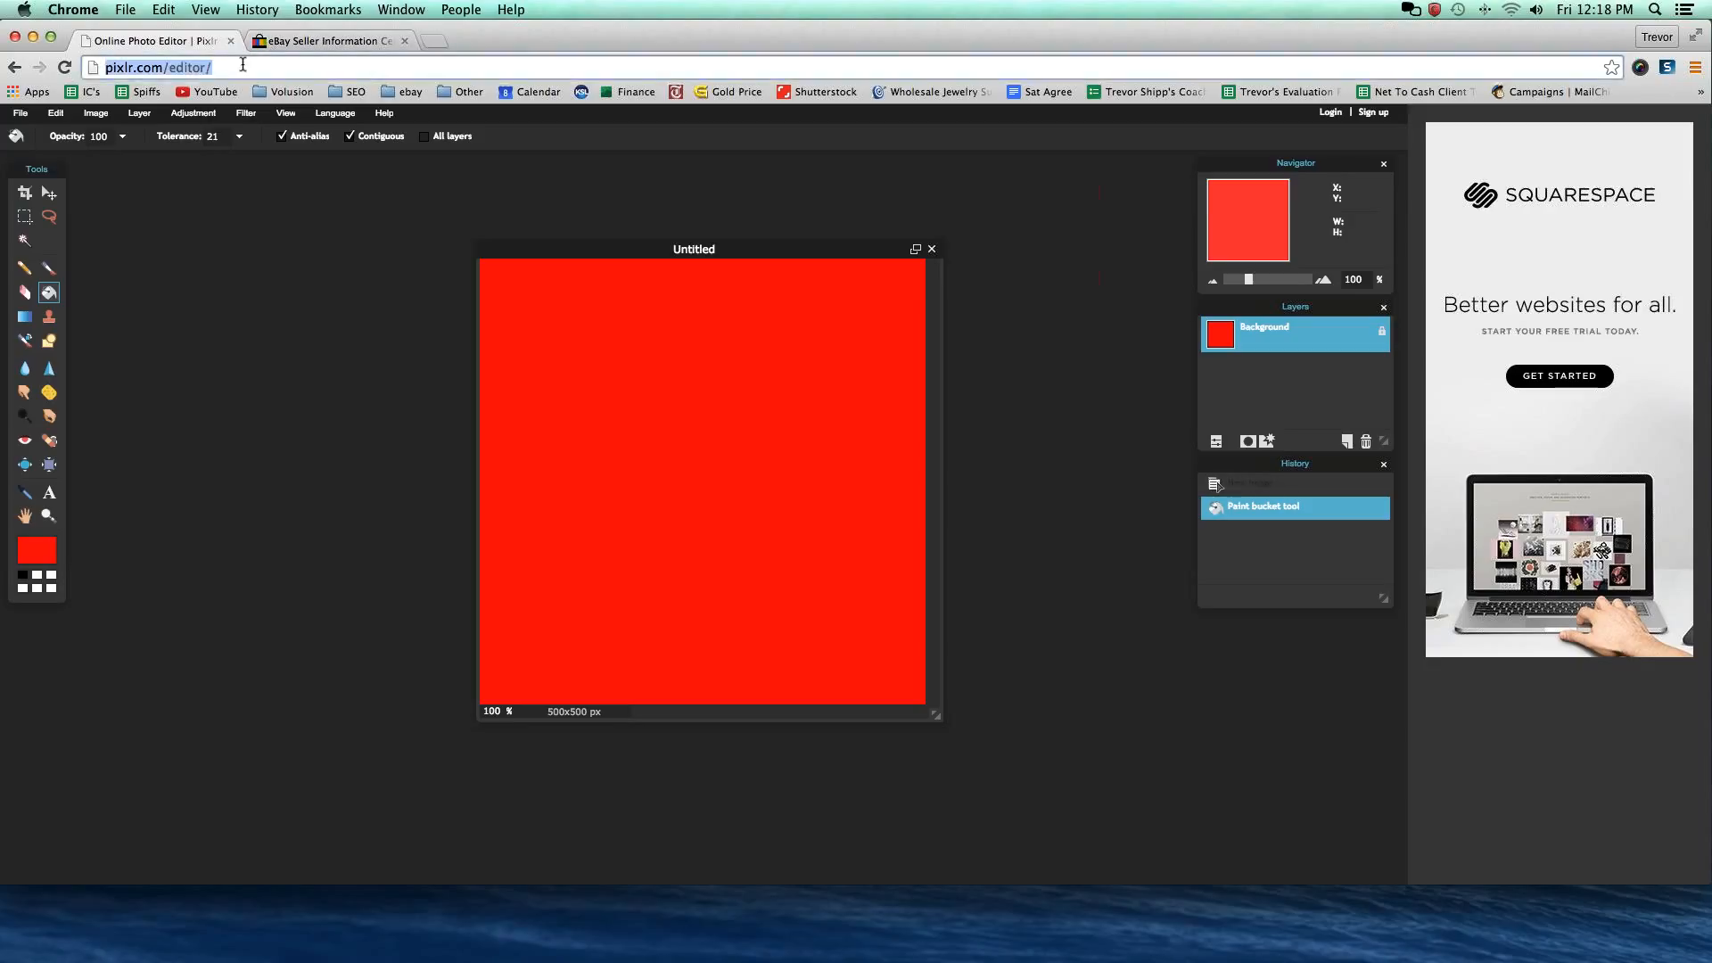
{"action": "key", "text": "super+Tab"}
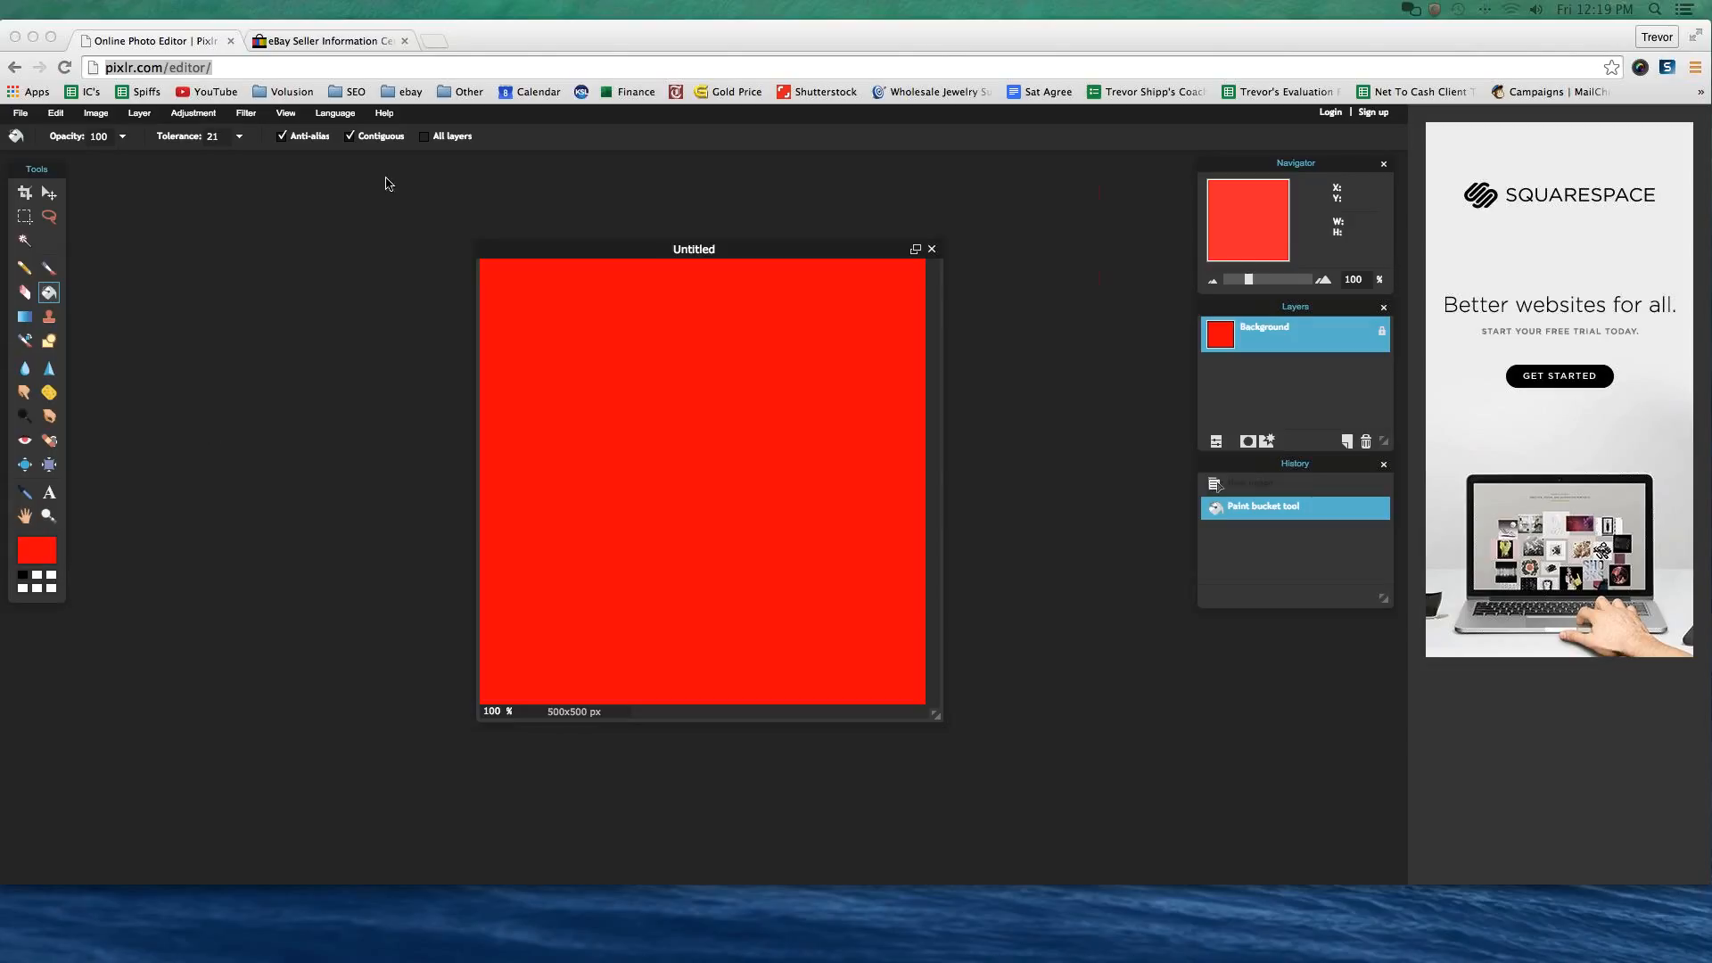
Return to the eBay picture requirements and highlight the rules about borders and about seller-added text or artwork.
{"action": "left_click", "coordinate": [339, 42]}
{"action": "left_click", "coordinate": [339, 42]}
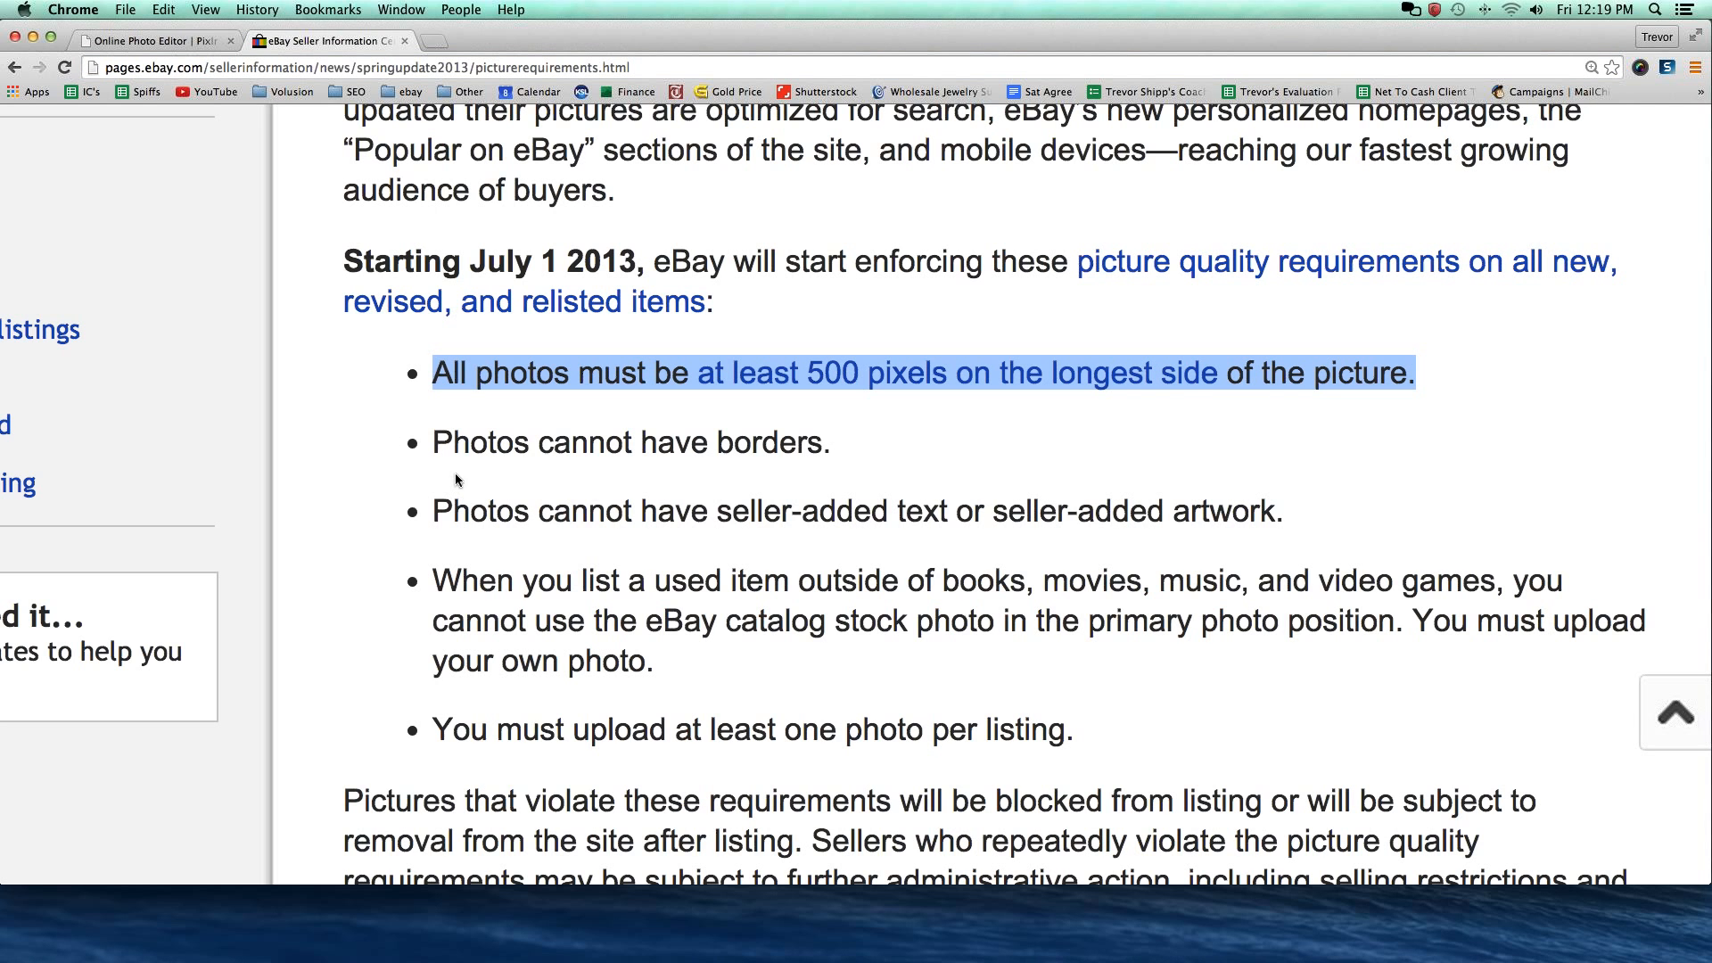
{"action": "left_click_drag", "start_coordinate": [435, 446], "coordinate": [750, 484]}
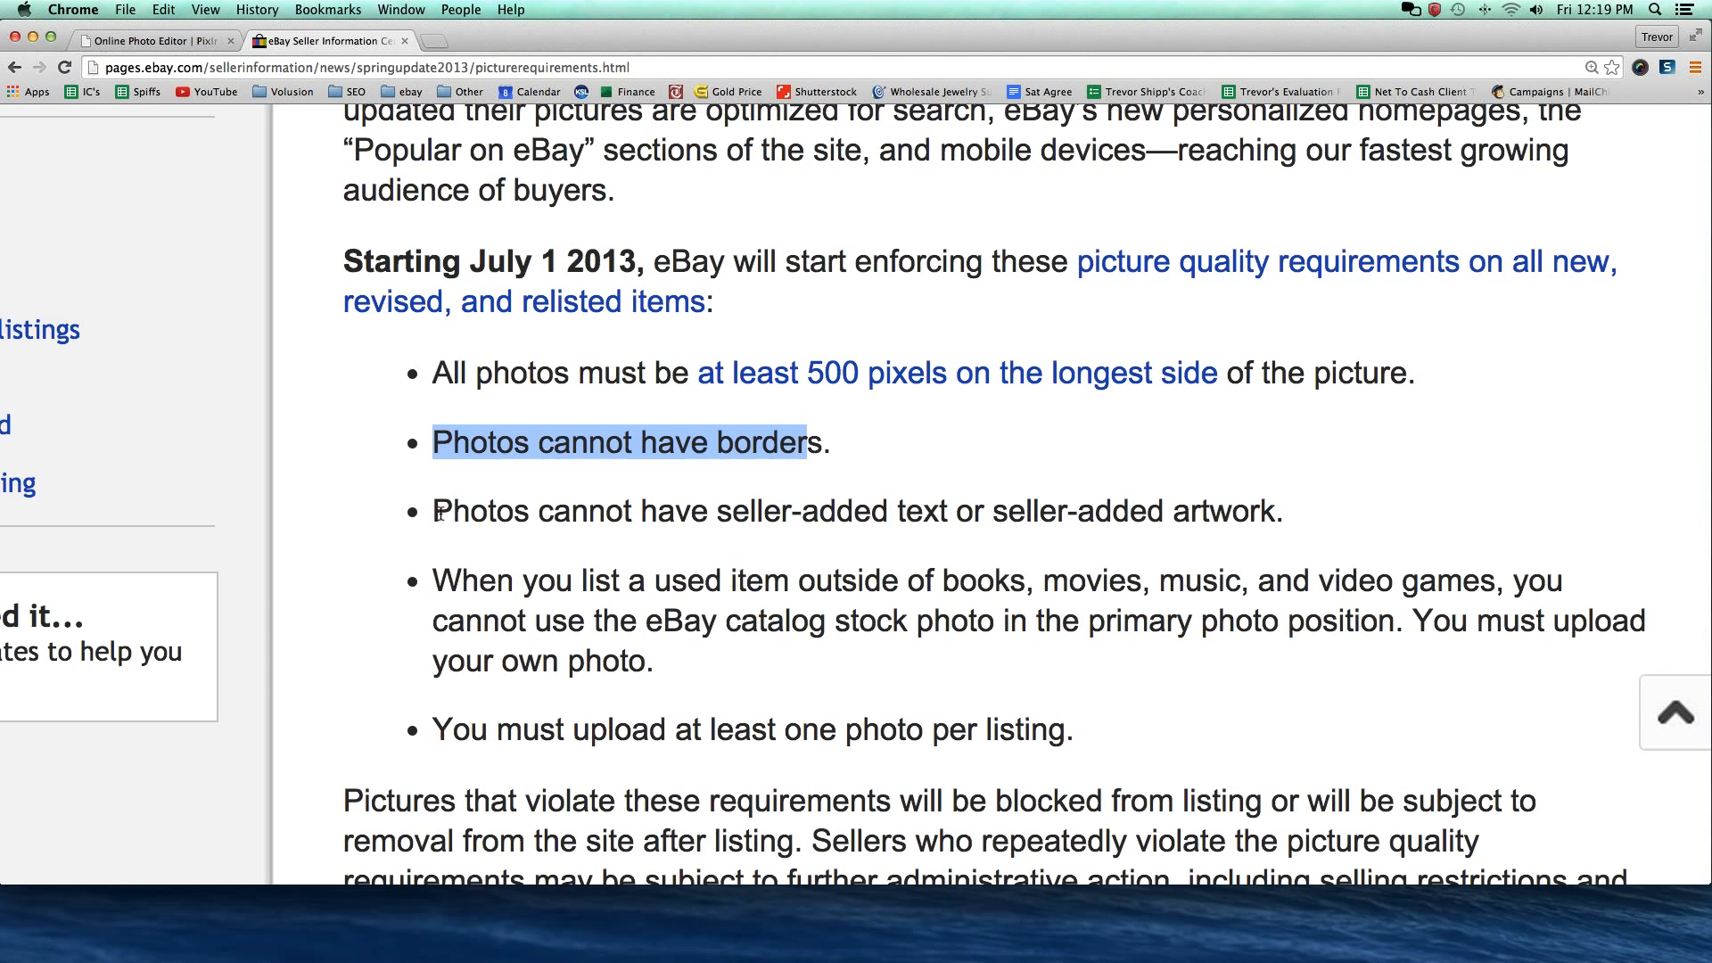
{"action": "left_click_drag", "start_coordinate": [456, 514], "coordinate": [1232, 510]}
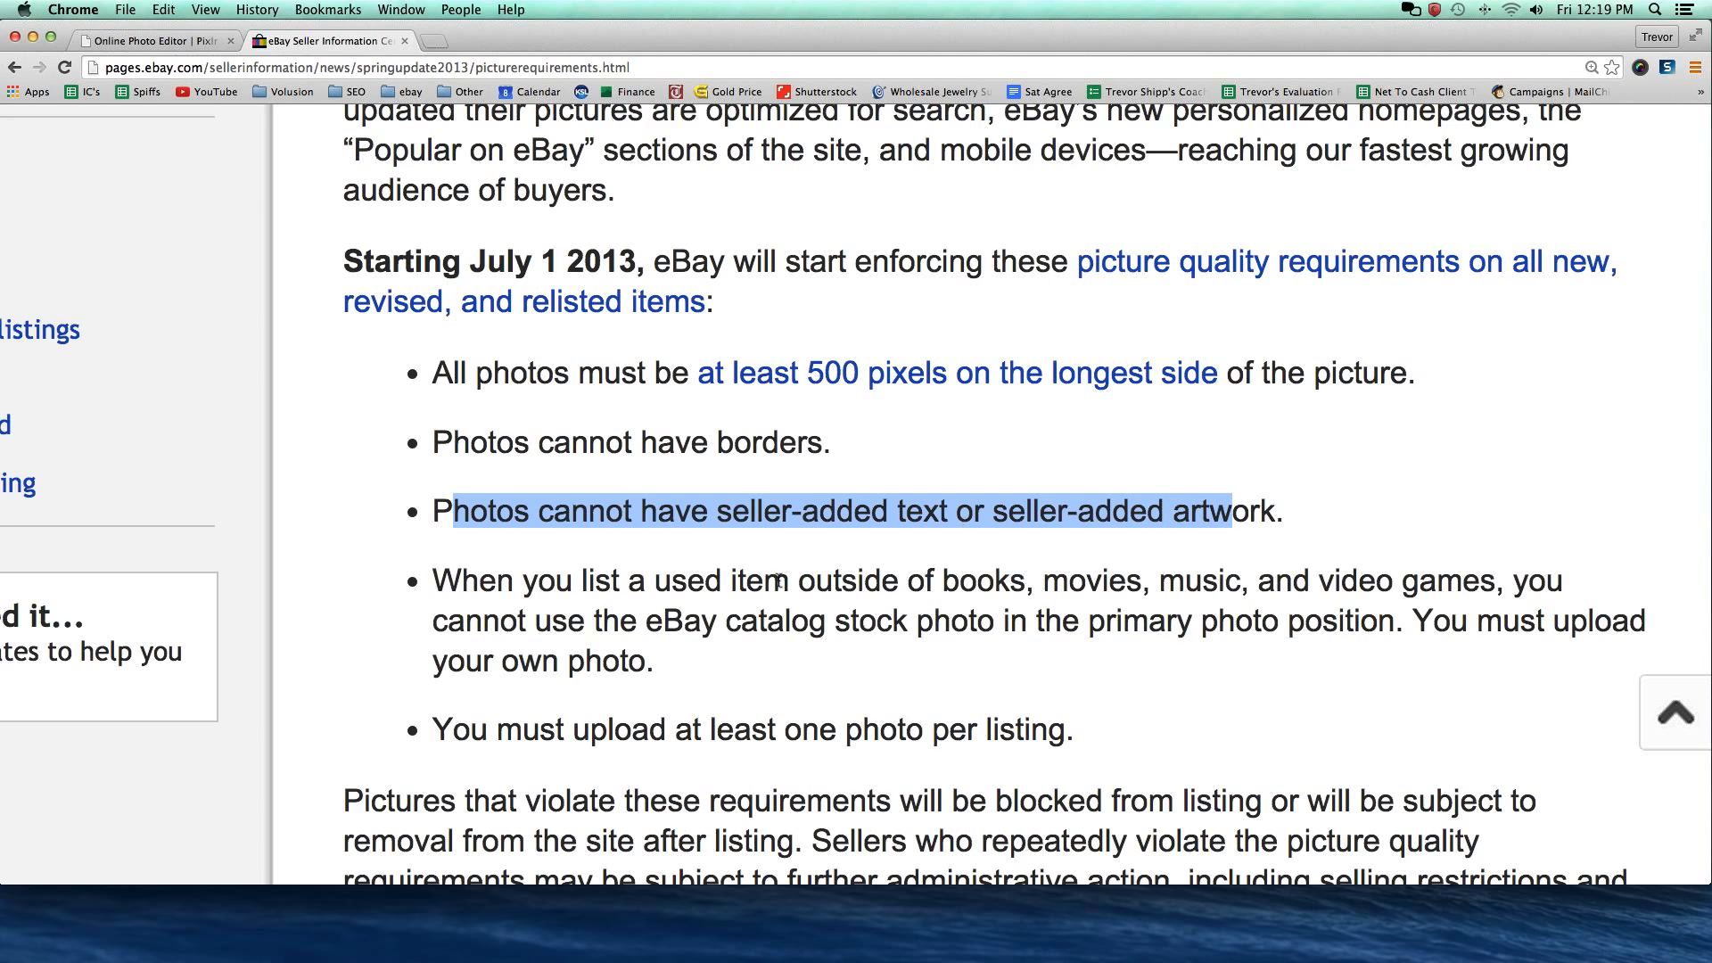
{"action": "left_click", "coordinate": [631, 444]}
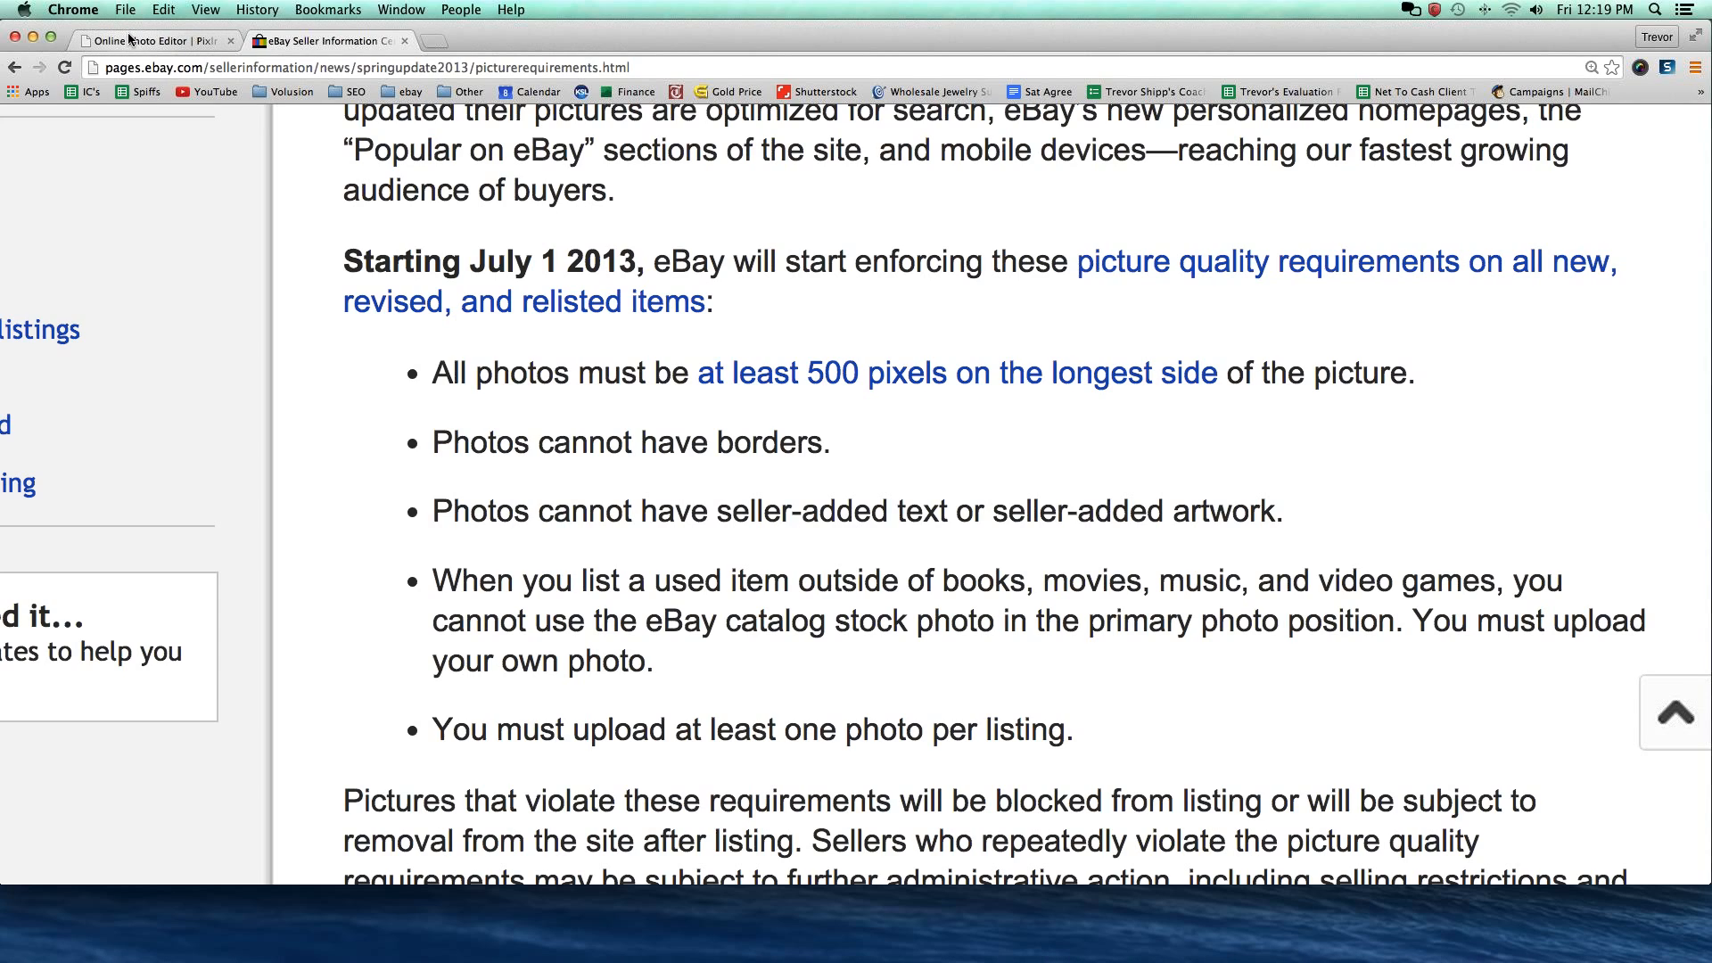
Load the Pixlr home page, pixlr.com, in the browser tab that holds the photo editor.
{"action": "left_click", "coordinate": [434, 44]}
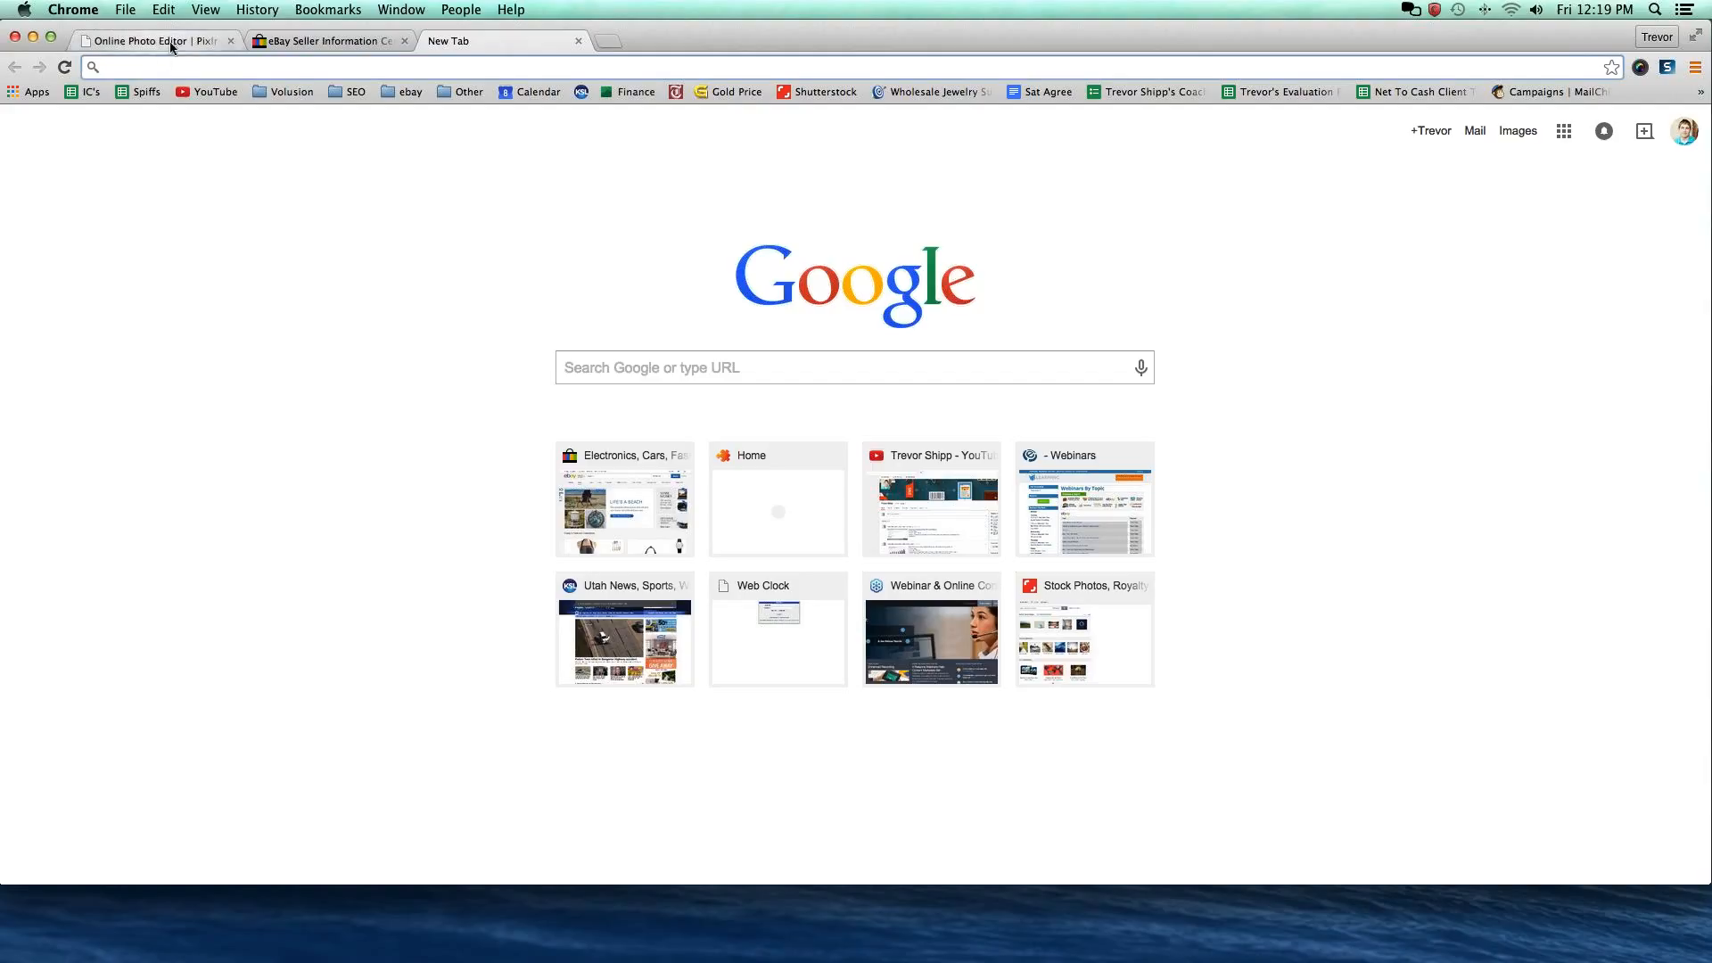
{"action": "left_click", "coordinate": [143, 40]}
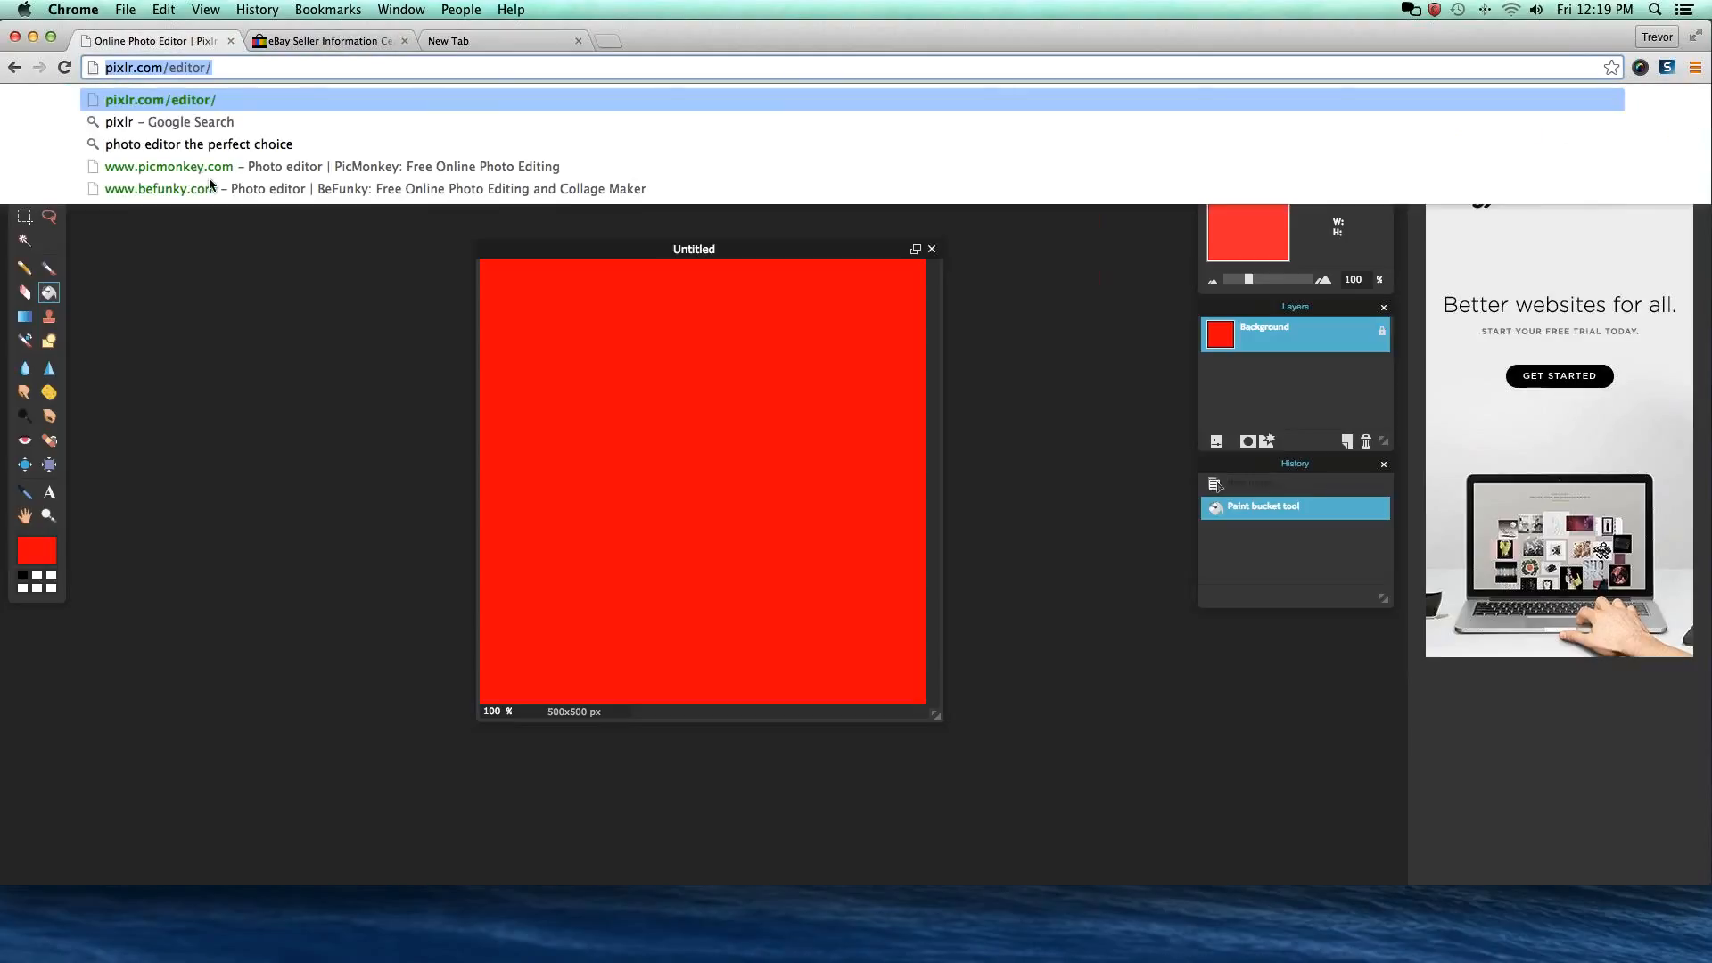
{"action": "left_click", "coordinate": [207, 344]}
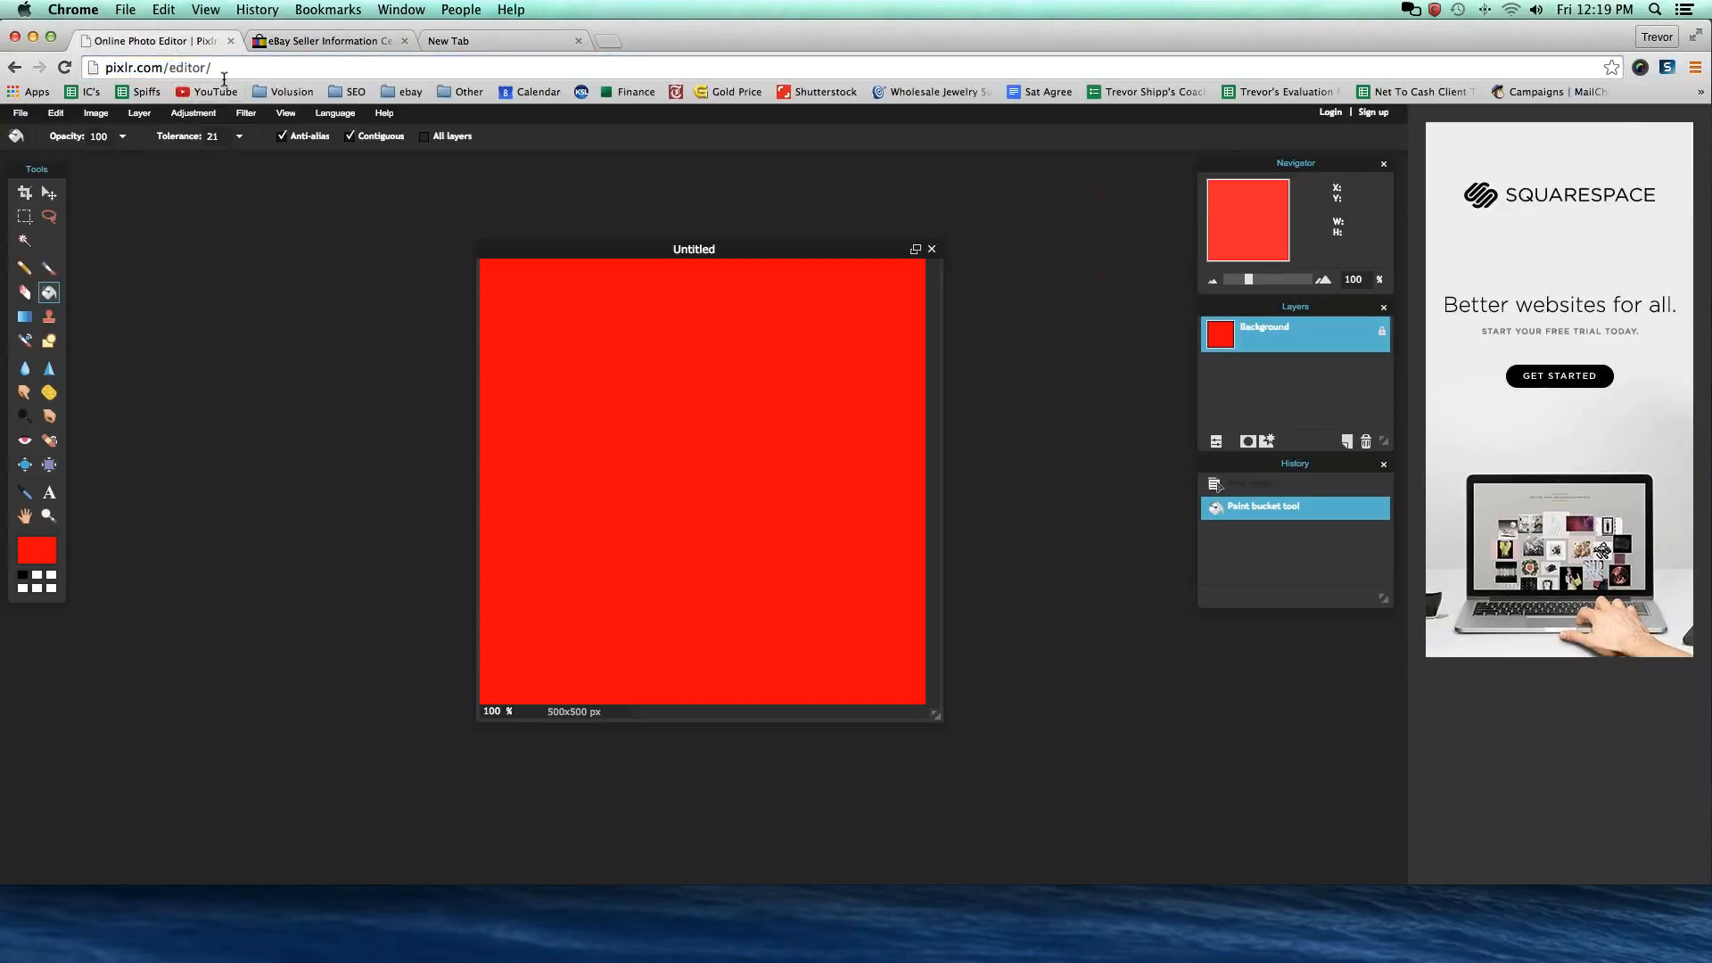
{"action": "left_click", "coordinate": [224, 75]}
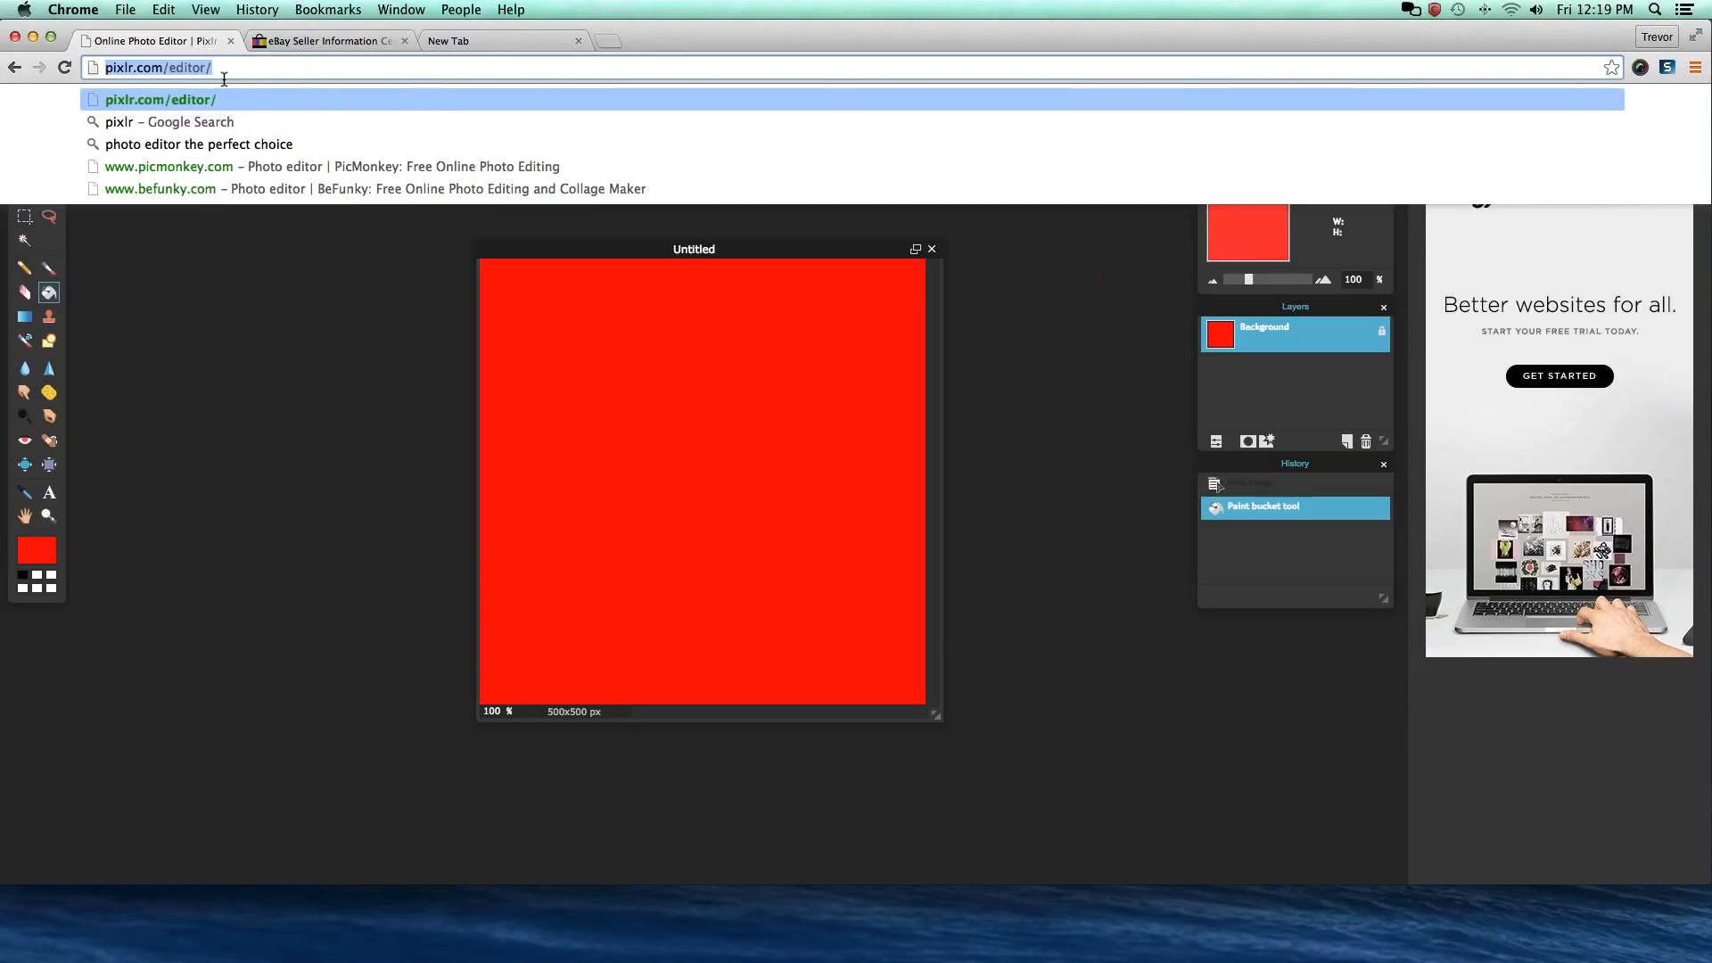
{"action": "type", "text": "pix"}
{"action": "key", "text": "Return"}
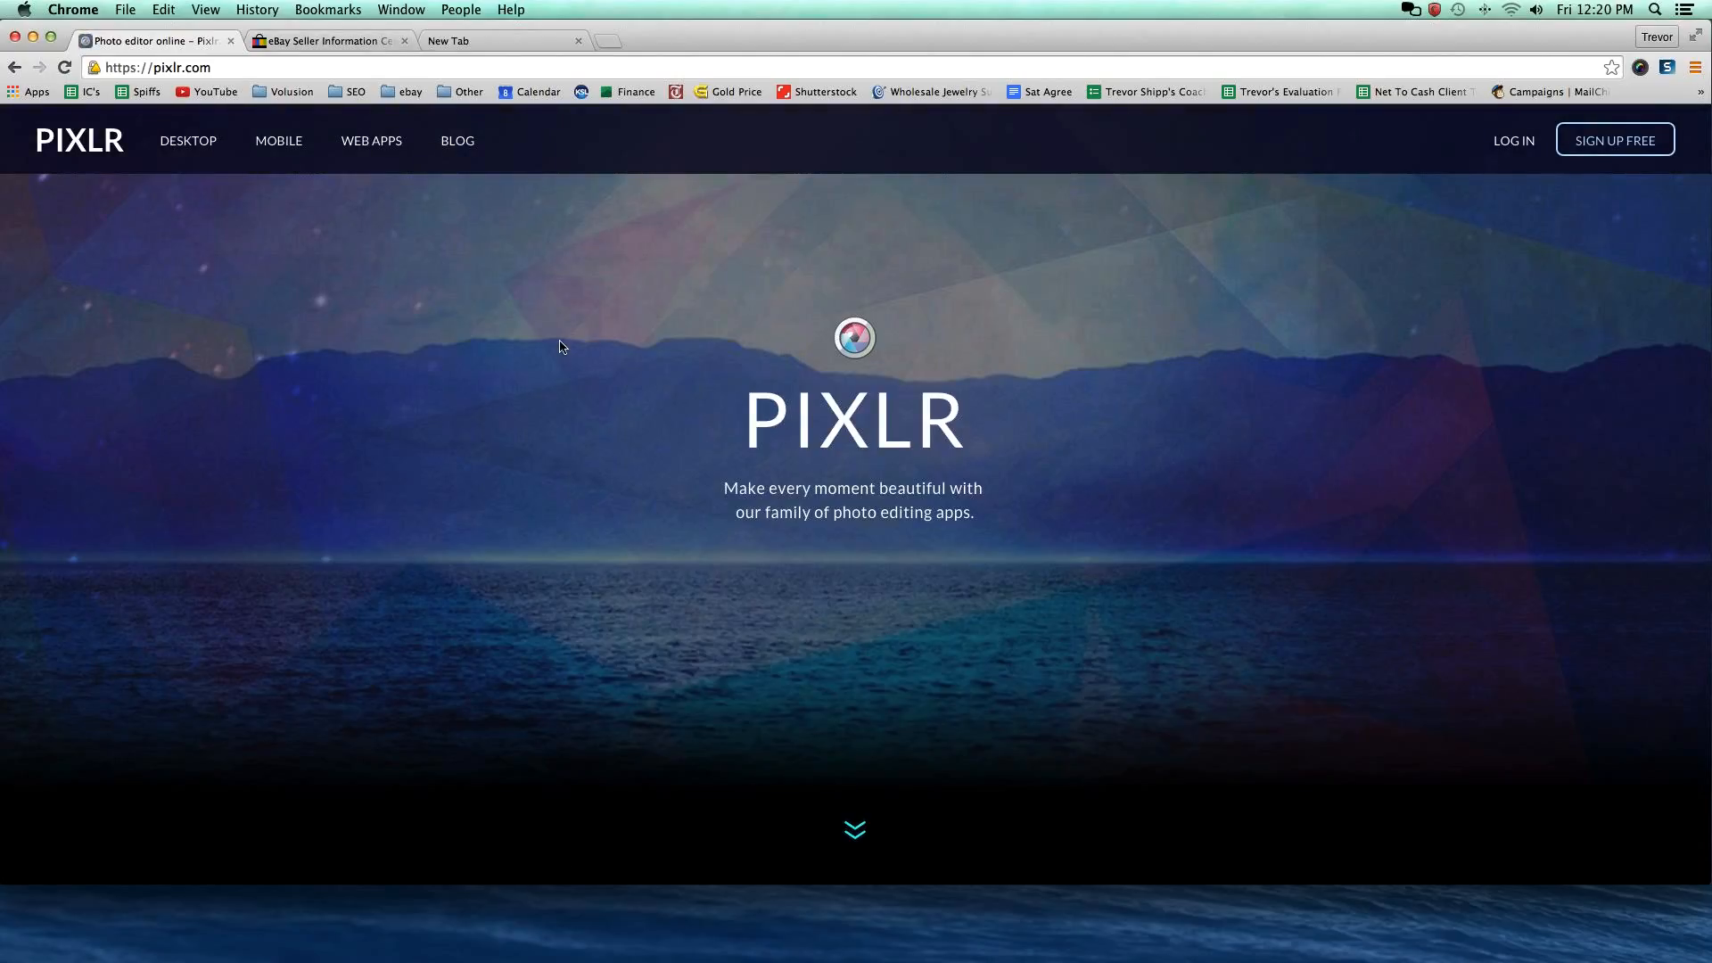
Find Pixlr Editor on the home page and launch its web app.
{"action": "scroll", "coordinate": [560, 347], "scroll_direction": "down", "scroll_amount": 3}
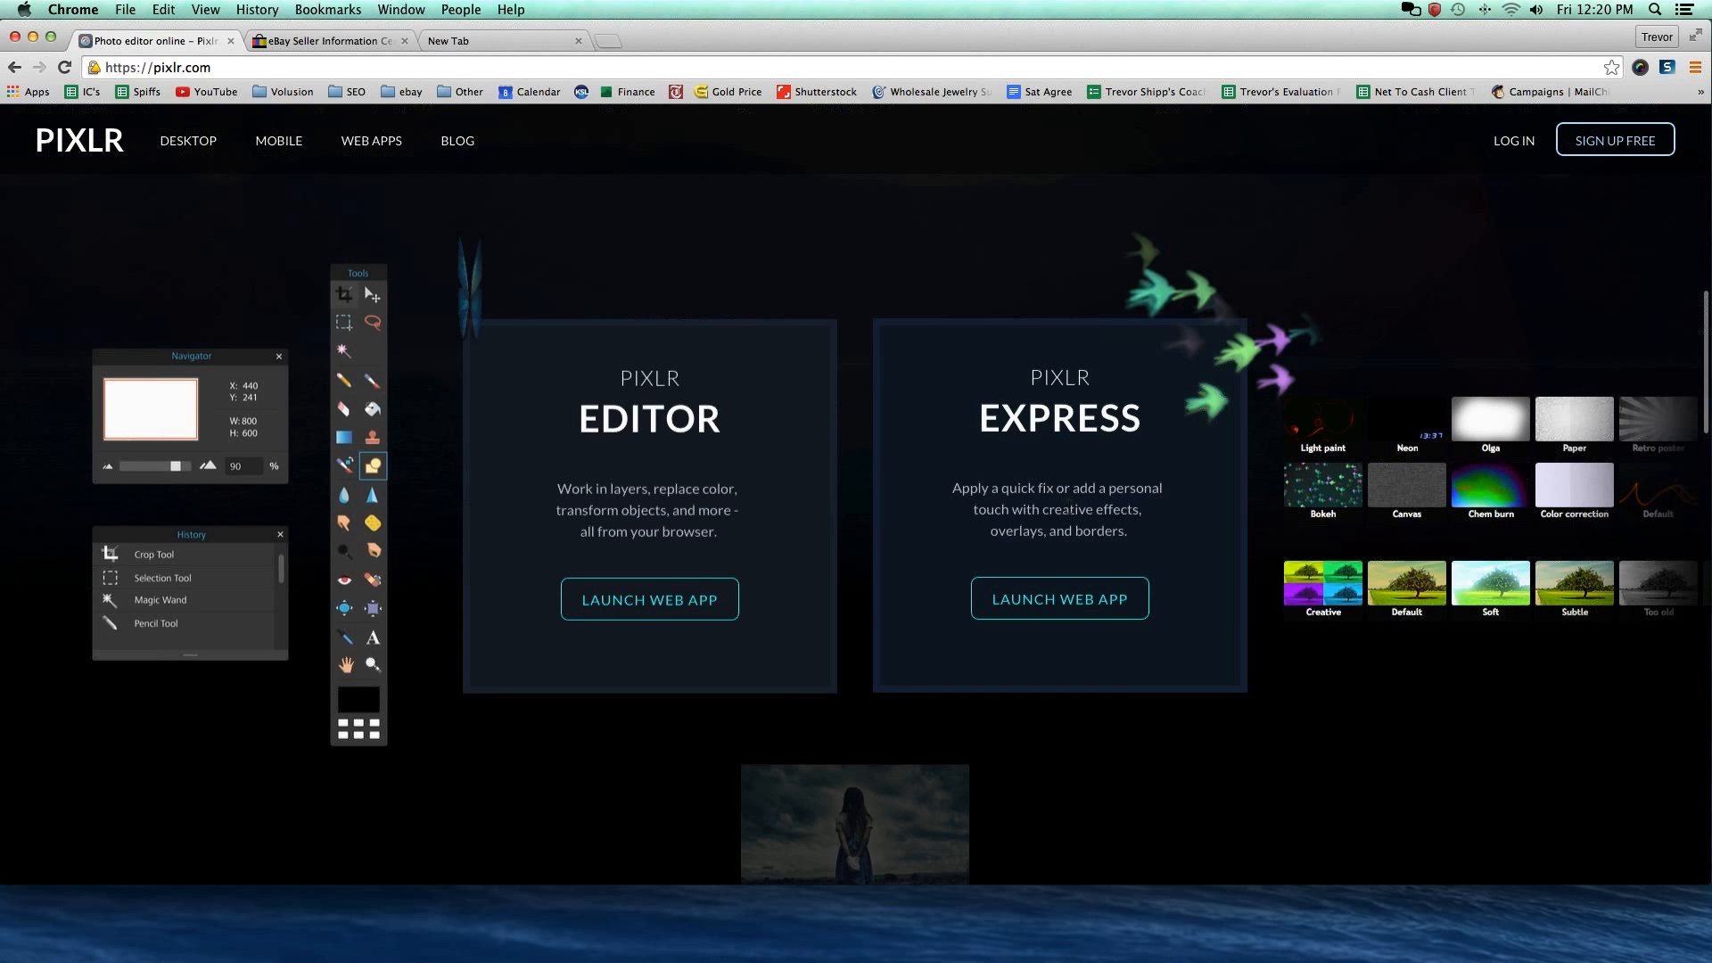
{"action": "scroll", "coordinate": [560, 347], "scroll_direction": "down", "scroll_amount": 1}
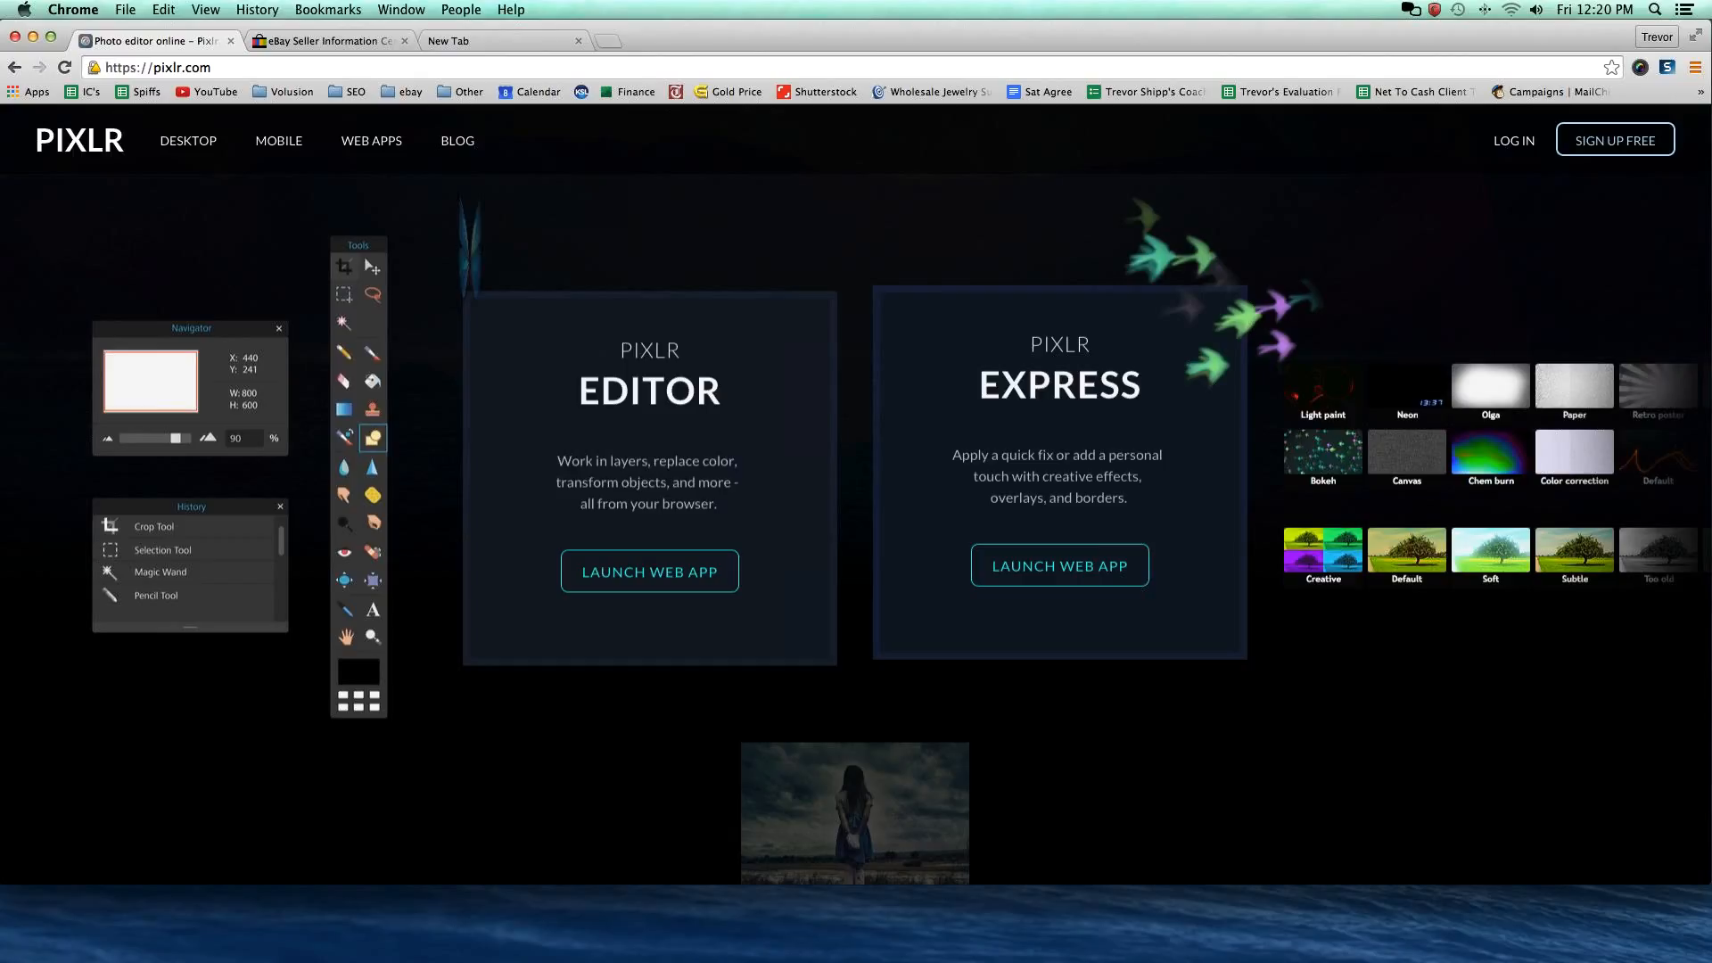
{"action": "left_click", "coordinate": [630, 573]}
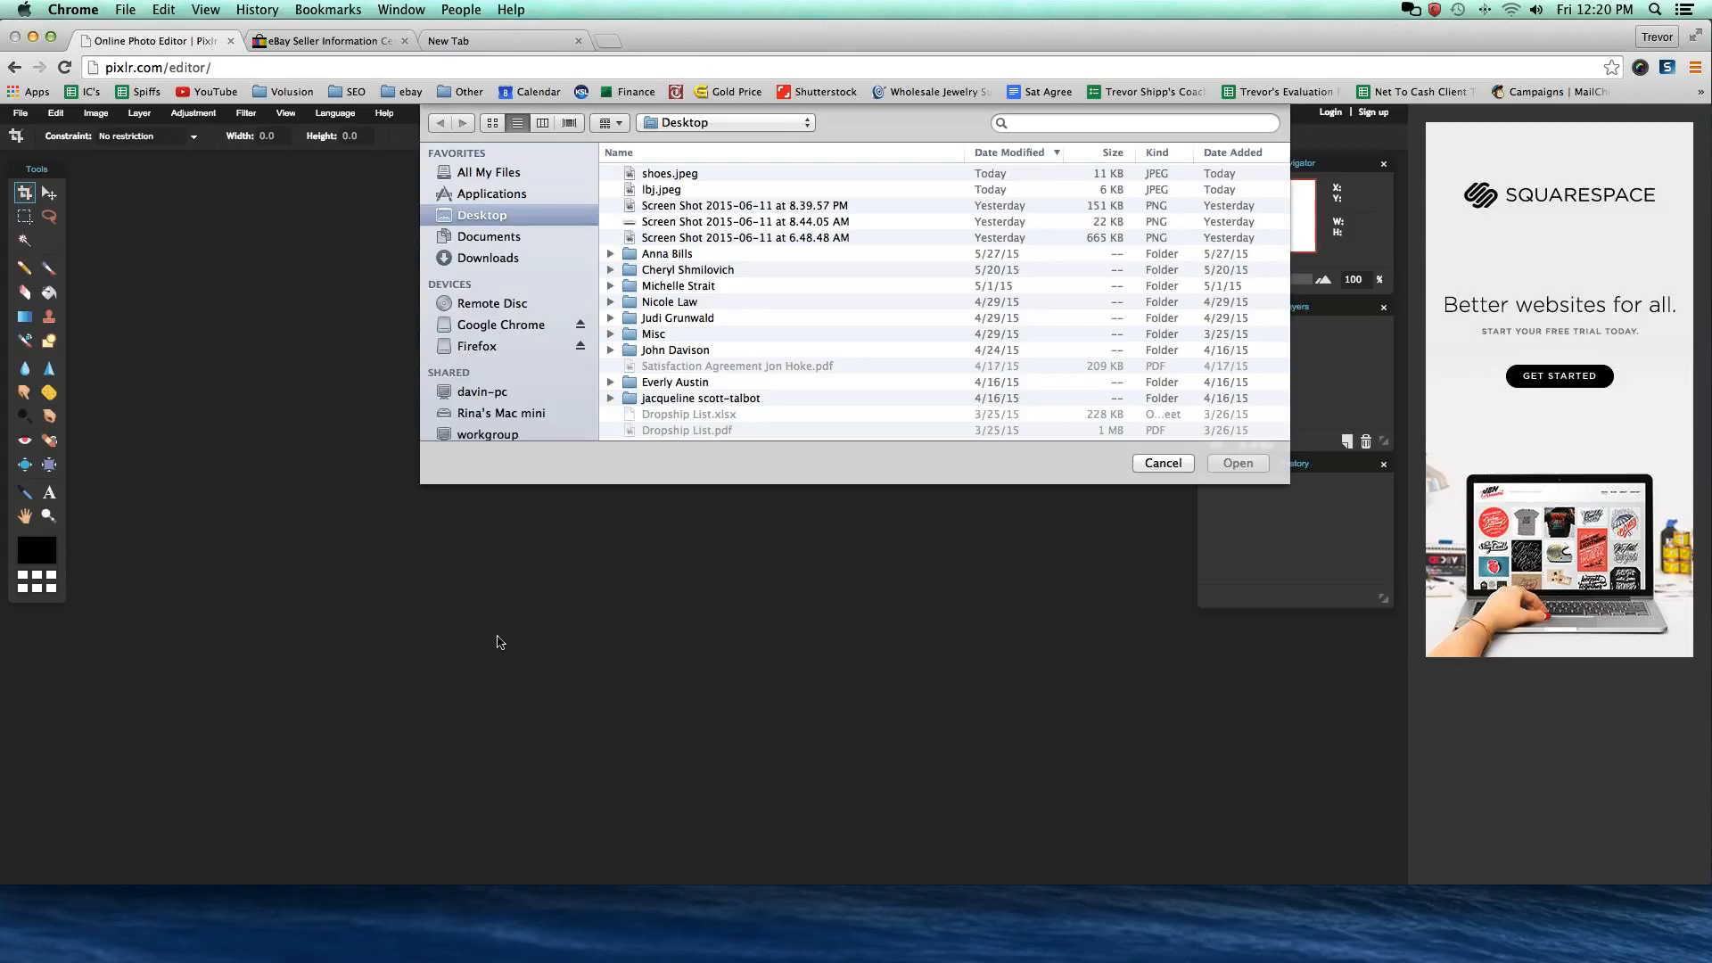
Open shoes.jpeg from the Desktop folder and enlarge its image window to leave space around the picture.
{"action": "left_click", "coordinate": [658, 176]}
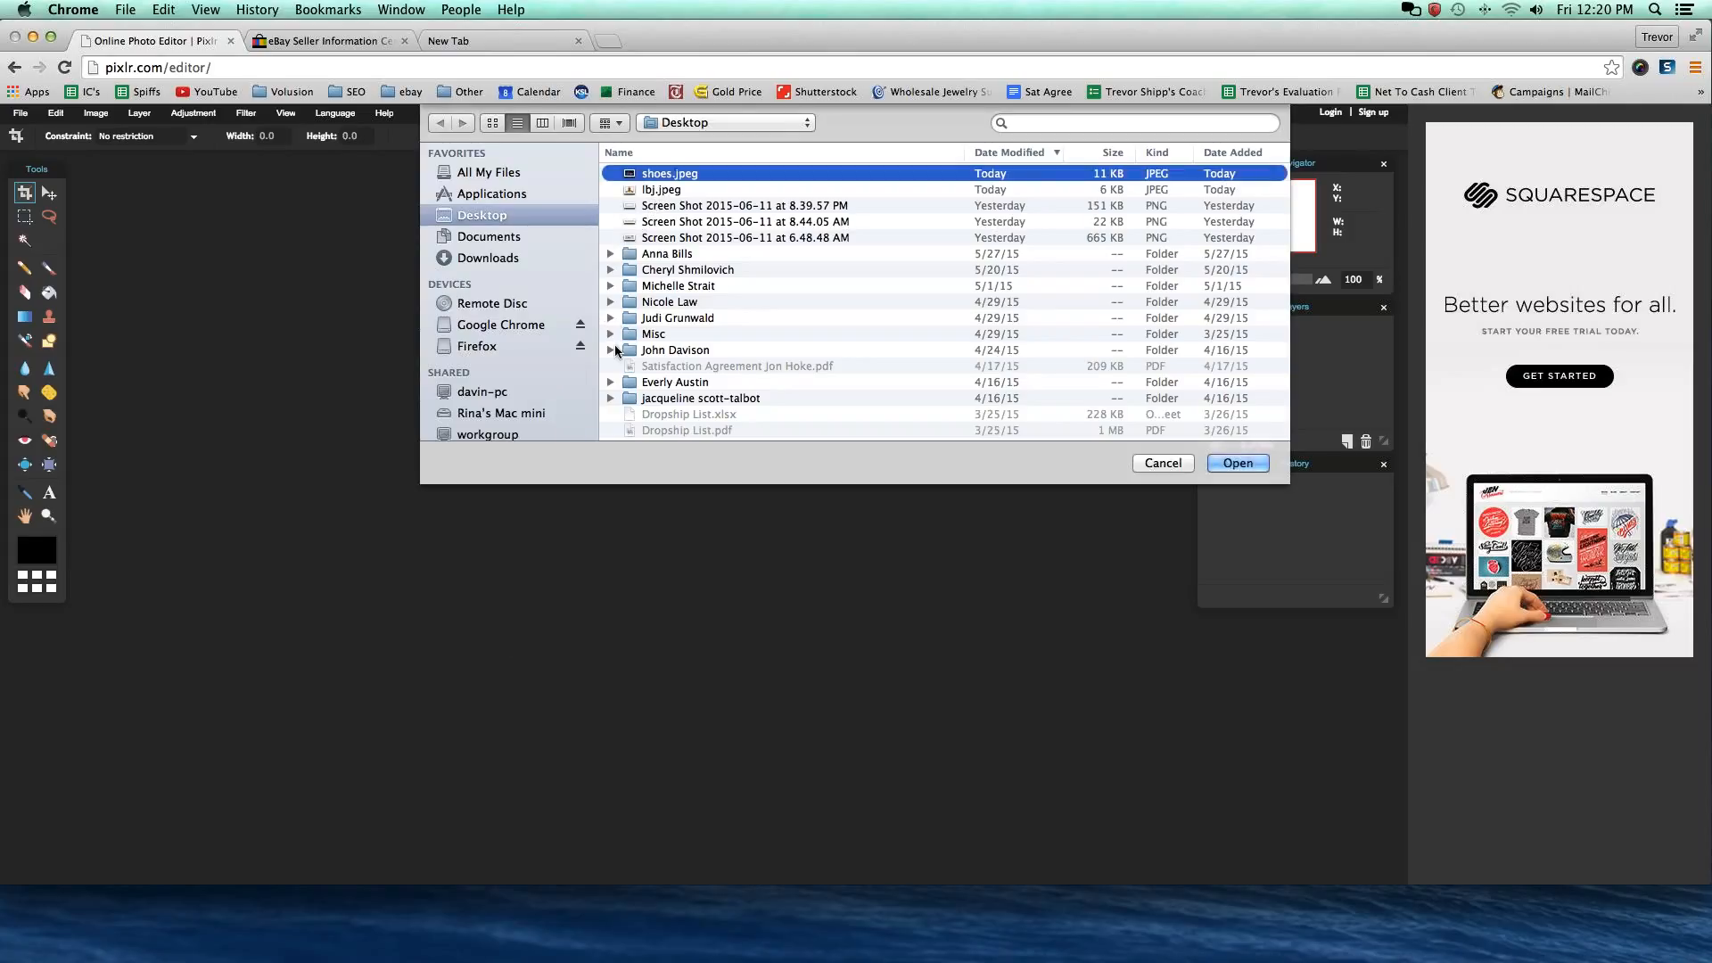
{"action": "left_click", "coordinate": [641, 219]}
{"action": "left_click", "coordinate": [658, 175]}
{"action": "left_click", "coordinate": [1238, 463]}
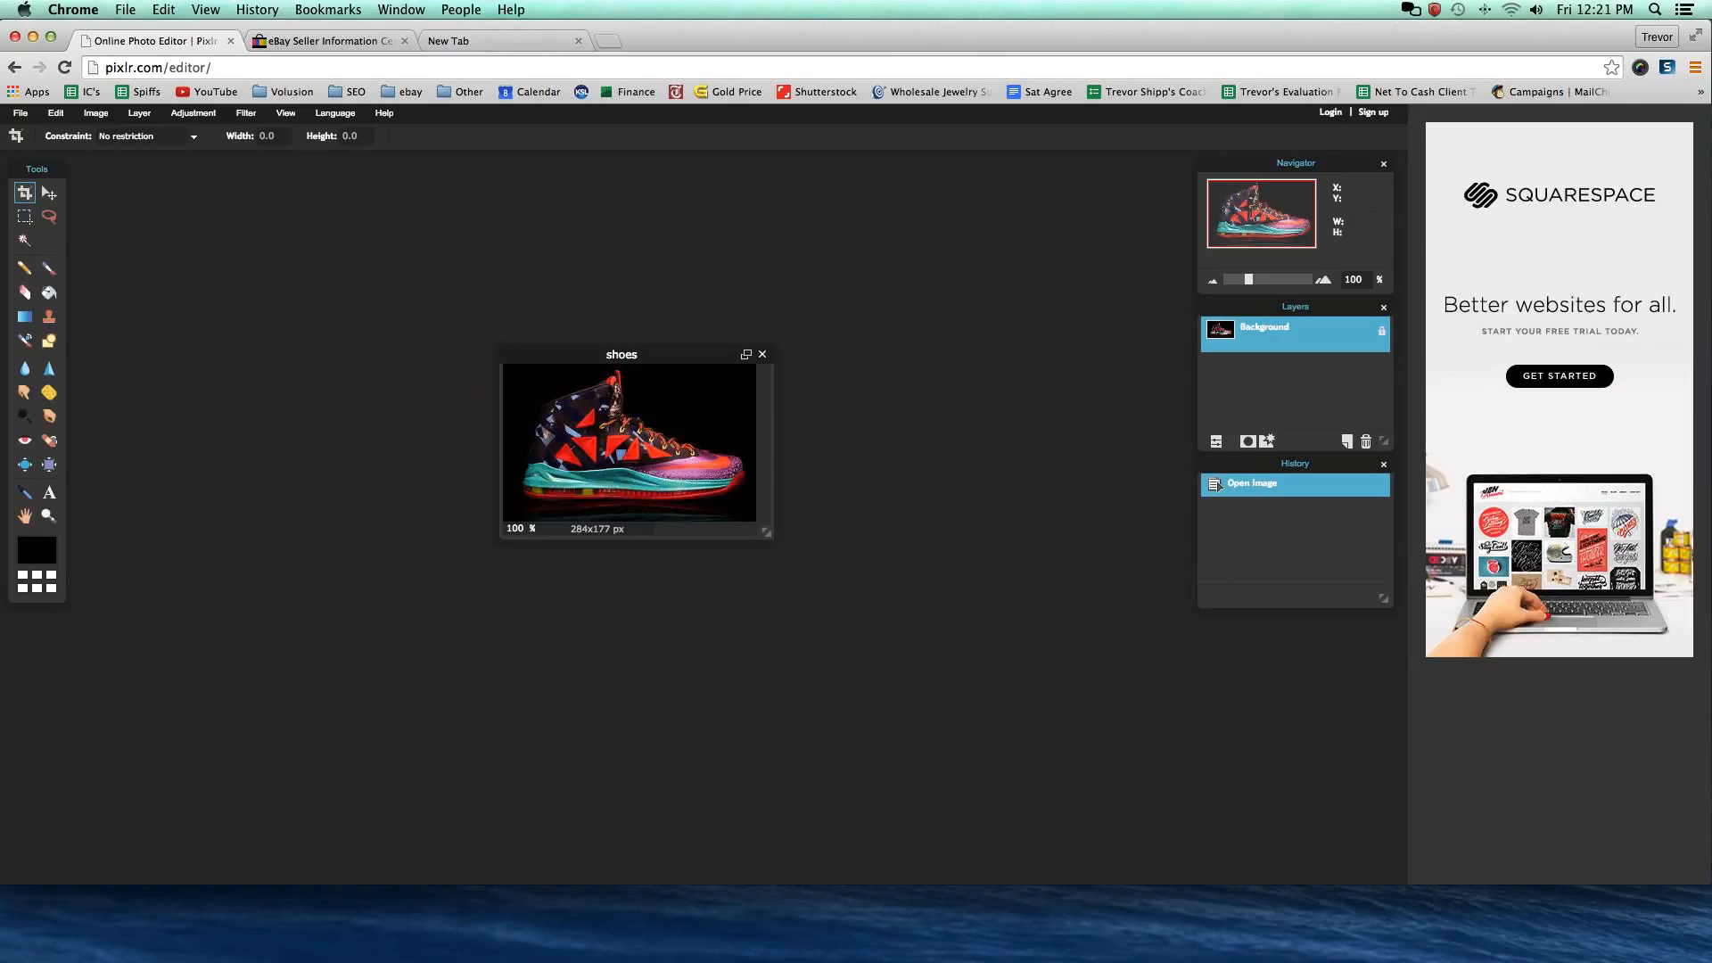
{"action": "left_click_drag", "start_coordinate": [767, 533], "coordinate": [1102, 736]}
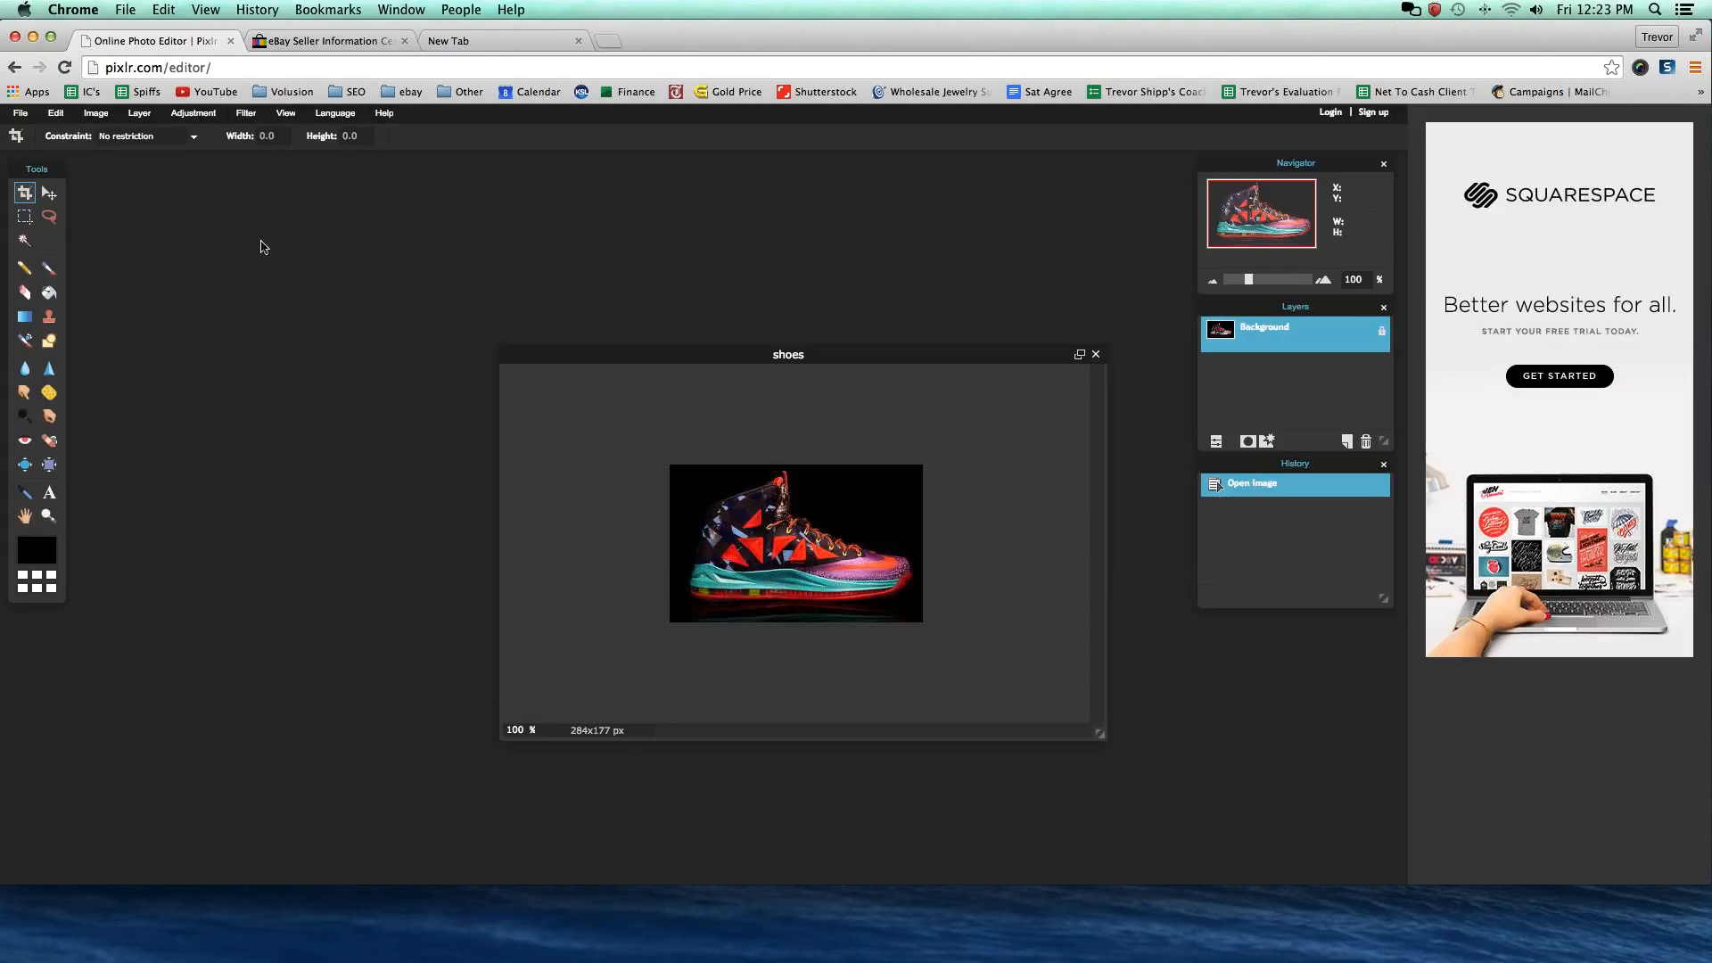
Resize the shoe image to a width of 500 pixels with proportions constrained.
{"action": "left_click", "coordinate": [97, 116]}
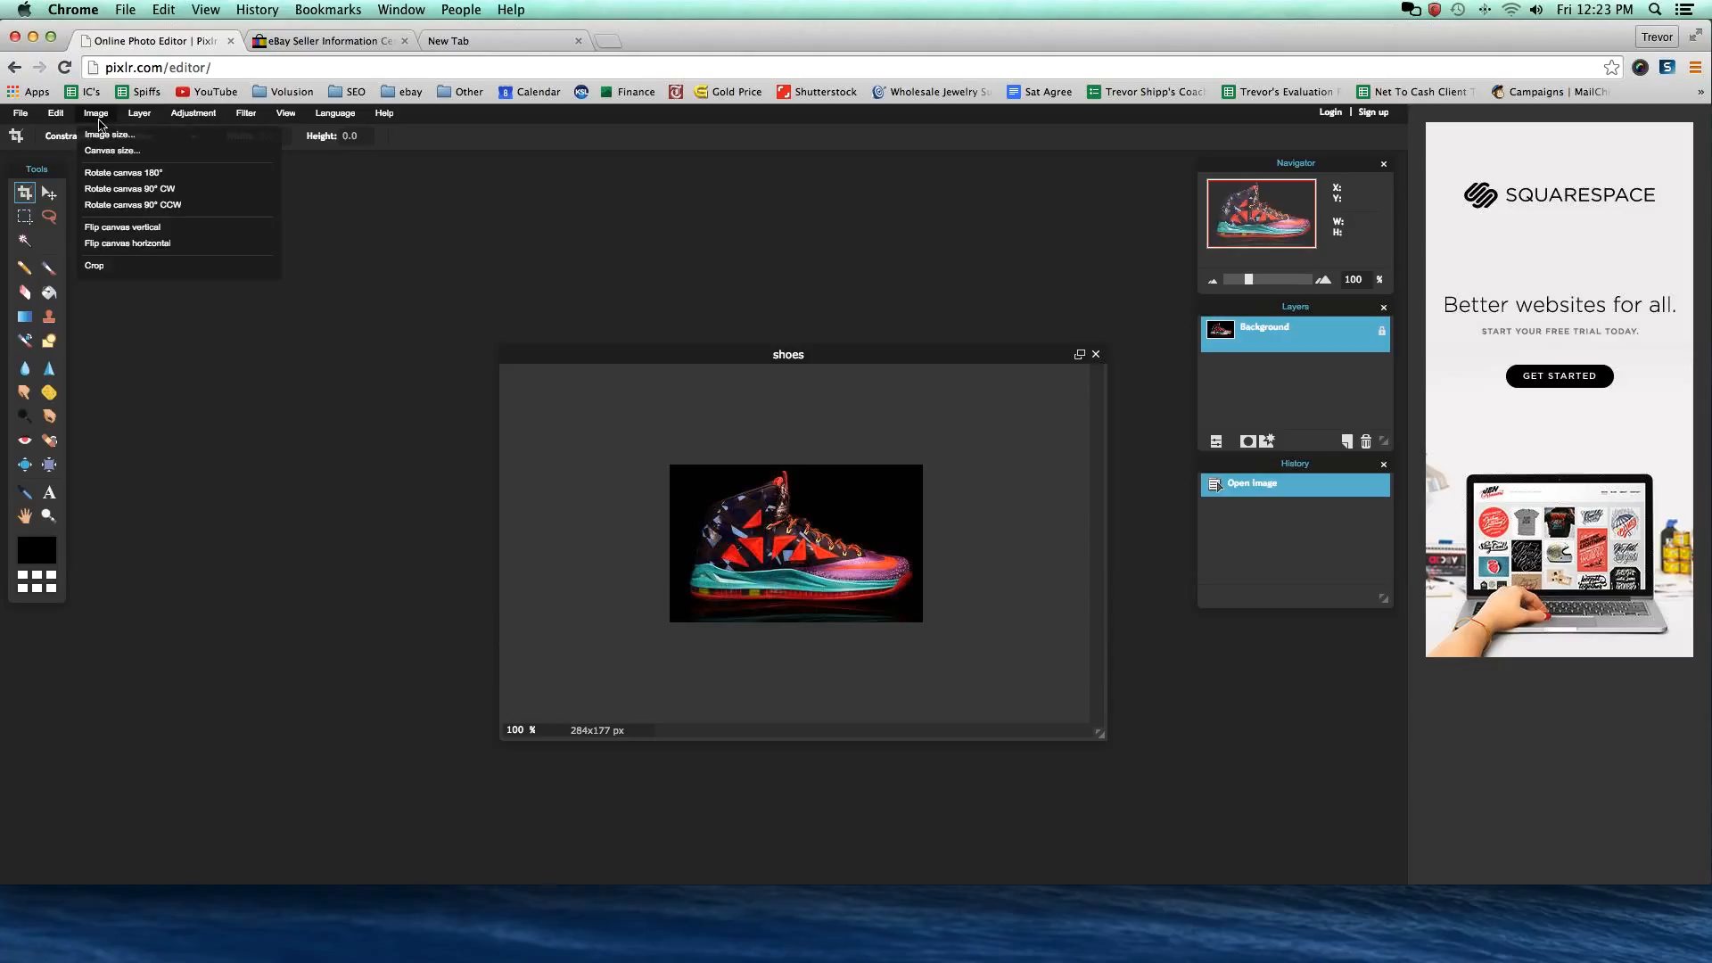
{"action": "left_click", "coordinate": [149, 145]}
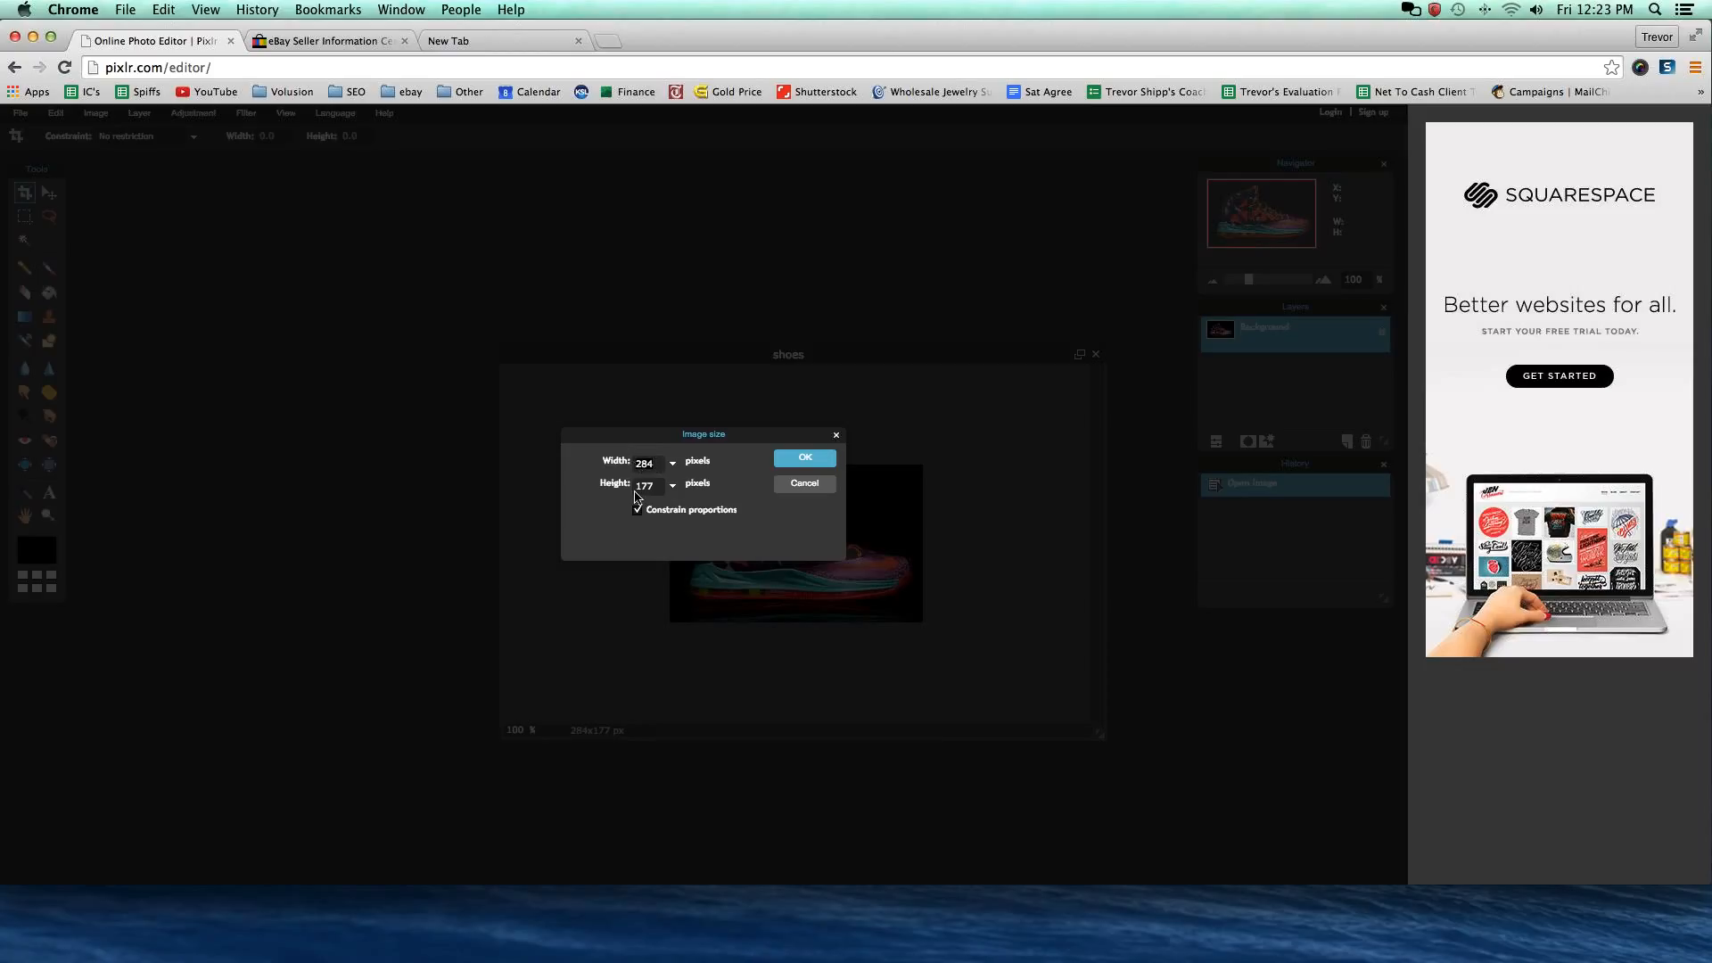
{"action": "key", "text": "BackSpace"}
{"action": "key", "text": "BackSpace"}
{"action": "key", "text": "BackSpace"}
{"action": "type", "text": "500"}
{"action": "left_click", "coordinate": [803, 459]}
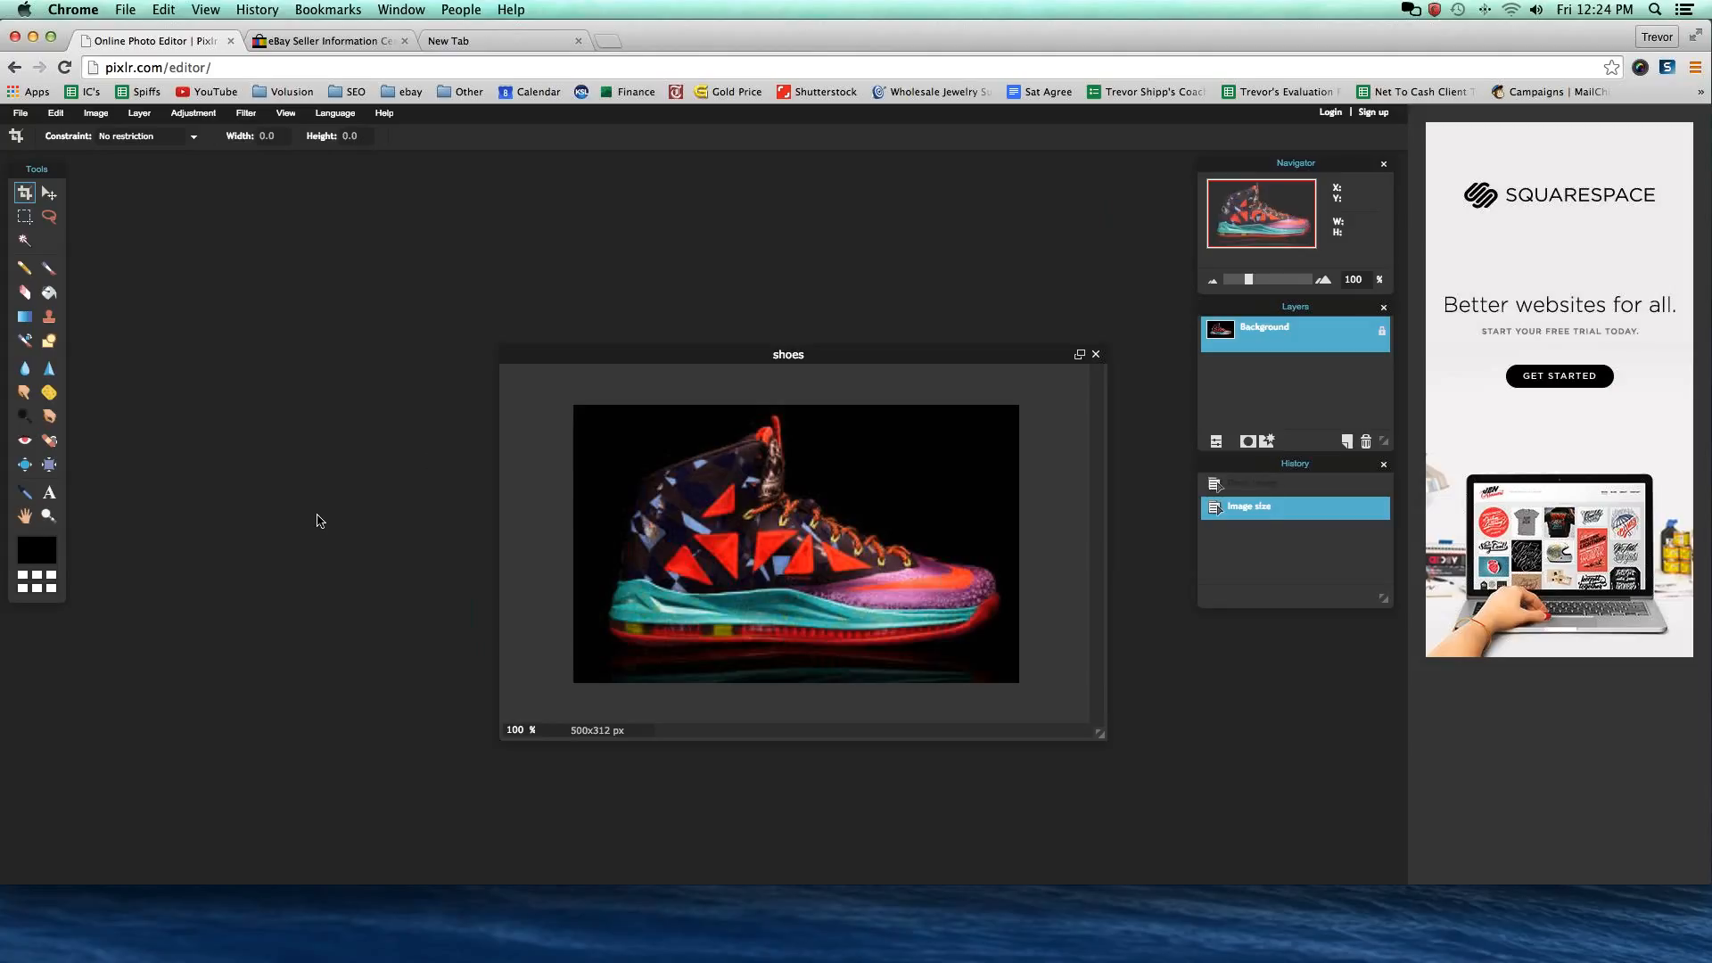
Undo the image resize and redo it to compare the two sizes.
{"action": "key", "text": "super+z"}
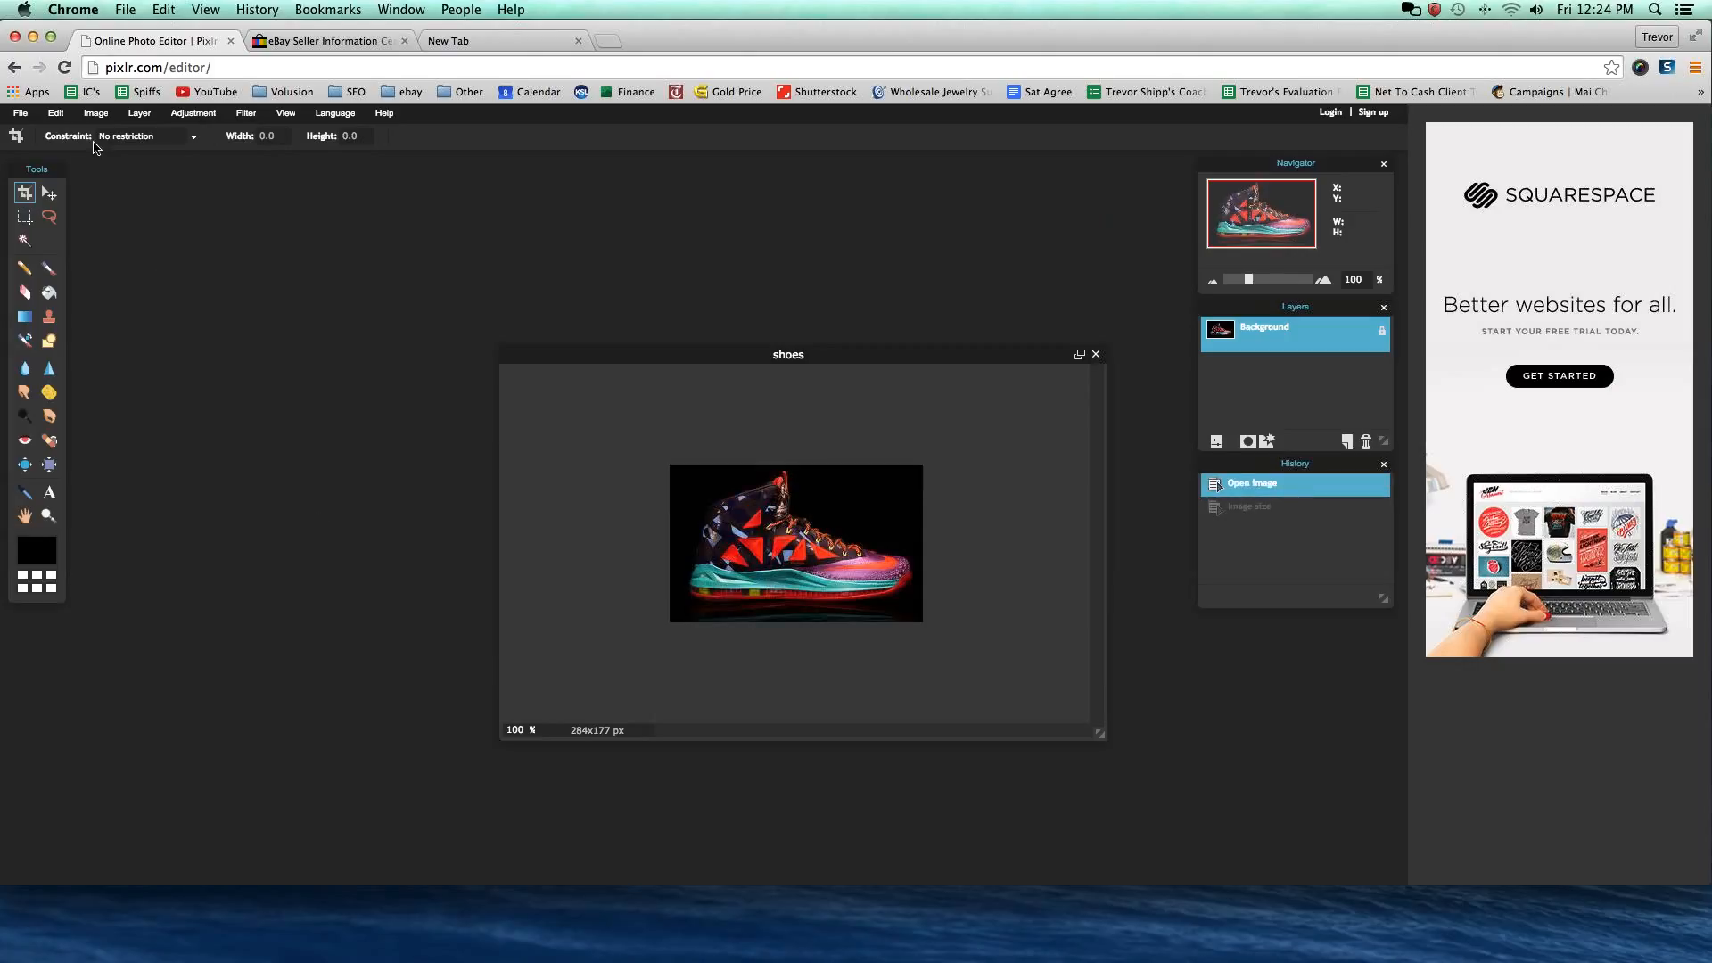
{"action": "left_click", "coordinate": [20, 113]}
{"action": "mouse_move", "coordinate": [57, 115]}
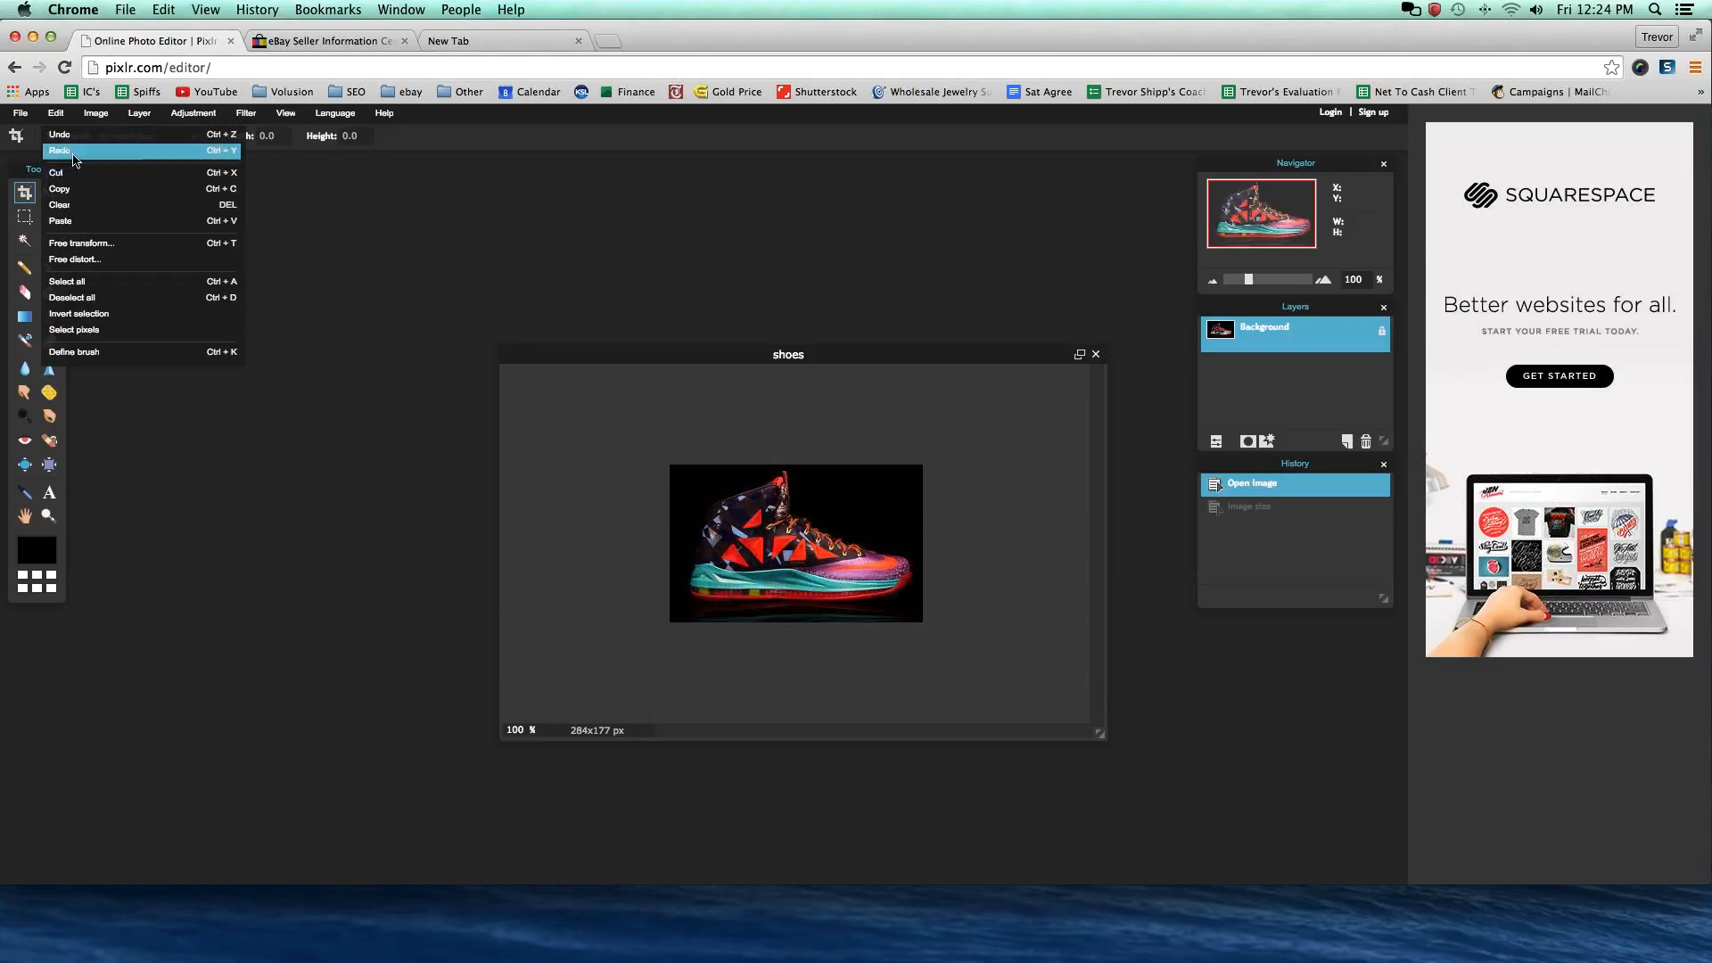
{"action": "left_click", "coordinate": [59, 150]}
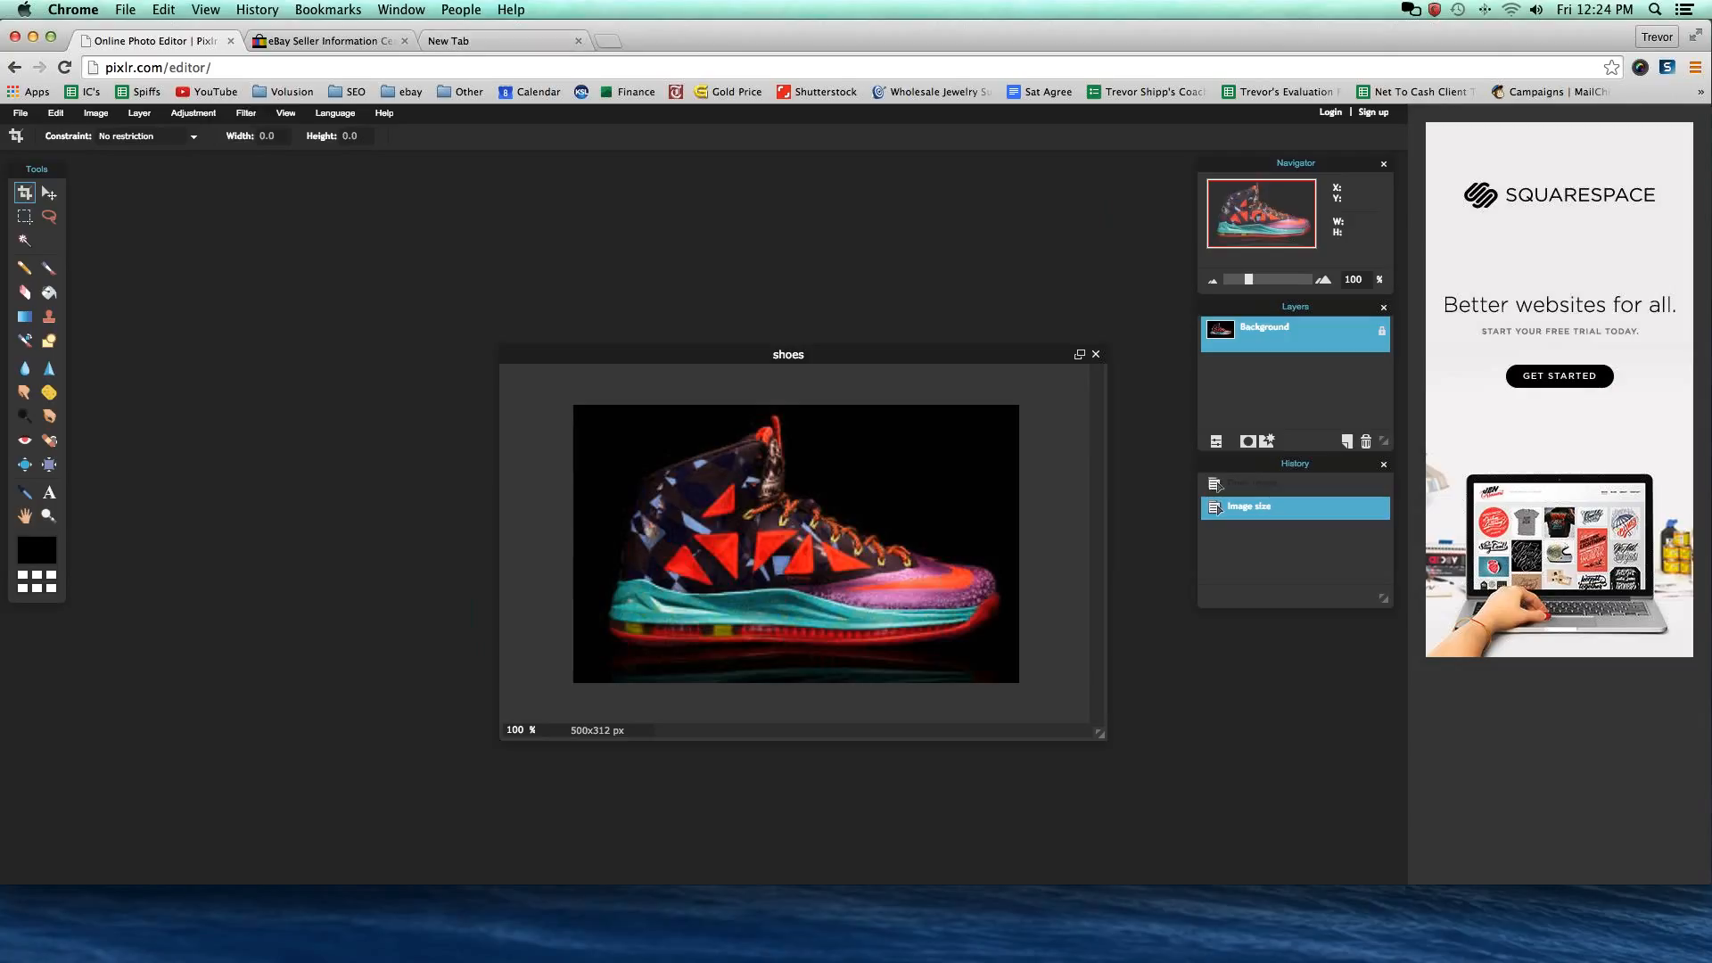
{"action": "key", "text": "super+Tab"}
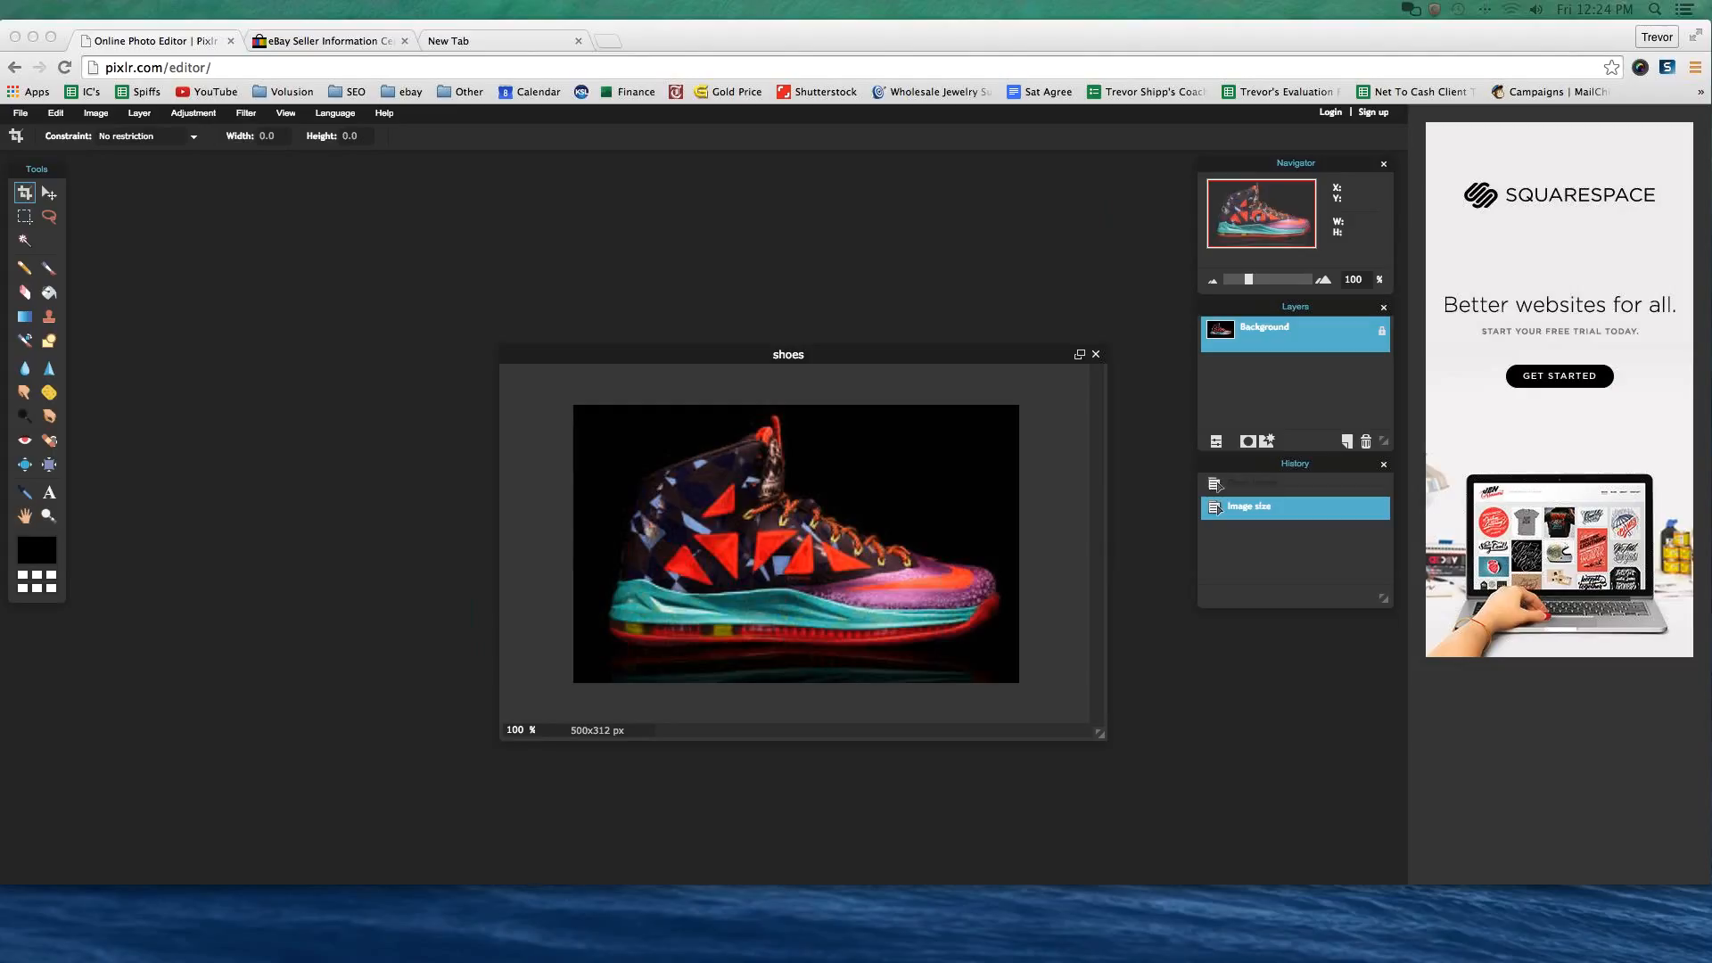
{"action": "left_click", "coordinate": [264, 314]}
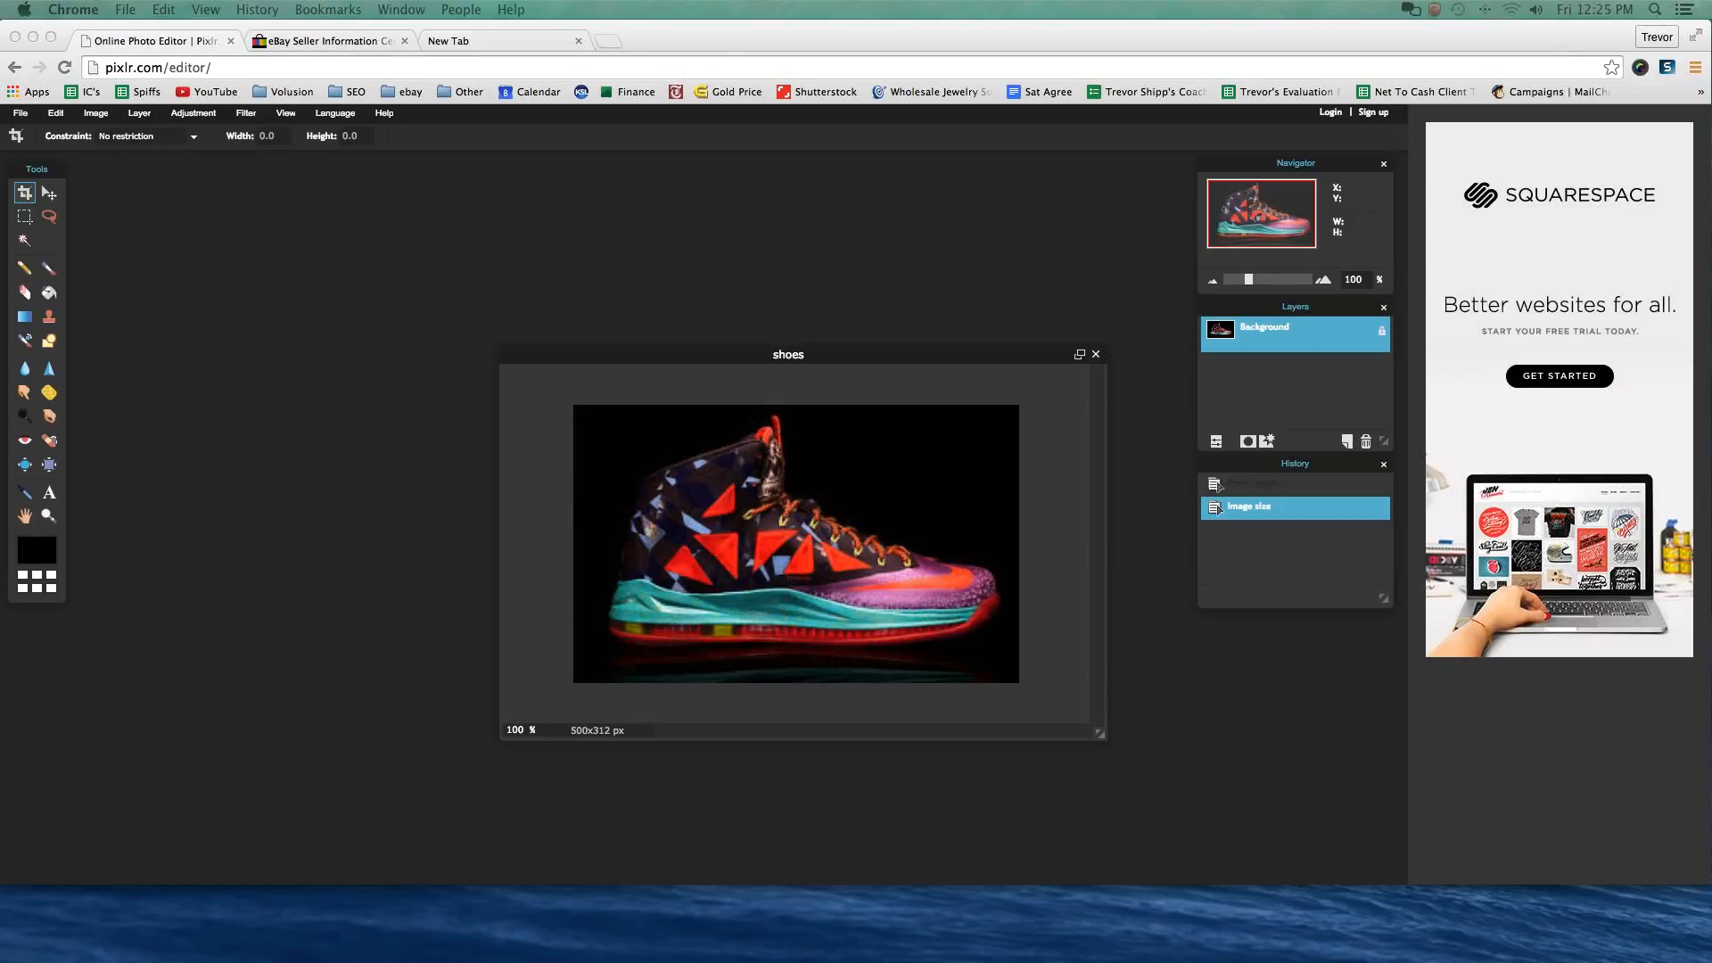
{"action": "left_click", "coordinate": [216, 286]}
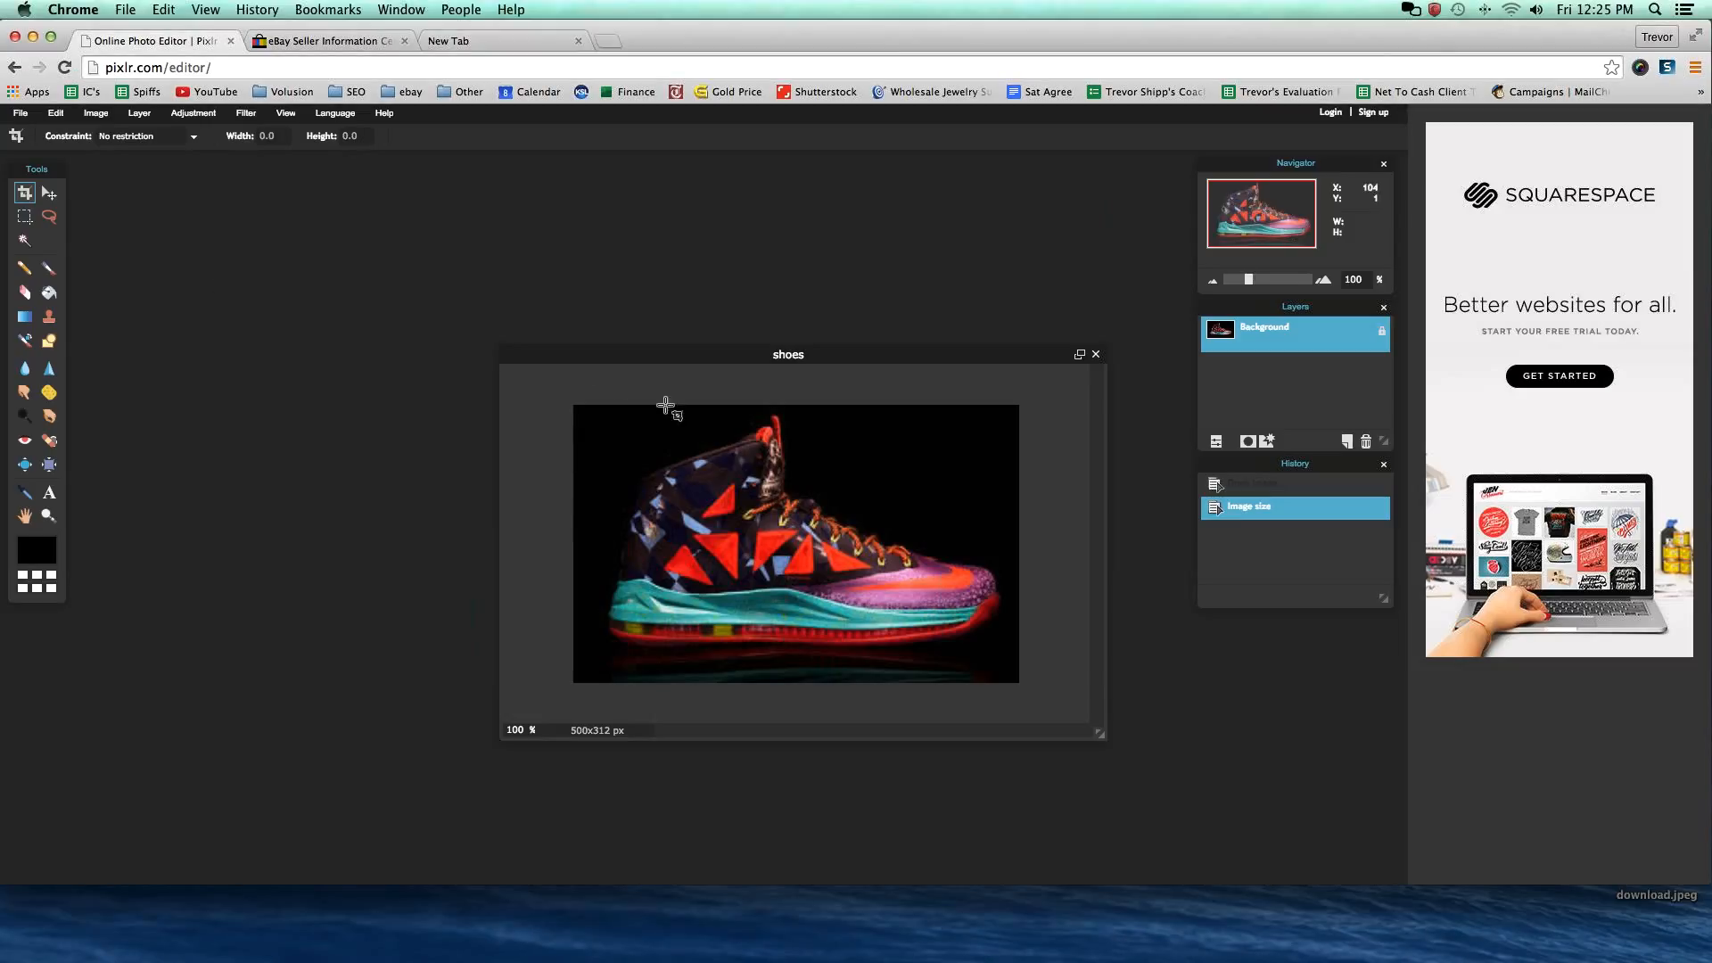
Close the shoes image without saving it.
{"action": "left_click", "coordinate": [1098, 356]}
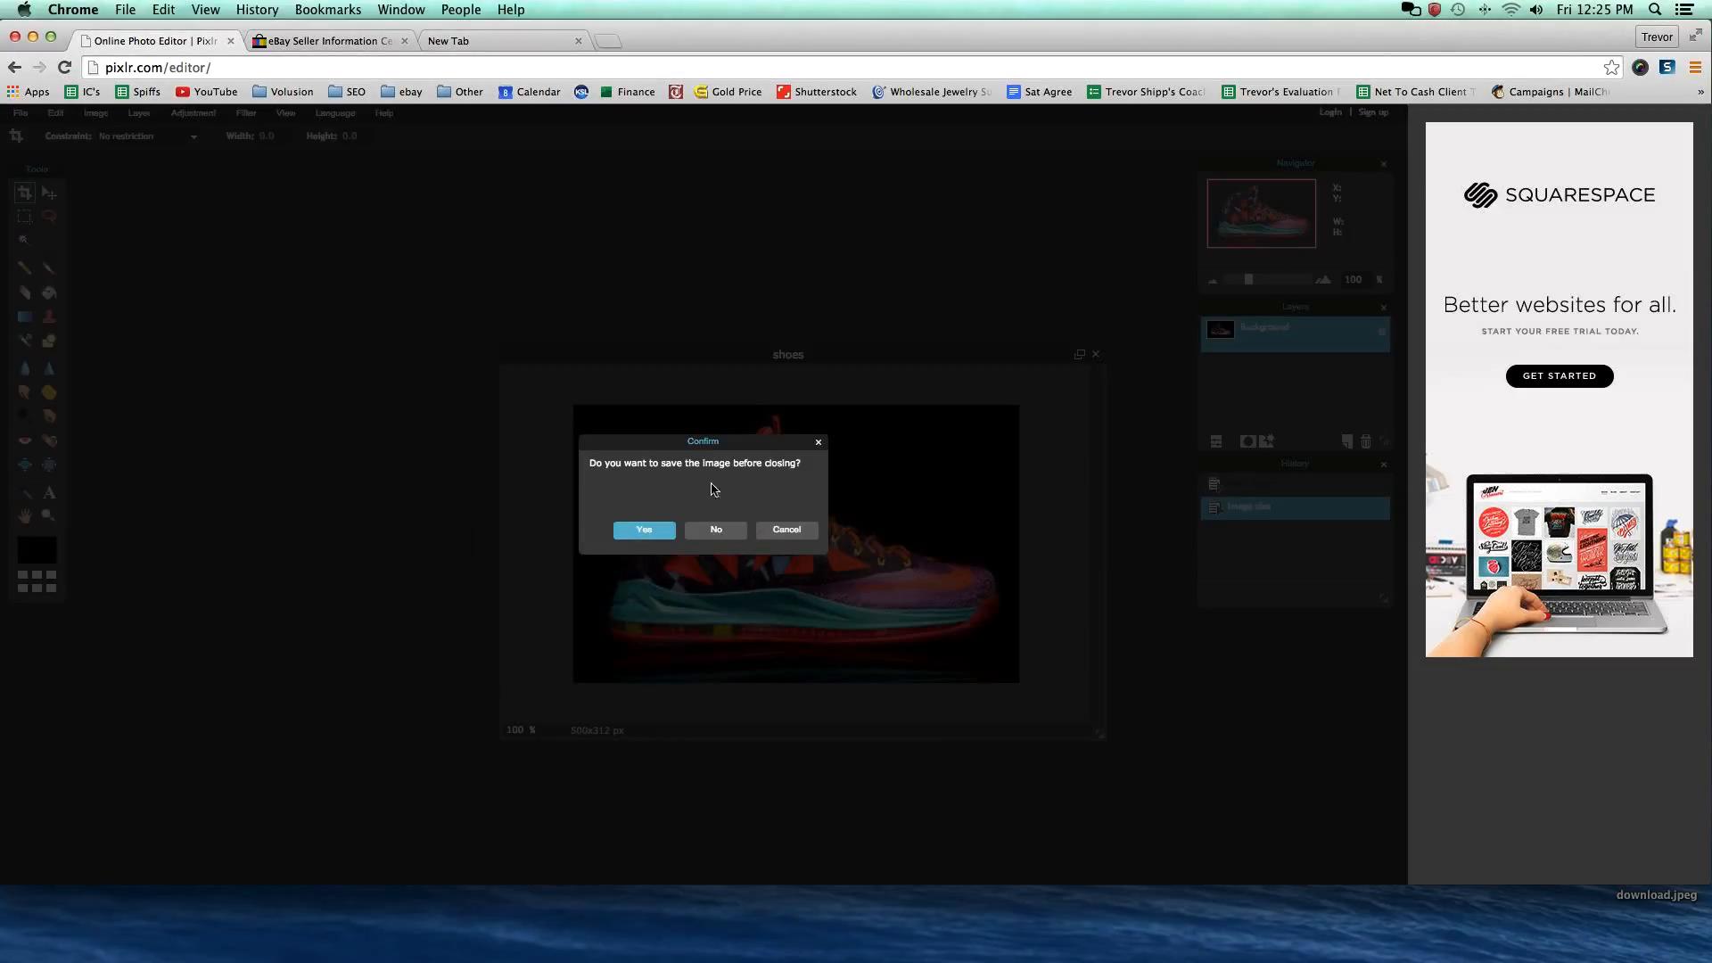
{"action": "left_click", "coordinate": [714, 535]}
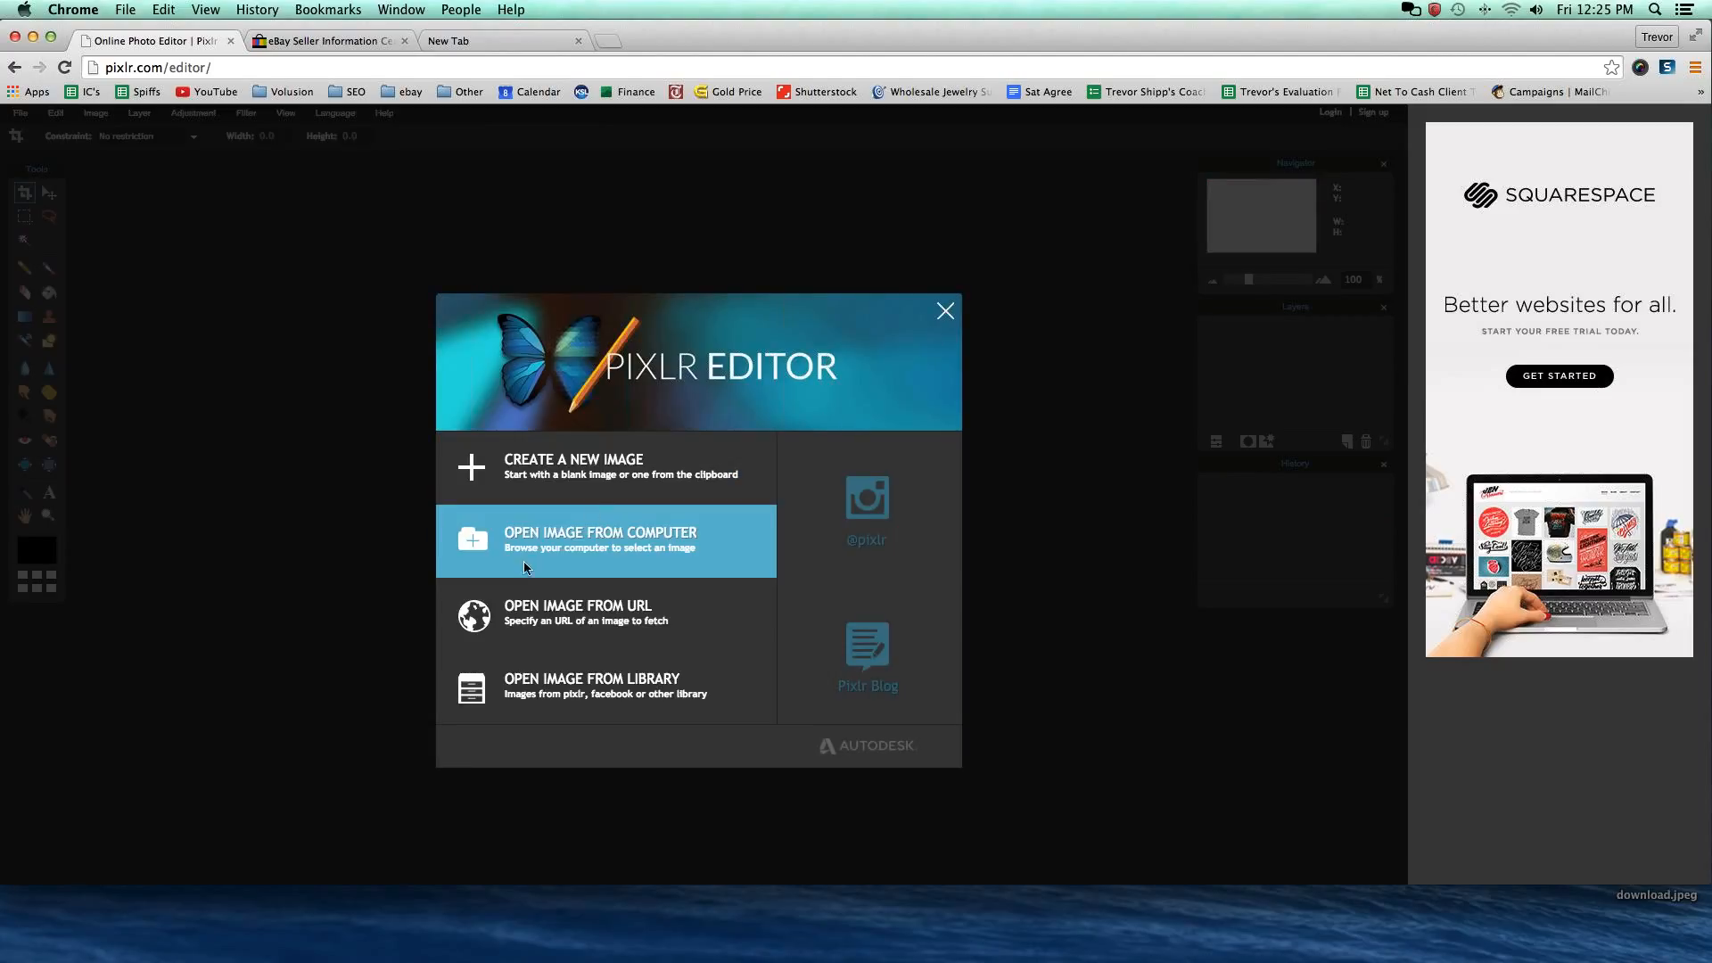
Open download.jpeg from the Desktop folder, reposition its image window and enlarge it to leave space around the picture.
{"action": "left_click", "coordinate": [569, 538]}
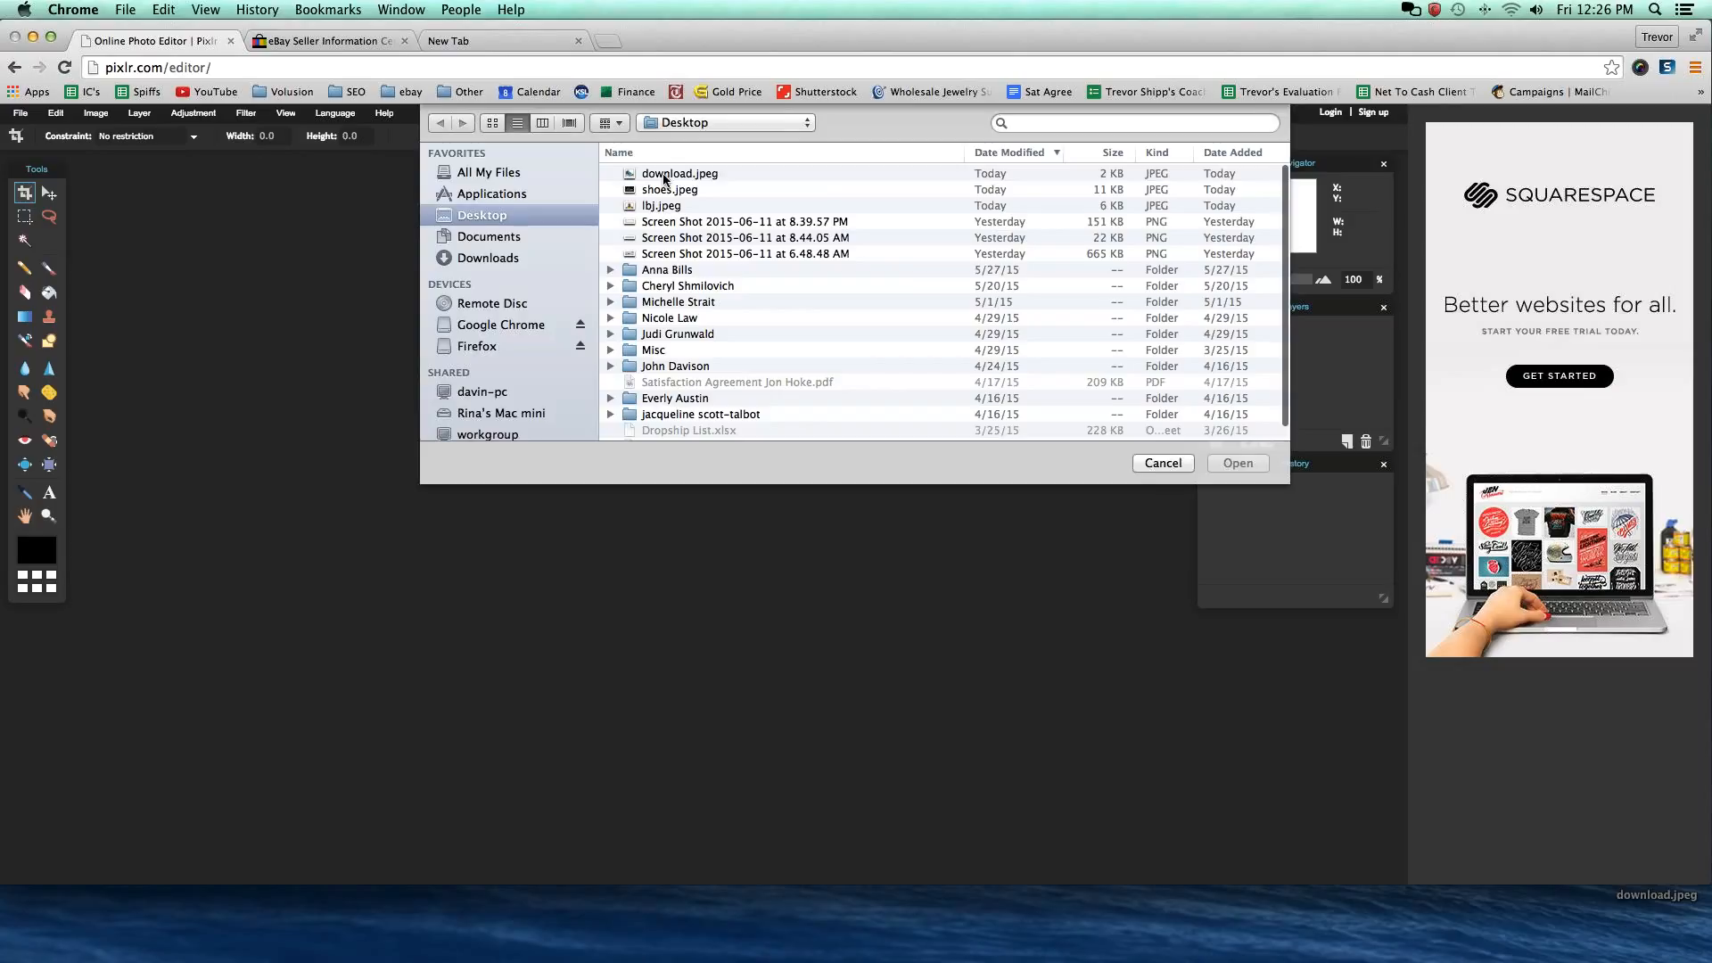
{"action": "double_click", "coordinate": [664, 180]}
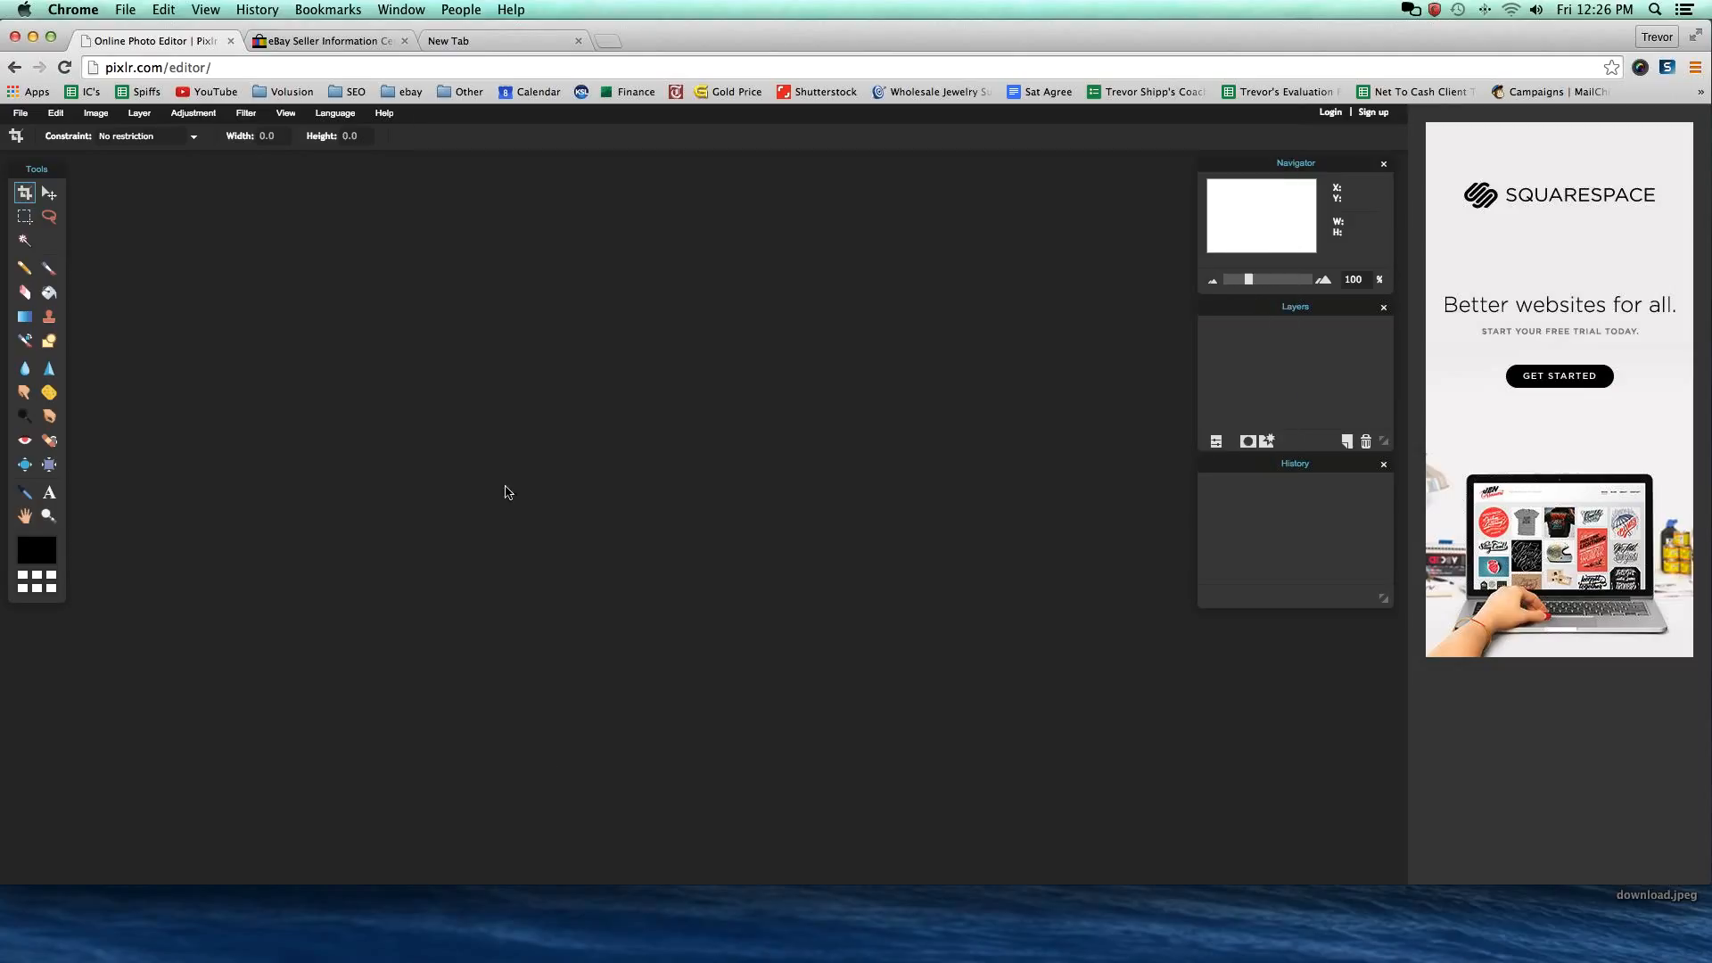
{"action": "left_click_drag", "start_coordinate": [173, 169], "coordinate": [662, 390]}
{"action": "left_click_drag", "start_coordinate": [797, 523], "coordinate": [1076, 783]}
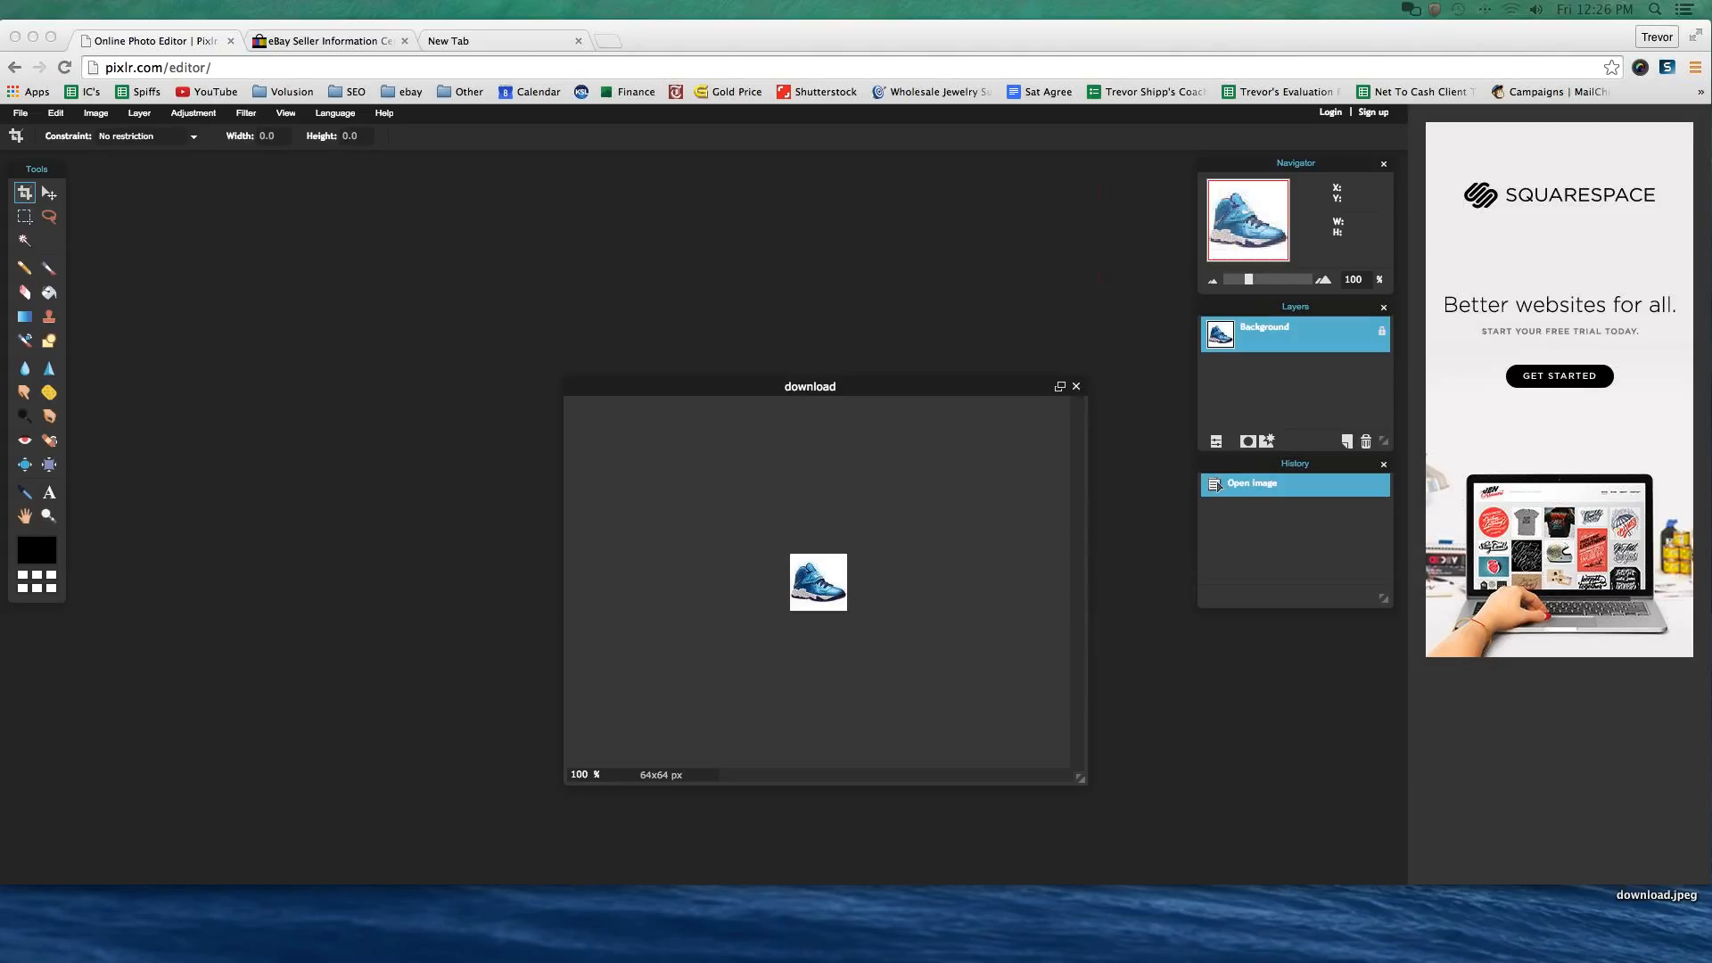
{"action": "left_click", "coordinate": [20, 113]}
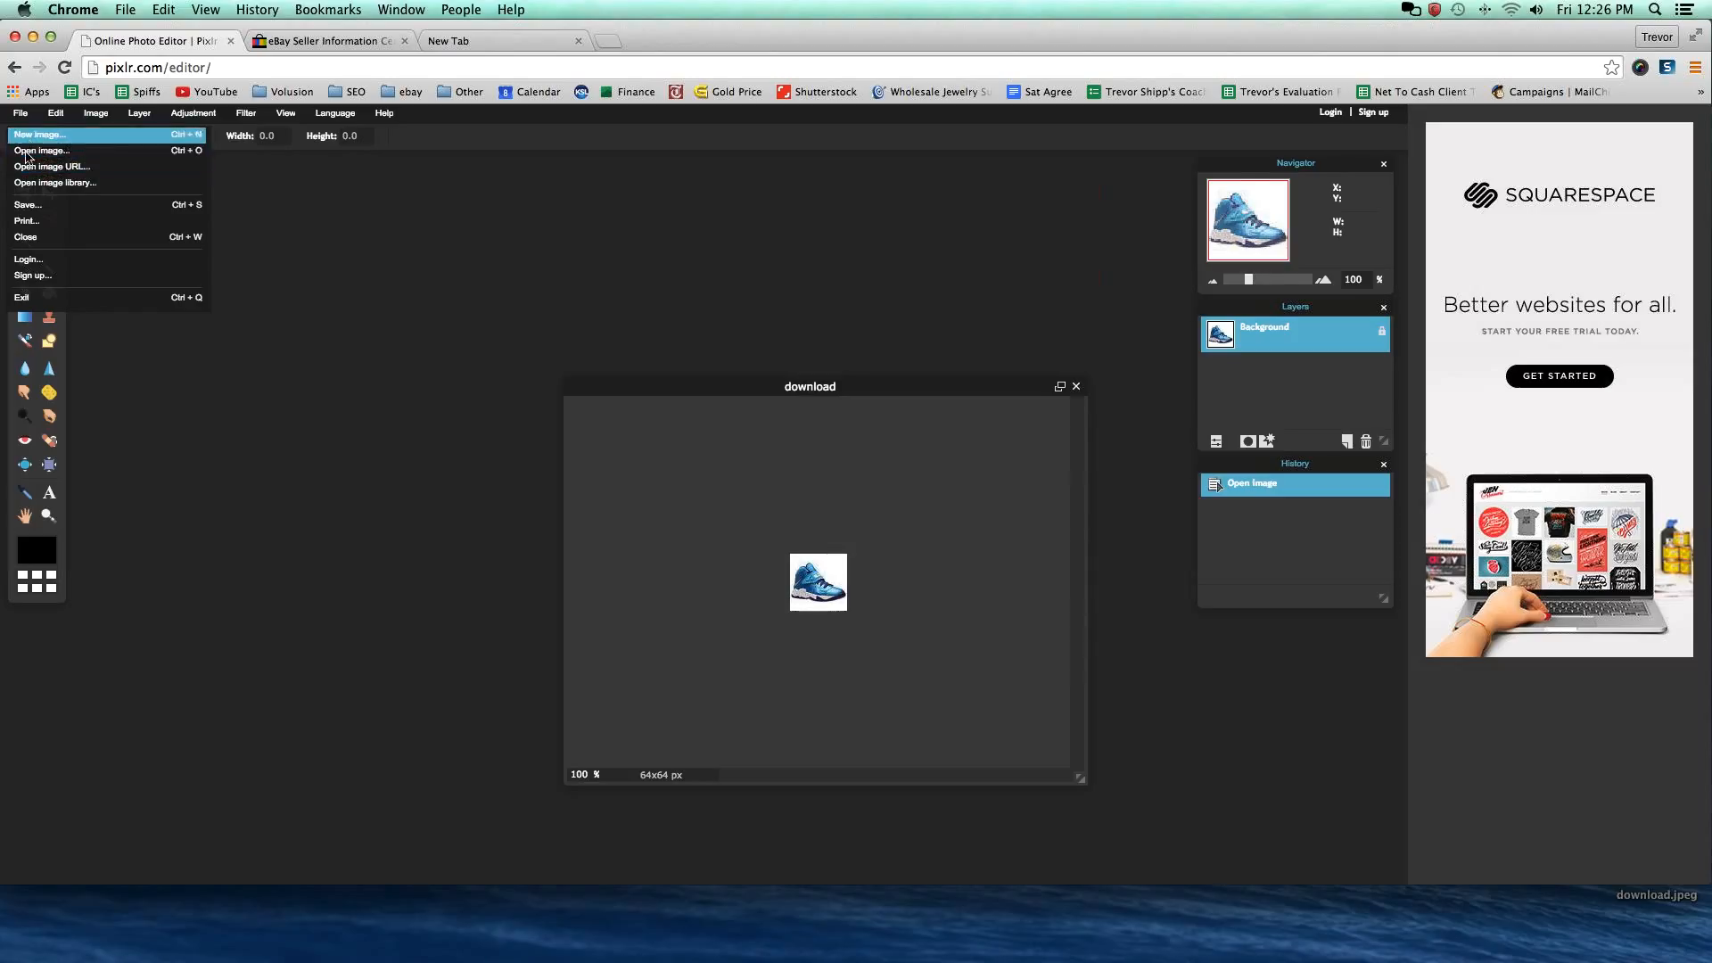
{"action": "left_click", "coordinate": [43, 150]}
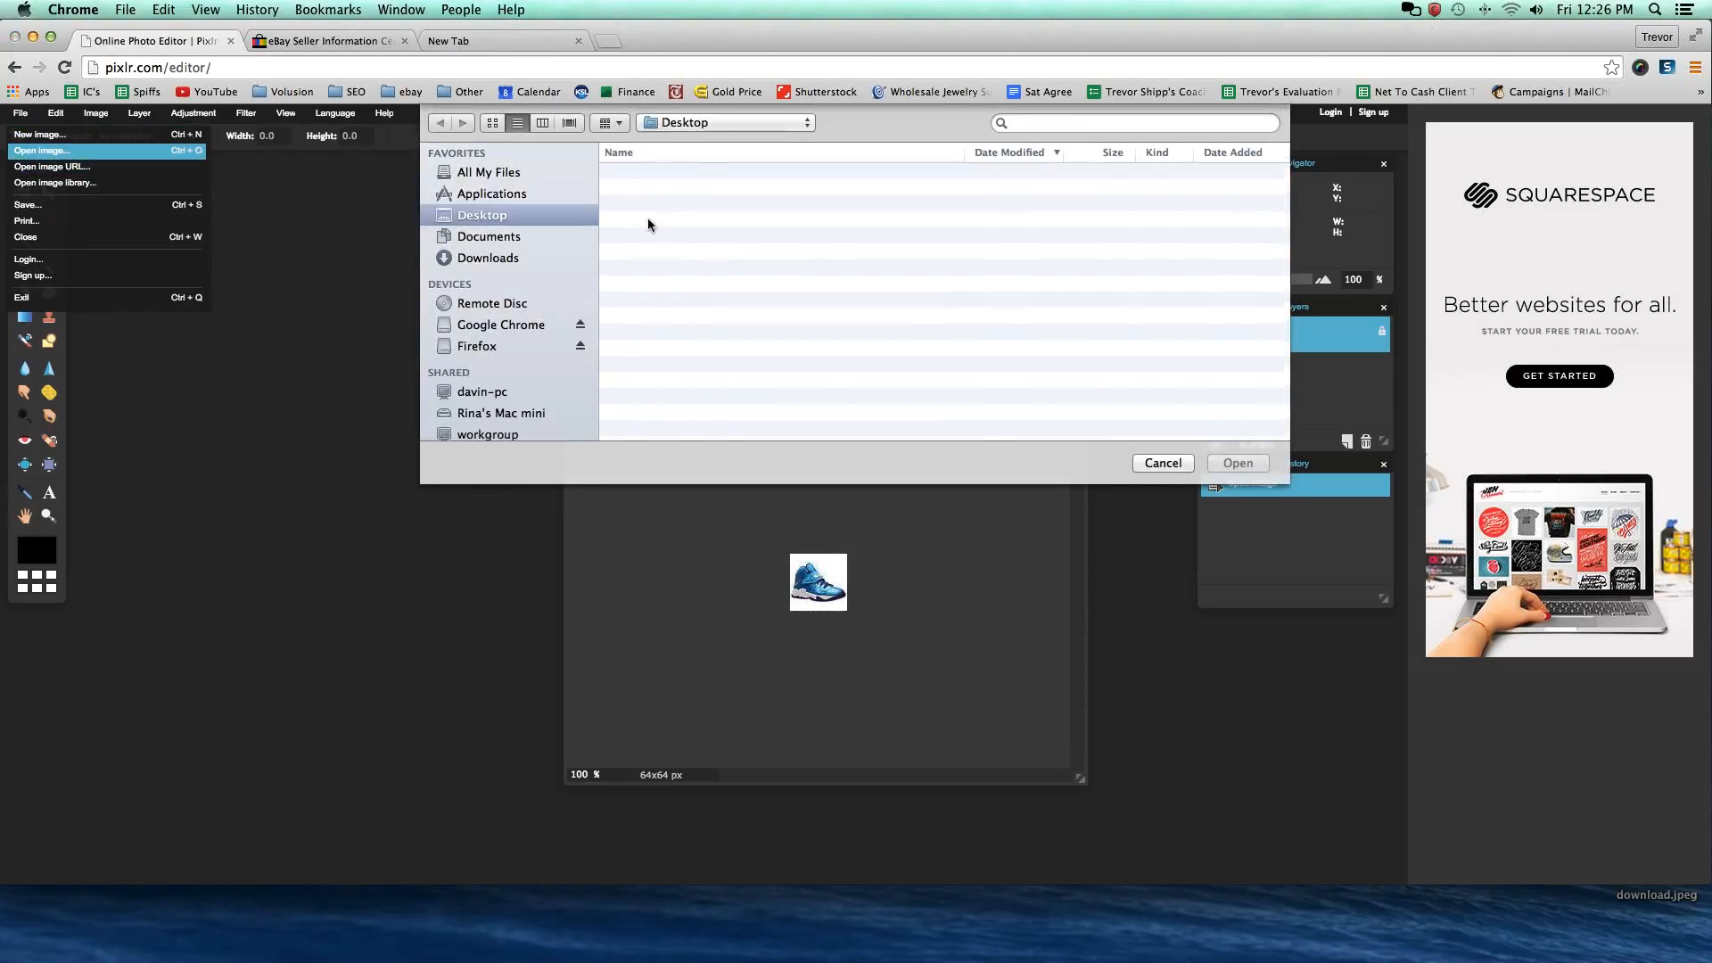
{"action": "left_click", "coordinate": [1163, 462]}
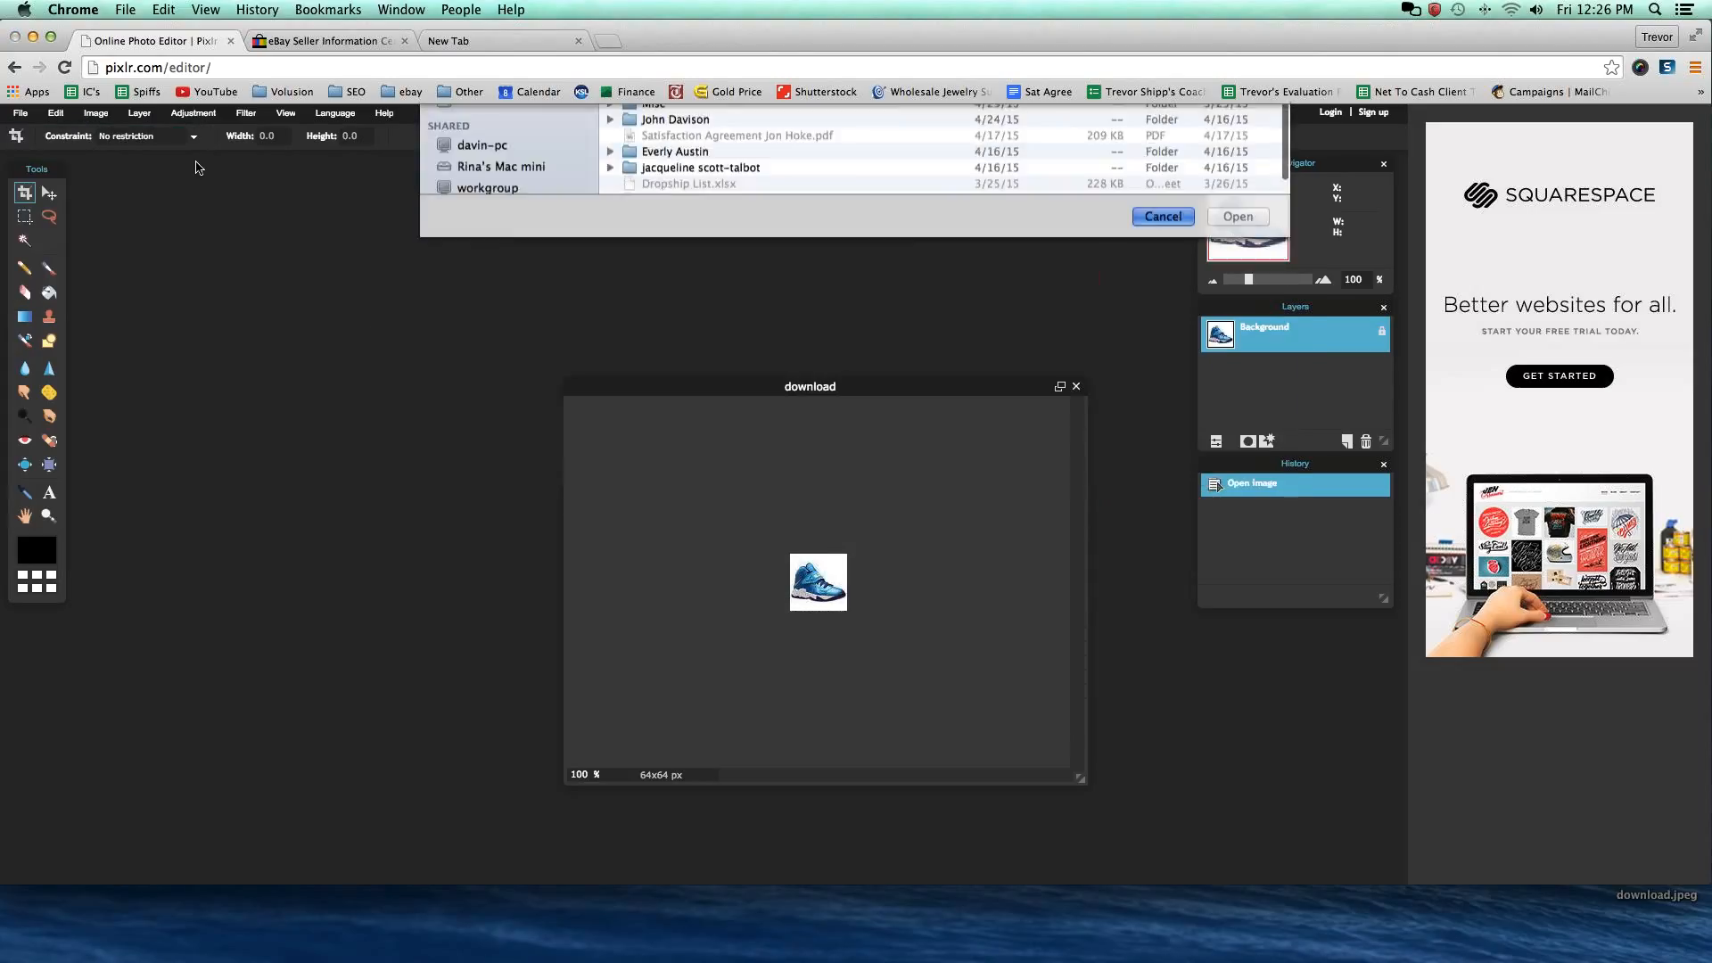
Resize the blue shoe image to a width of 500 pixels with proportions constrained.
{"action": "left_click", "coordinate": [97, 116]}
{"action": "left_click", "coordinate": [109, 133]}
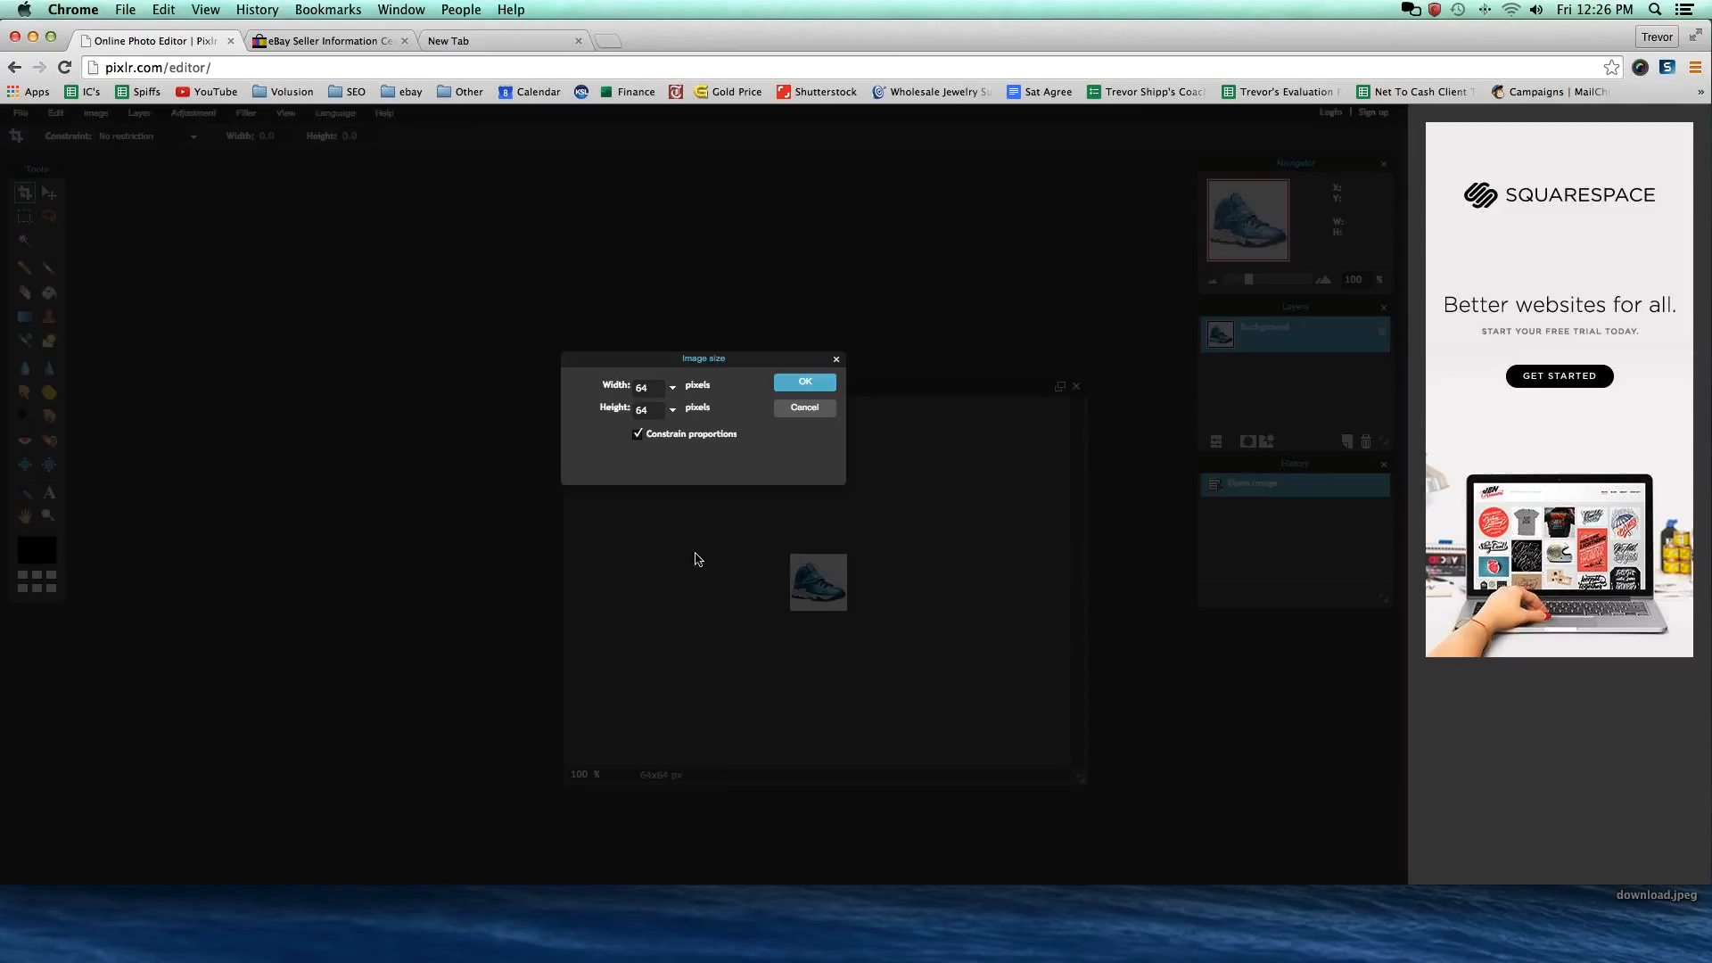
{"action": "key", "text": "BackSpace"}
{"action": "key", "text": "BackSpace"}
{"action": "type", "text": "500"}
{"action": "left_click", "coordinate": [806, 384]}
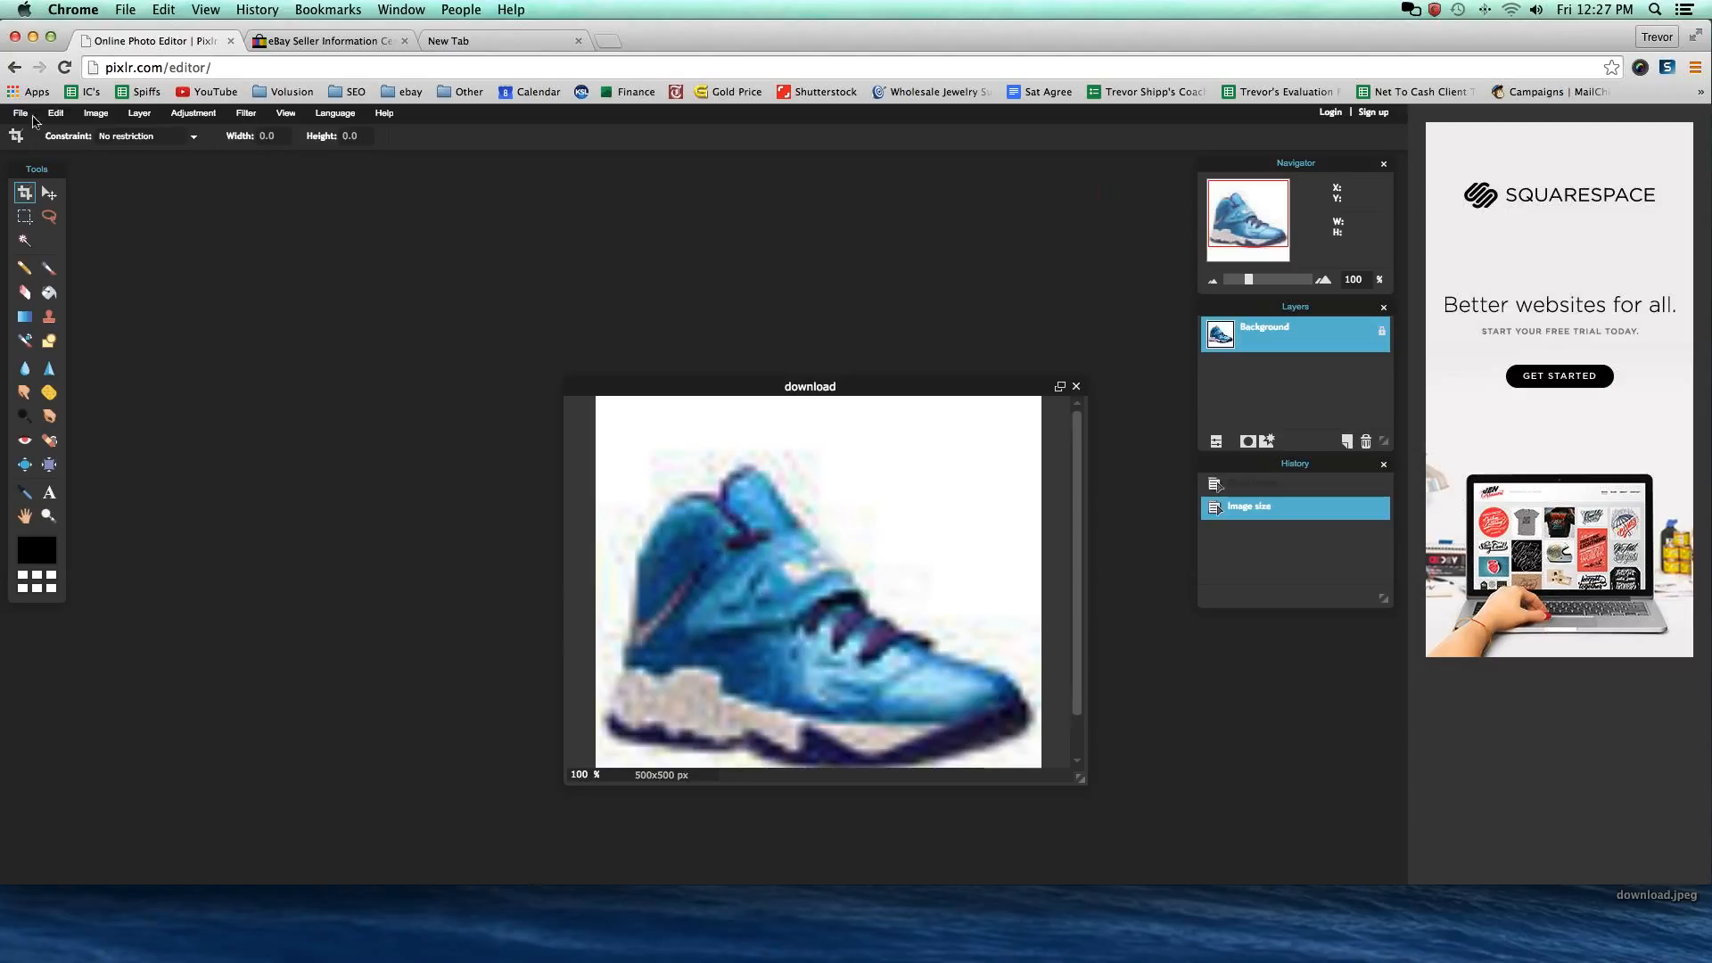
Activate the Move tool, then enlarge and reposition the image window so the whole resized shoe picture fits inside.
{"action": "left_click", "coordinate": [49, 192]}
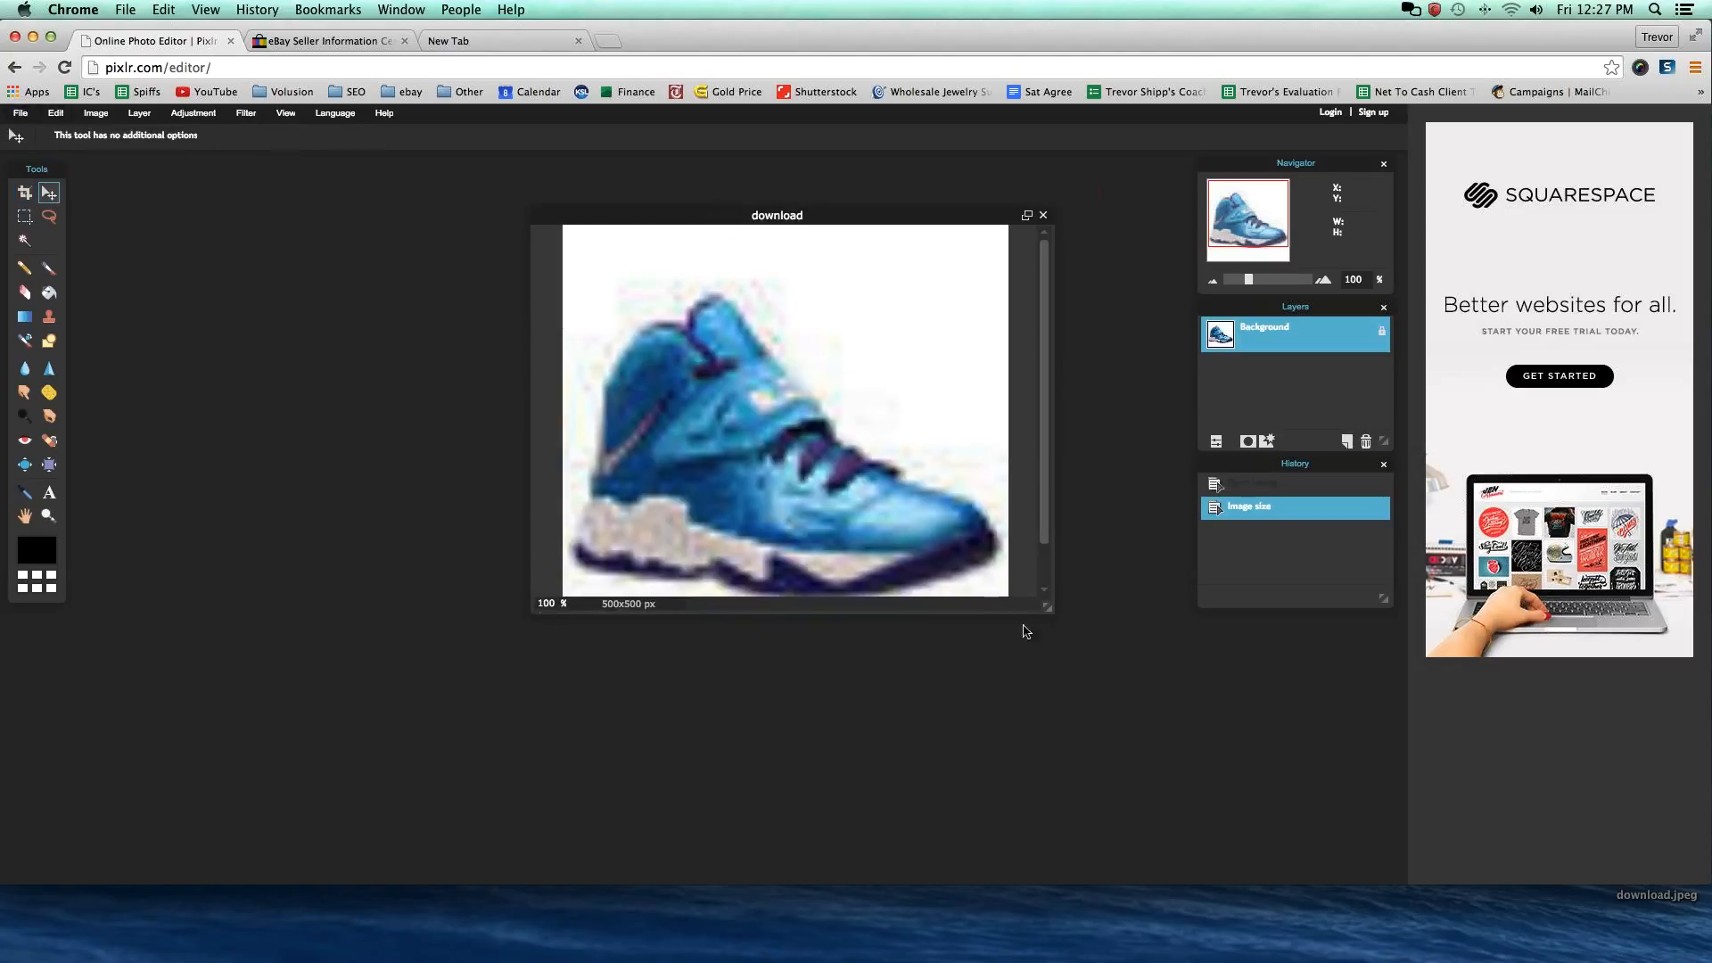
{"action": "left_click_drag", "start_coordinate": [1047, 608], "coordinate": [1189, 800]}
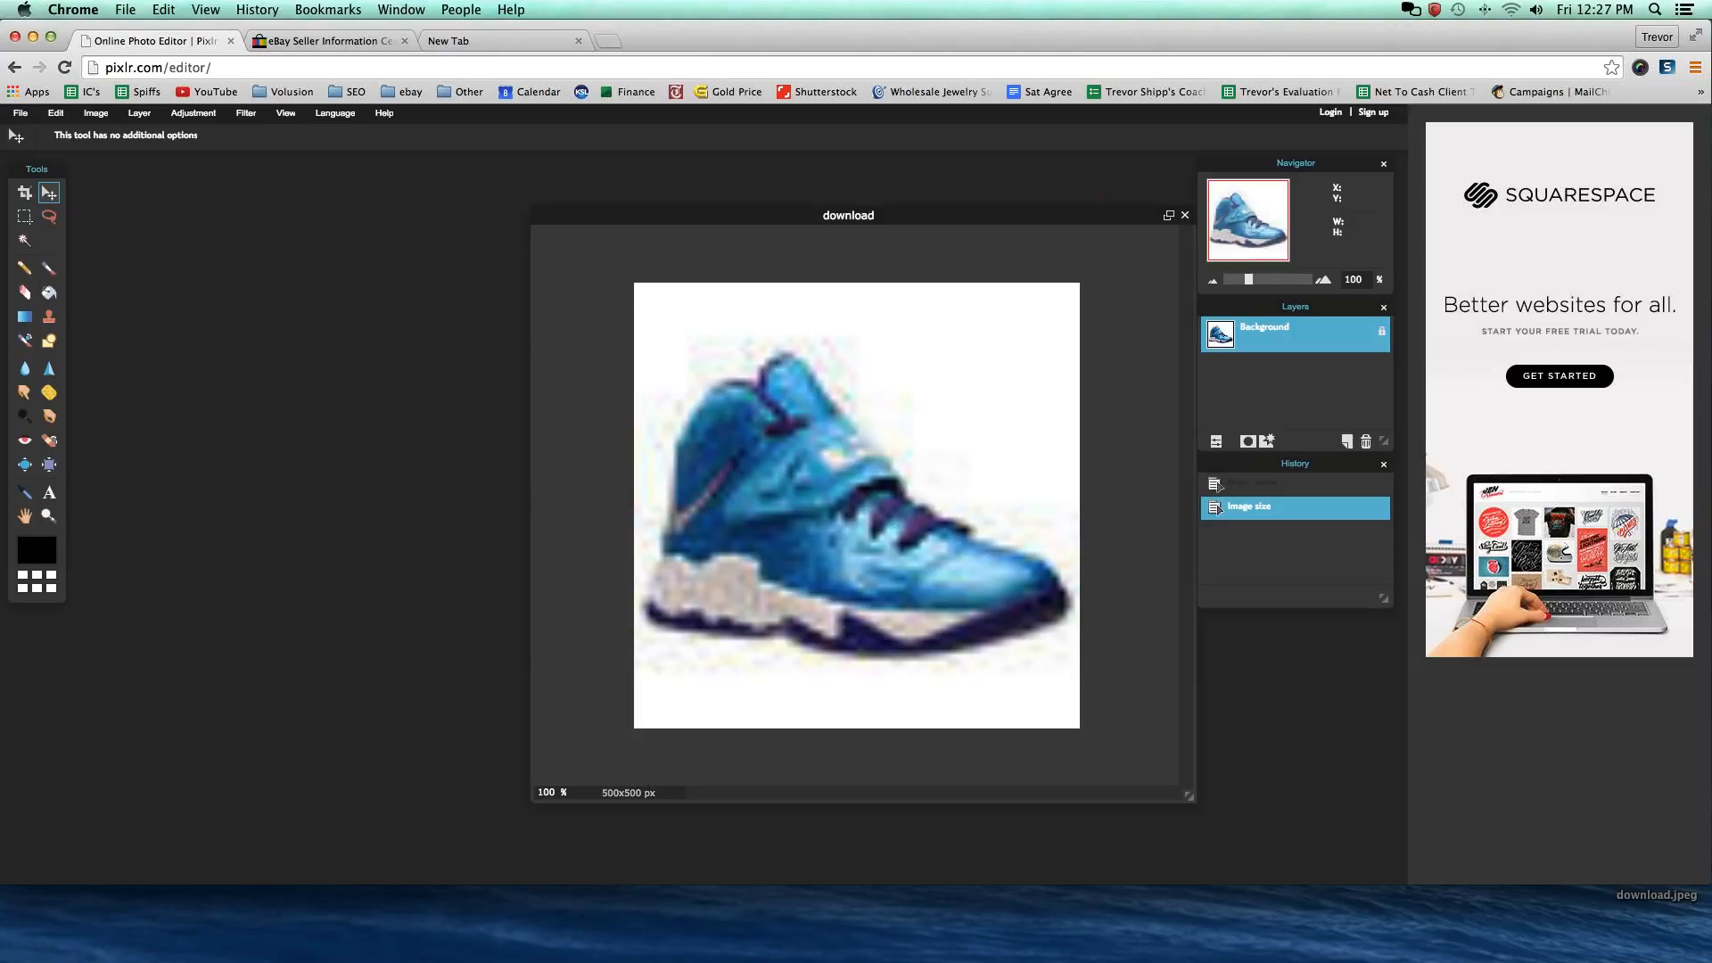
{"action": "left_click_drag", "start_coordinate": [711, 220], "coordinate": [584, 210]}
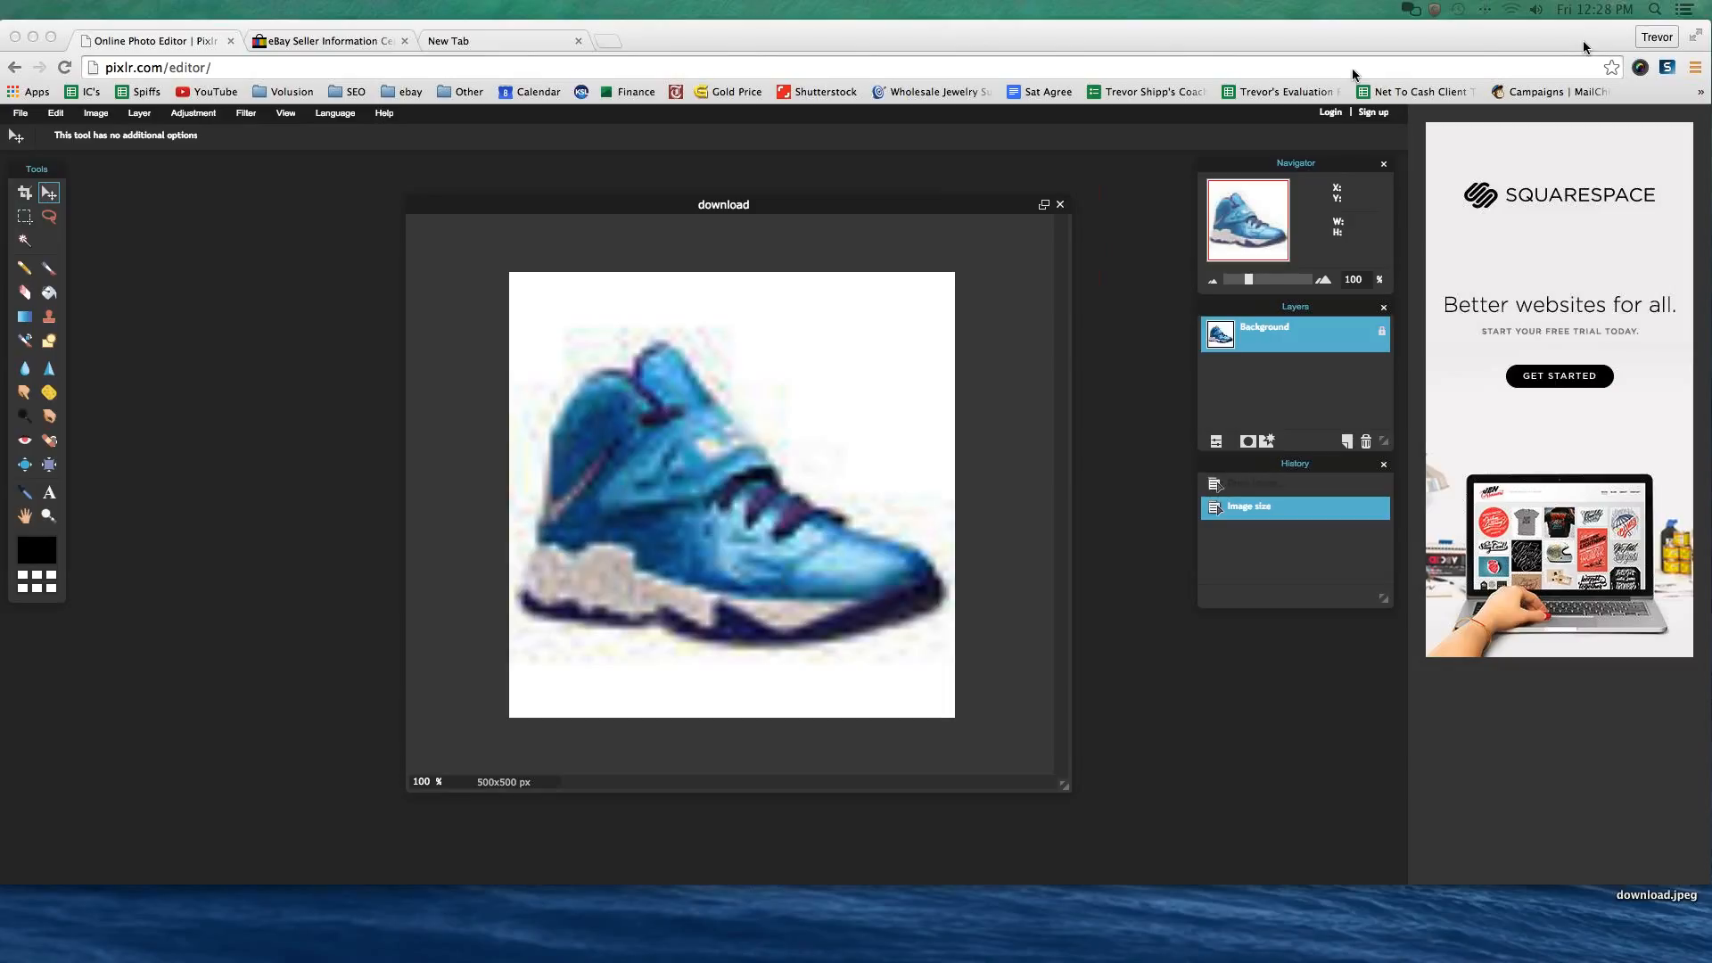
Go to walmart.com in the empty browser tab.
{"action": "left_click", "coordinate": [482, 48]}
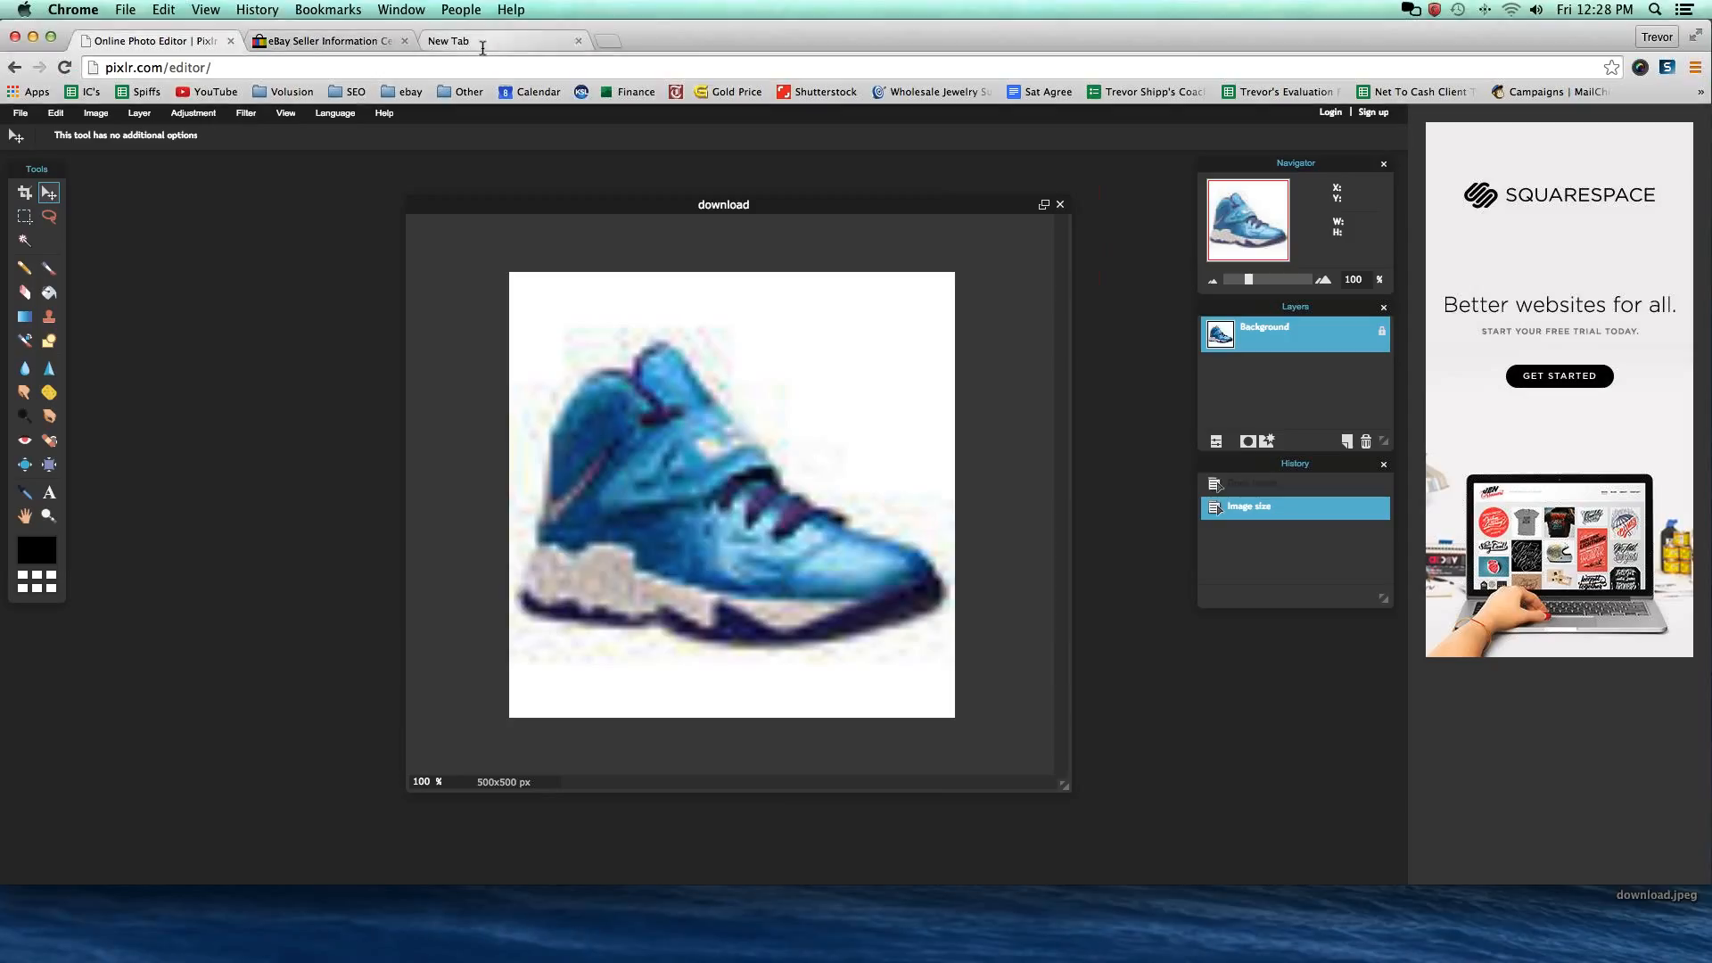
{"action": "type", "text": "weal"}
{"action": "key", "text": "BackSpace"}
{"action": "key", "text": "BackSpace"}
{"action": "key", "text": "BackSpace"}
{"action": "type", "text": "alma"}
{"action": "key", "text": "Return"}
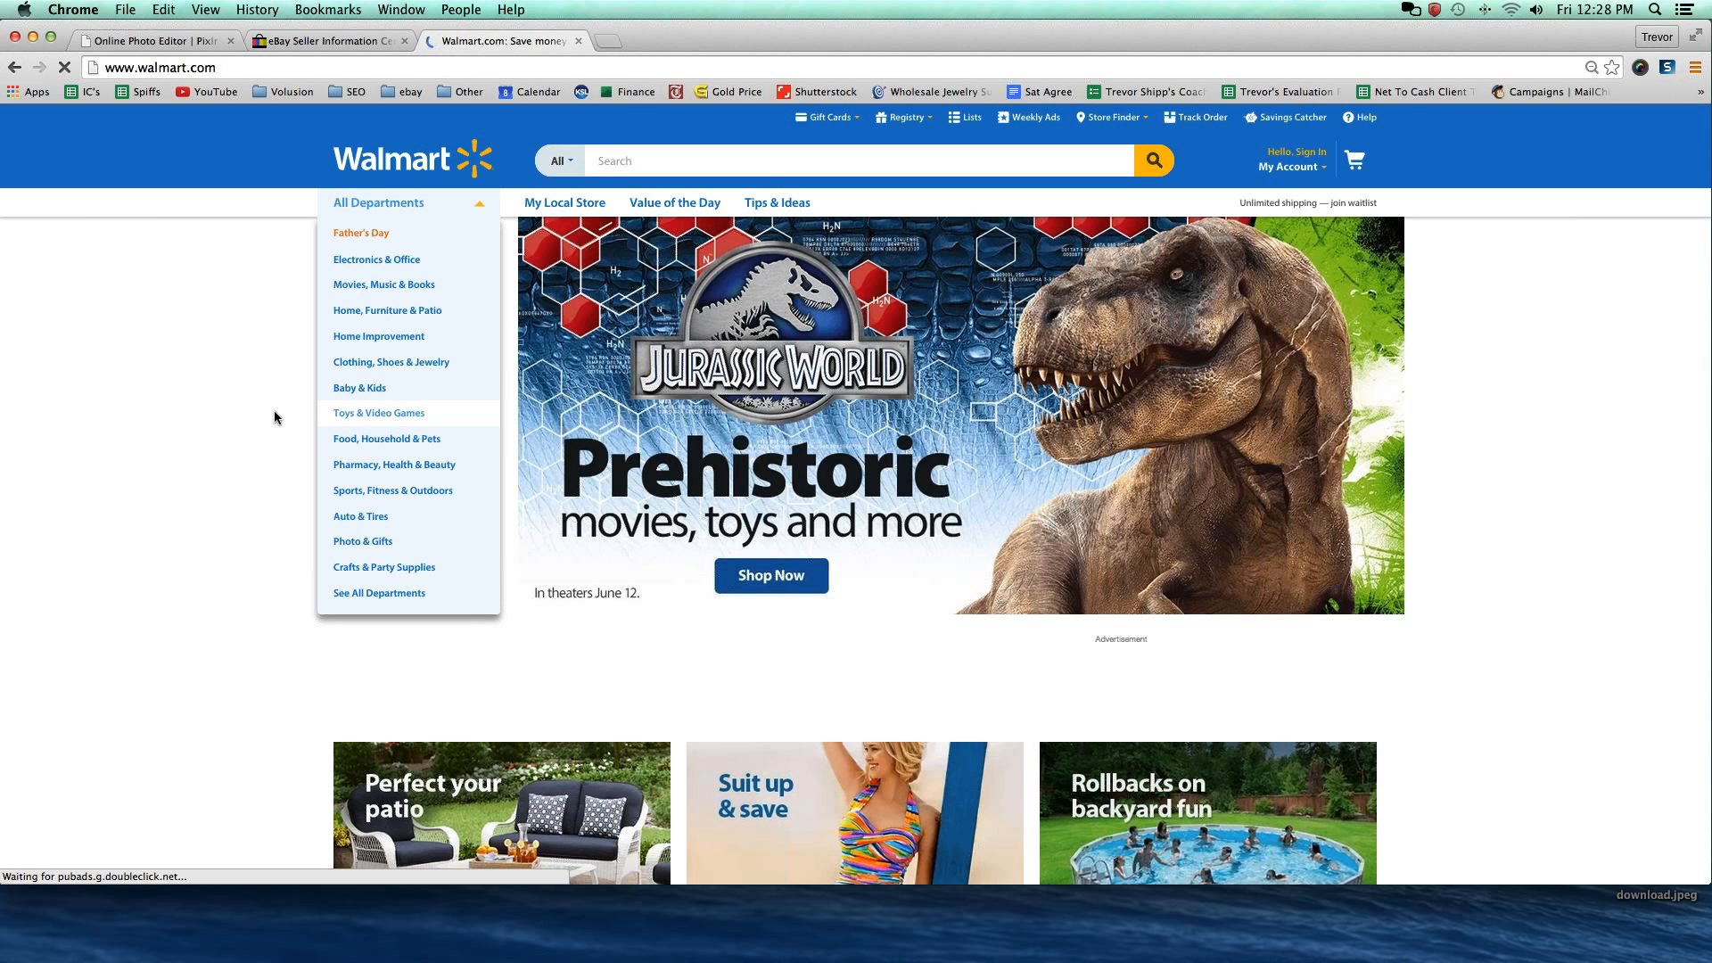
Browse the Jurassic World promotion to its Toys category and open the Chomping Indominus Rex Figure product page.
{"action": "scroll", "coordinate": [275, 416], "scroll_direction": "down", "scroll_amount": 3}
{"action": "left_click", "coordinate": [740, 402]}
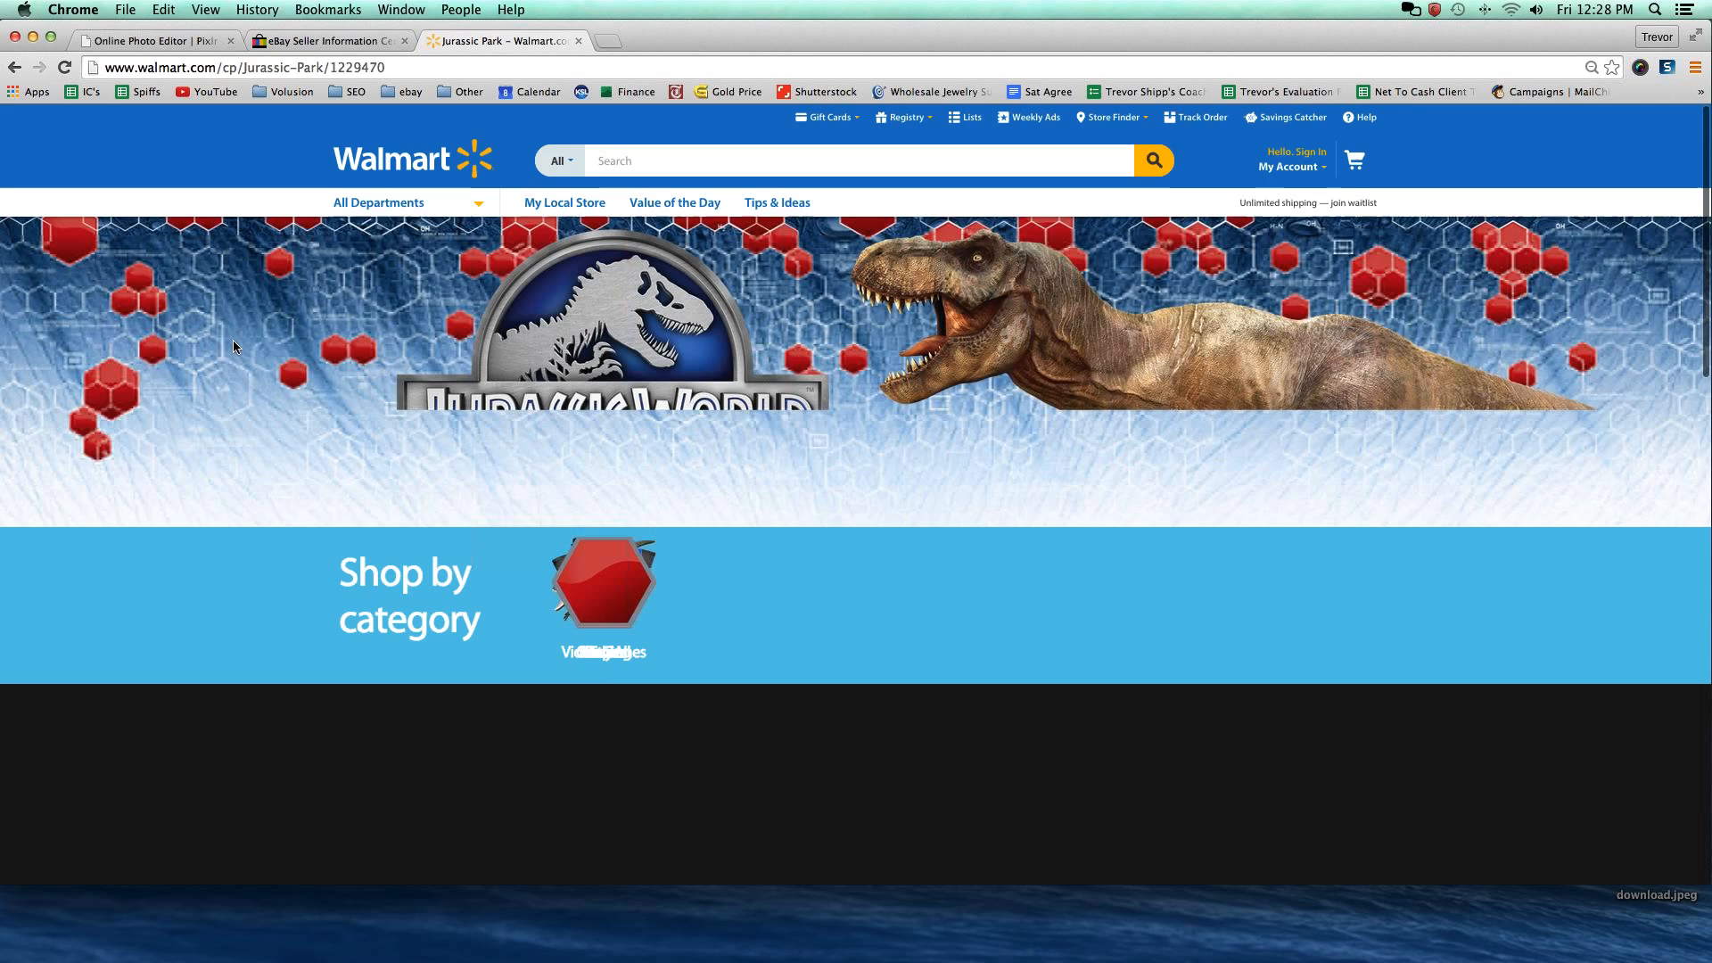
{"action": "scroll", "coordinate": [233, 340], "scroll_direction": "down", "scroll_amount": 5}
{"action": "scroll", "coordinate": [233, 340], "scroll_direction": "up", "scroll_amount": 3}
{"action": "left_click", "coordinate": [641, 367]}
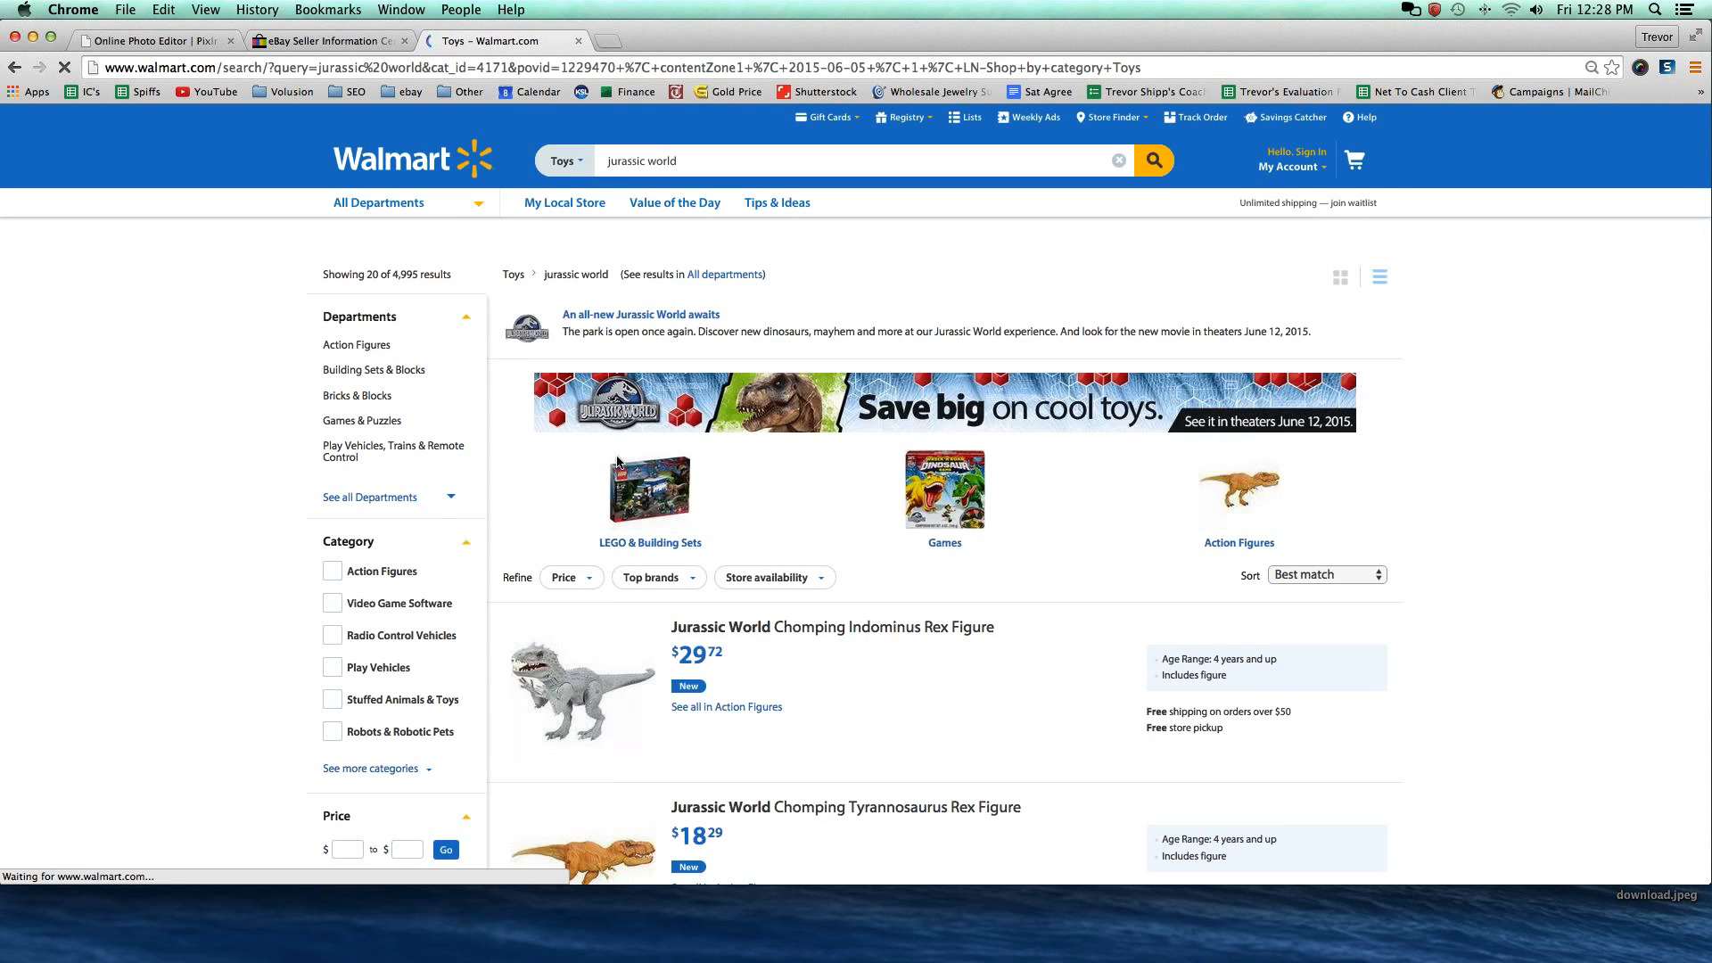
{"action": "scroll", "coordinate": [695, 464], "scroll_direction": "down", "scroll_amount": 4}
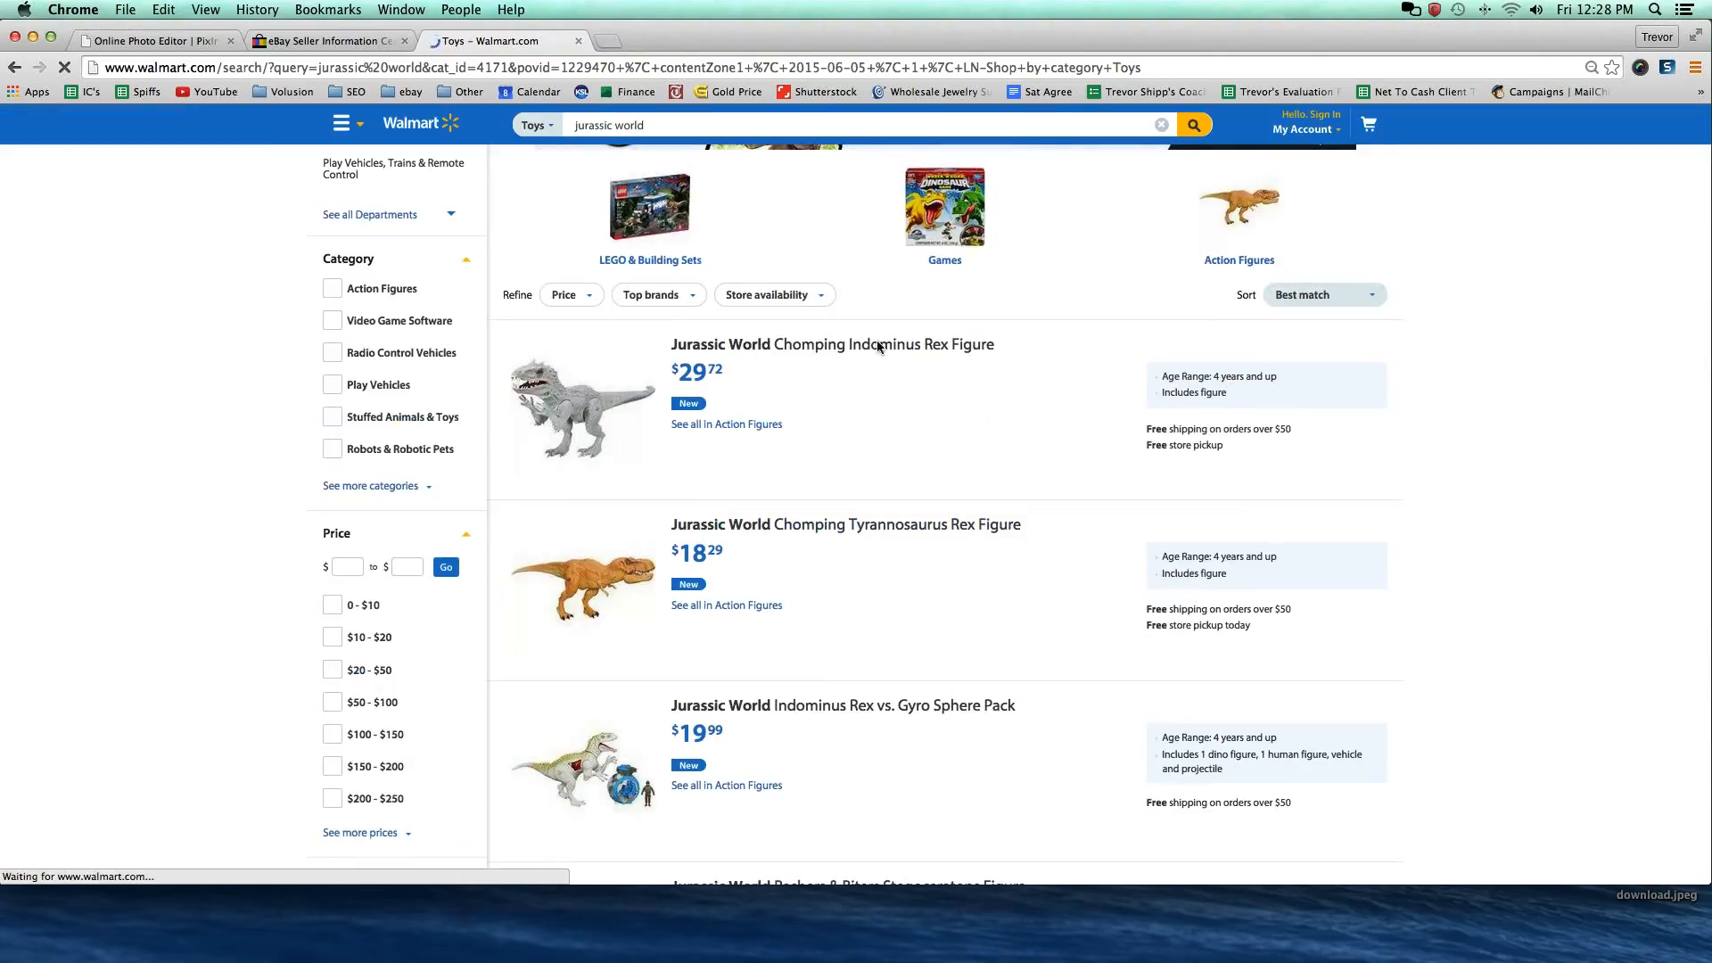
{"action": "left_click", "coordinate": [572, 399]}
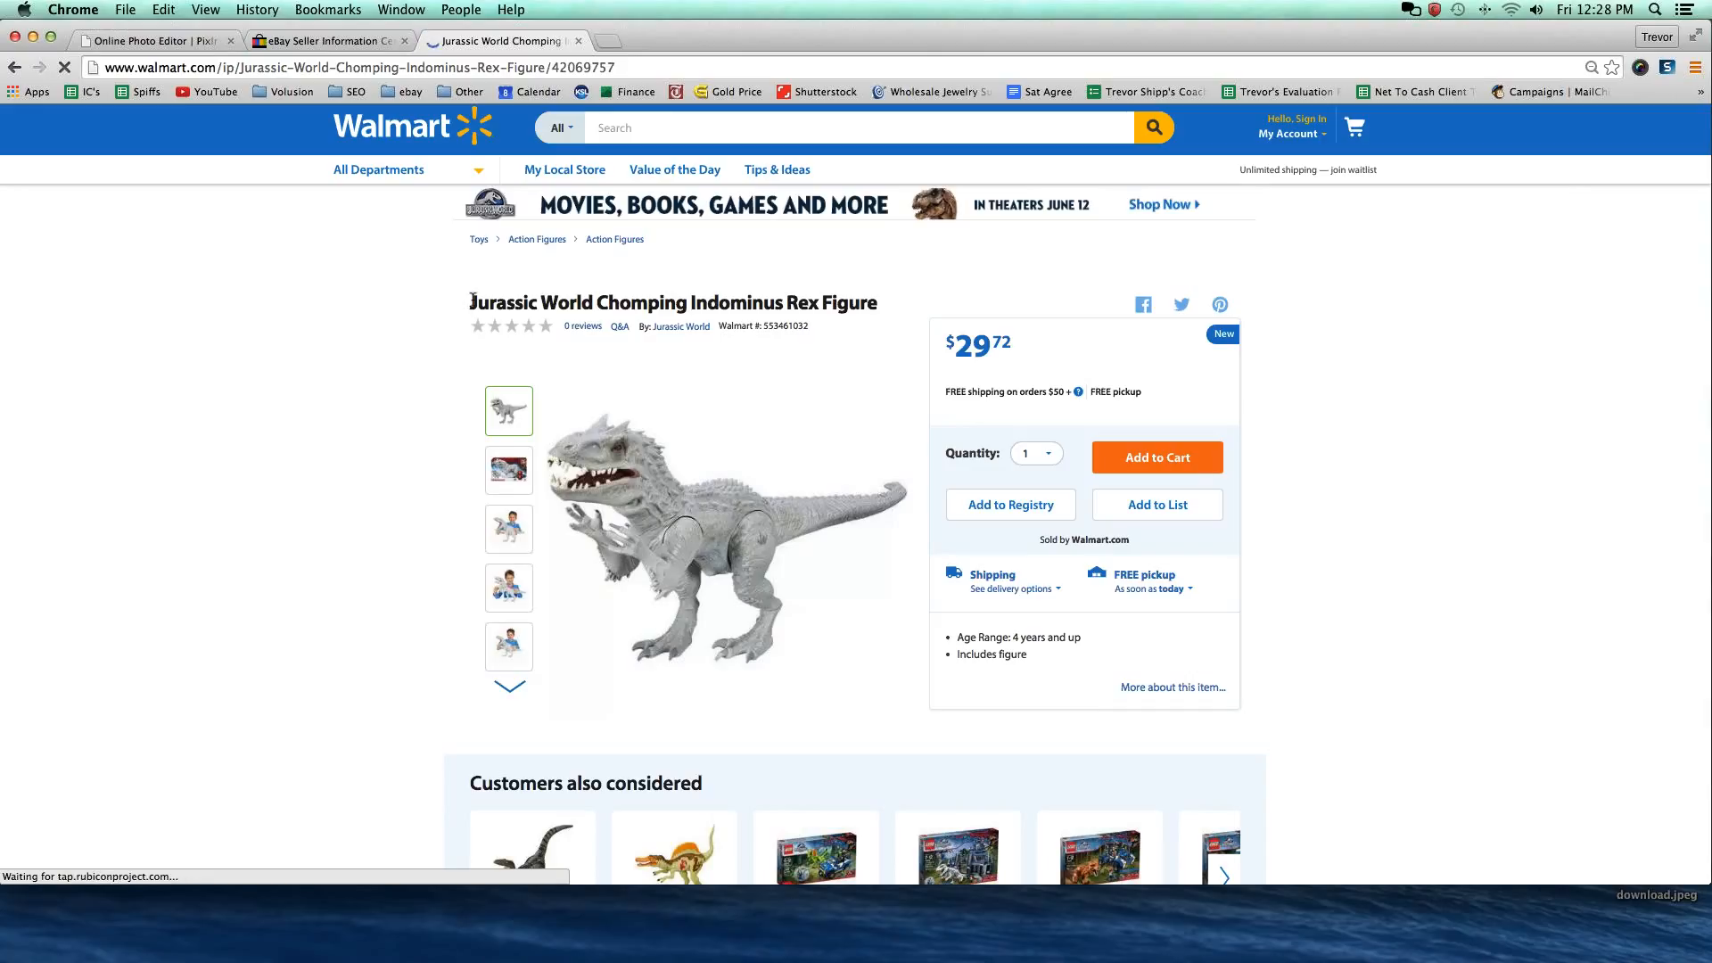
Copy the full product title "Jurassic World Chomping Indominus Rex Figure" from the product page.
{"action": "left_click_drag", "start_coordinate": [470, 303], "coordinate": [808, 303]}
{"action": "left_click", "coordinate": [877, 303]}
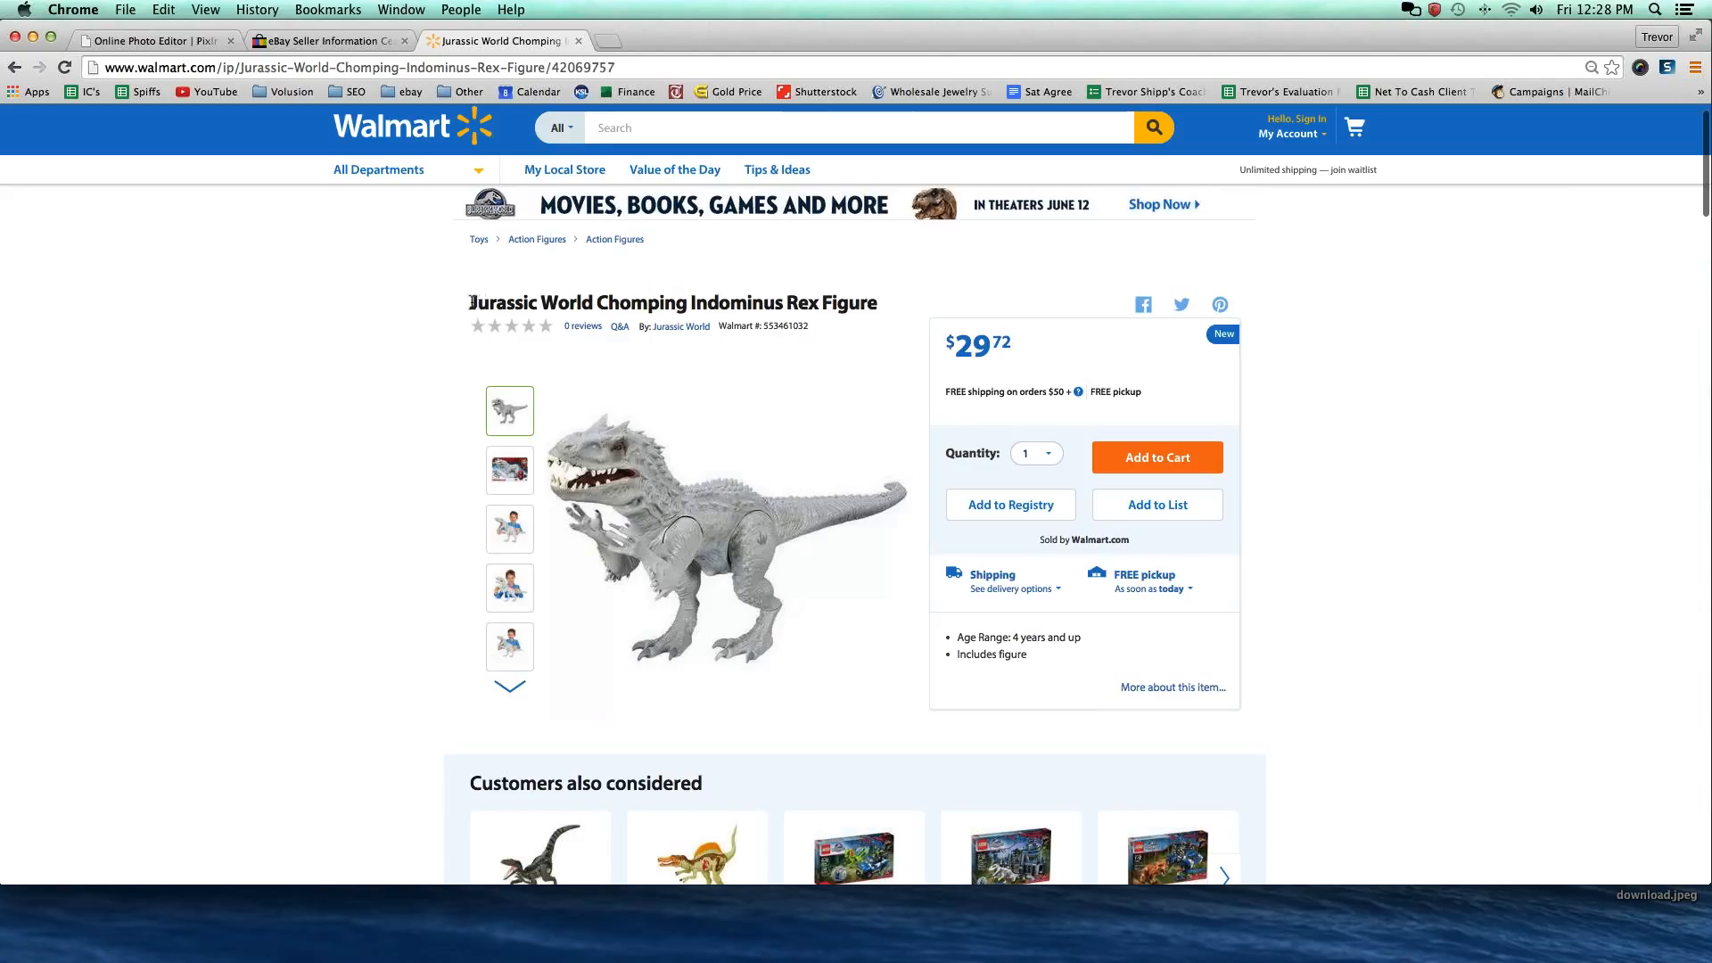
{"action": "left_click_drag", "start_coordinate": [470, 302], "coordinate": [877, 302]}
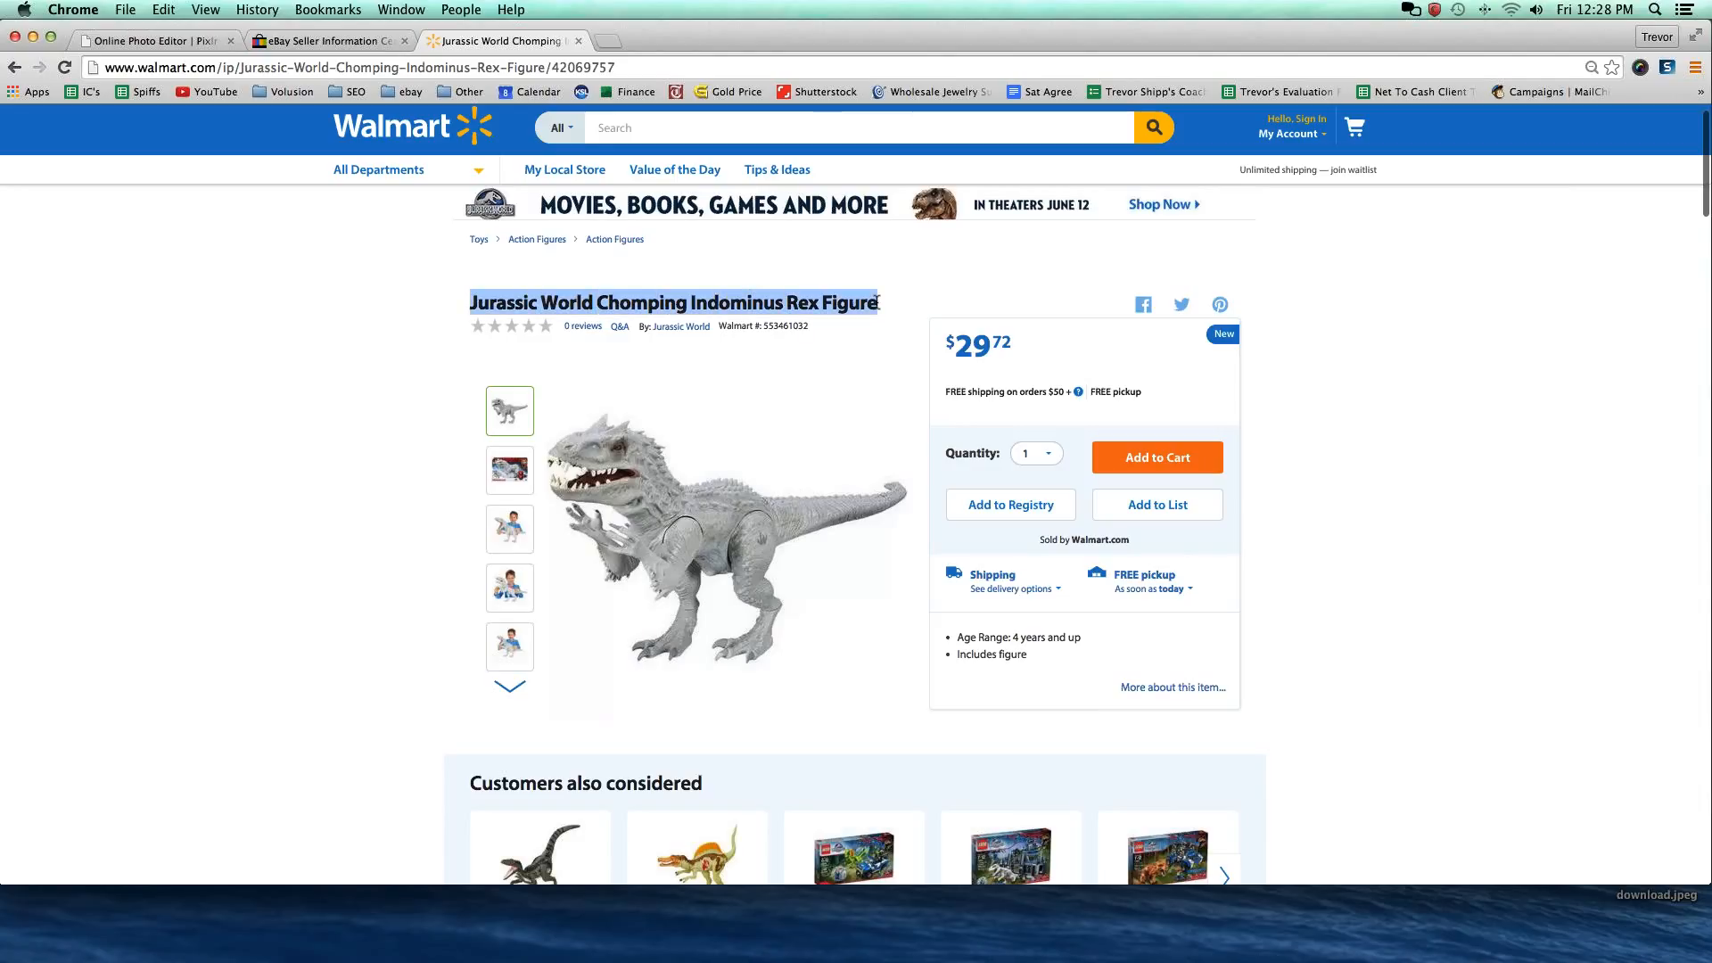
{"action": "key", "text": "super+c"}
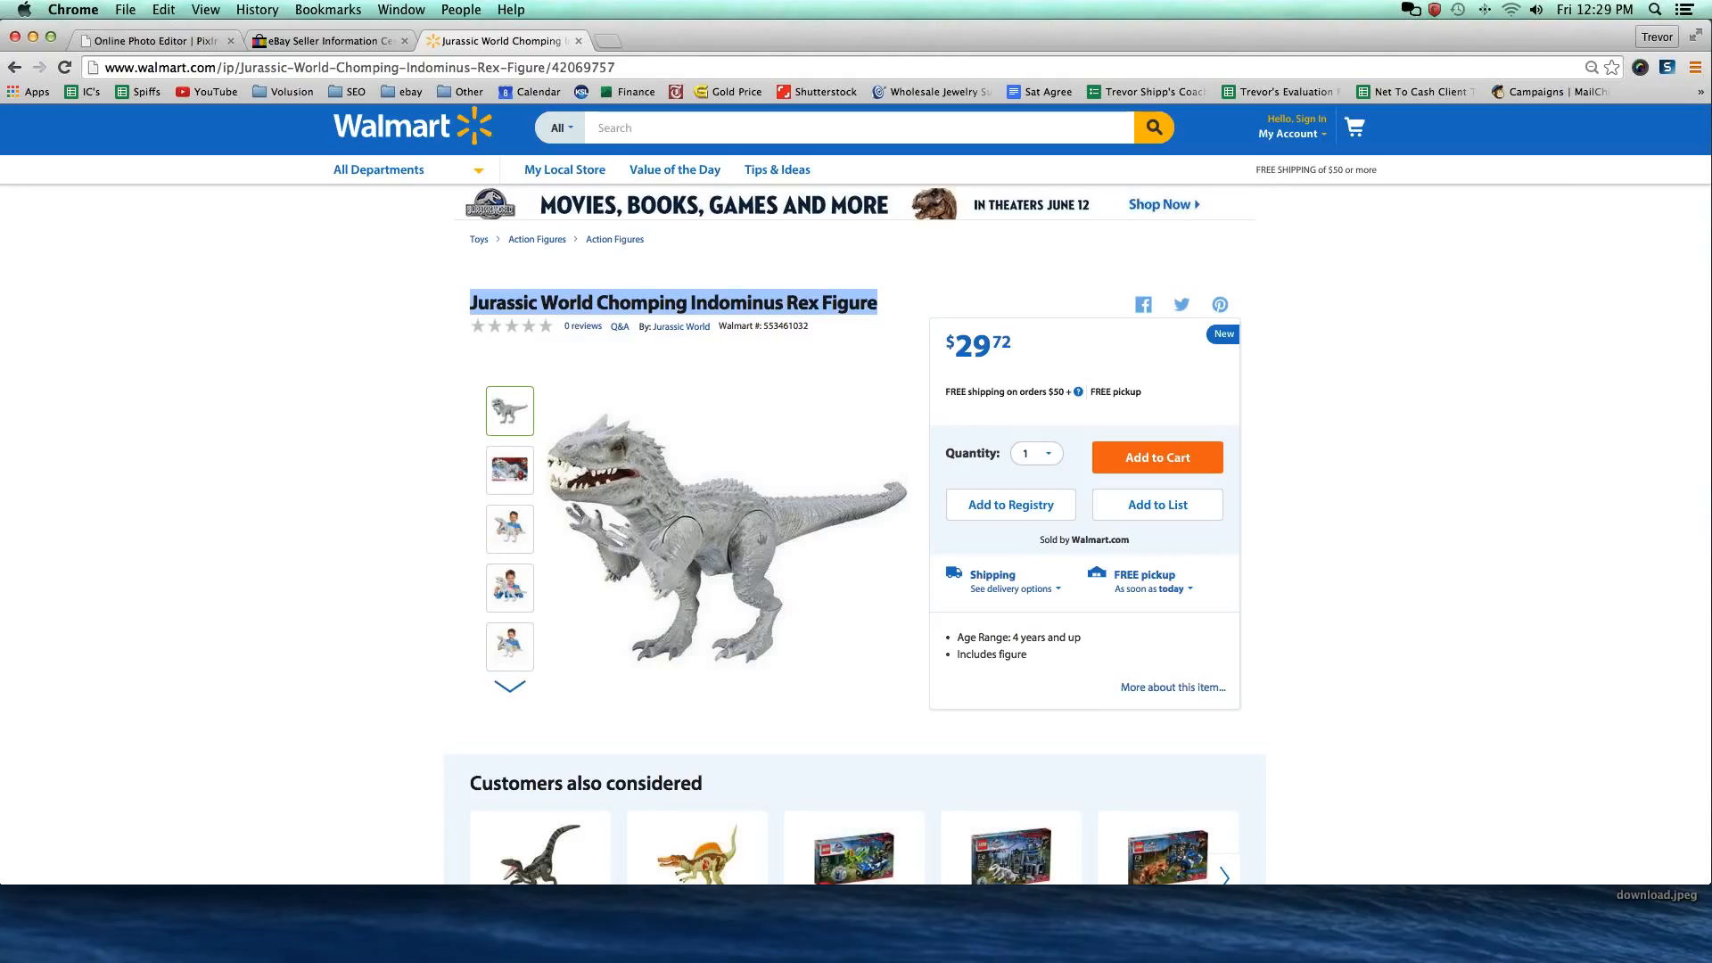
Open Google Images in a new browser tab and search for the copied product title.
{"action": "left_click", "coordinate": [609, 42]}
{"action": "type", "text": "google.com/i"}
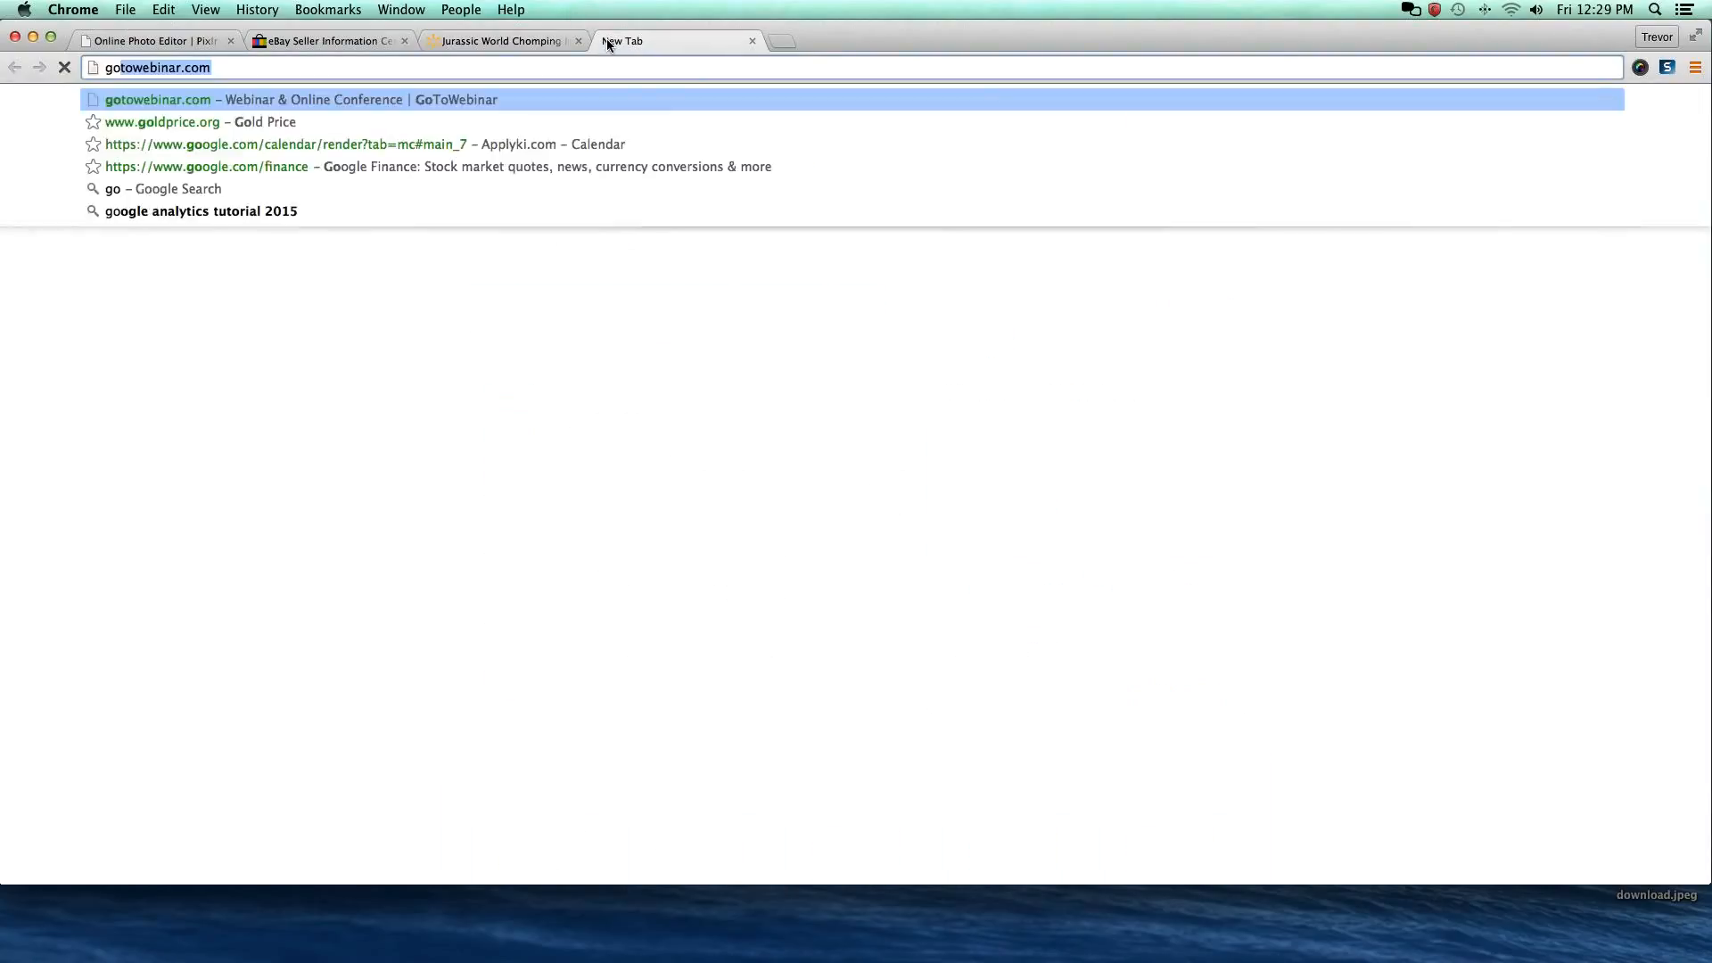
{"action": "key", "text": "Return"}
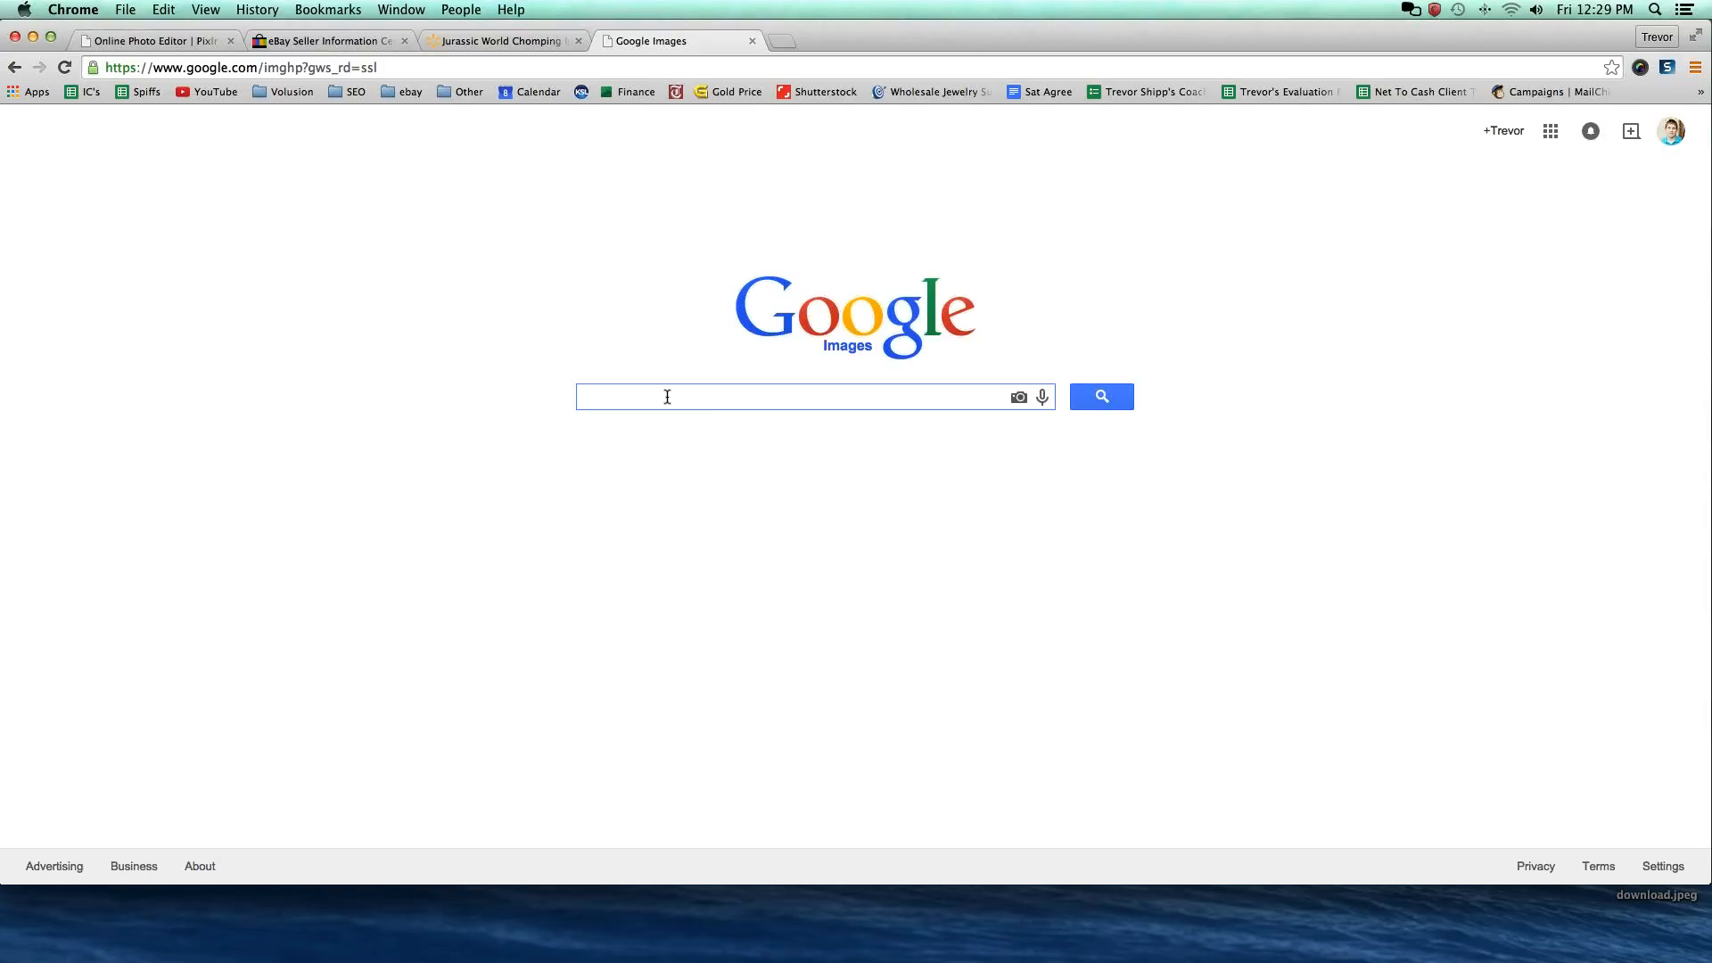
{"action": "key", "text": "super+v"}
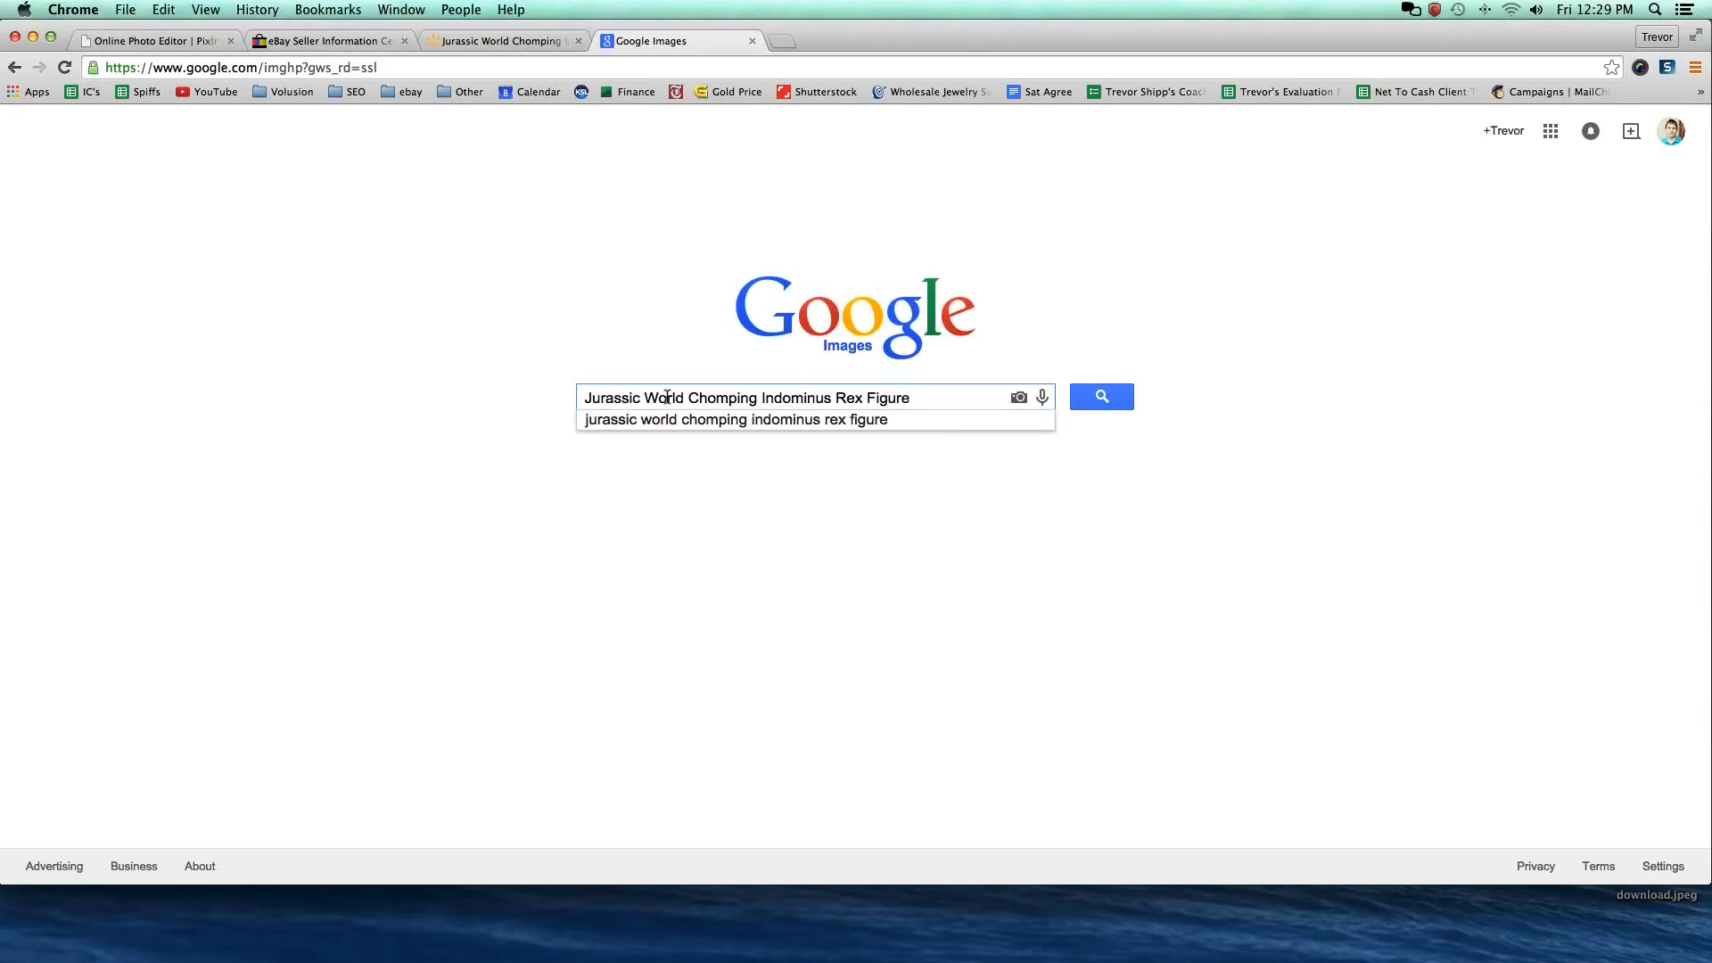
{"action": "key", "text": "Return"}
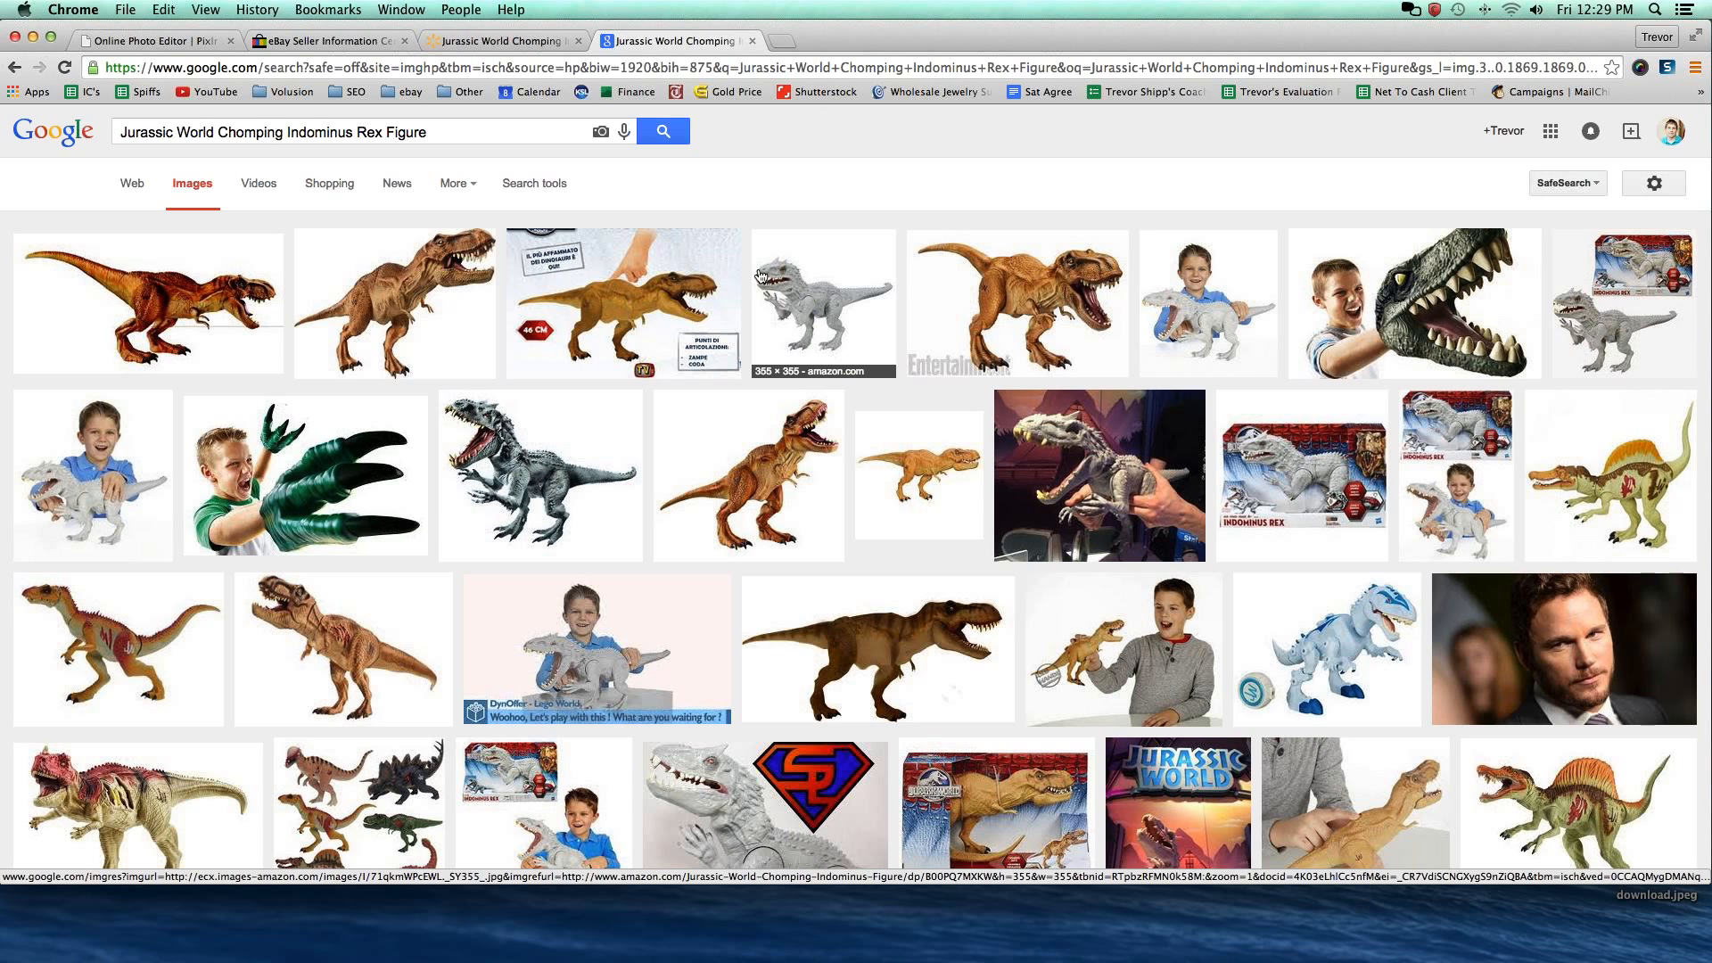
Preview the pop-critica.com, gamespod.co.uk and thetoychestllc.com image results in turn to check their dimensions.
{"action": "left_click", "coordinate": [555, 480]}
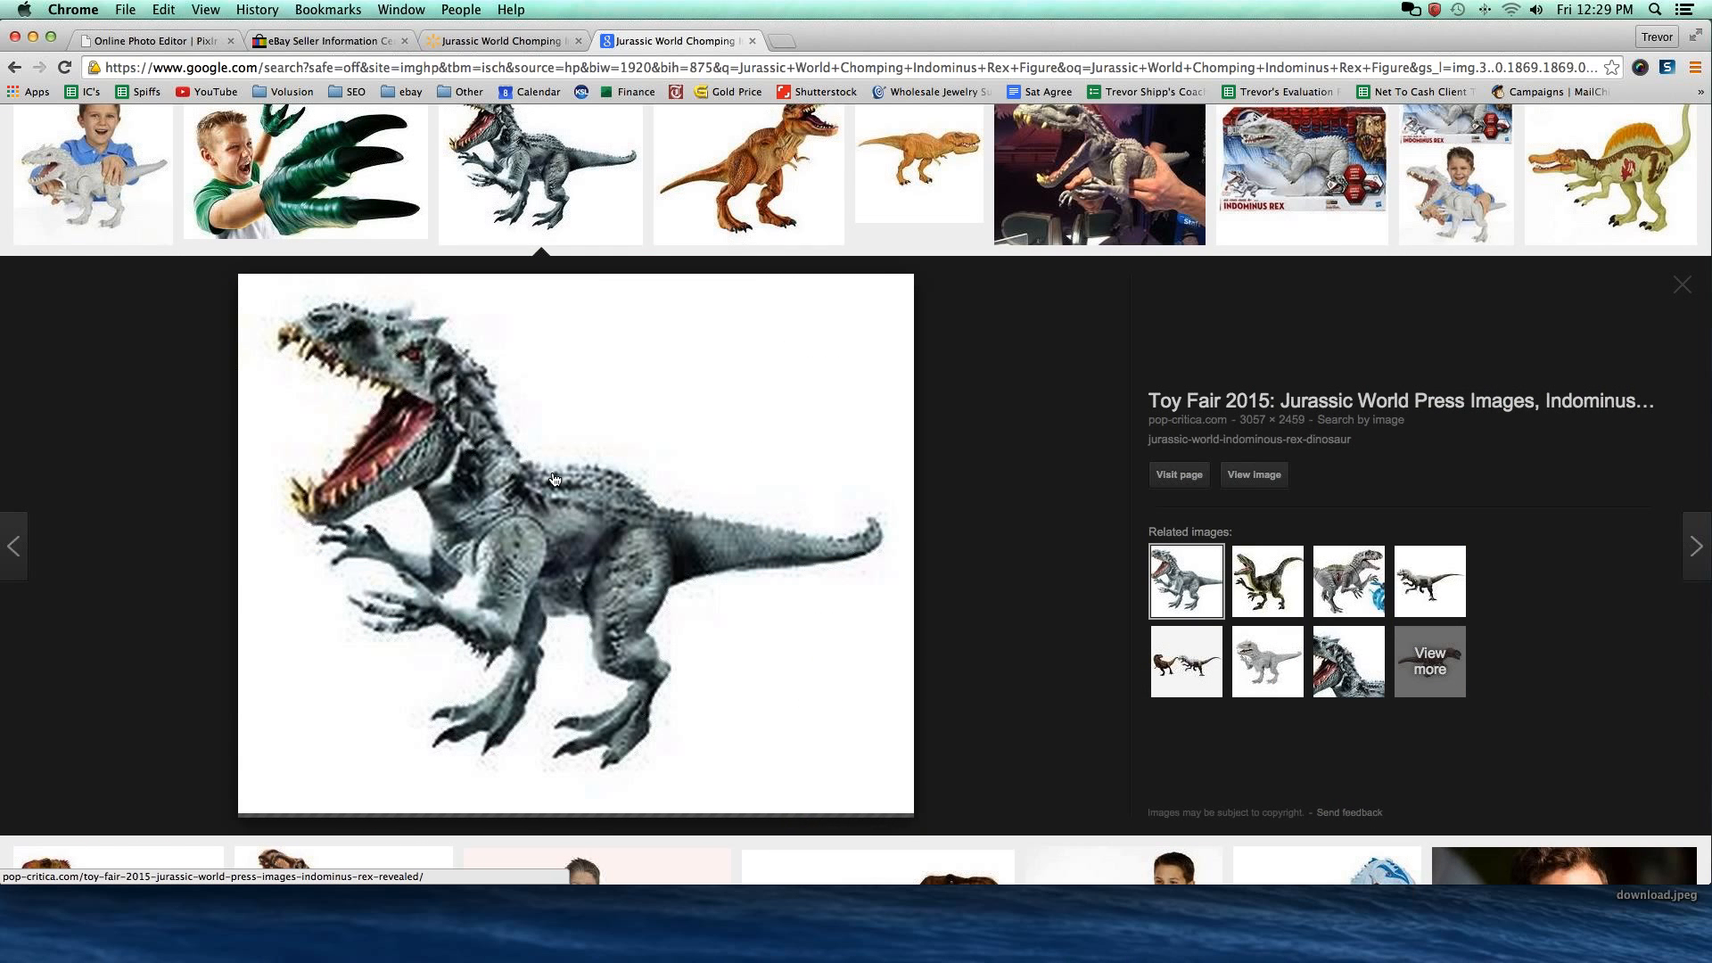
{"action": "scroll", "coordinate": [555, 480], "scroll_direction": "up", "scroll_amount": 4}
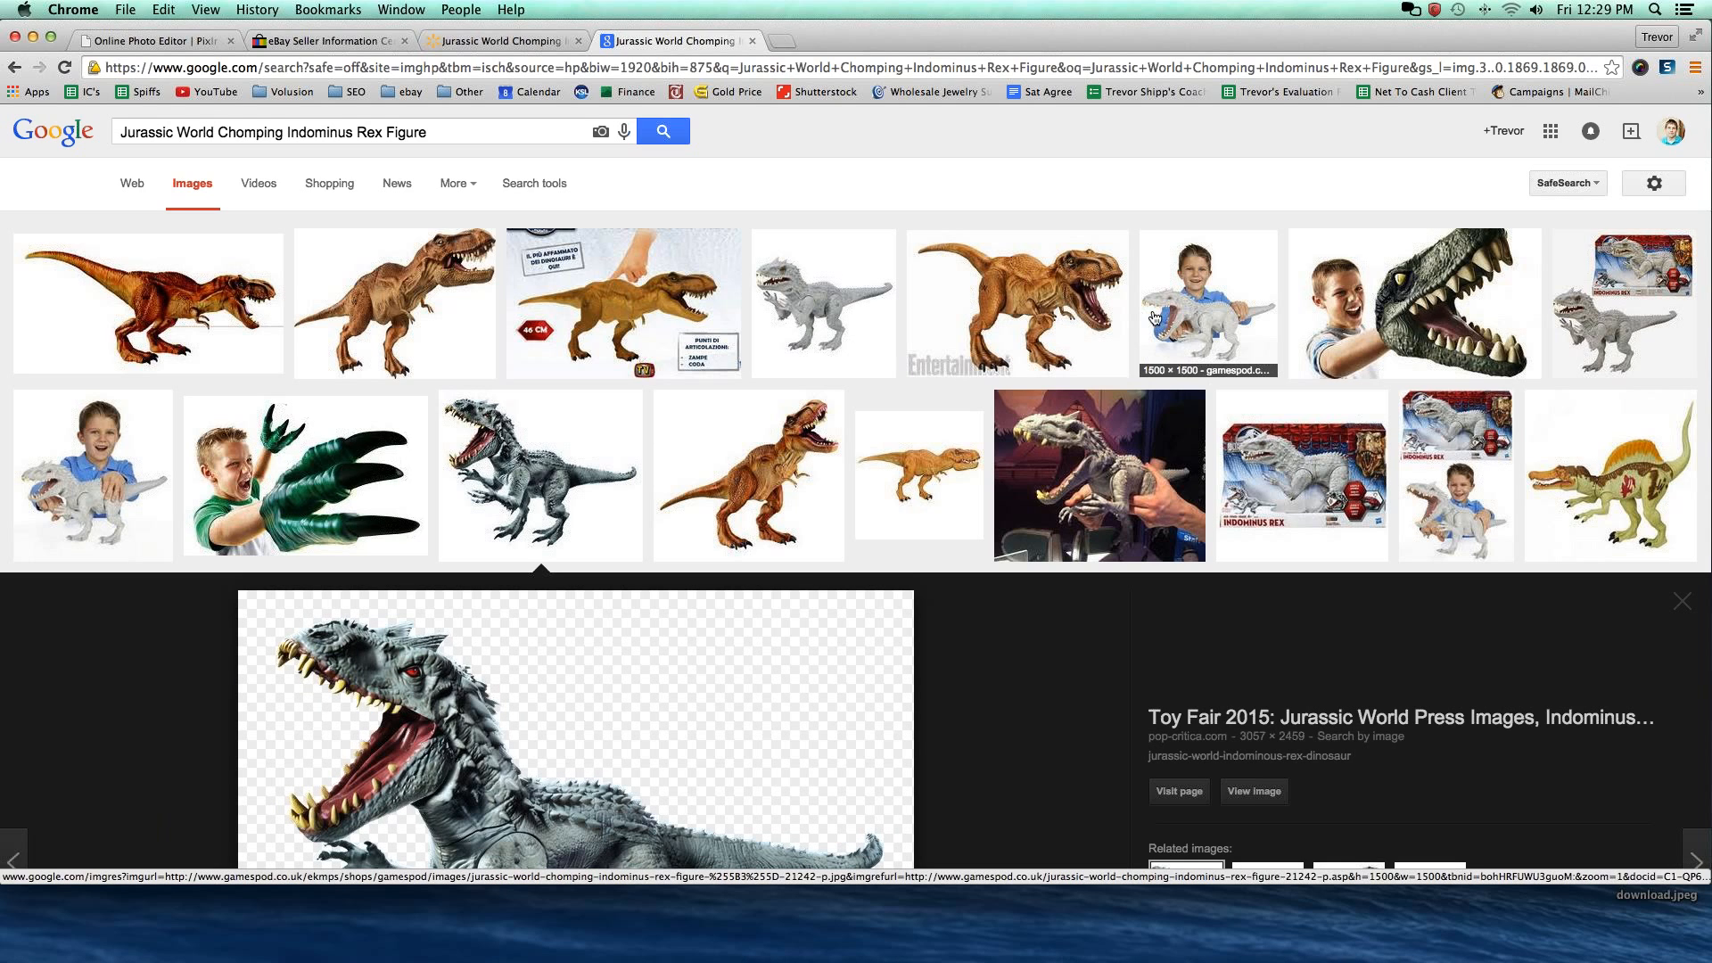
{"action": "left_click", "coordinate": [1245, 330]}
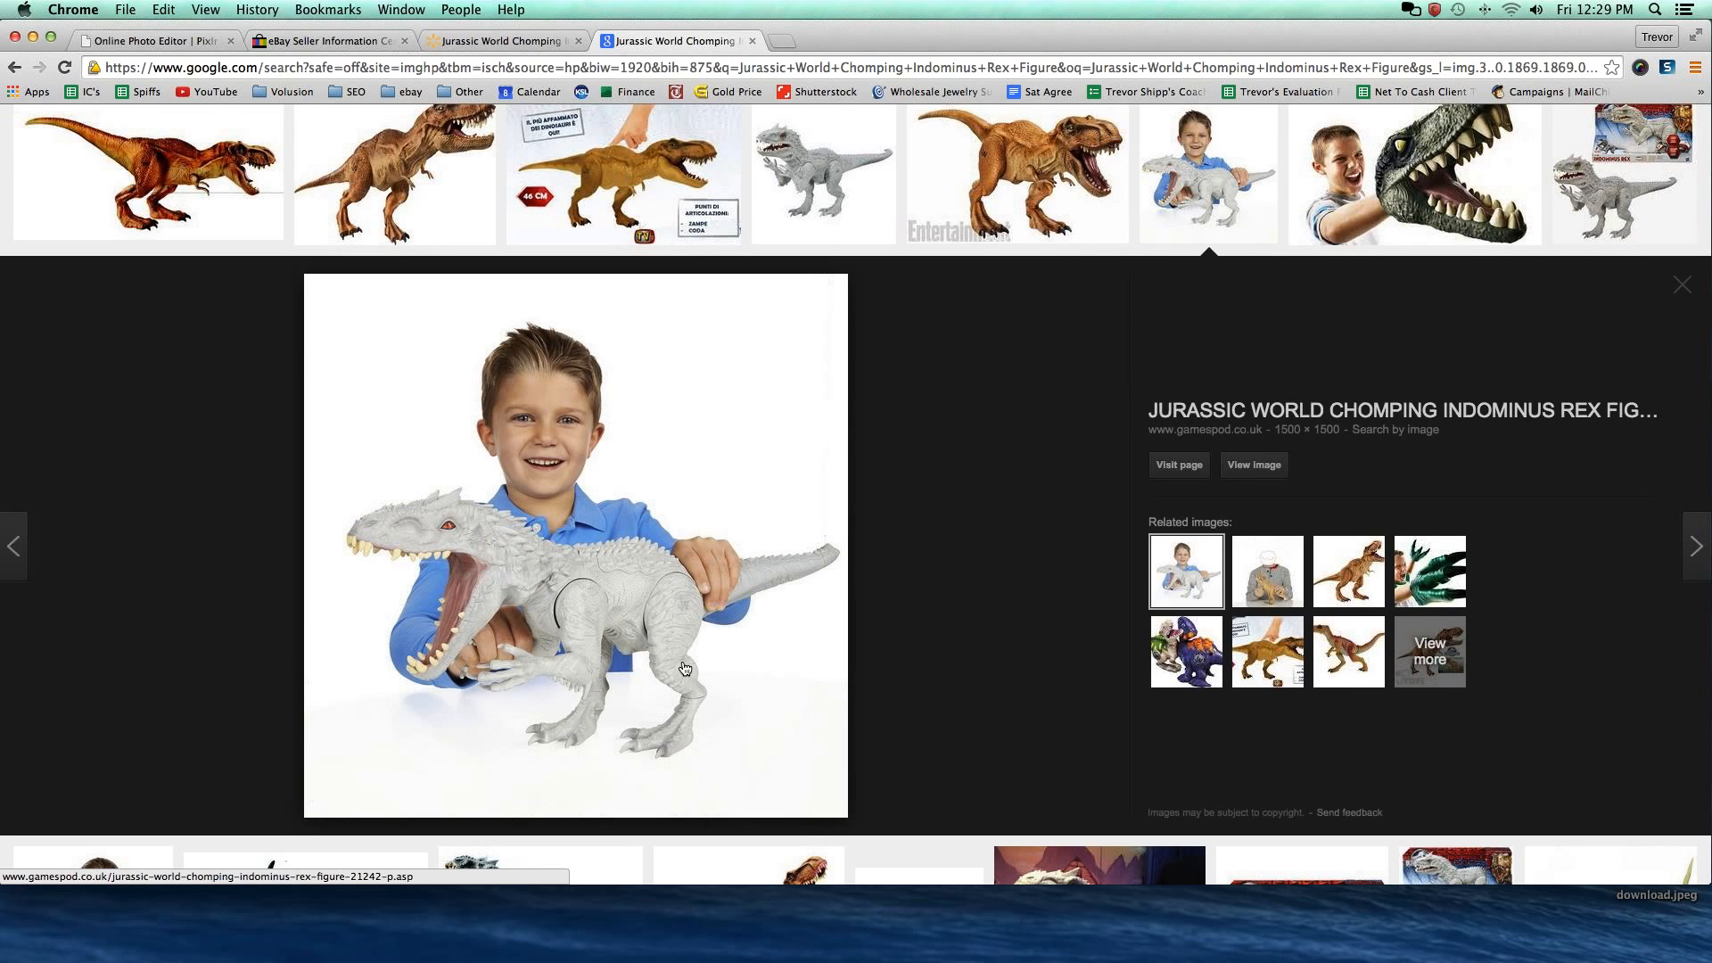
{"action": "scroll", "coordinate": [685, 669], "scroll_direction": "up", "scroll_amount": 2}
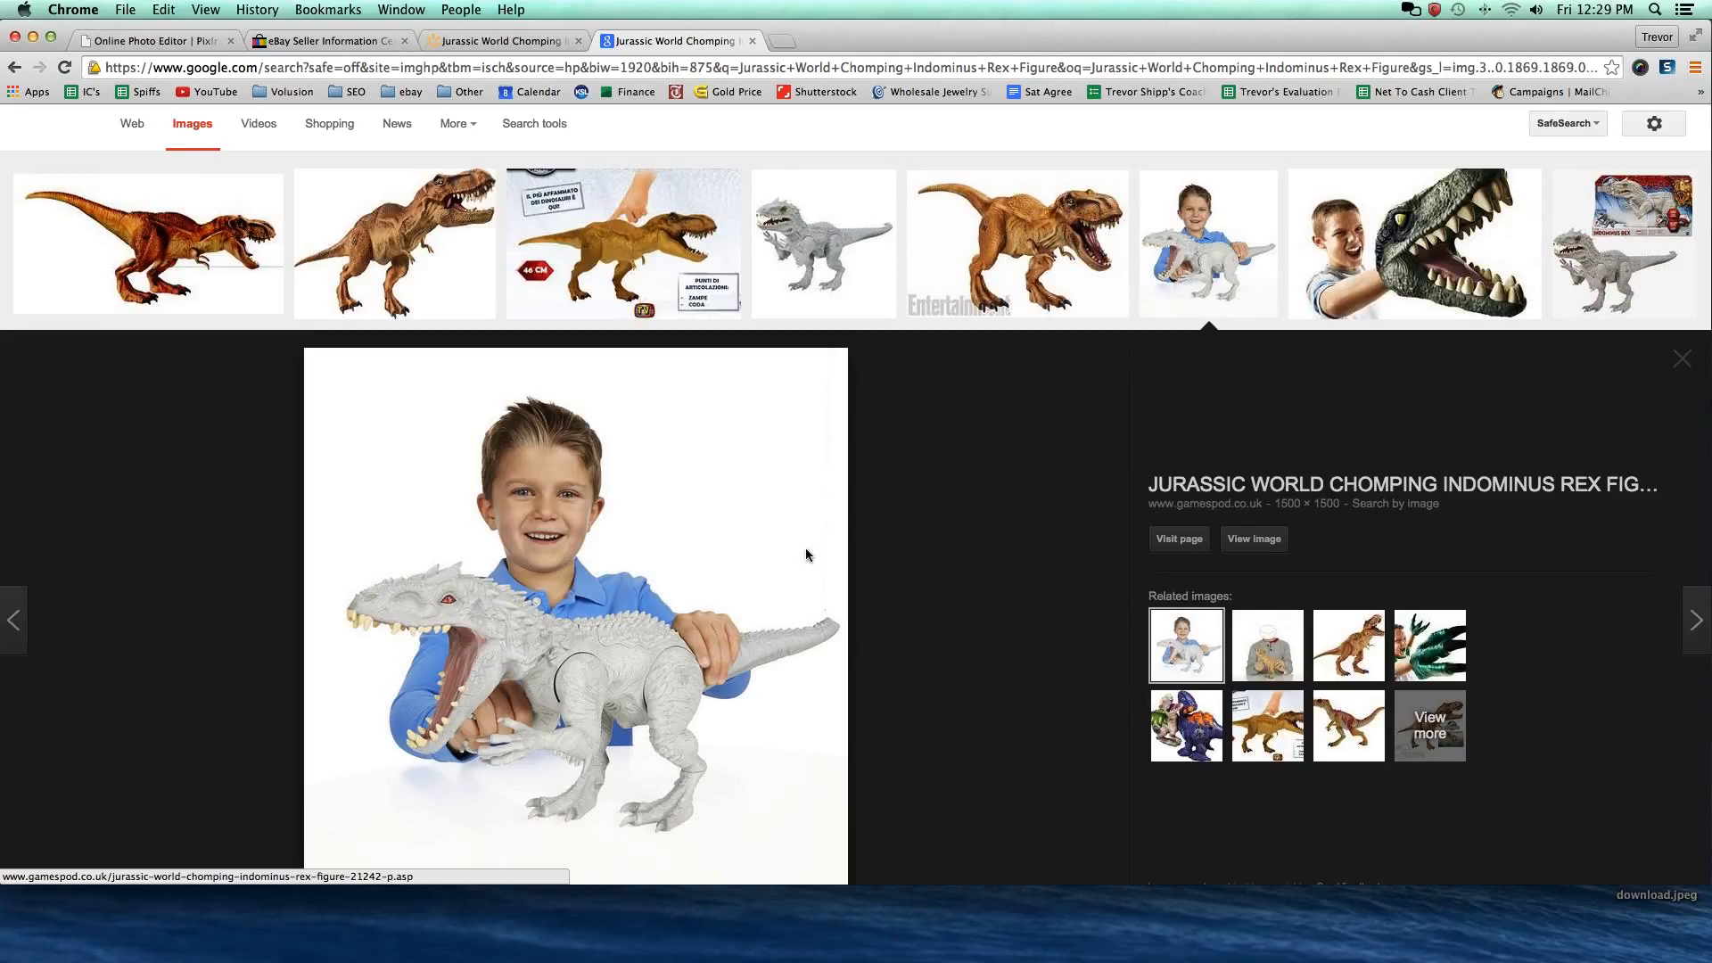
{"action": "left_click", "coordinate": [1587, 232]}
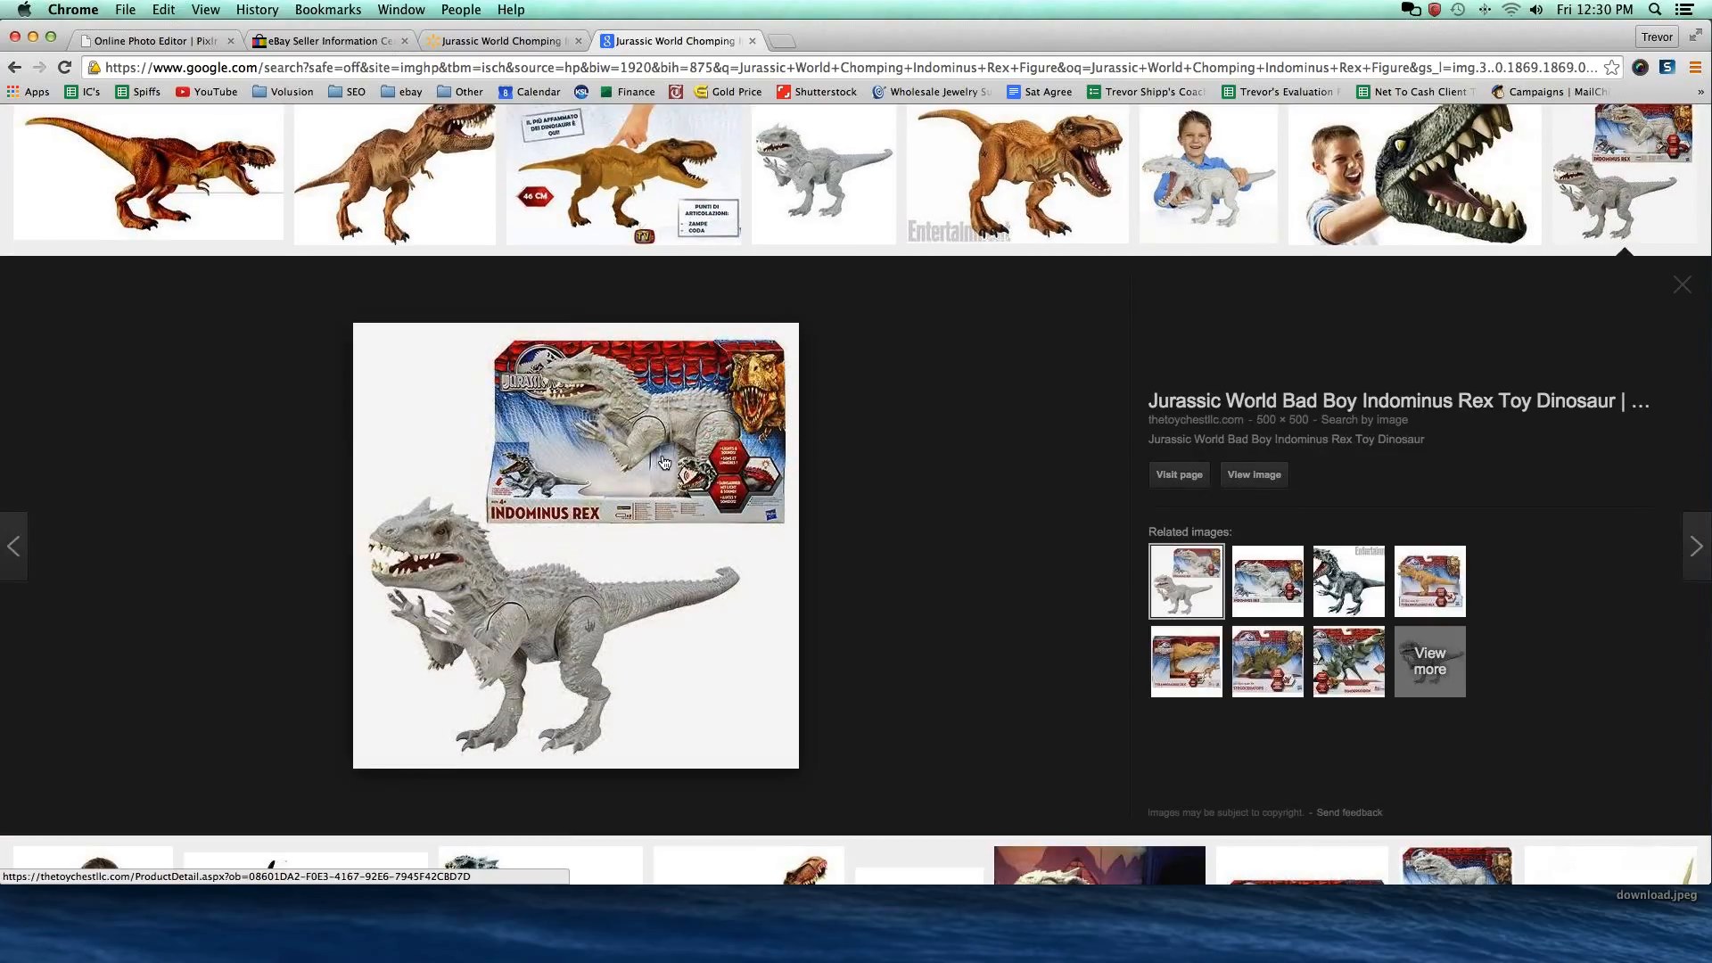
Look through further image results, preview the amazon.com picture of the gray figure, and close its preview.
{"action": "scroll", "coordinate": [663, 462], "scroll_direction": "down", "scroll_amount": 10}
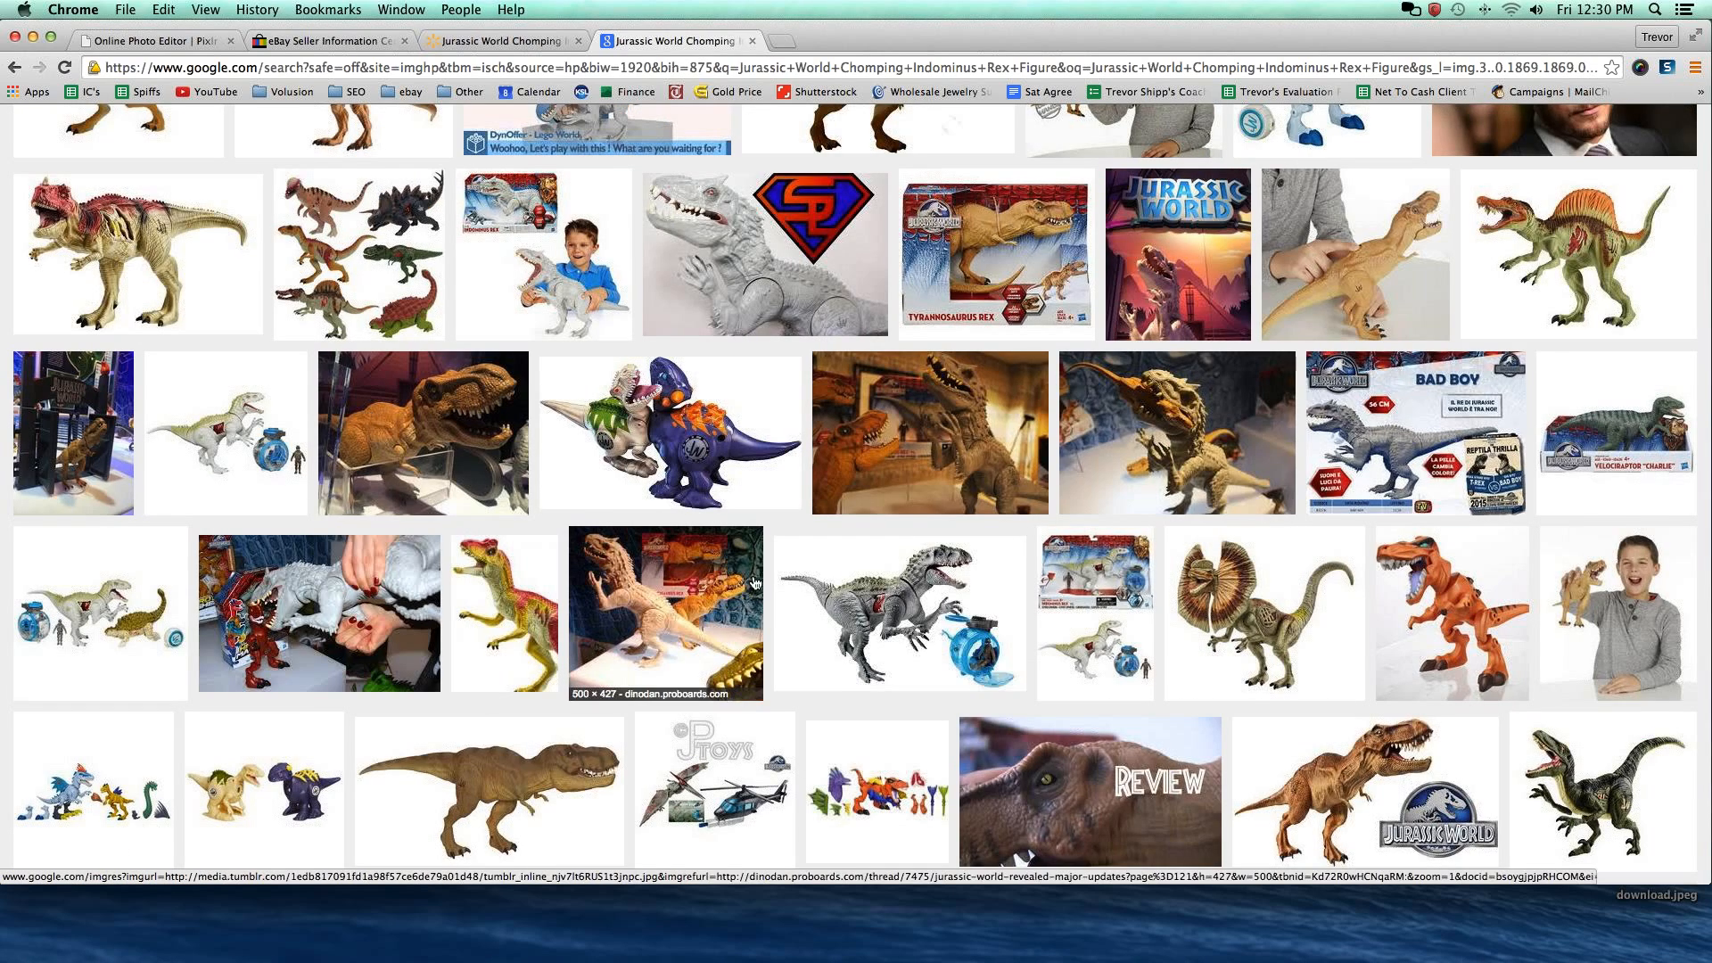
{"action": "scroll", "coordinate": [757, 581], "scroll_direction": "up", "scroll_amount": 10}
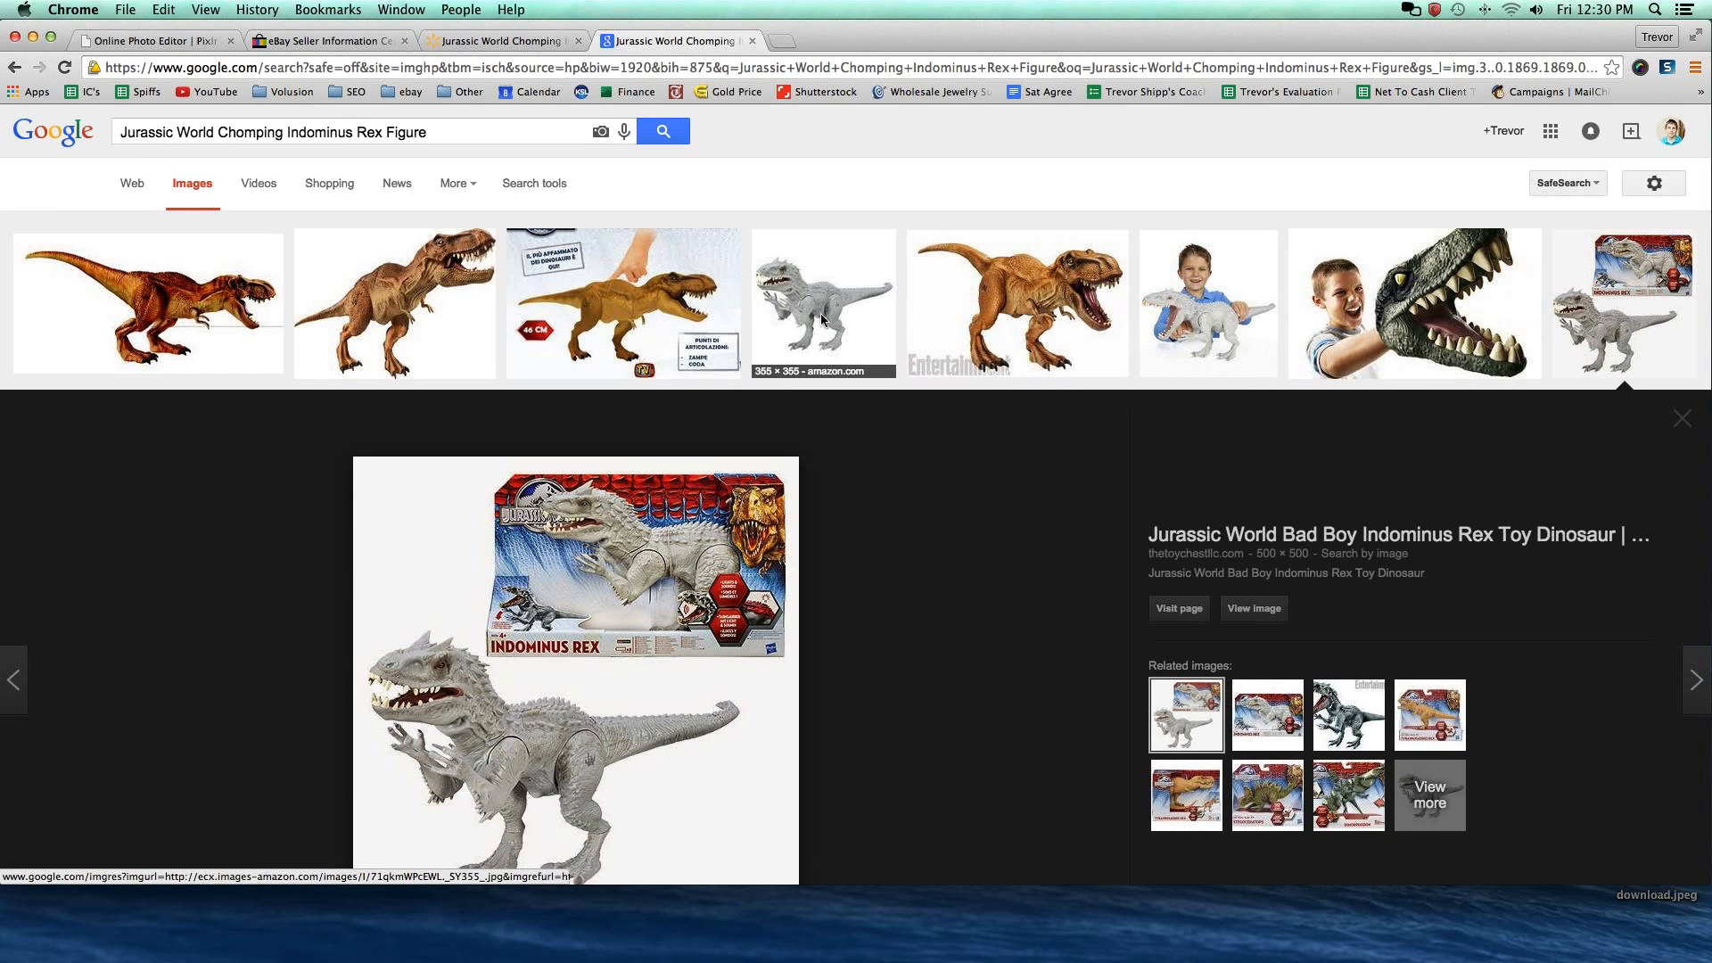
{"action": "left_click", "coordinate": [820, 313]}
{"action": "scroll", "coordinate": [789, 286], "scroll_direction": "up", "scroll_amount": 2}
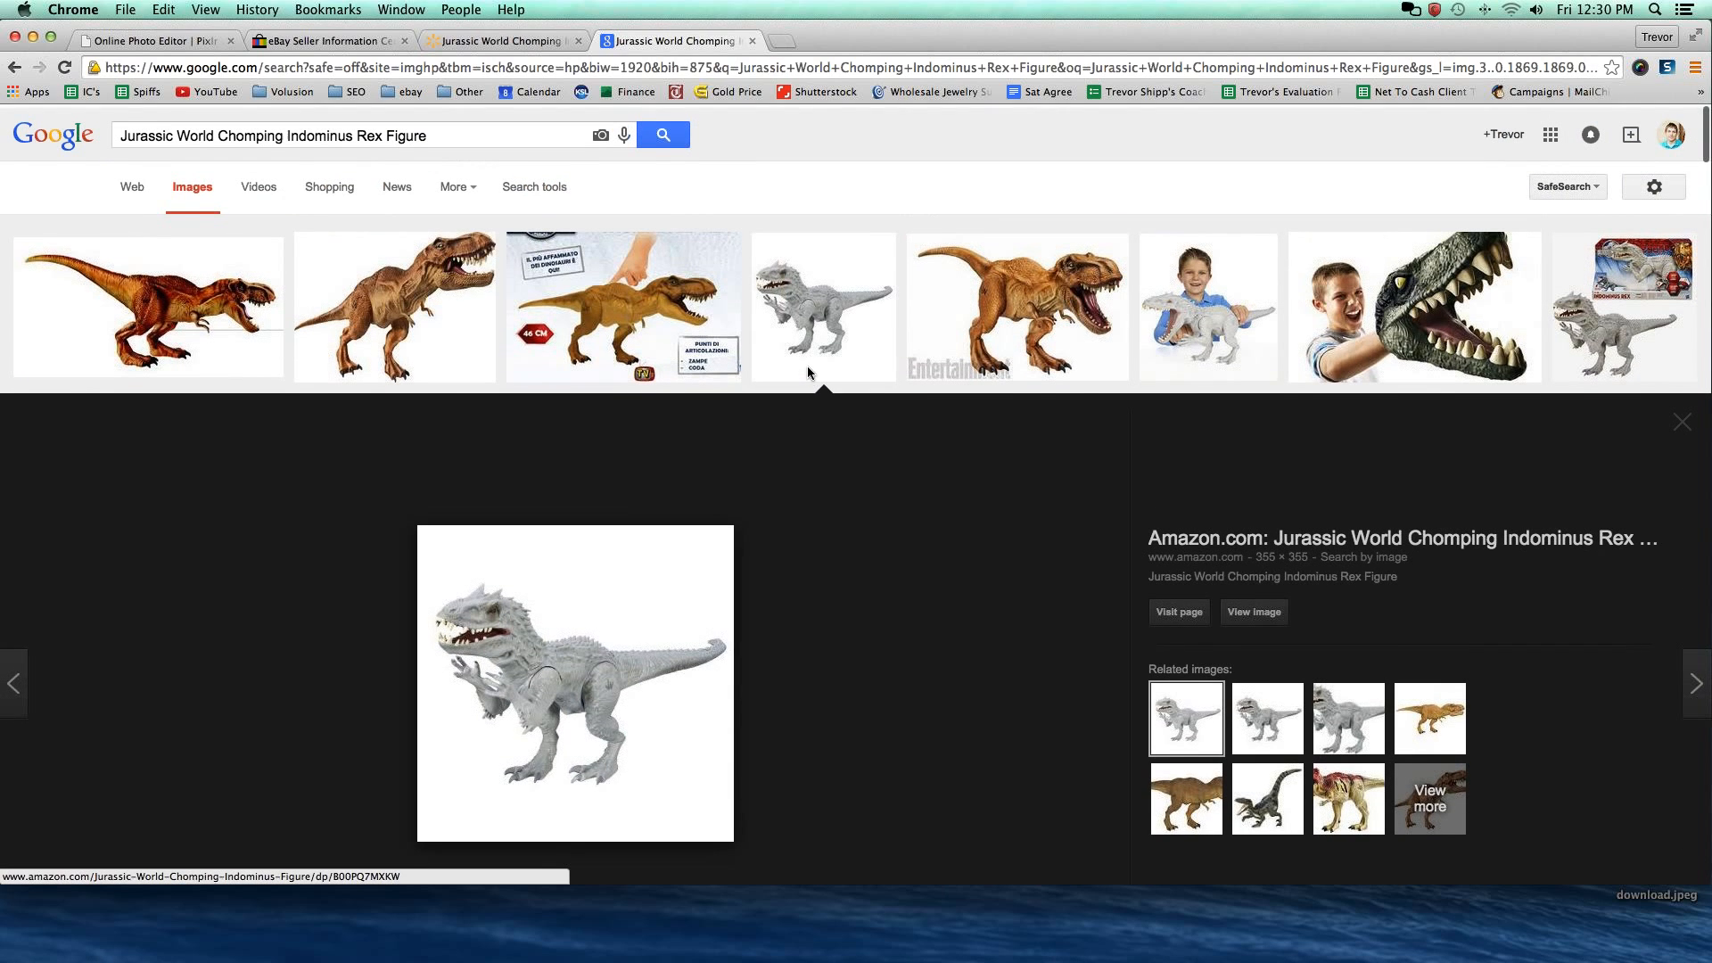
{"action": "left_click", "coordinate": [807, 288]}
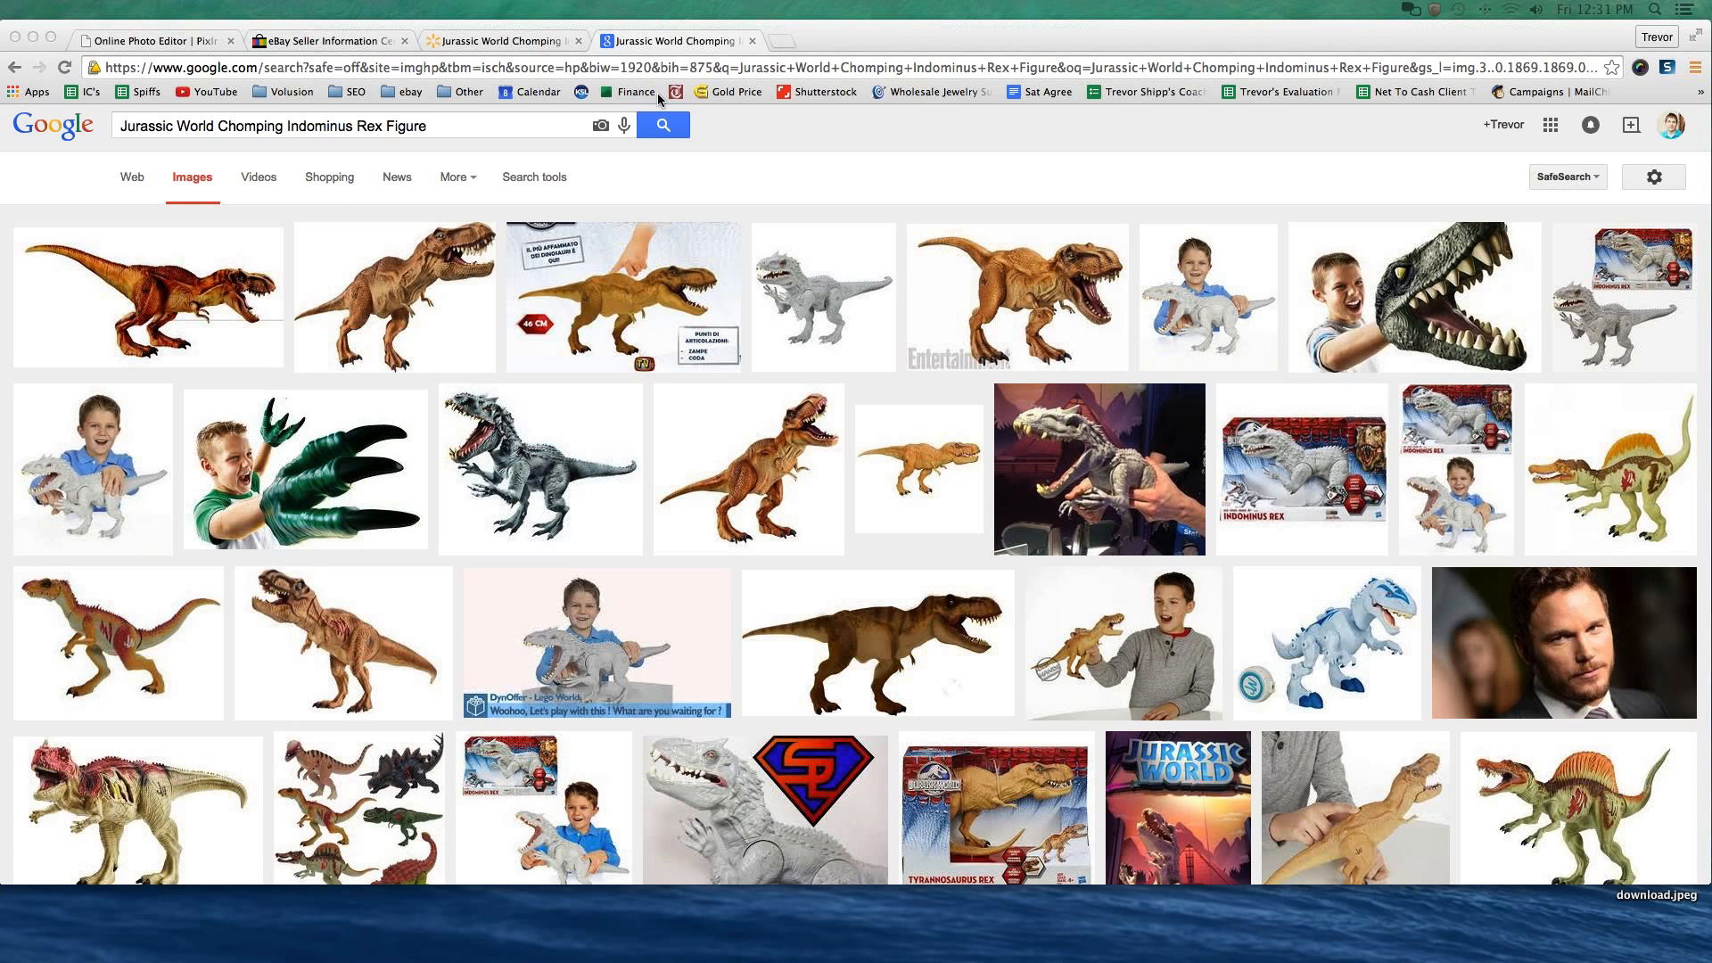
Preview the gamespod.co.uk image of the boy holding the Indominus Rex figure.
{"action": "left_click", "coordinate": [824, 276]}
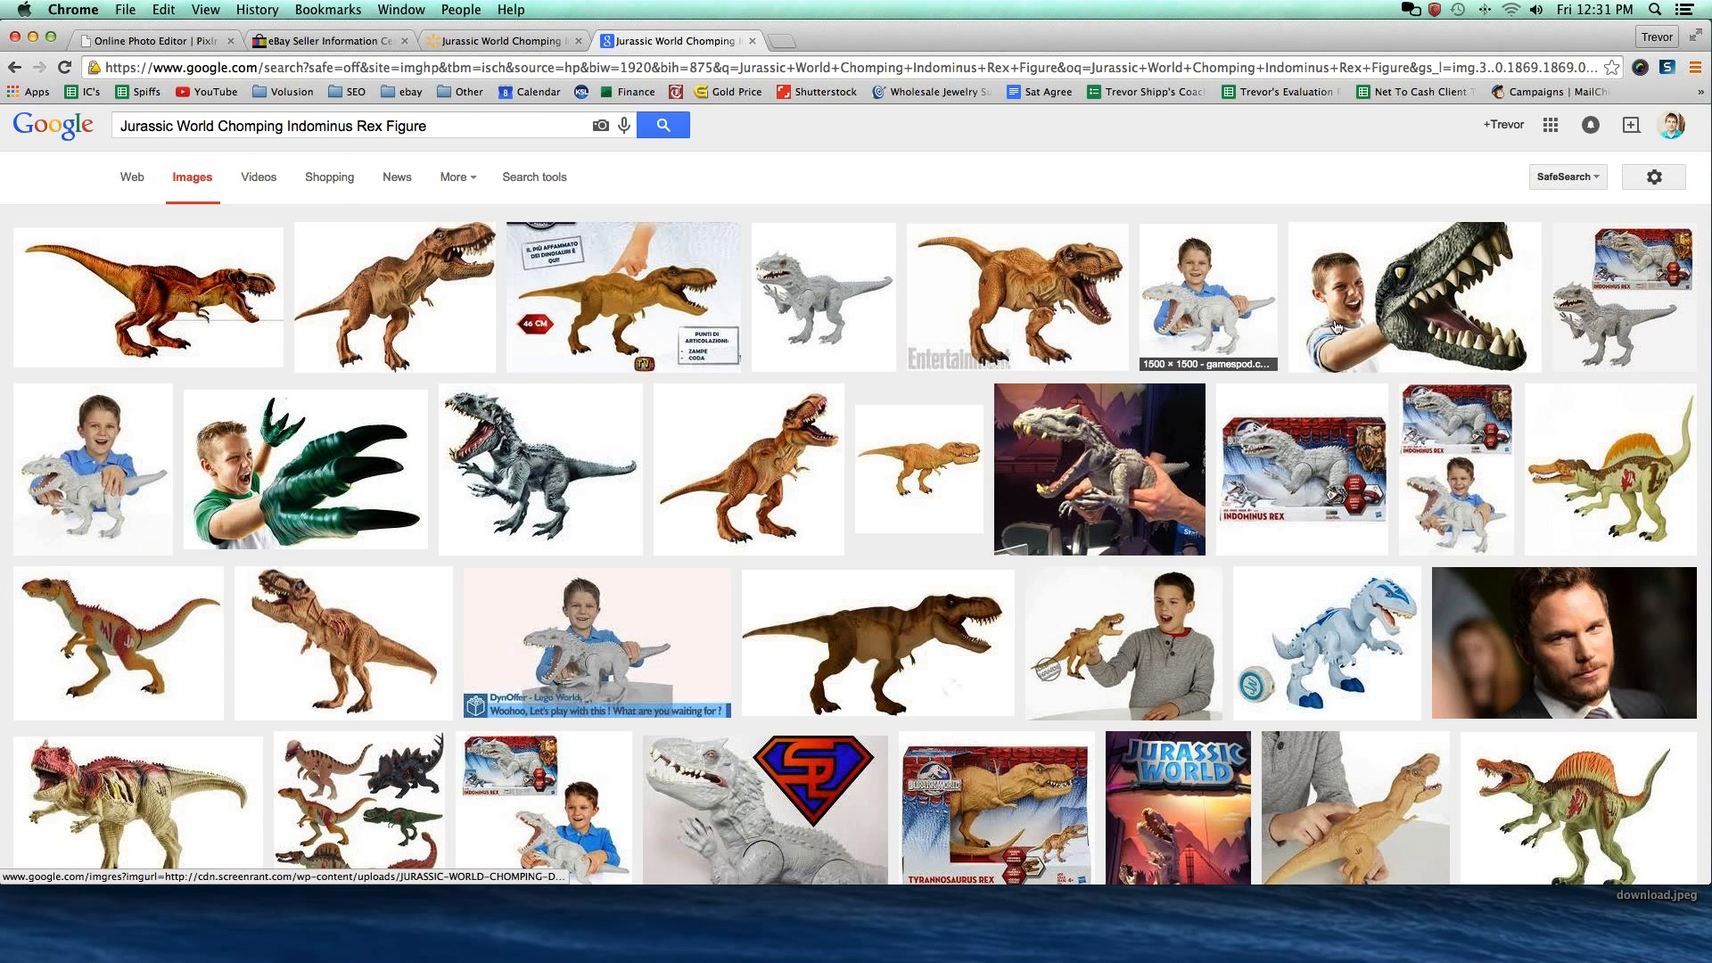
{"action": "left_click", "coordinate": [1197, 320]}
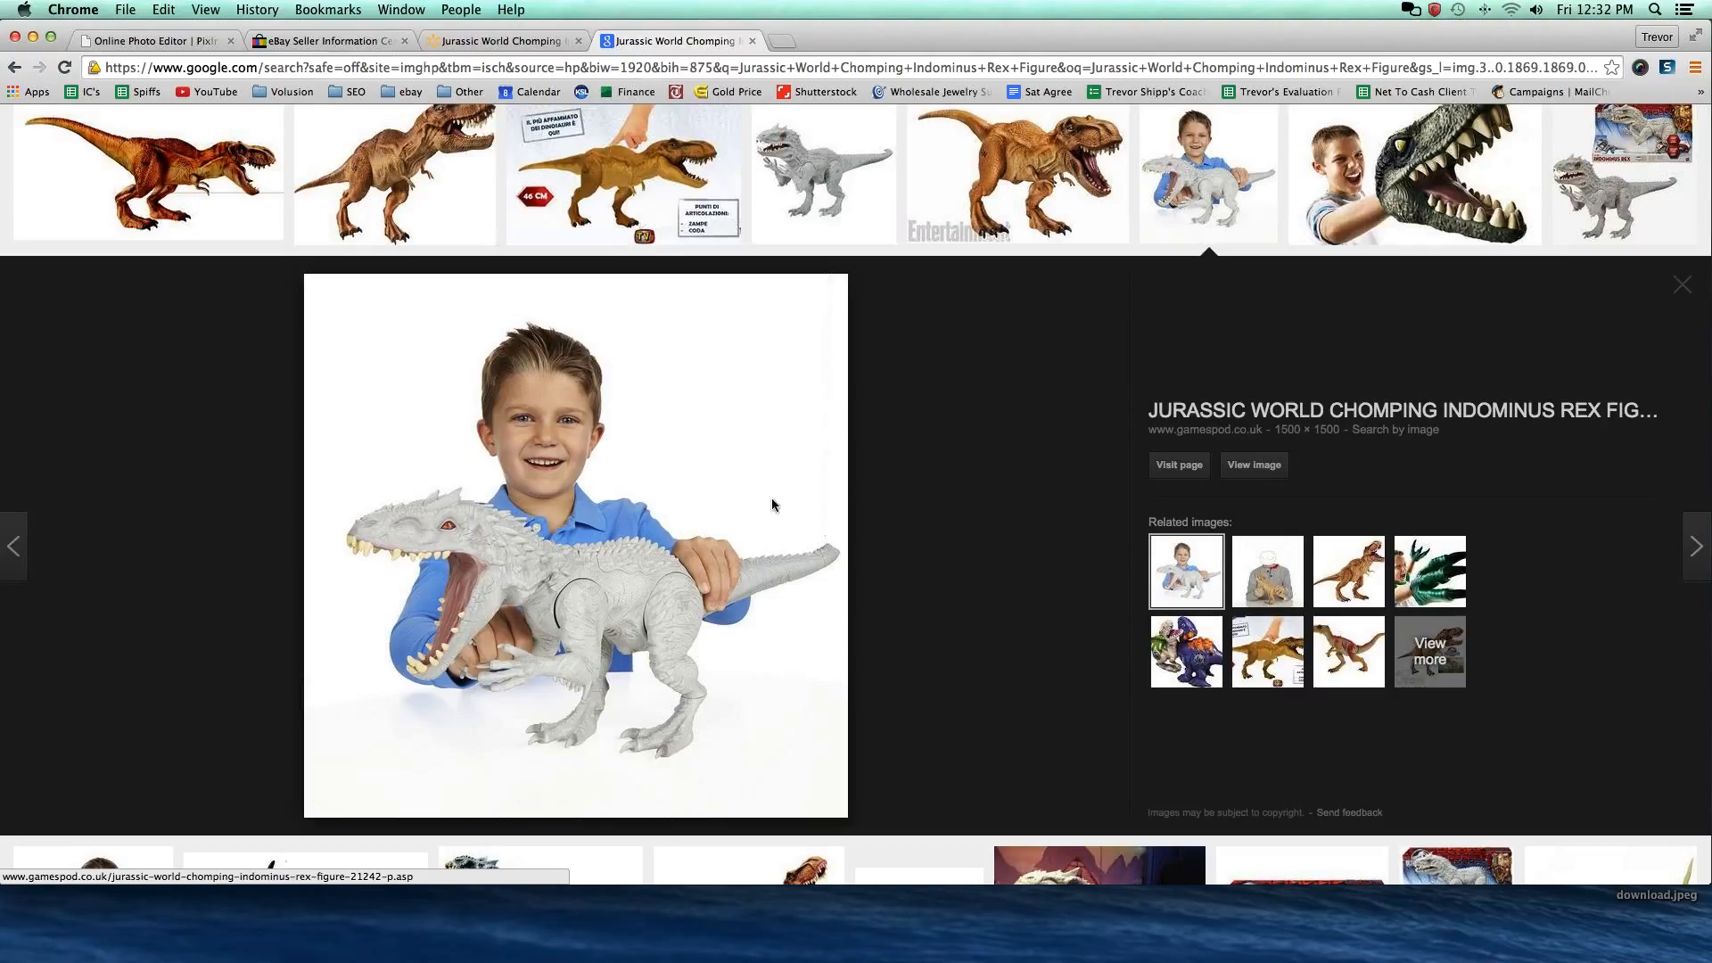
View the gamespod.co.uk image of the boy with the Indominus Rex at full size, examine its detail, and return to the search results.
{"action": "left_click", "coordinate": [1230, 466]}
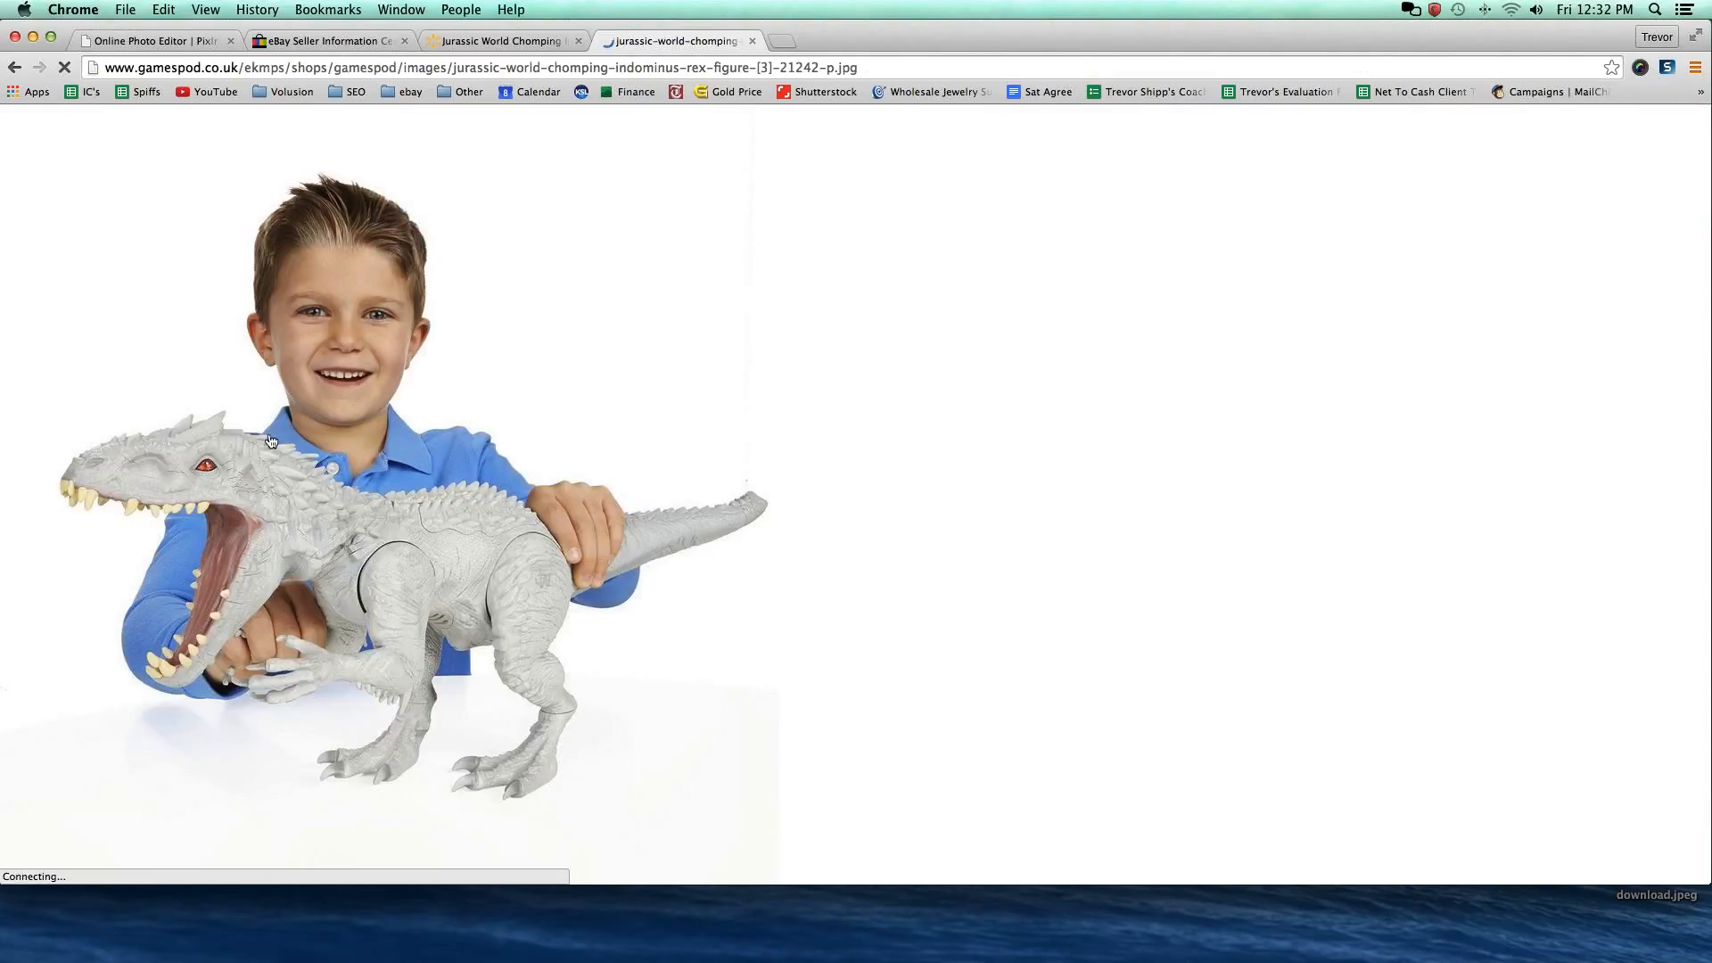
{"action": "left_click", "coordinate": [262, 360]}
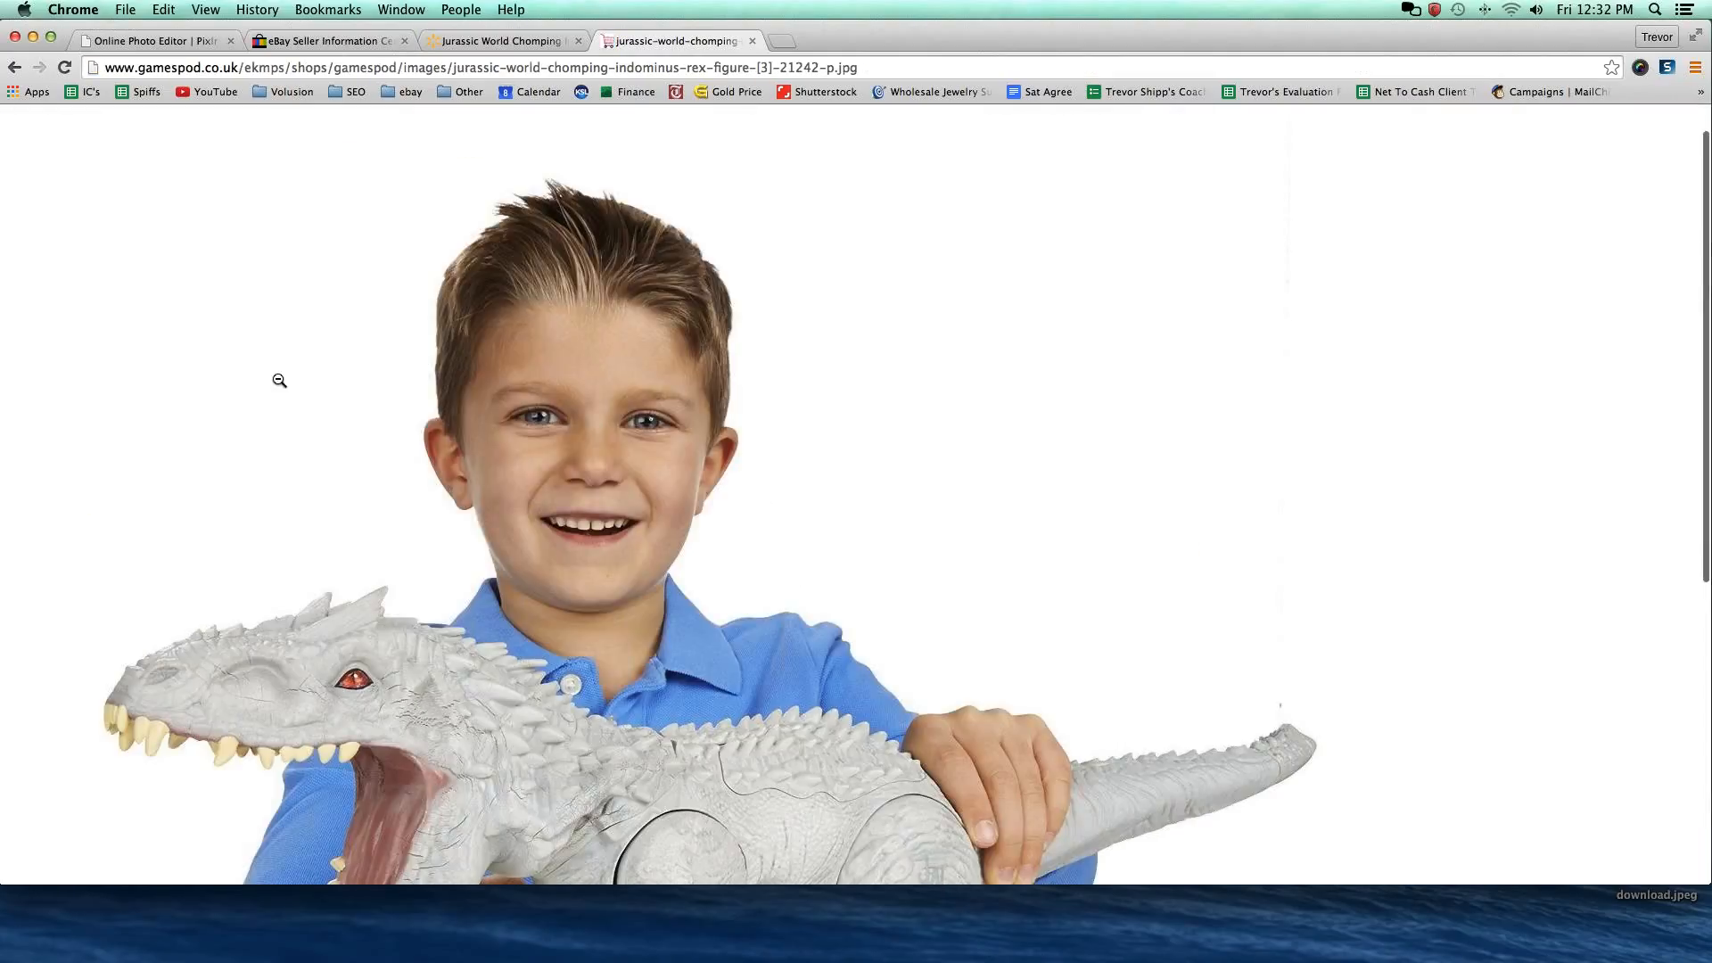
{"action": "scroll", "coordinate": [325, 406], "scroll_direction": "down", "scroll_amount": 6}
{"action": "scroll", "coordinate": [327, 405], "scroll_direction": "up", "scroll_amount": 7}
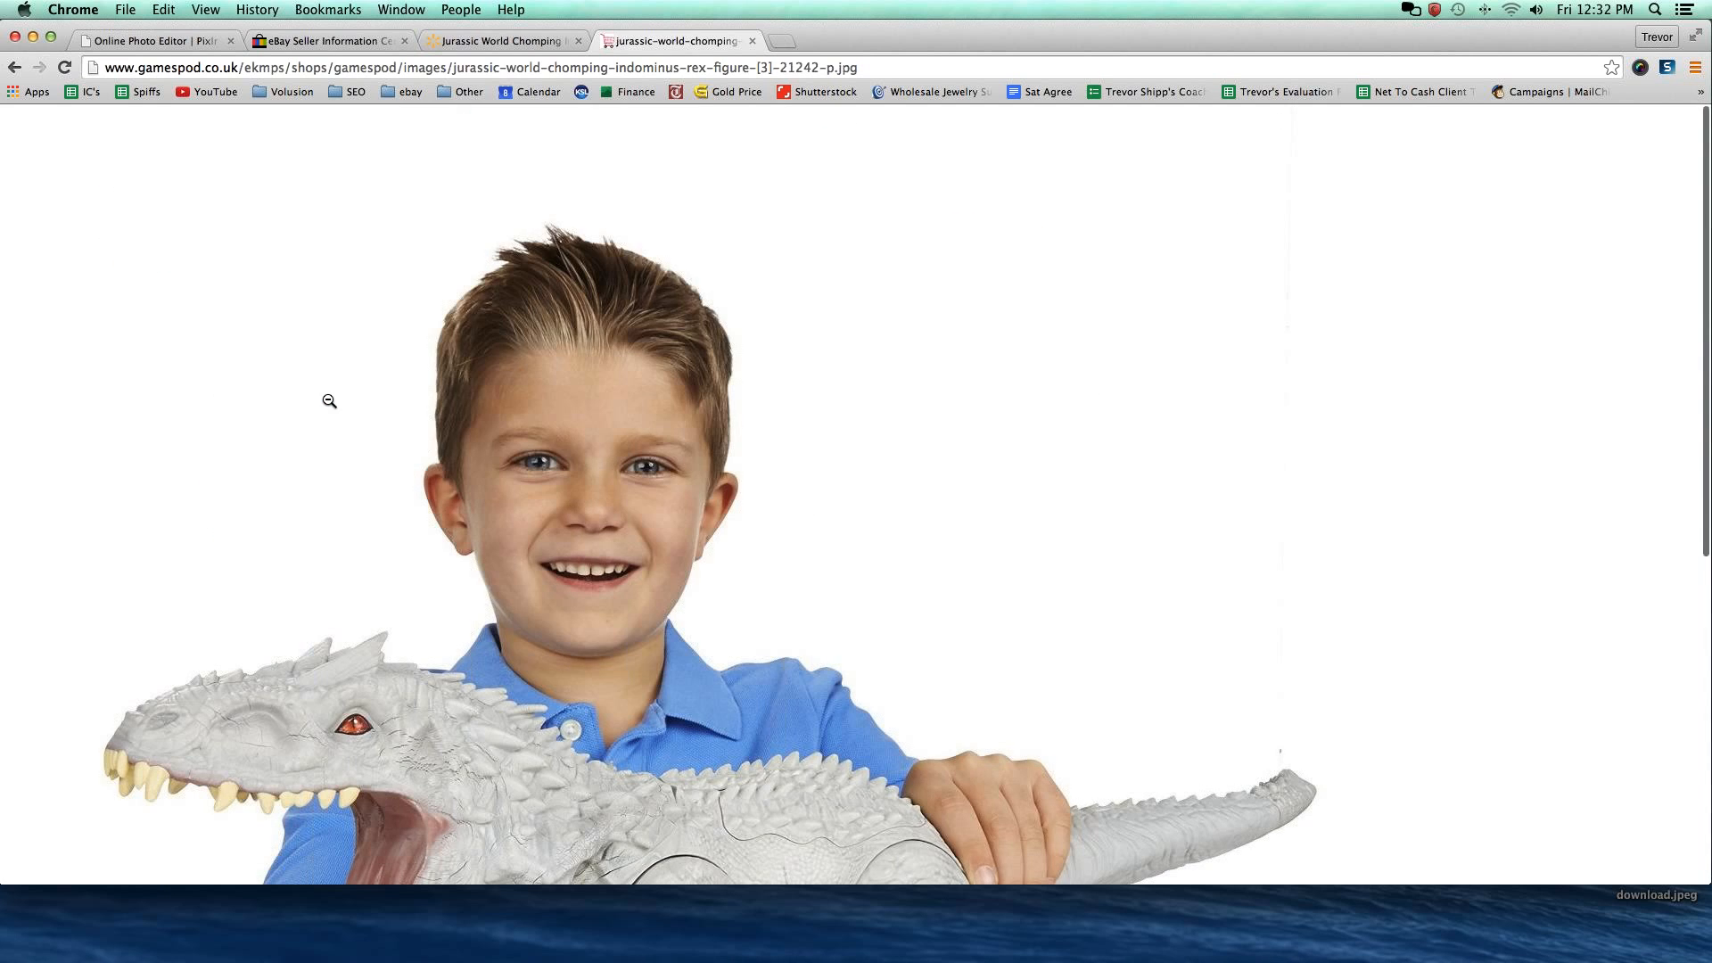
{"action": "scroll", "coordinate": [329, 401], "scroll_direction": "down", "scroll_amount": 2}
{"action": "scroll", "coordinate": [329, 401], "scroll_direction": "down", "scroll_amount": 4}
{"action": "scroll", "coordinate": [329, 402], "scroll_direction": "up", "scroll_amount": 1}
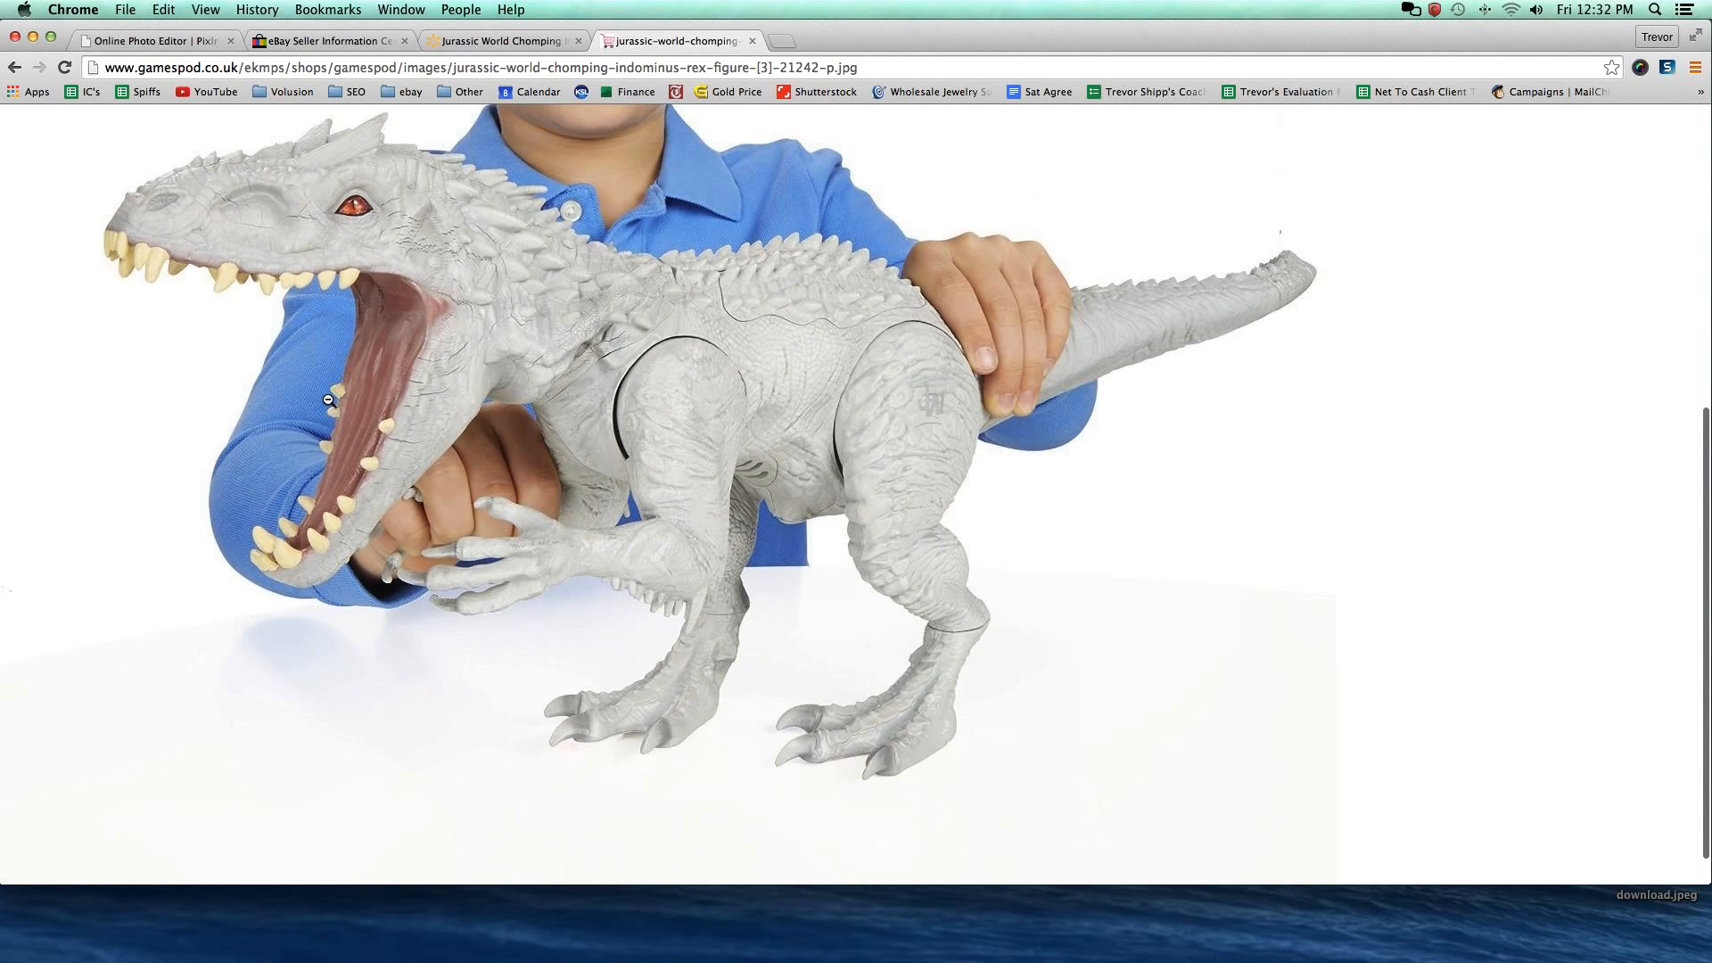
{"action": "scroll", "coordinate": [329, 401], "scroll_direction": "up", "scroll_amount": 5}
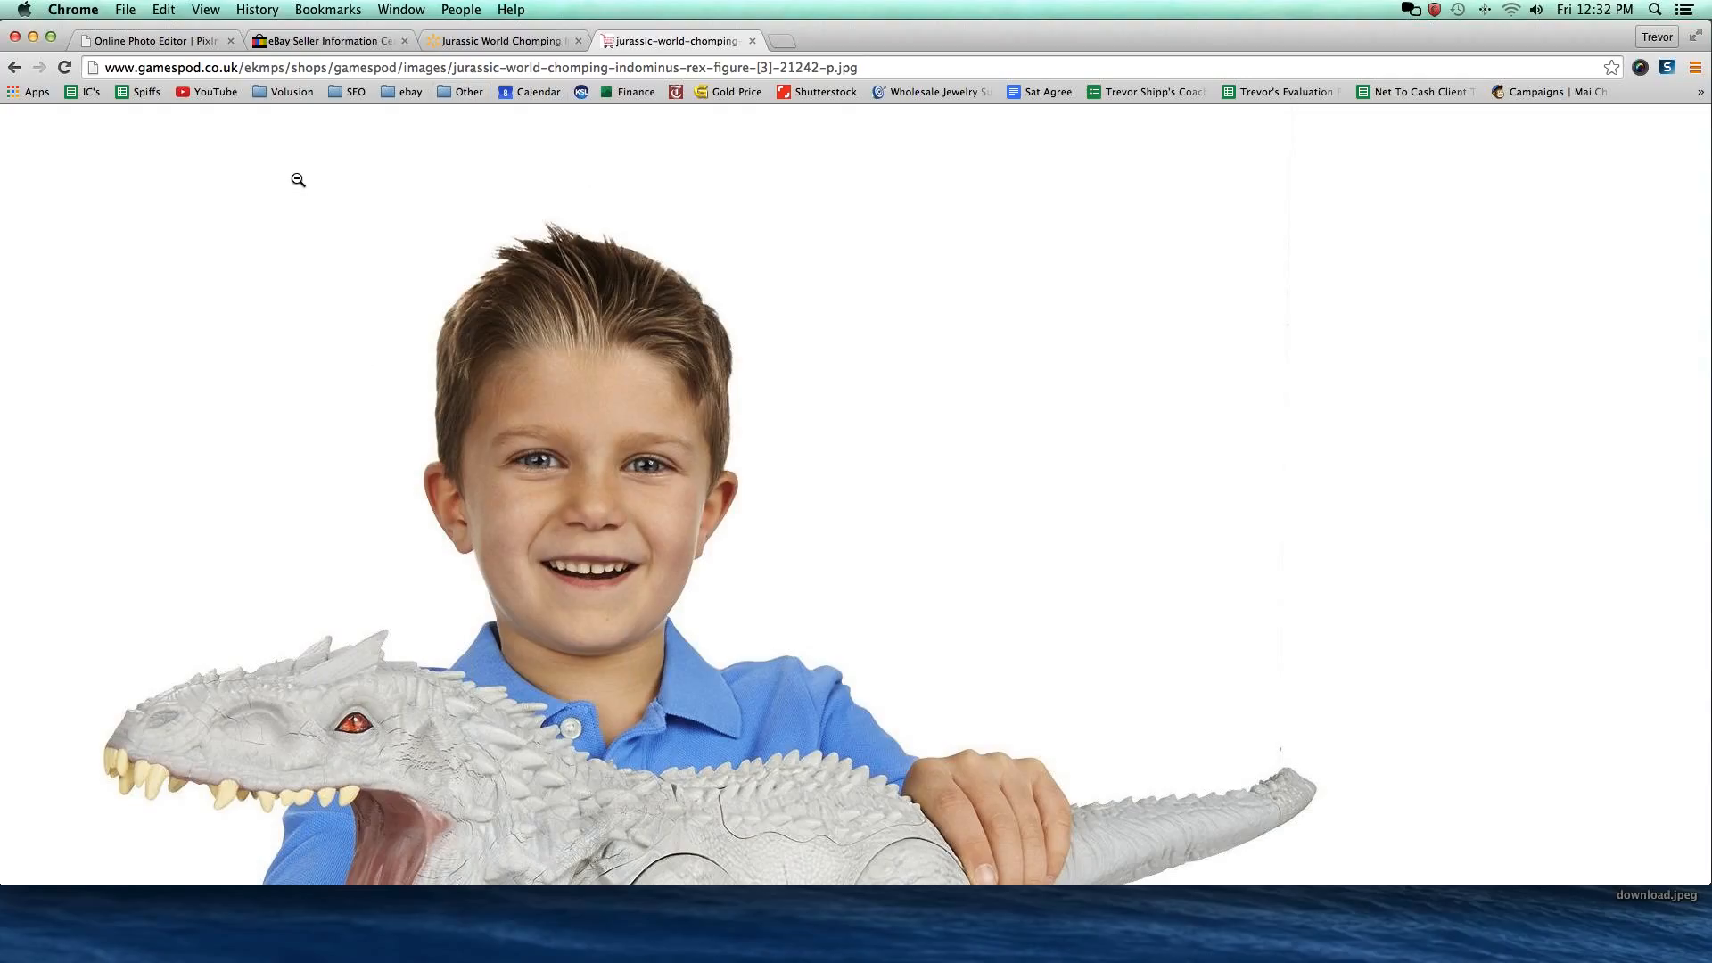
{"action": "scroll", "coordinate": [298, 180], "scroll_direction": "down", "scroll_amount": 1}
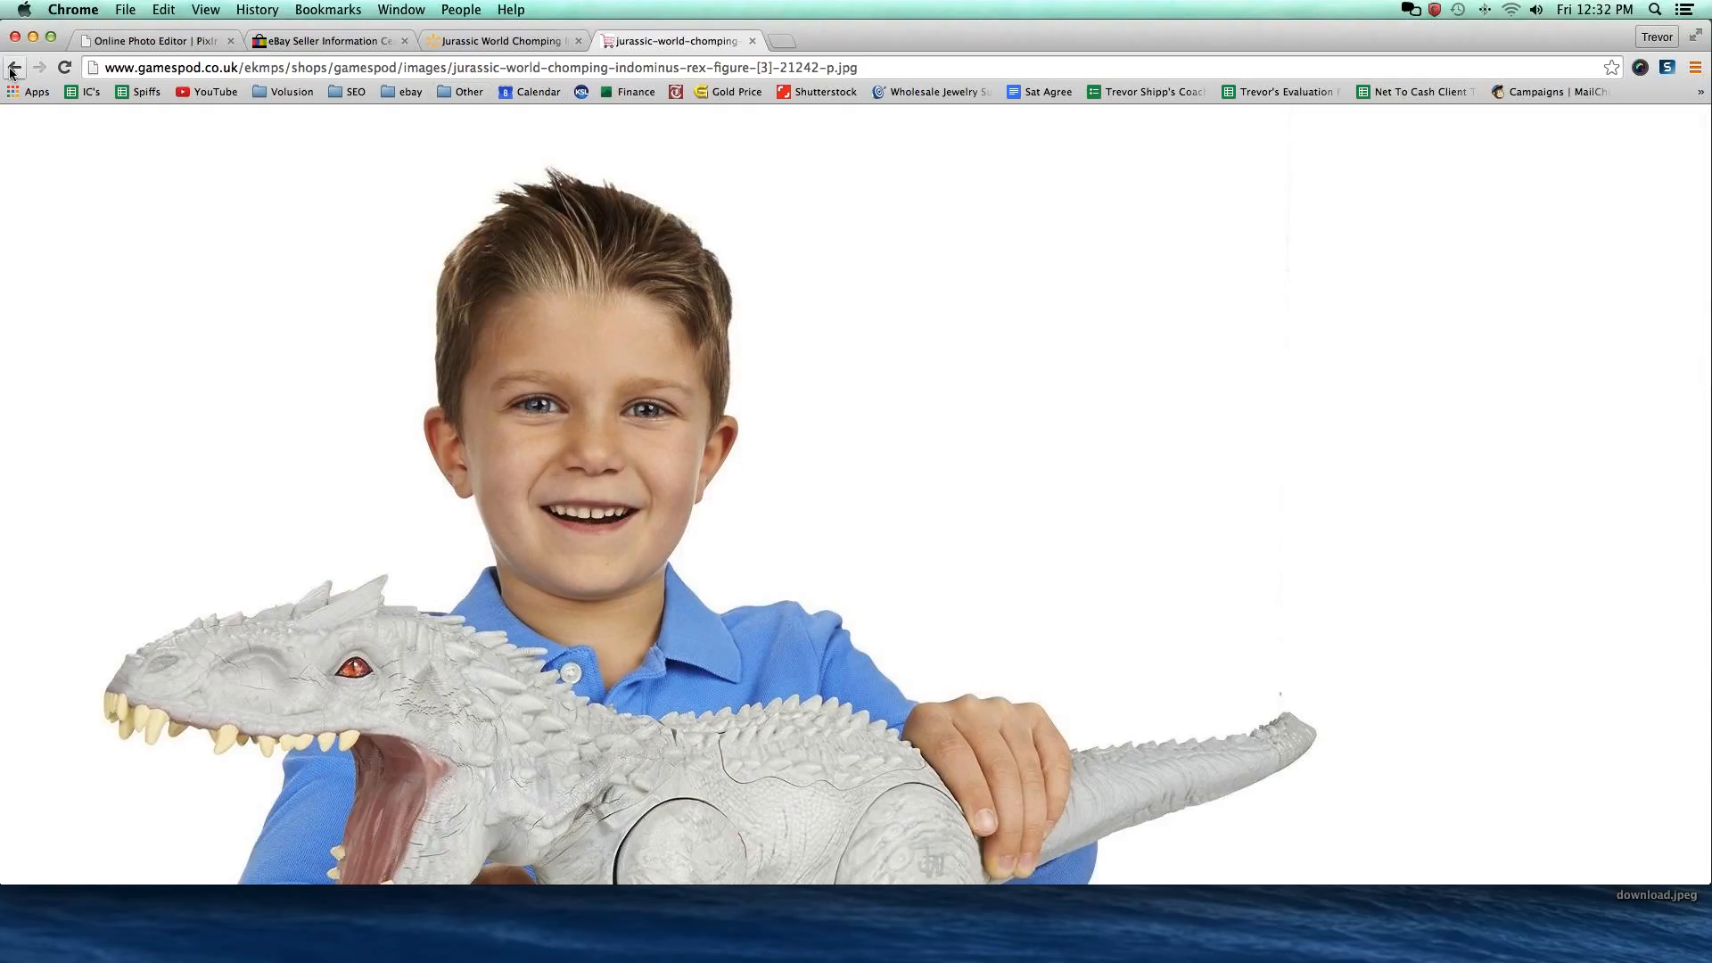
{"action": "left_click", "coordinate": [15, 67]}
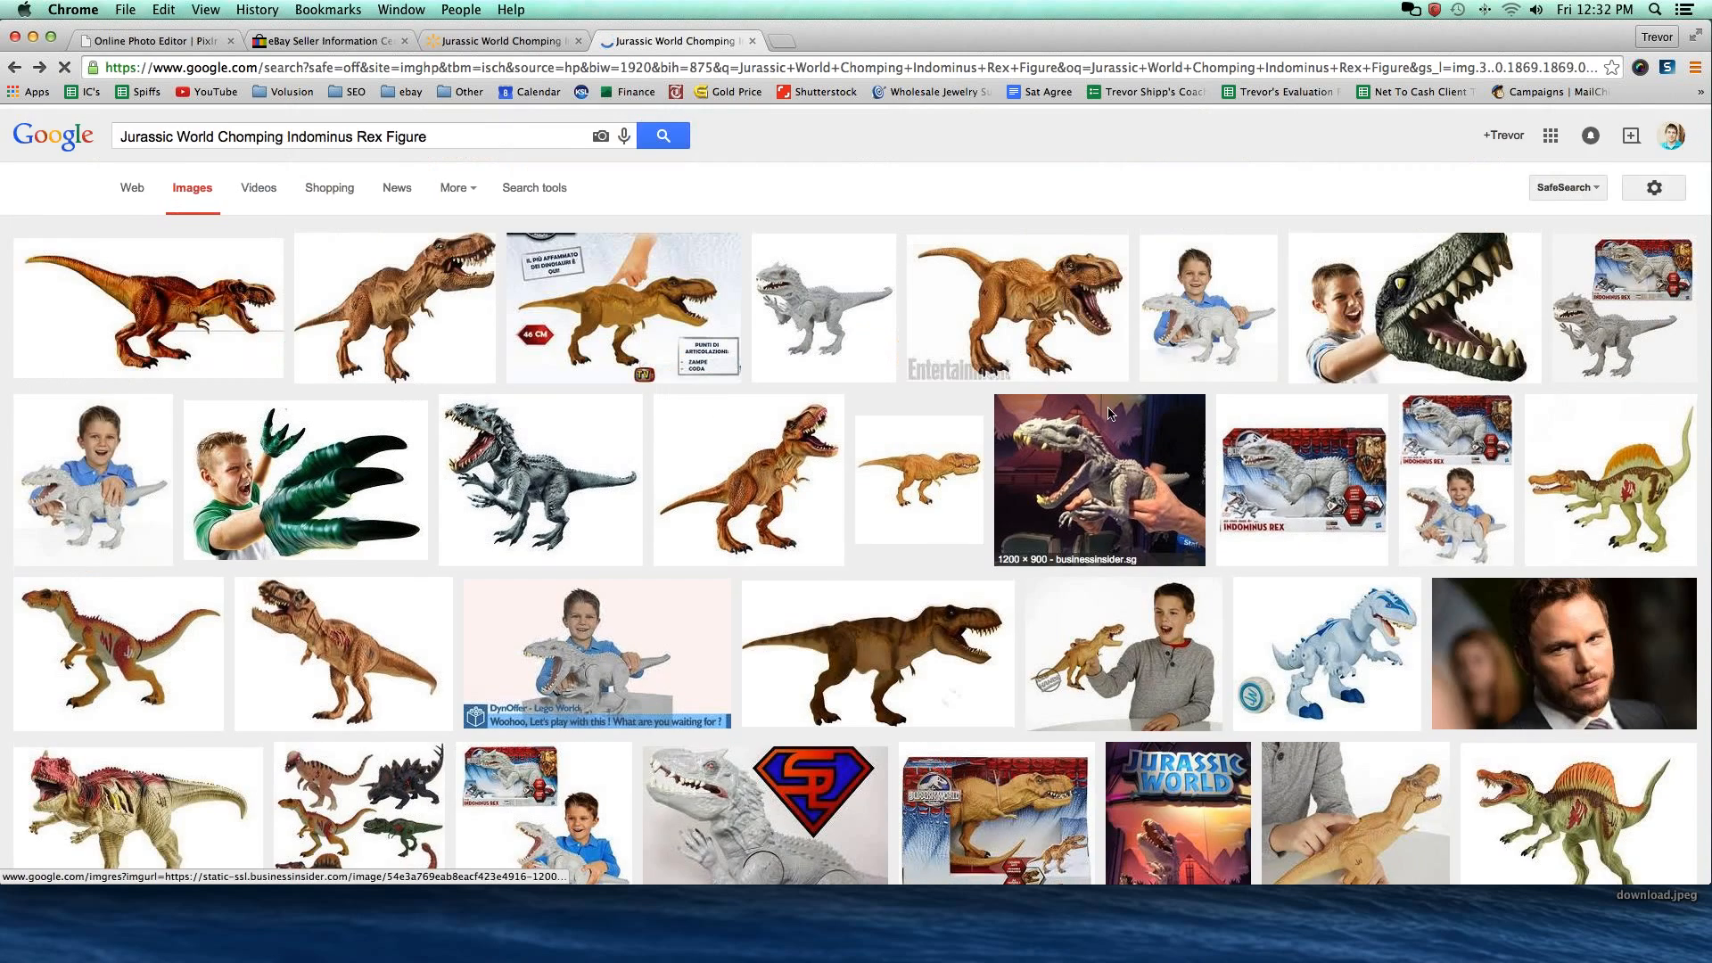
Reopen the gamespod.co.uk image at full size and save it to the Desktop under its suggested file name.
{"action": "left_click", "coordinate": [1200, 252]}
{"action": "left_click", "coordinate": [1199, 252]}
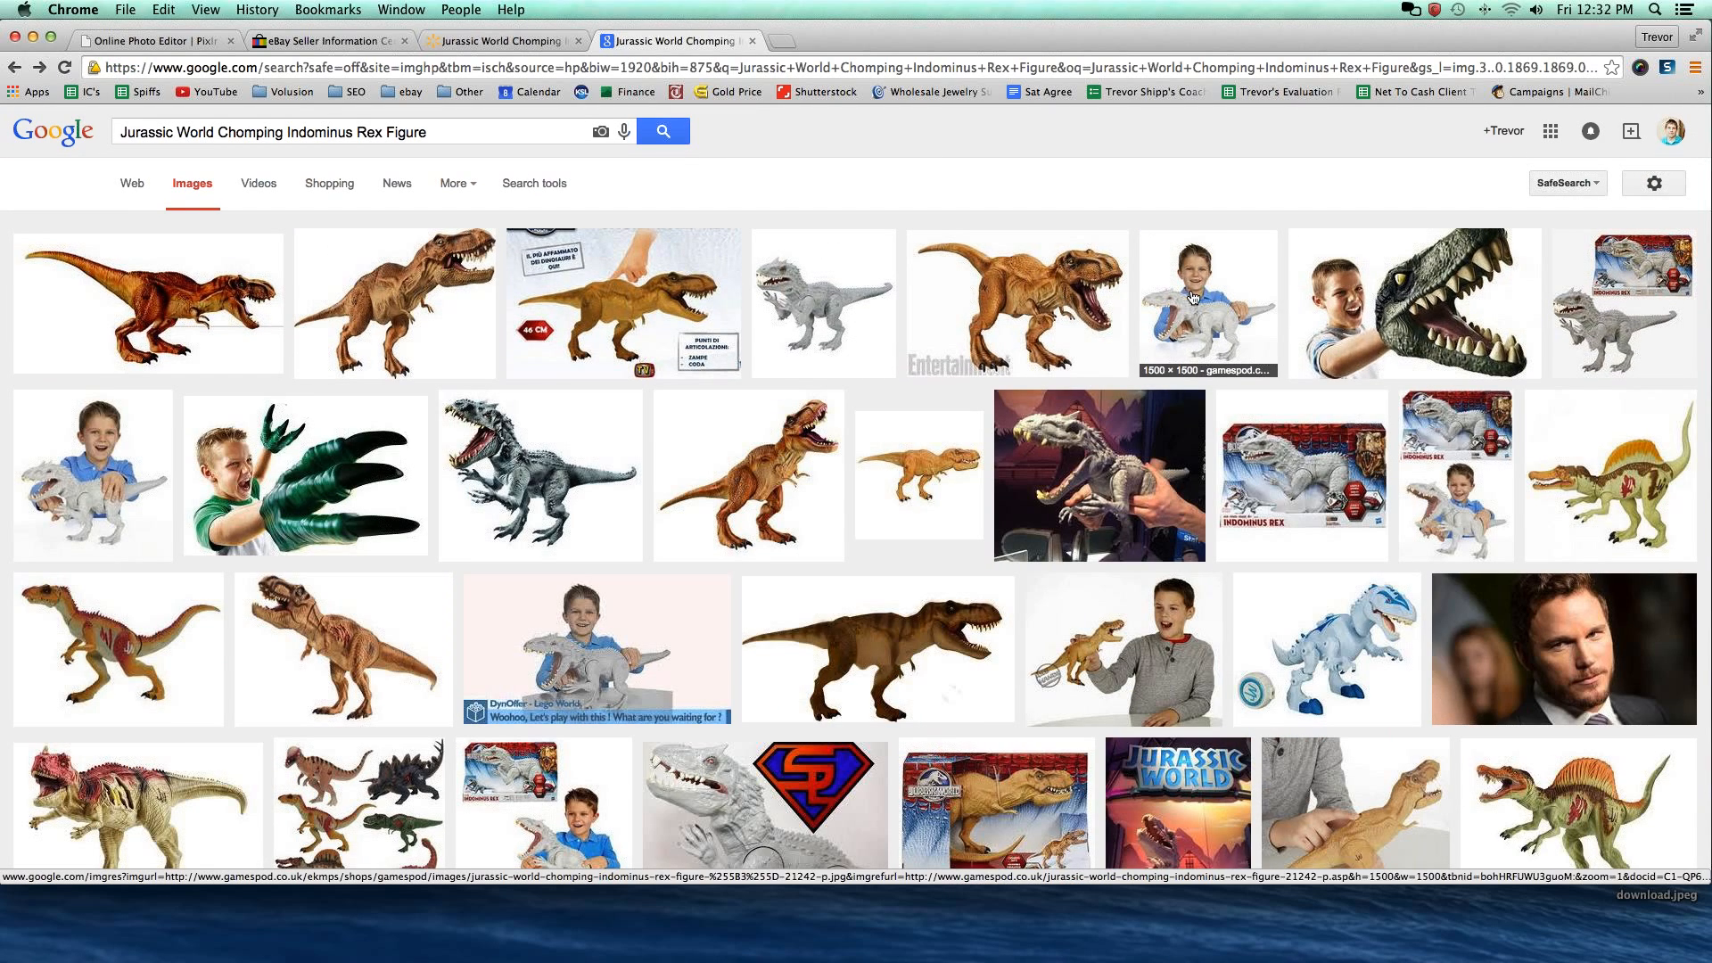
{"action": "left_click", "coordinate": [1190, 289]}
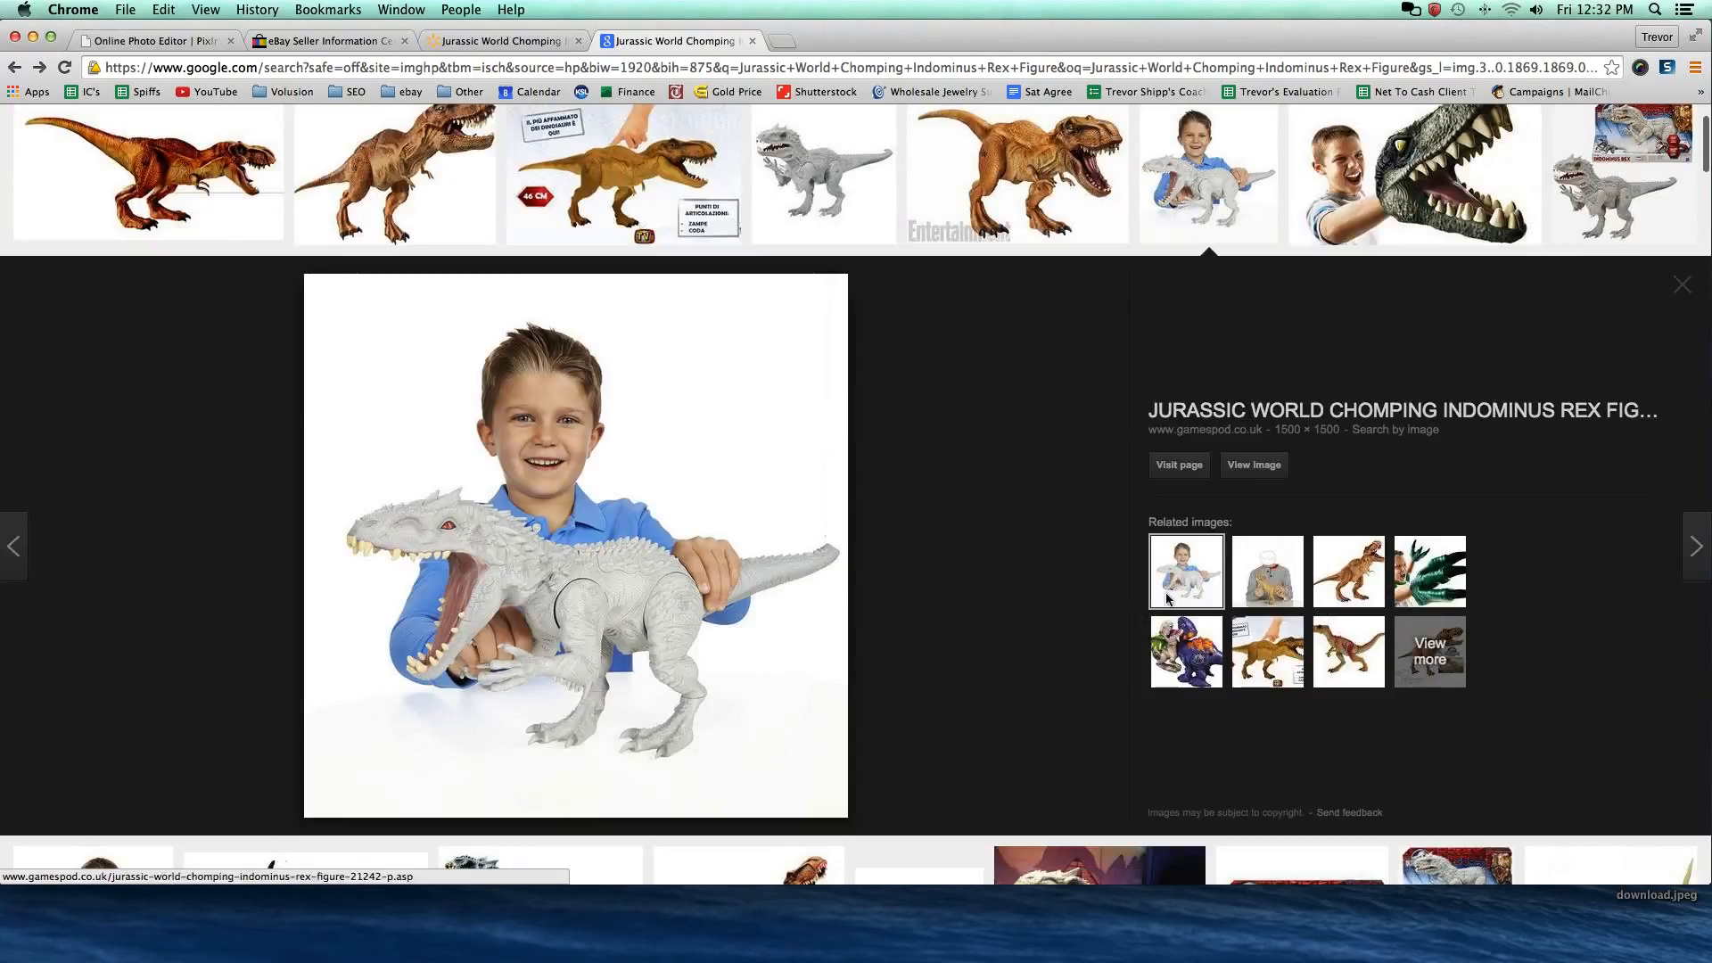
{"action": "left_click", "coordinate": [1254, 465]}
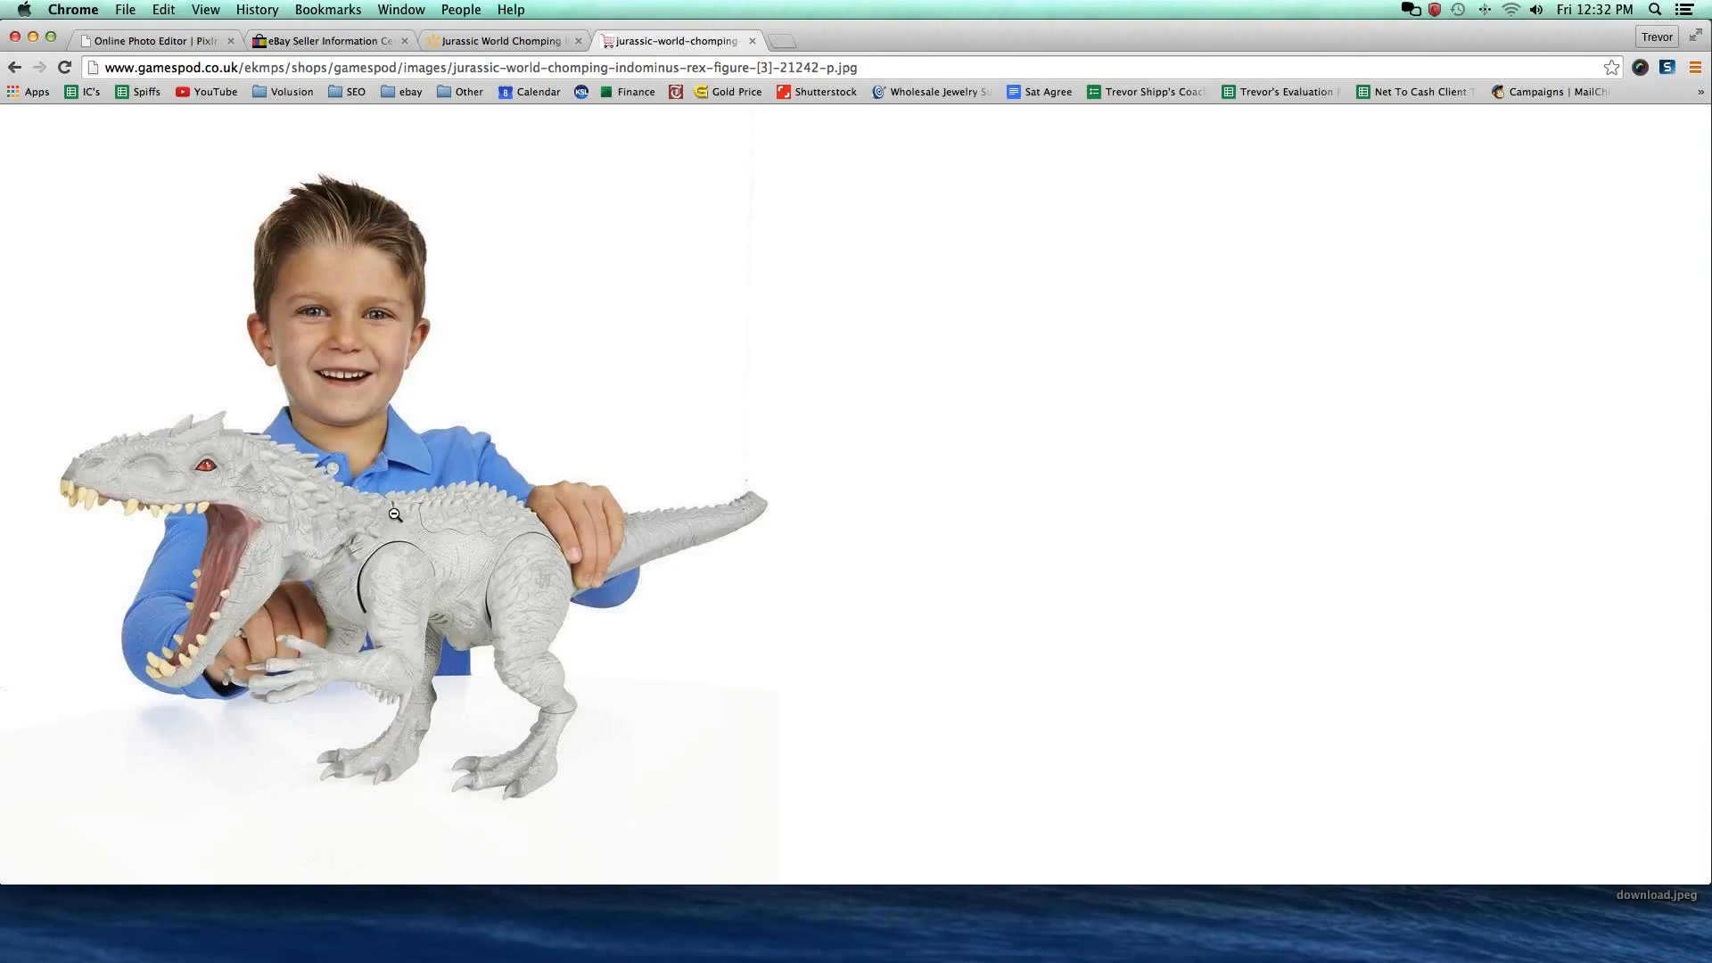
{"action": "left_click", "coordinate": [394, 515]}
{"action": "right_click", "coordinate": [376, 505]}
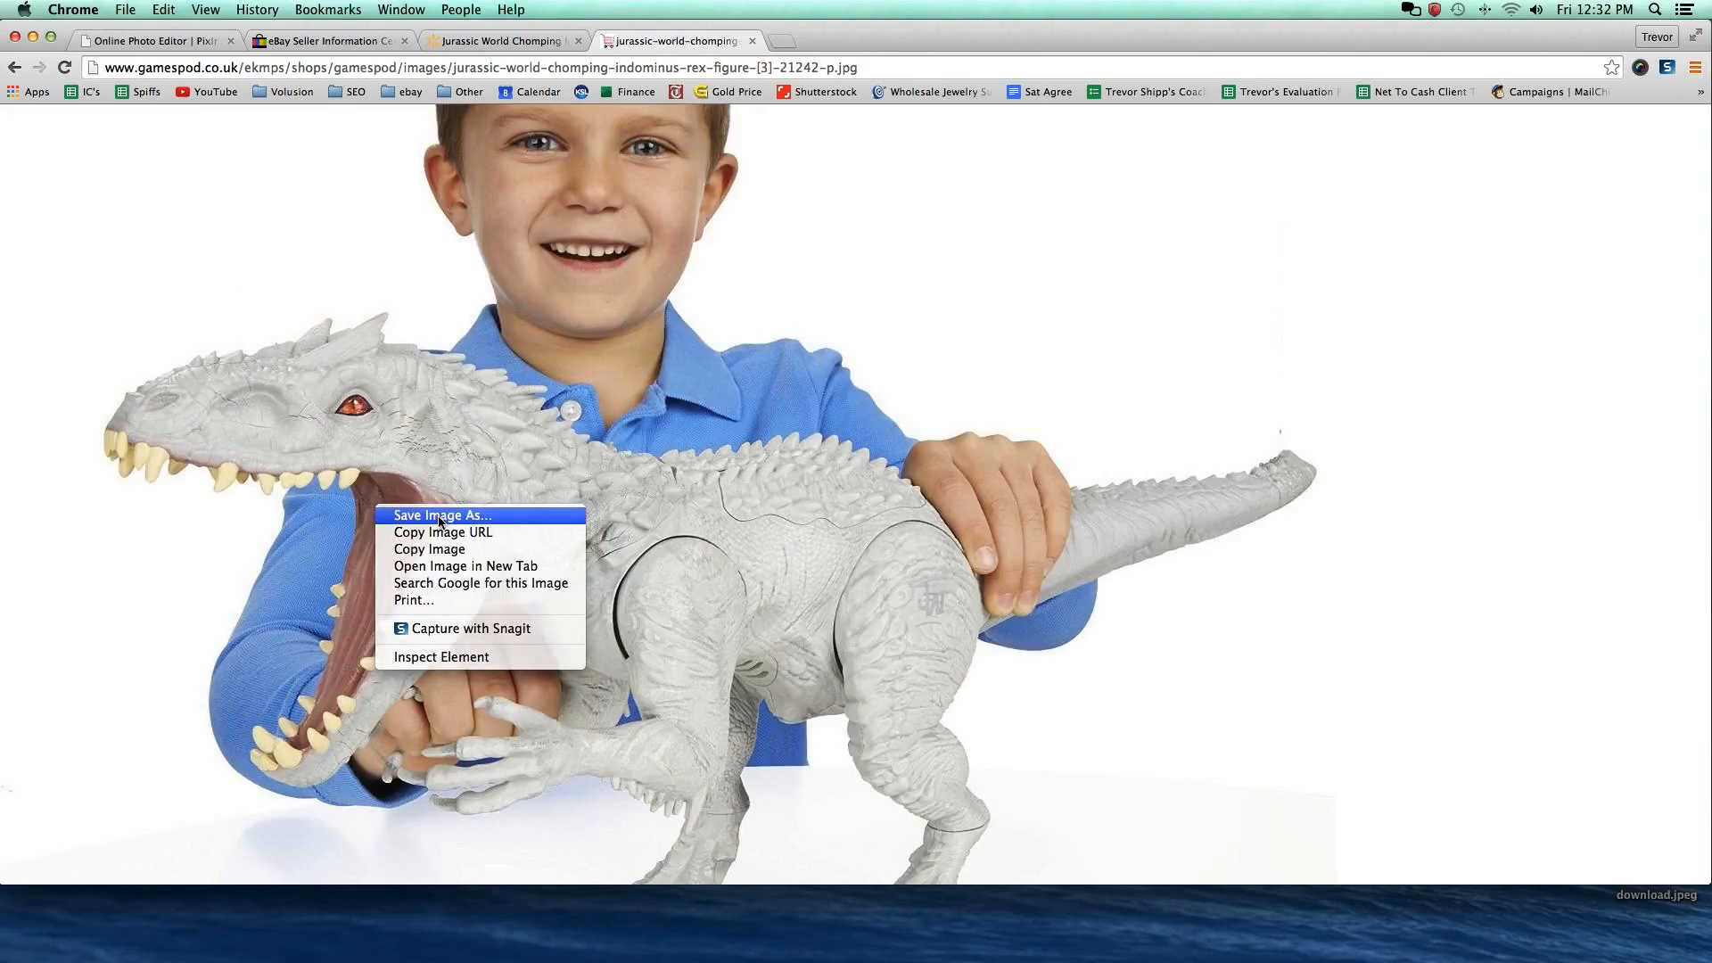
{"action": "left_click", "coordinate": [439, 516]}
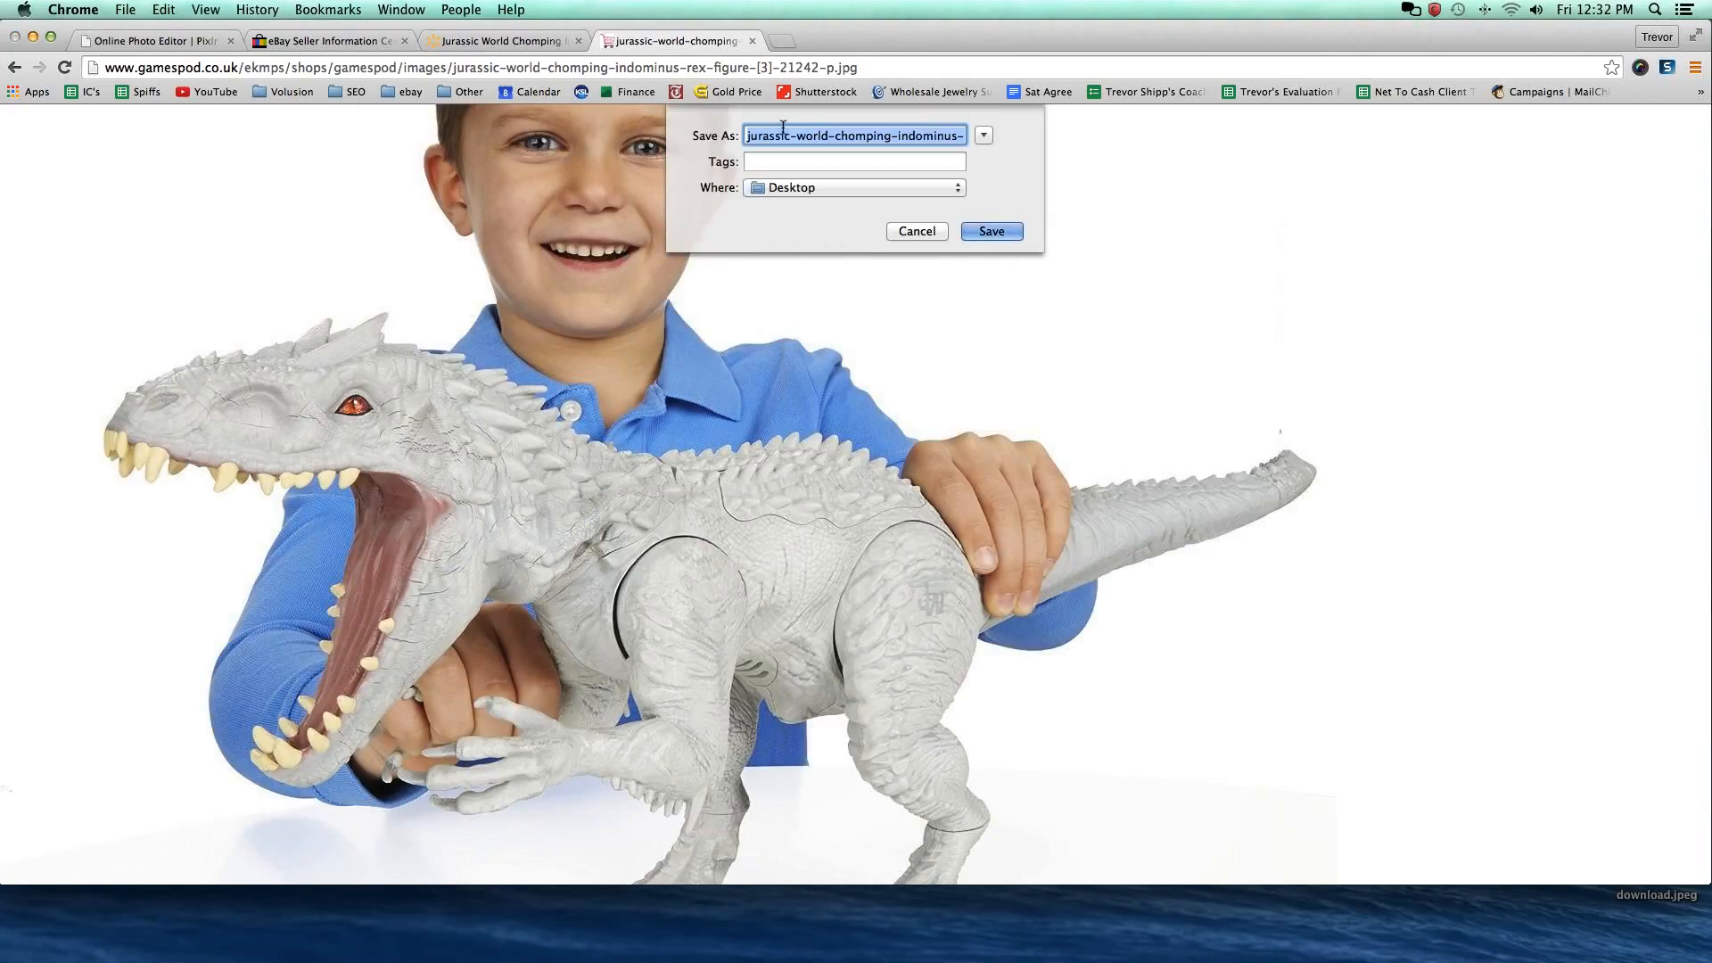
{"action": "left_click", "coordinate": [992, 231]}
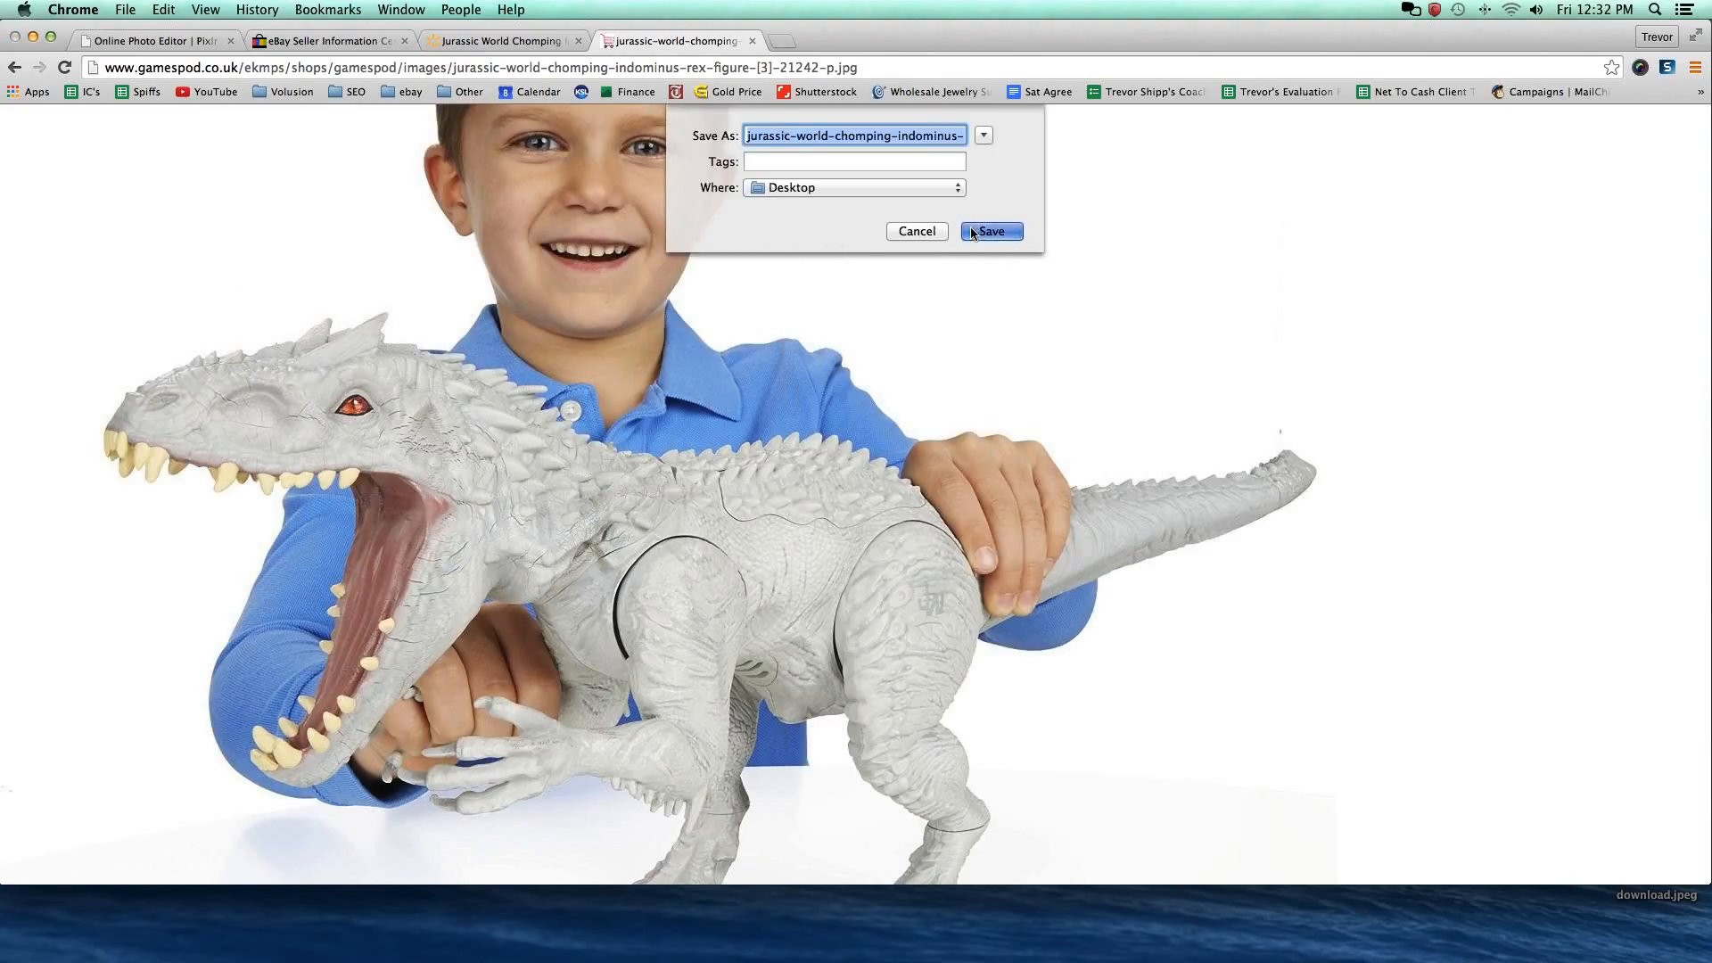
{"action": "right_click", "coordinate": [471, 425]}
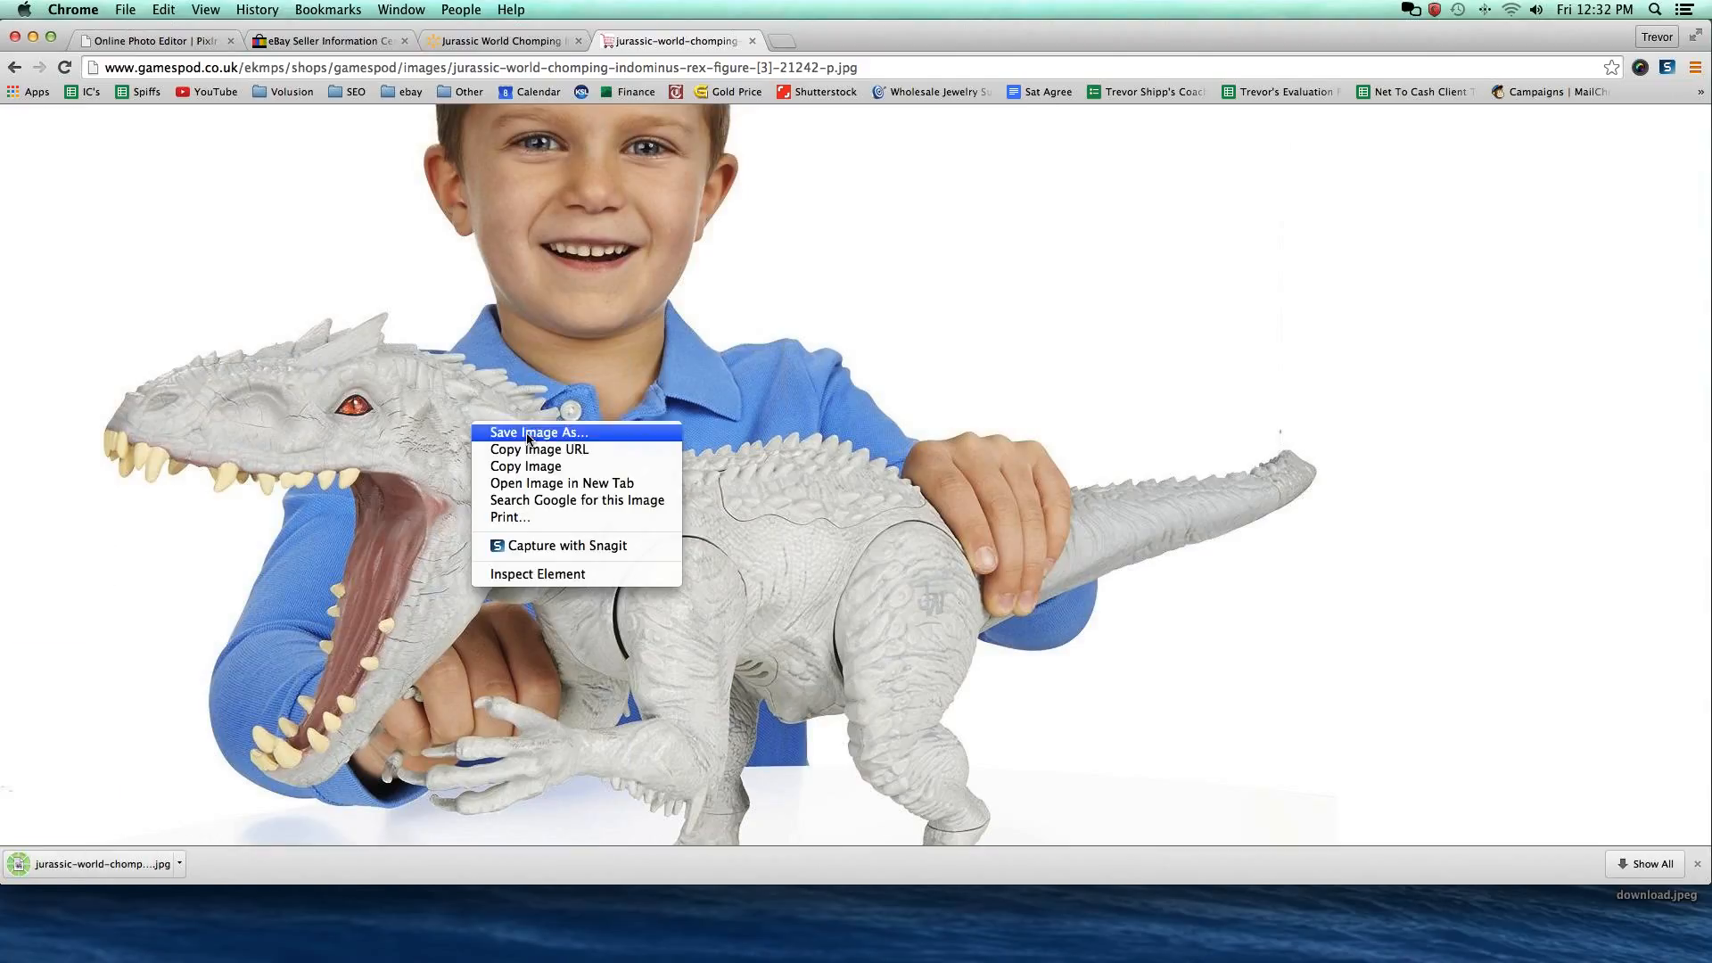
{"action": "left_click", "coordinate": [203, 246]}
{"action": "left_click", "coordinate": [203, 246]}
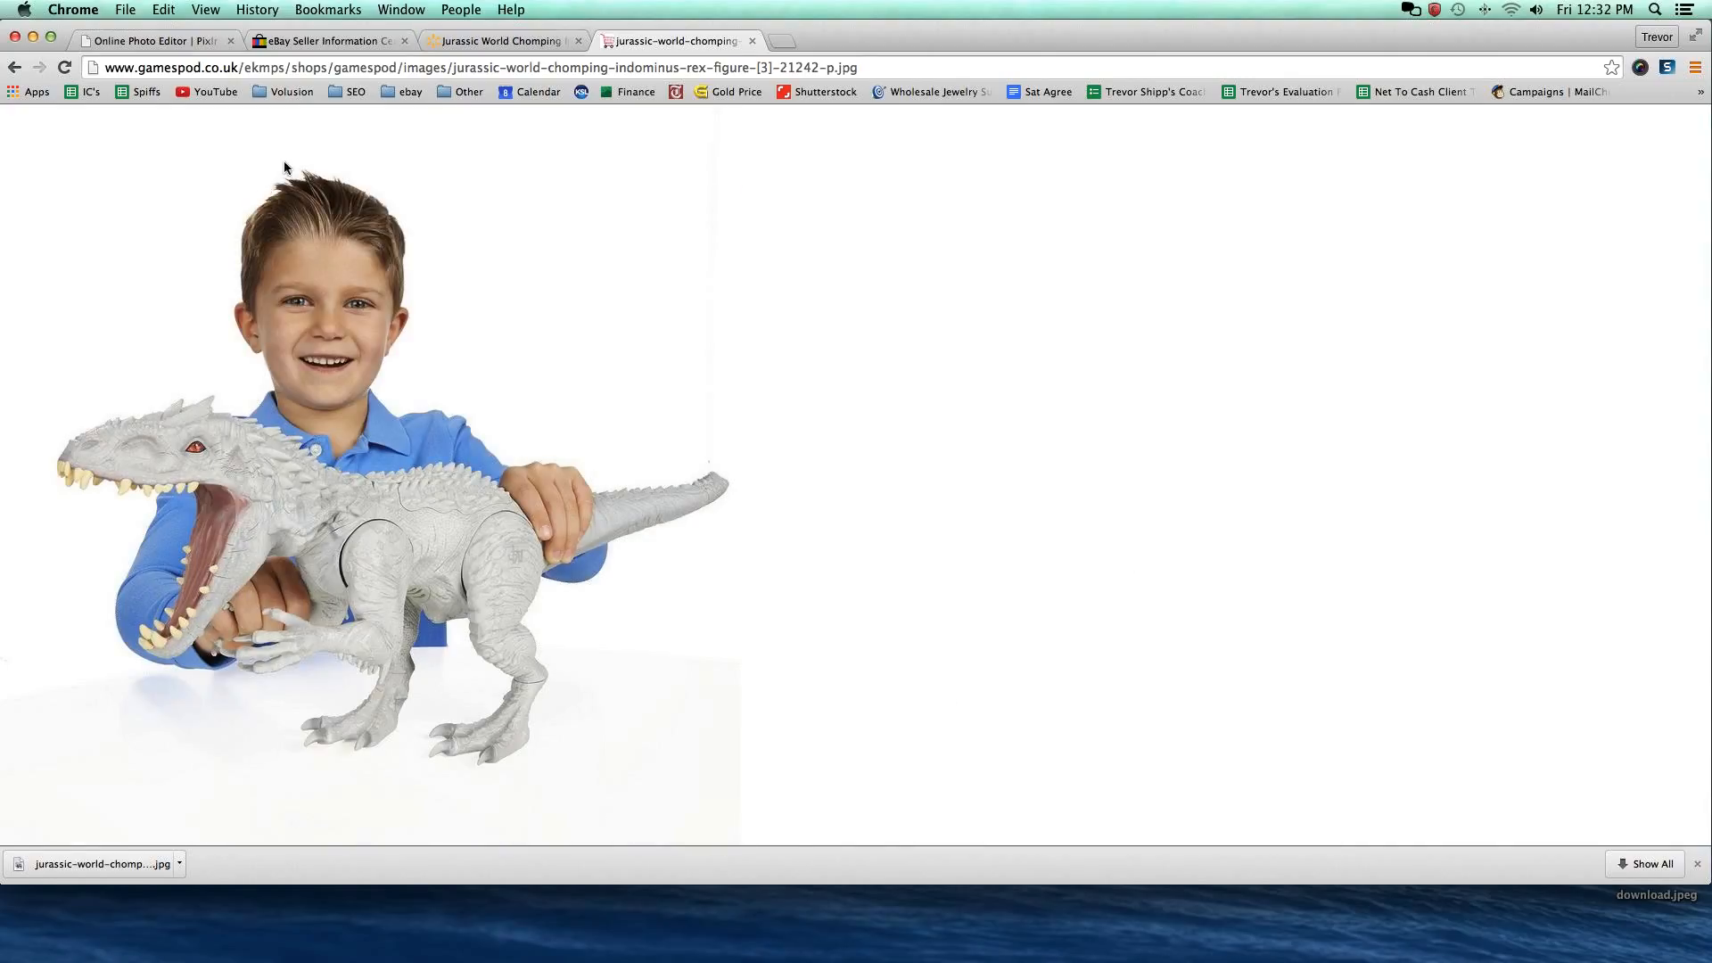
Return to the Google Images results and save the small gamespod.co.uk thumbnail to the Desktop as "original".
{"action": "left_click", "coordinate": [464, 36]}
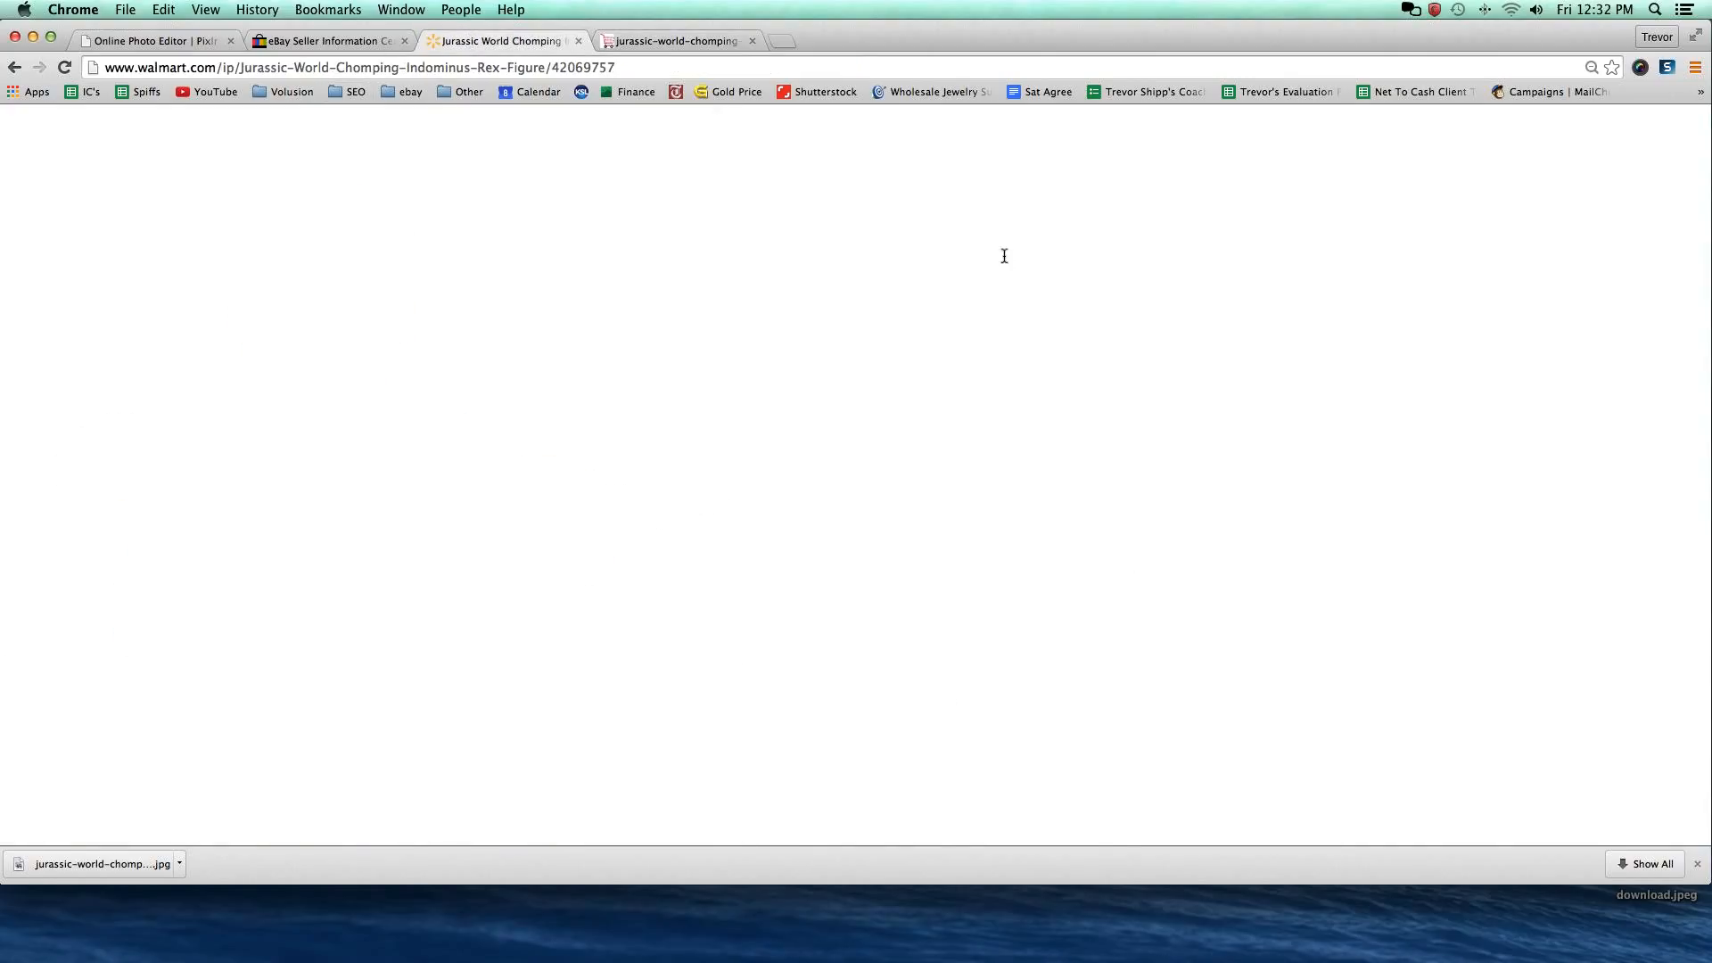
{"action": "left_click_drag", "start_coordinate": [483, 86], "coordinate": [678, 40]}
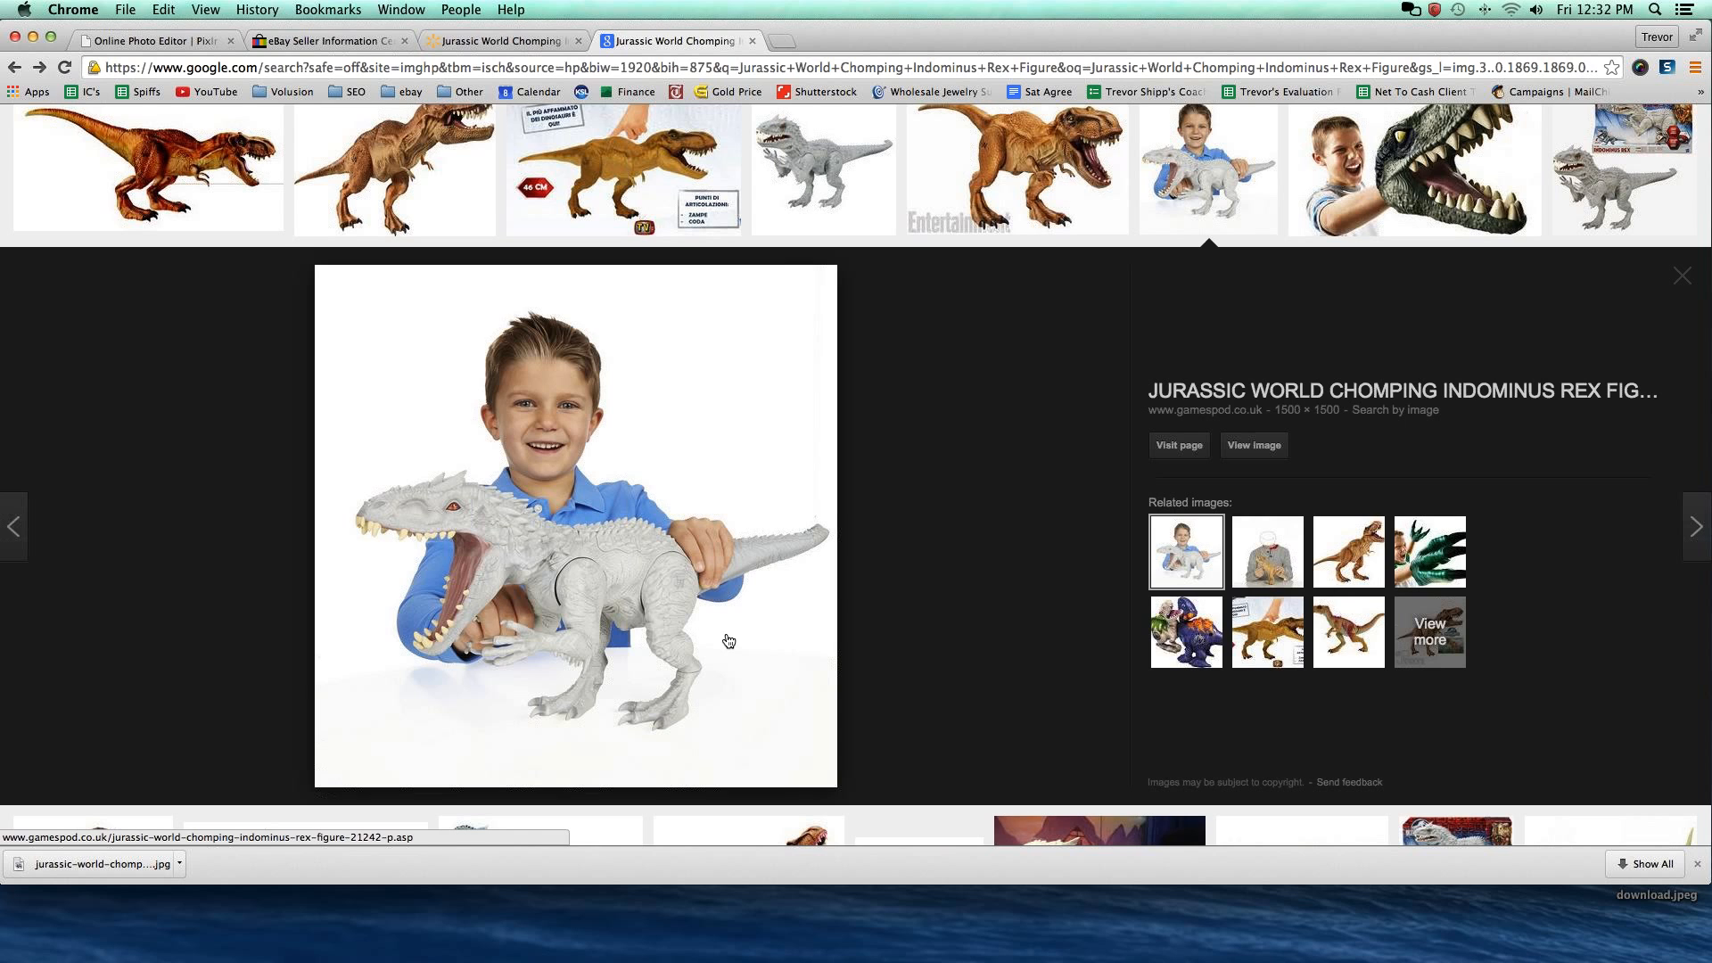
{"action": "scroll", "coordinate": [803, 579], "scroll_direction": "up", "scroll_amount": 3}
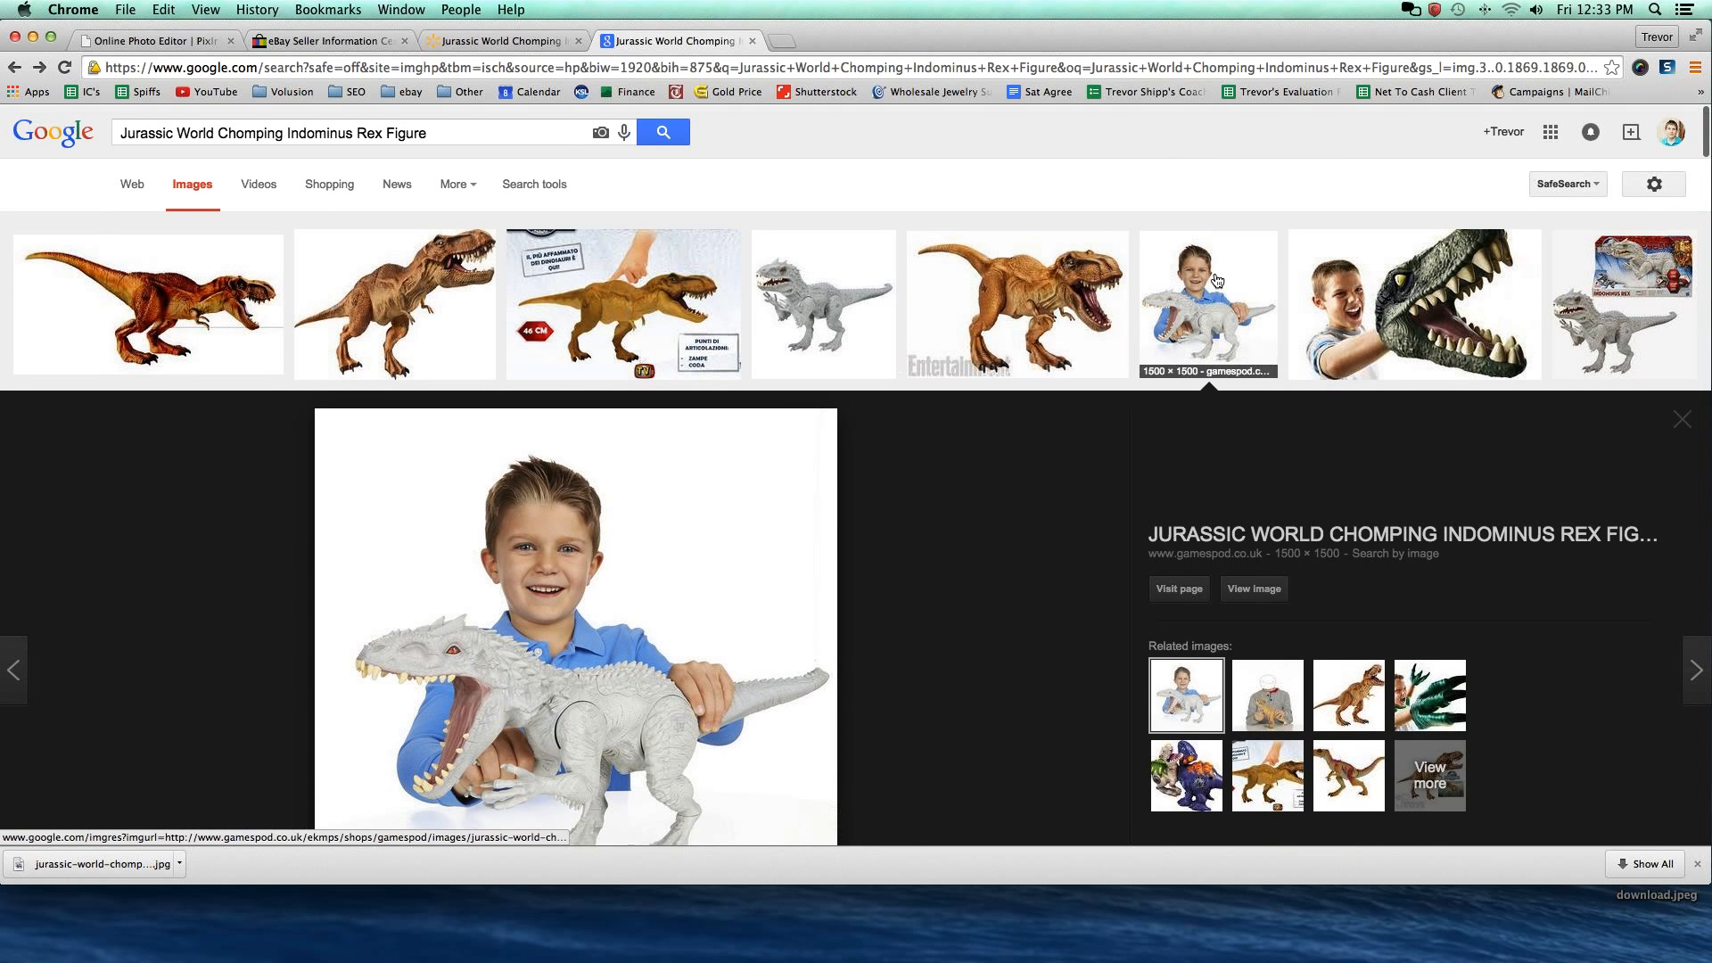
{"action": "left_click", "coordinate": [1218, 280]}
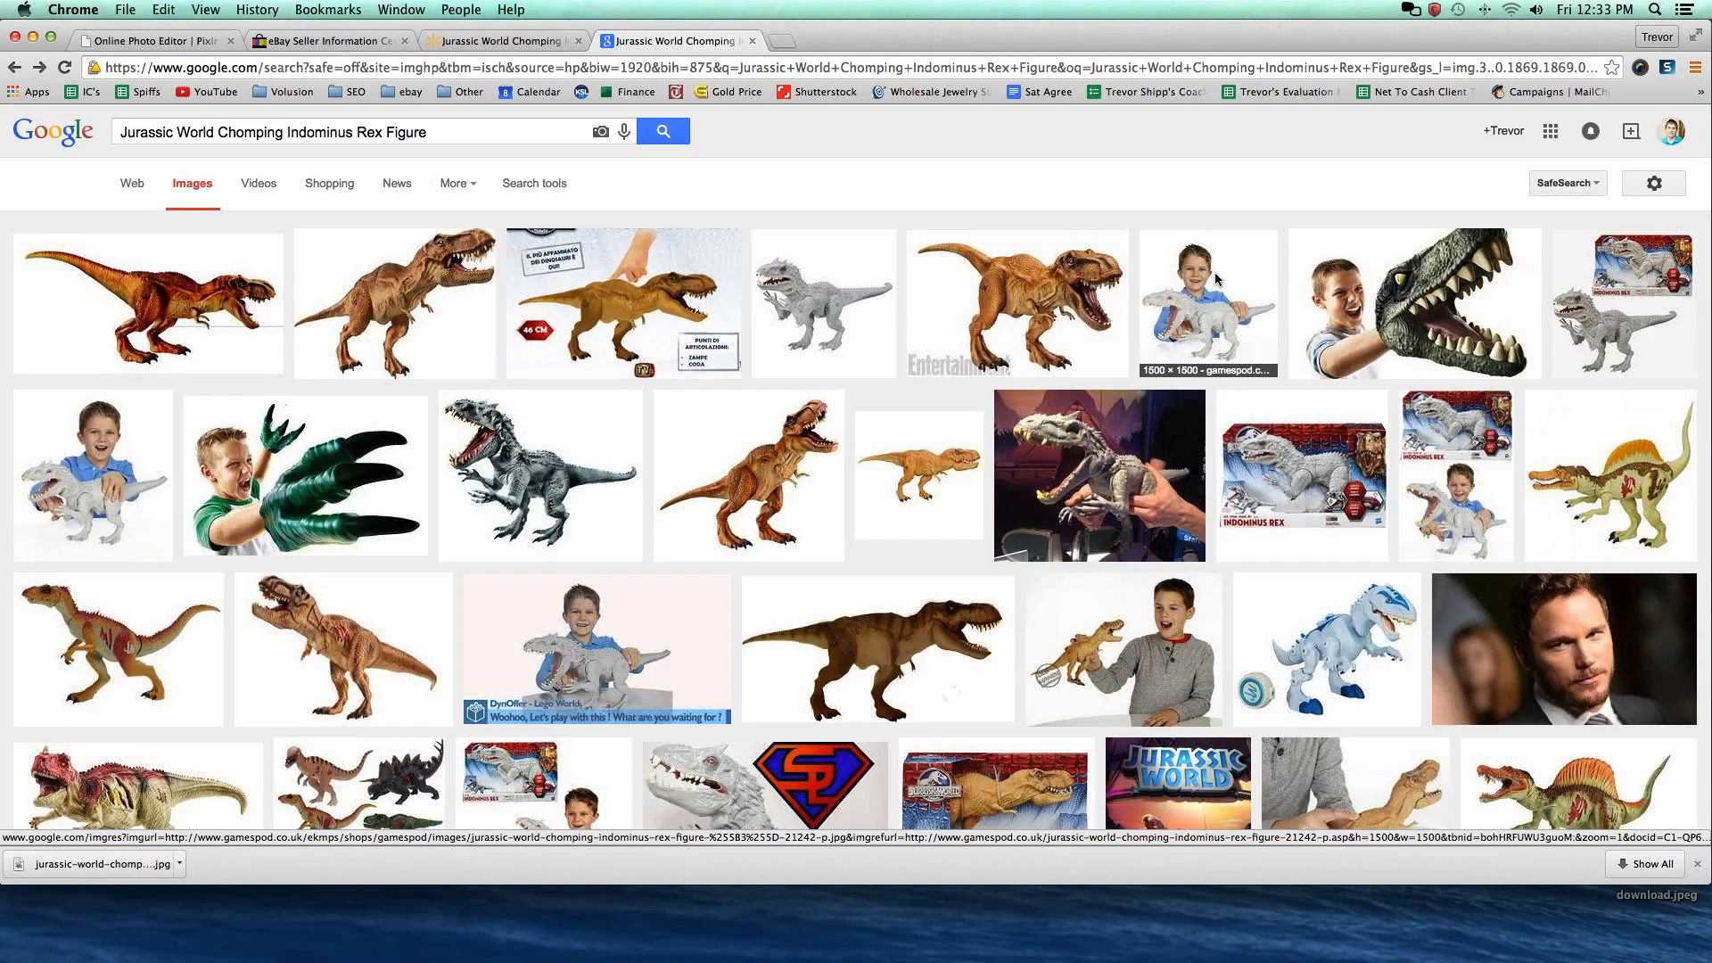
{"action": "right_click", "coordinate": [1215, 280]}
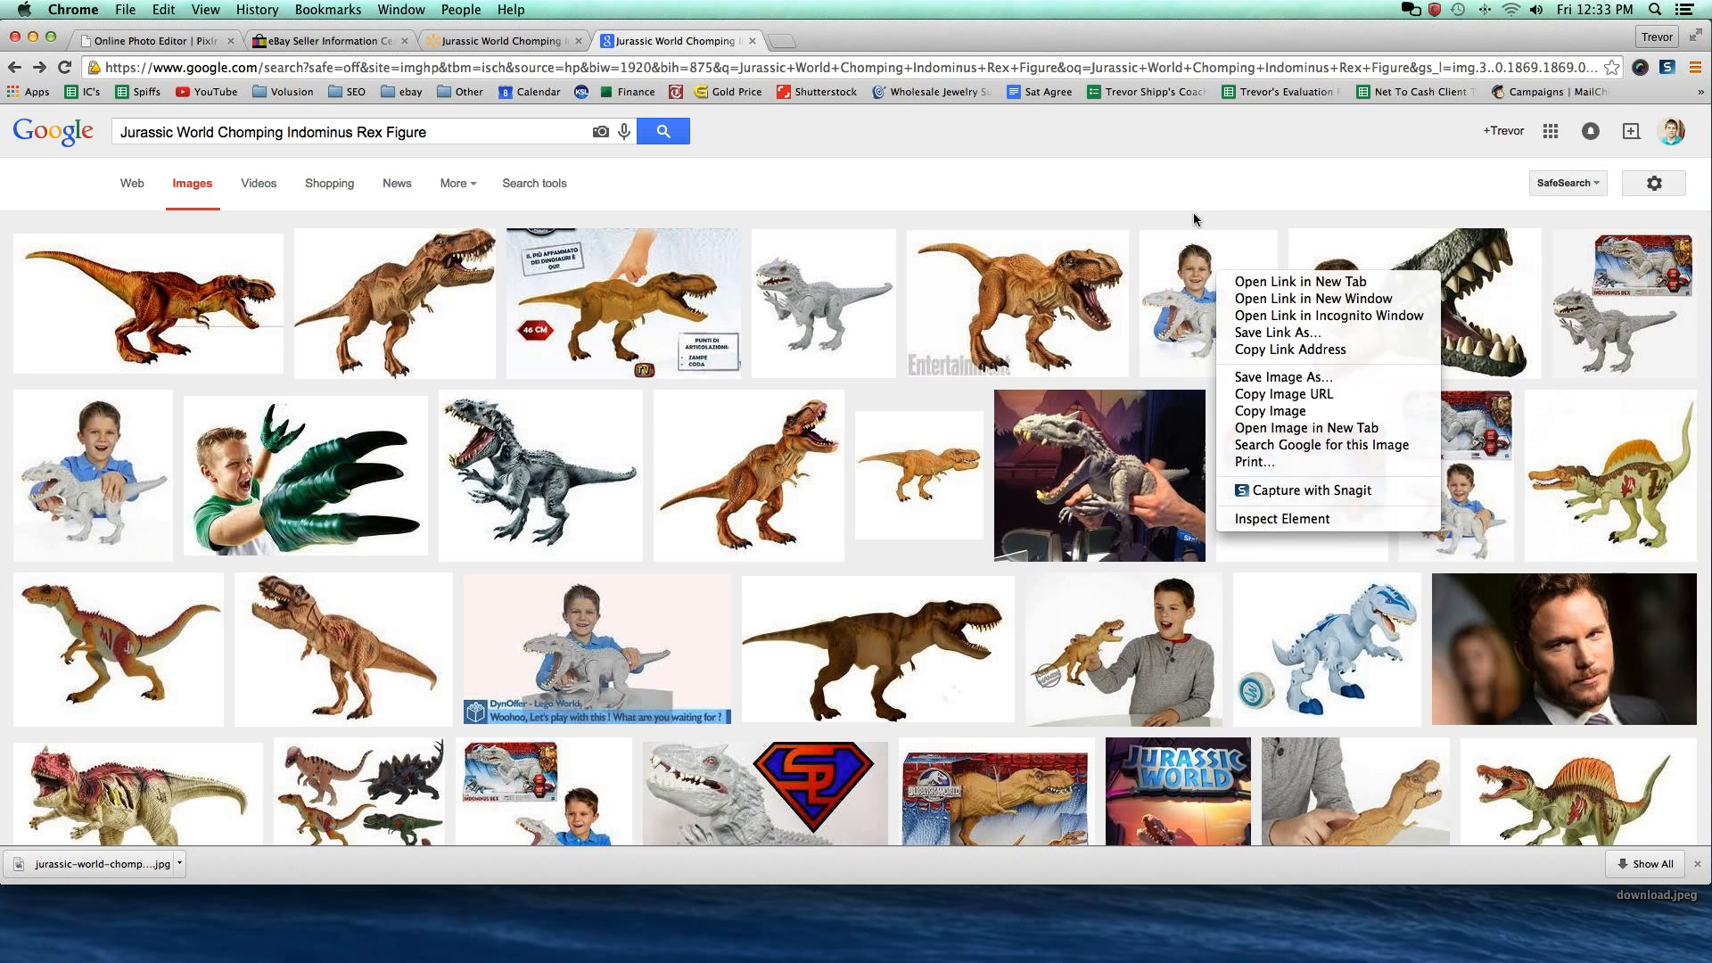
{"action": "left_click", "coordinate": [1194, 212]}
{"action": "right_click", "coordinate": [1194, 274]}
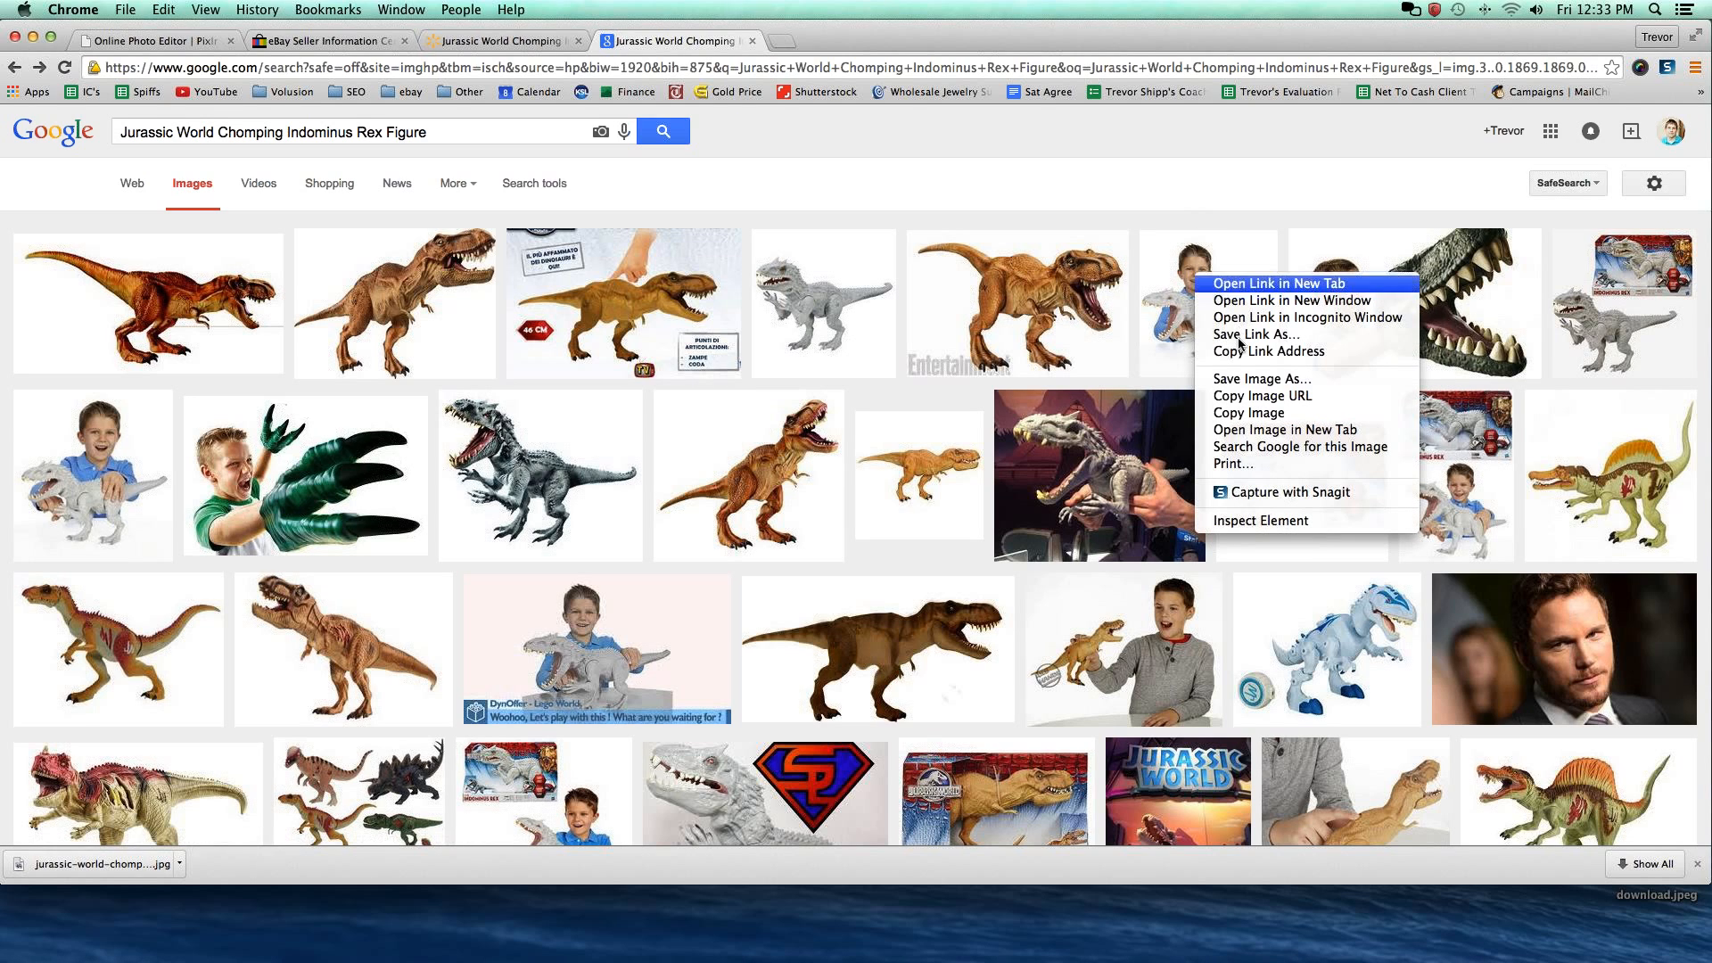
{"action": "left_click", "coordinate": [1244, 381]}
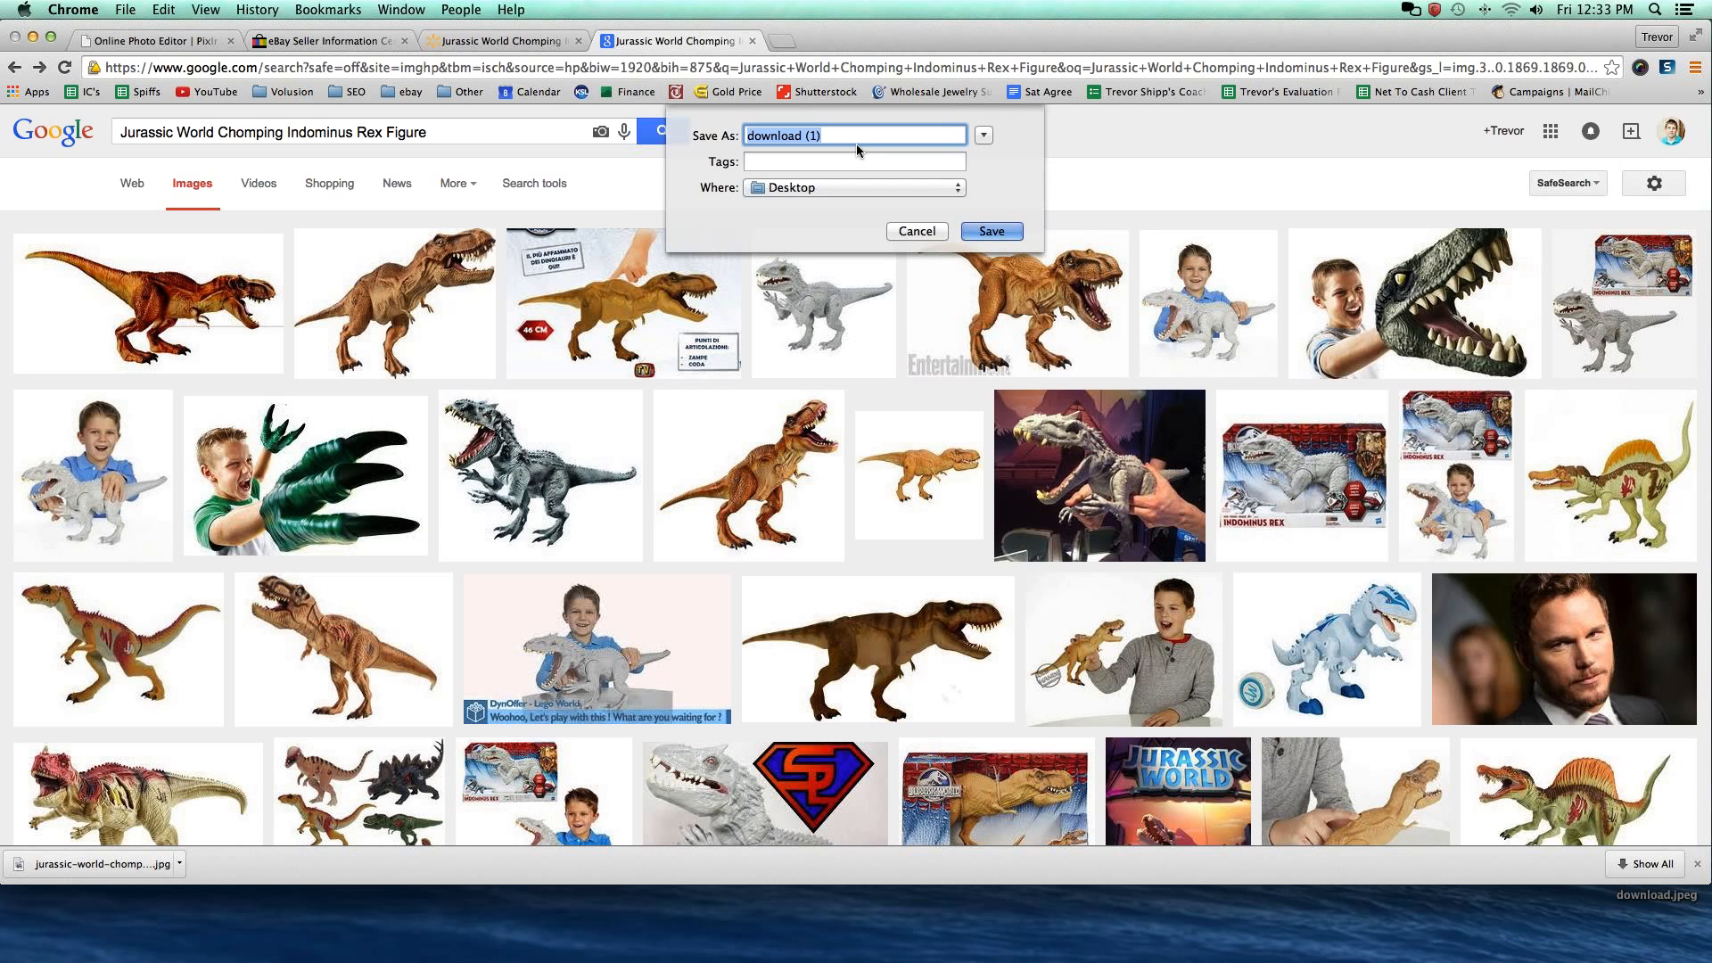
{"action": "type", "text": "original"}
{"action": "key", "text": "Return"}
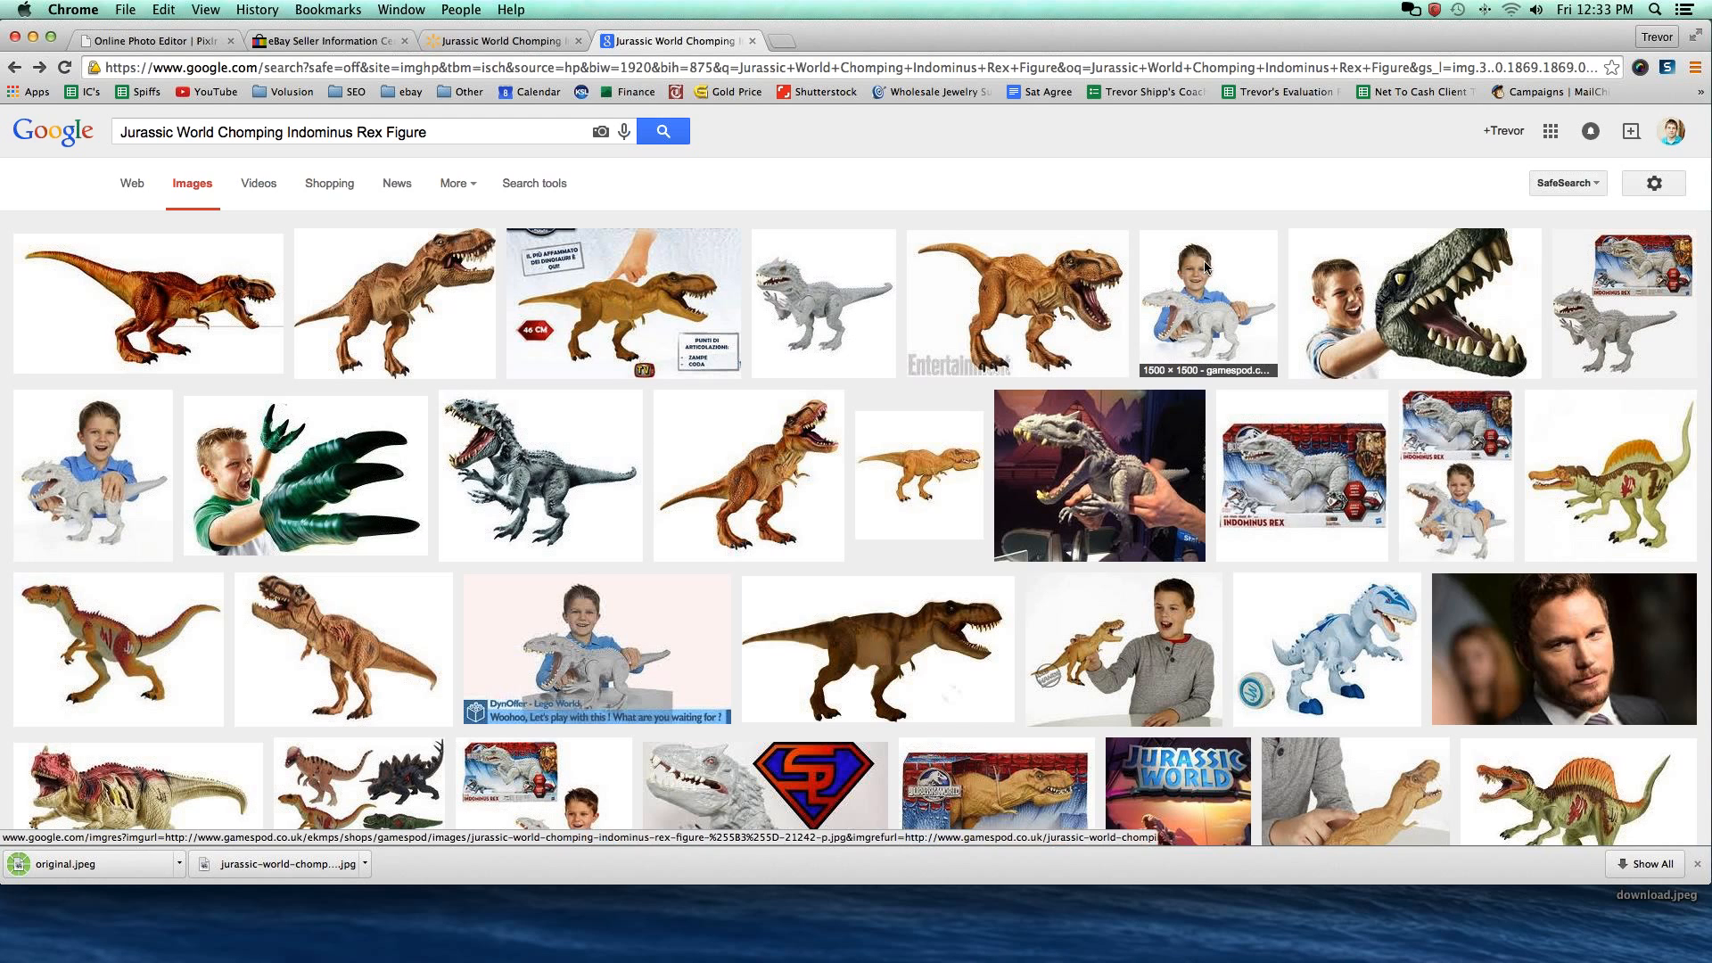
Switch to Pixlr Editor and close the blue shoe image without saving it.
{"action": "left_click", "coordinate": [460, 46]}
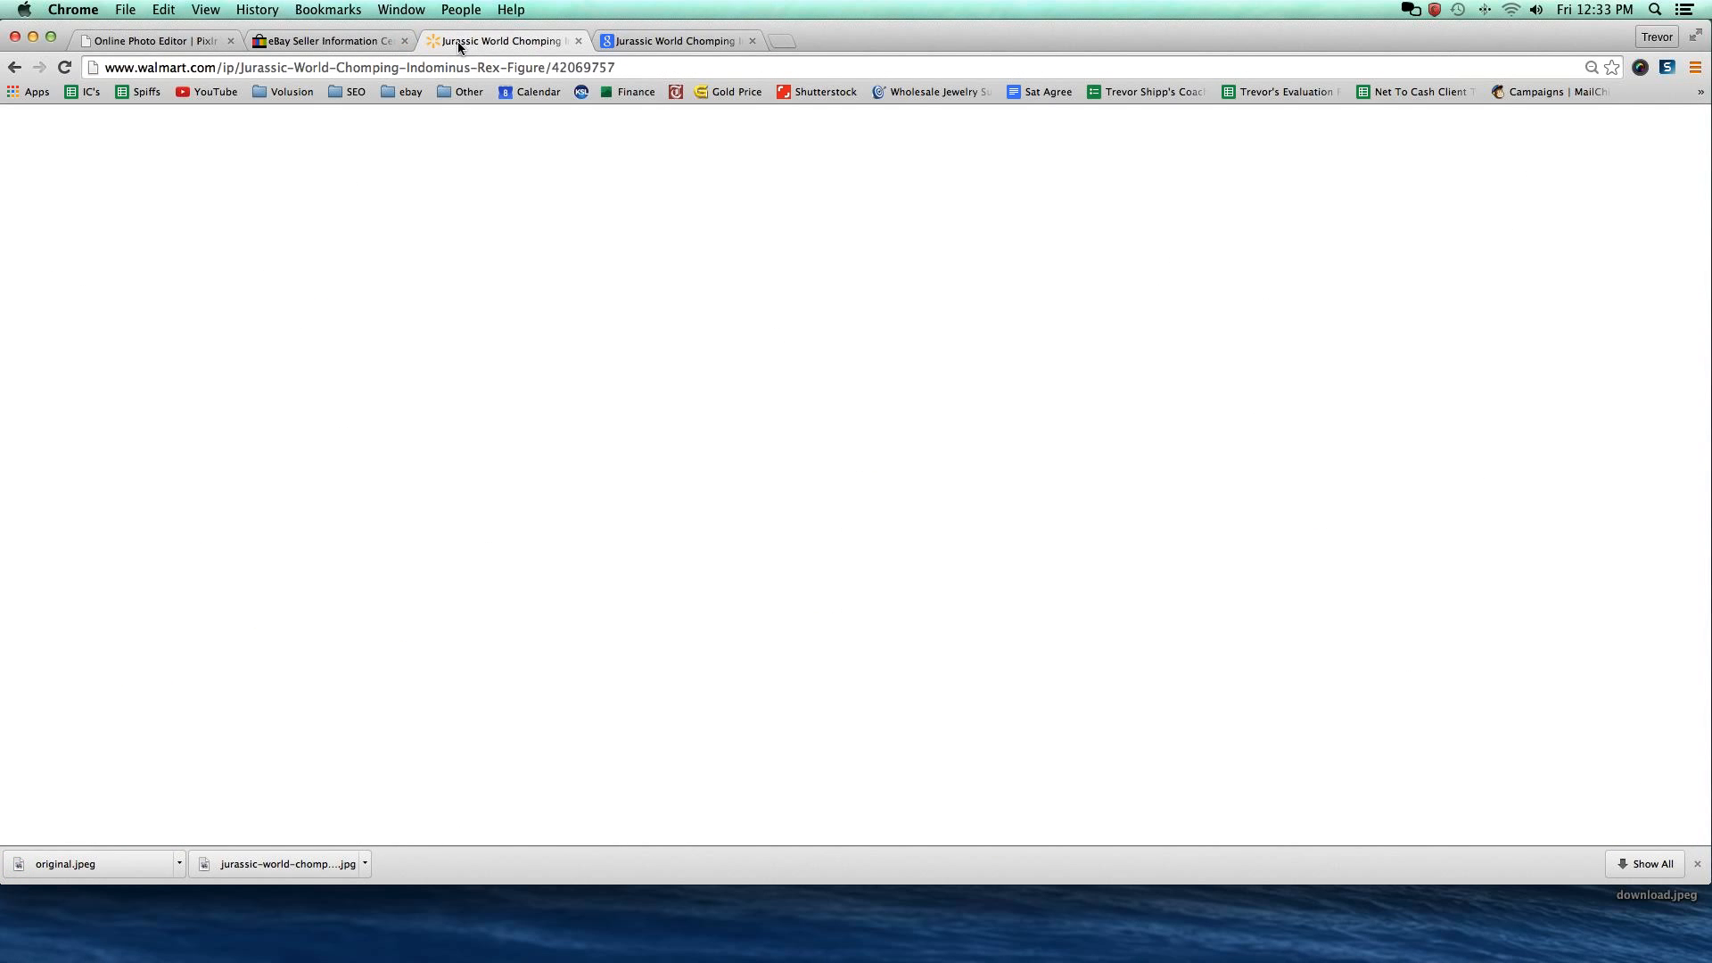
{"action": "left_click", "coordinate": [326, 41]}
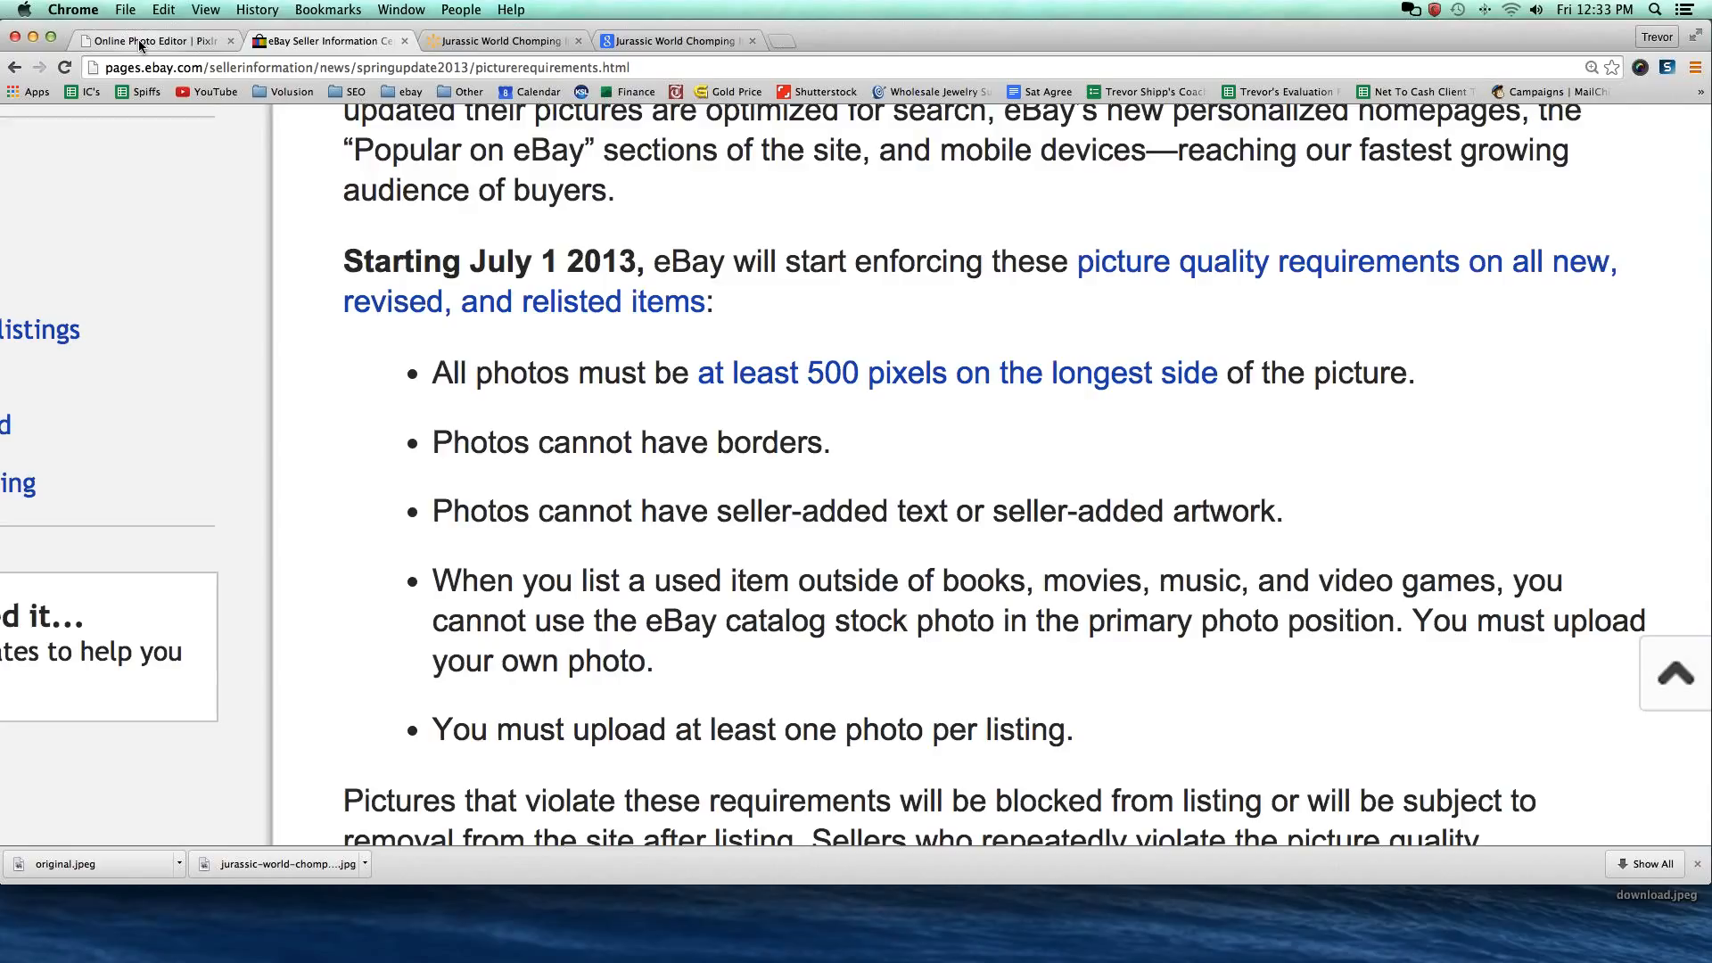
{"action": "left_click", "coordinate": [140, 42]}
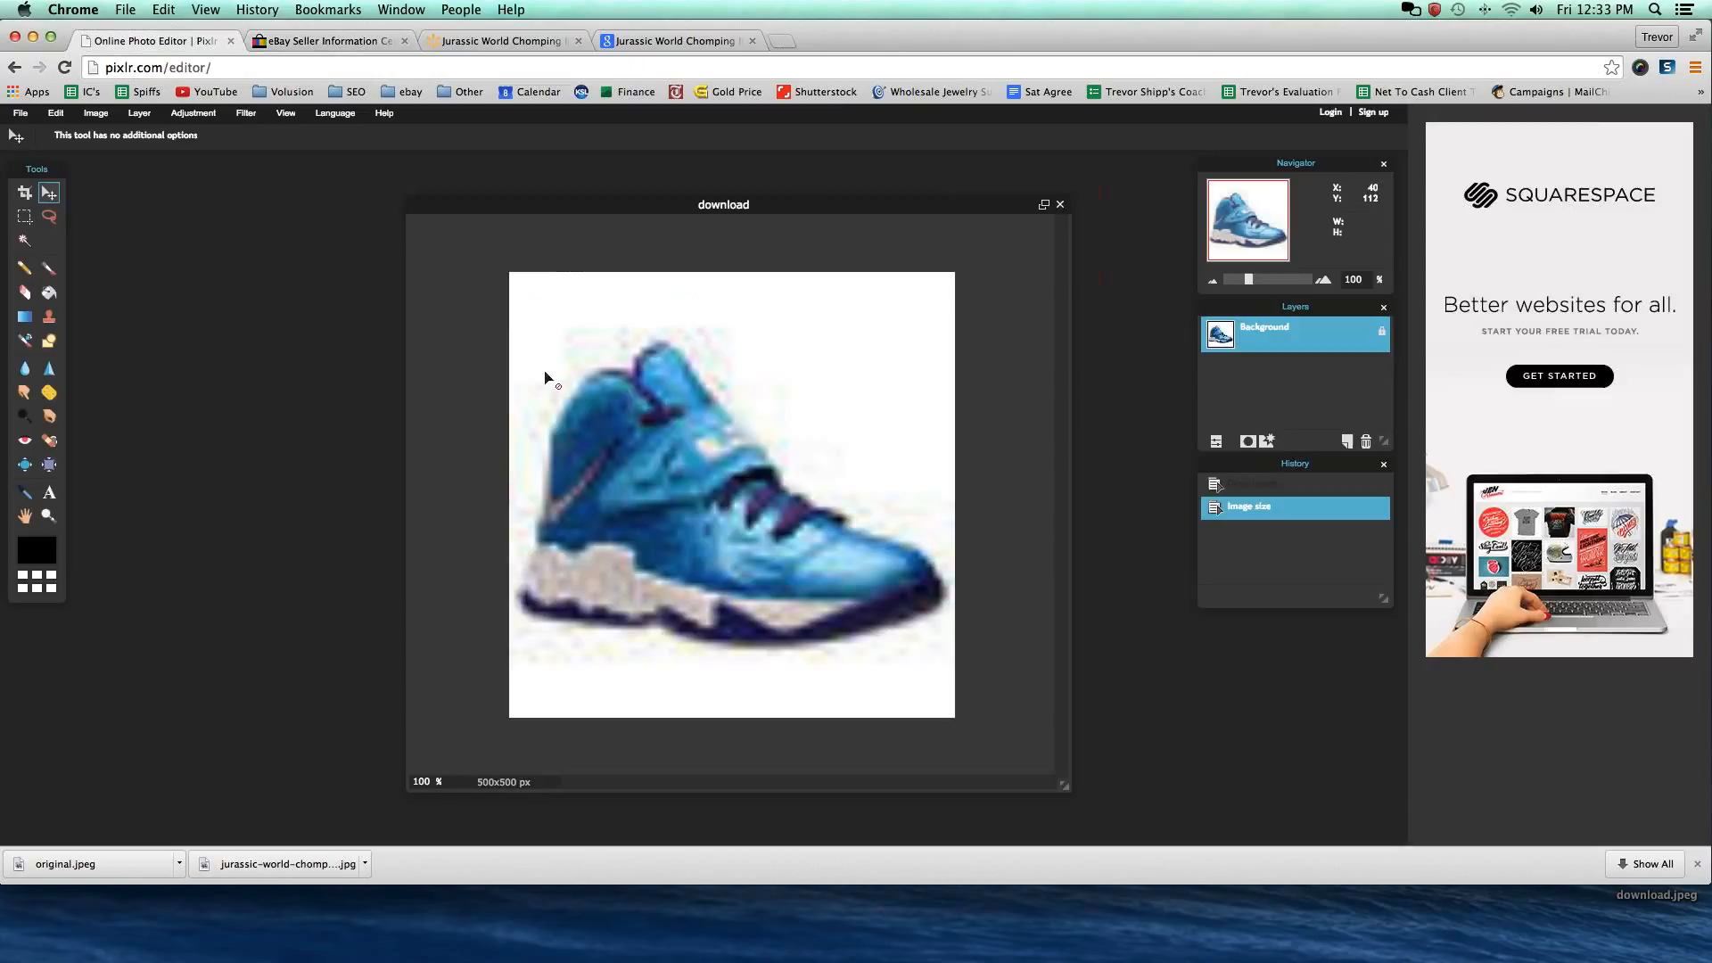
{"action": "left_click", "coordinate": [1061, 206]}
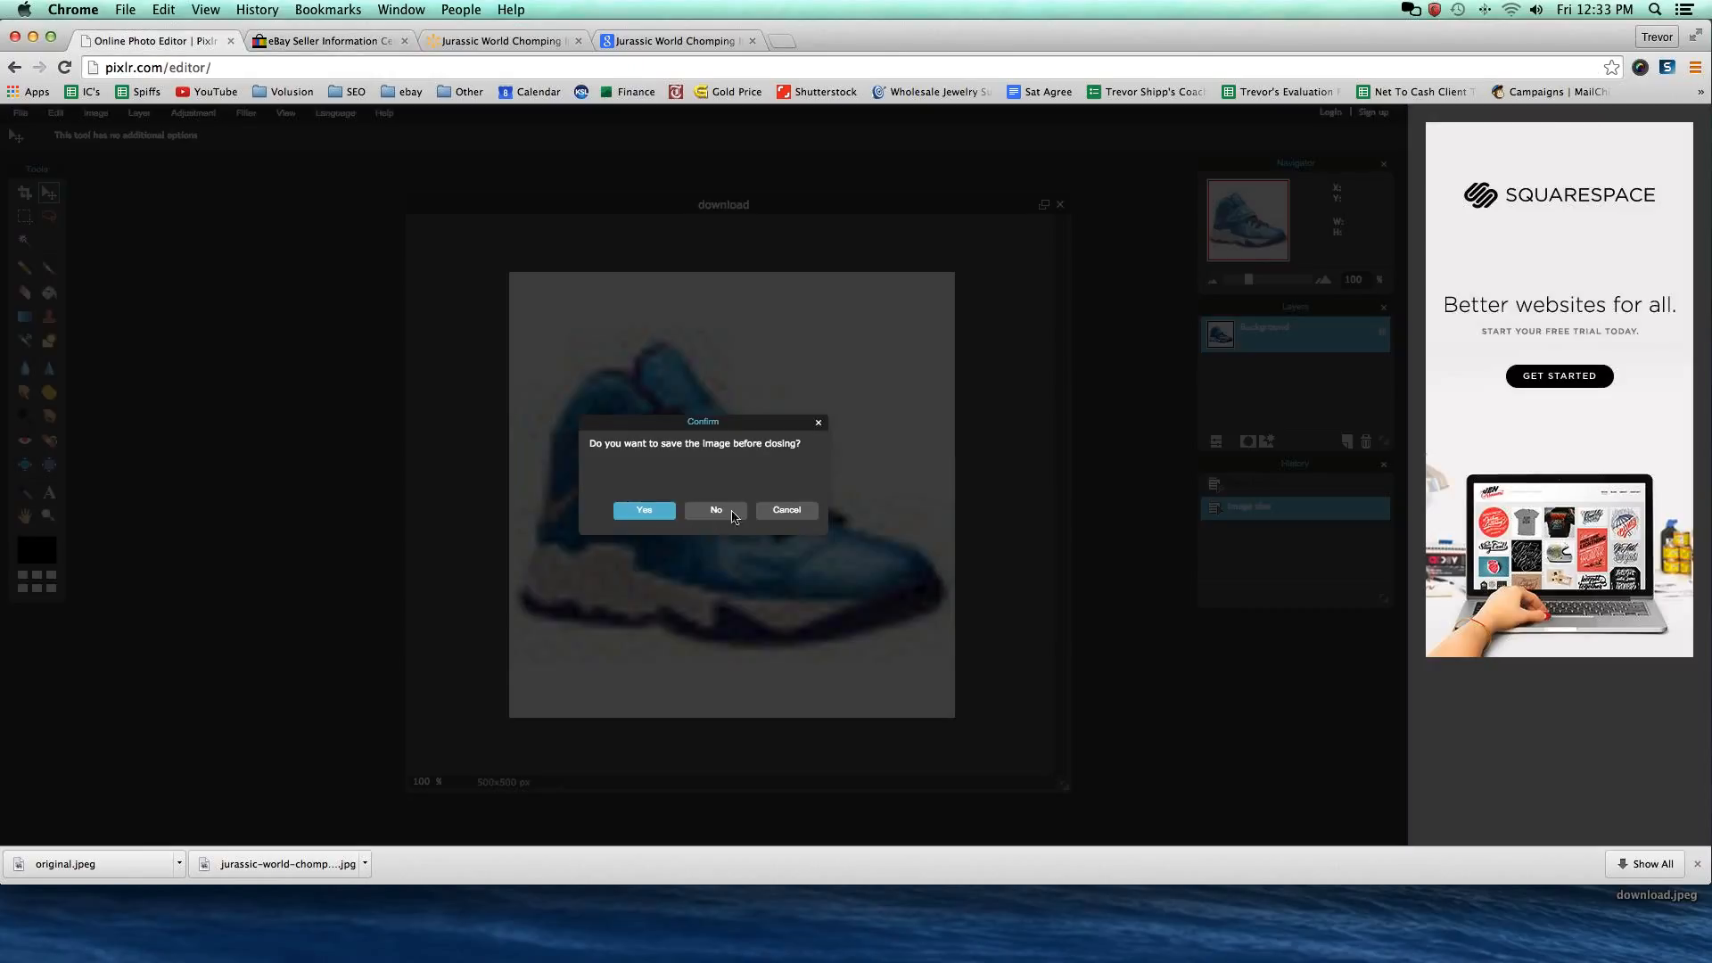
{"action": "left_click", "coordinate": [642, 512]}
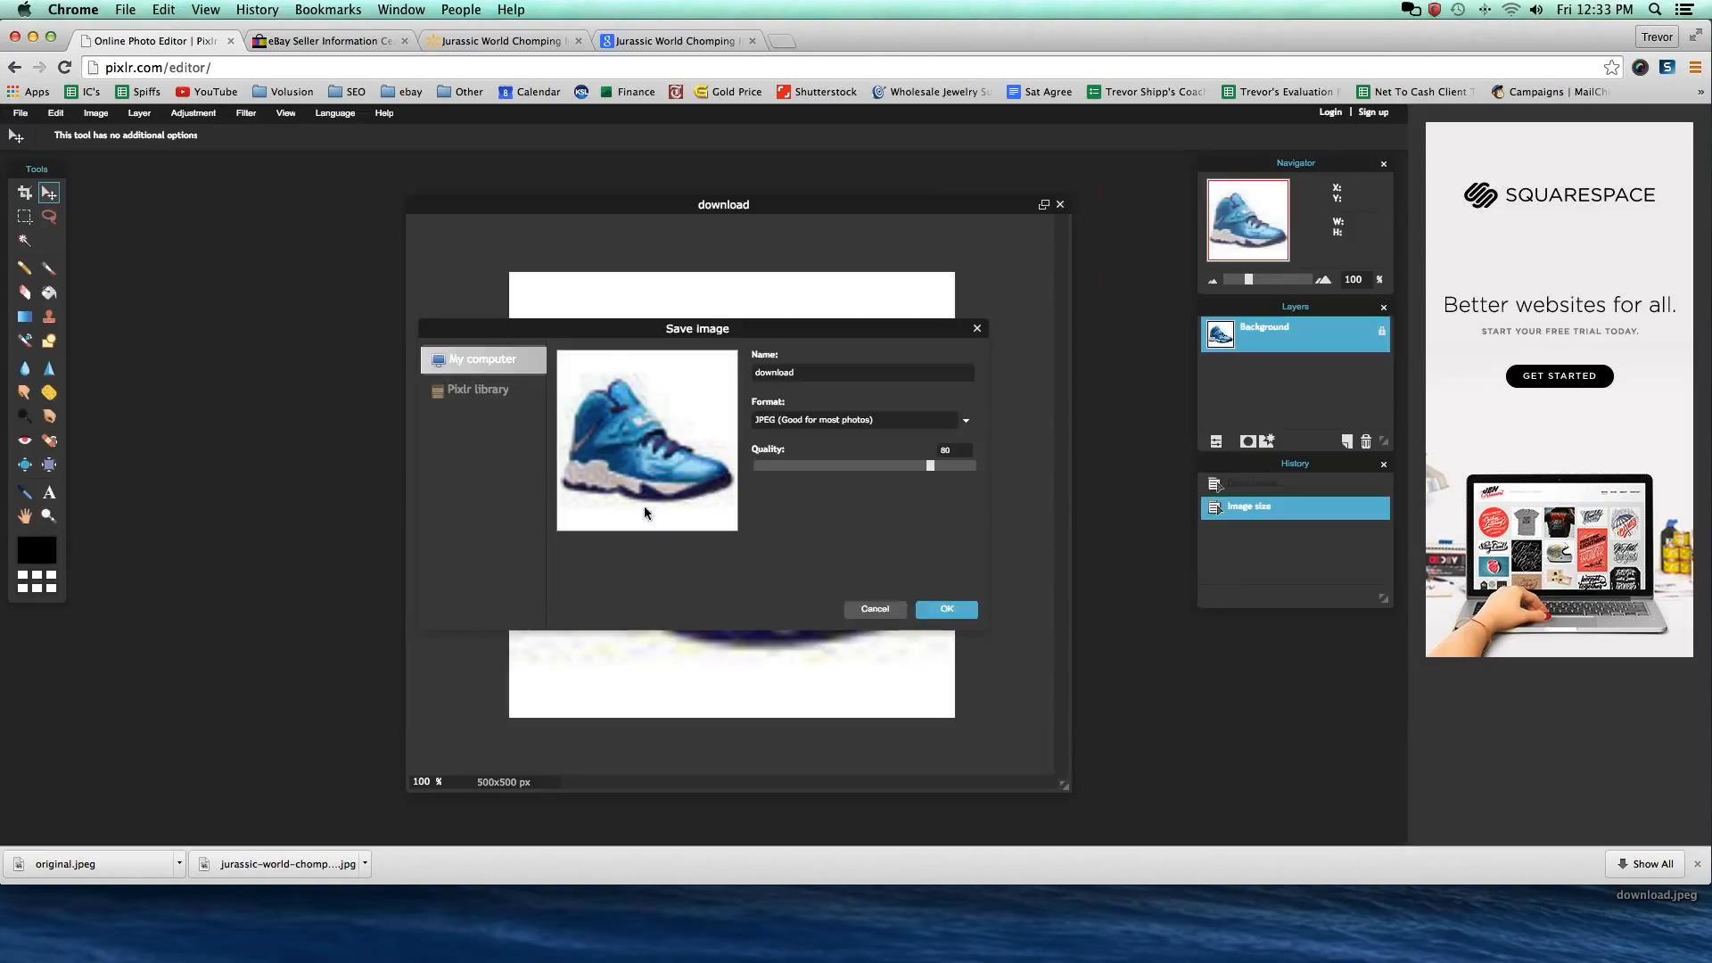
{"action": "left_click", "coordinate": [892, 609]}
{"action": "left_click", "coordinate": [1062, 206]}
{"action": "left_click", "coordinate": [722, 517]}
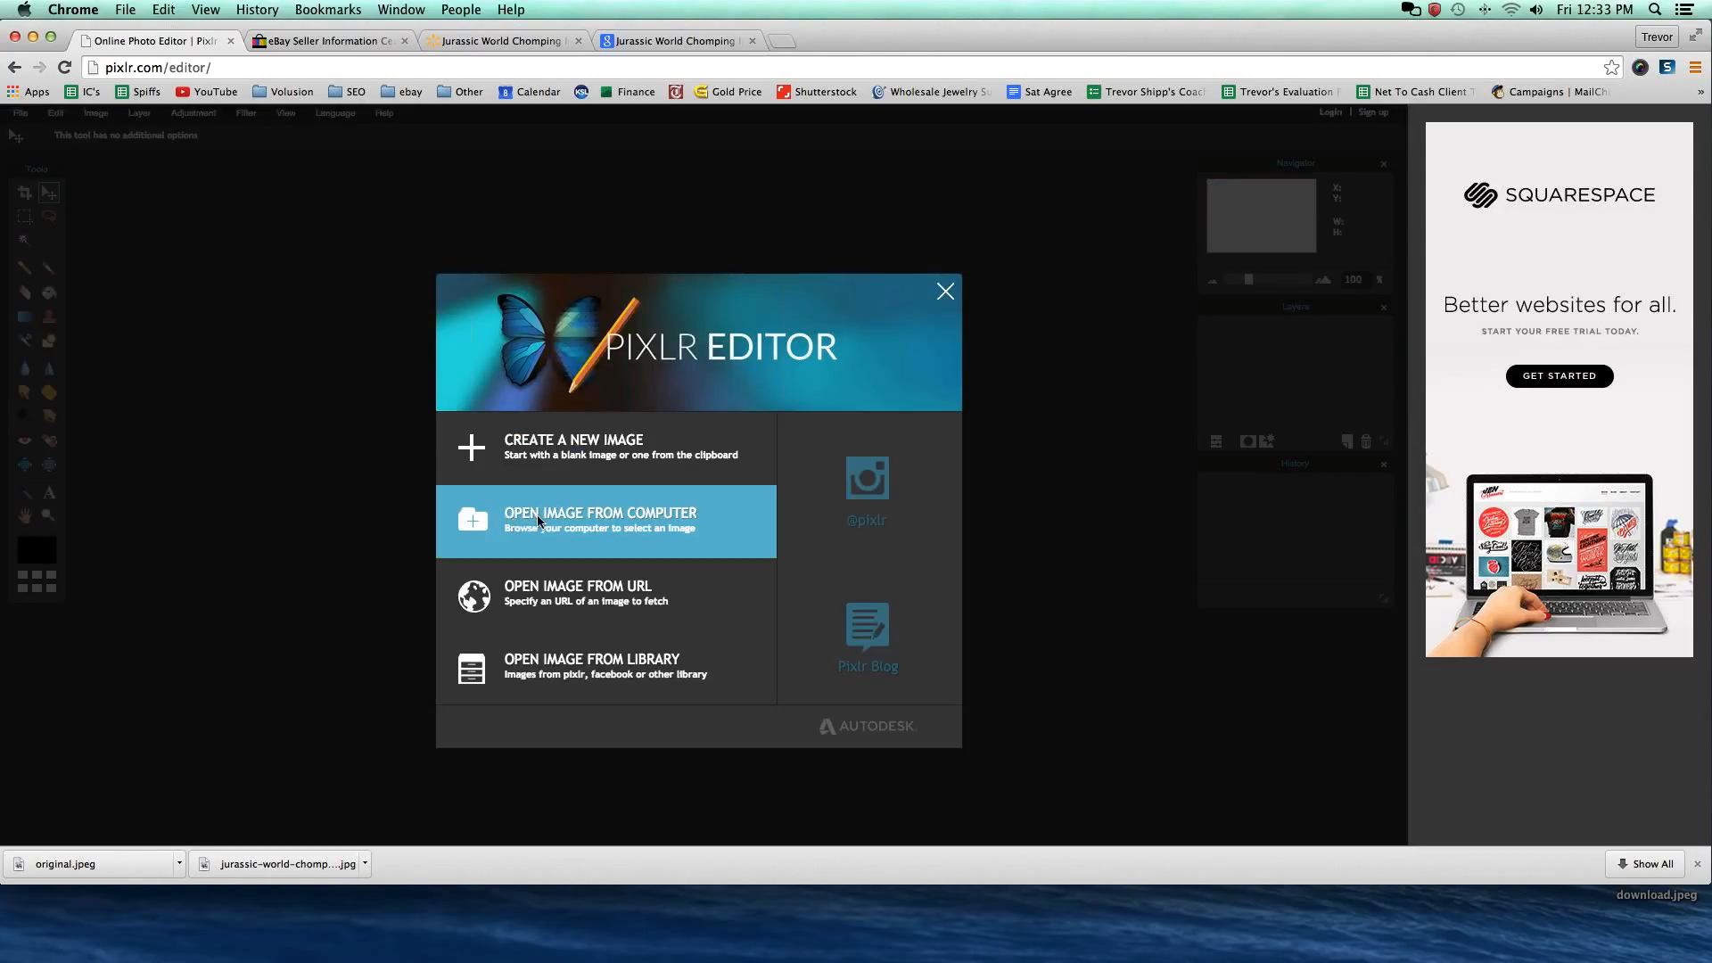
Open original.jpeg from the Desktop and move its image window toward the middle of the workspace.
{"action": "left_click", "coordinate": [540, 517]}
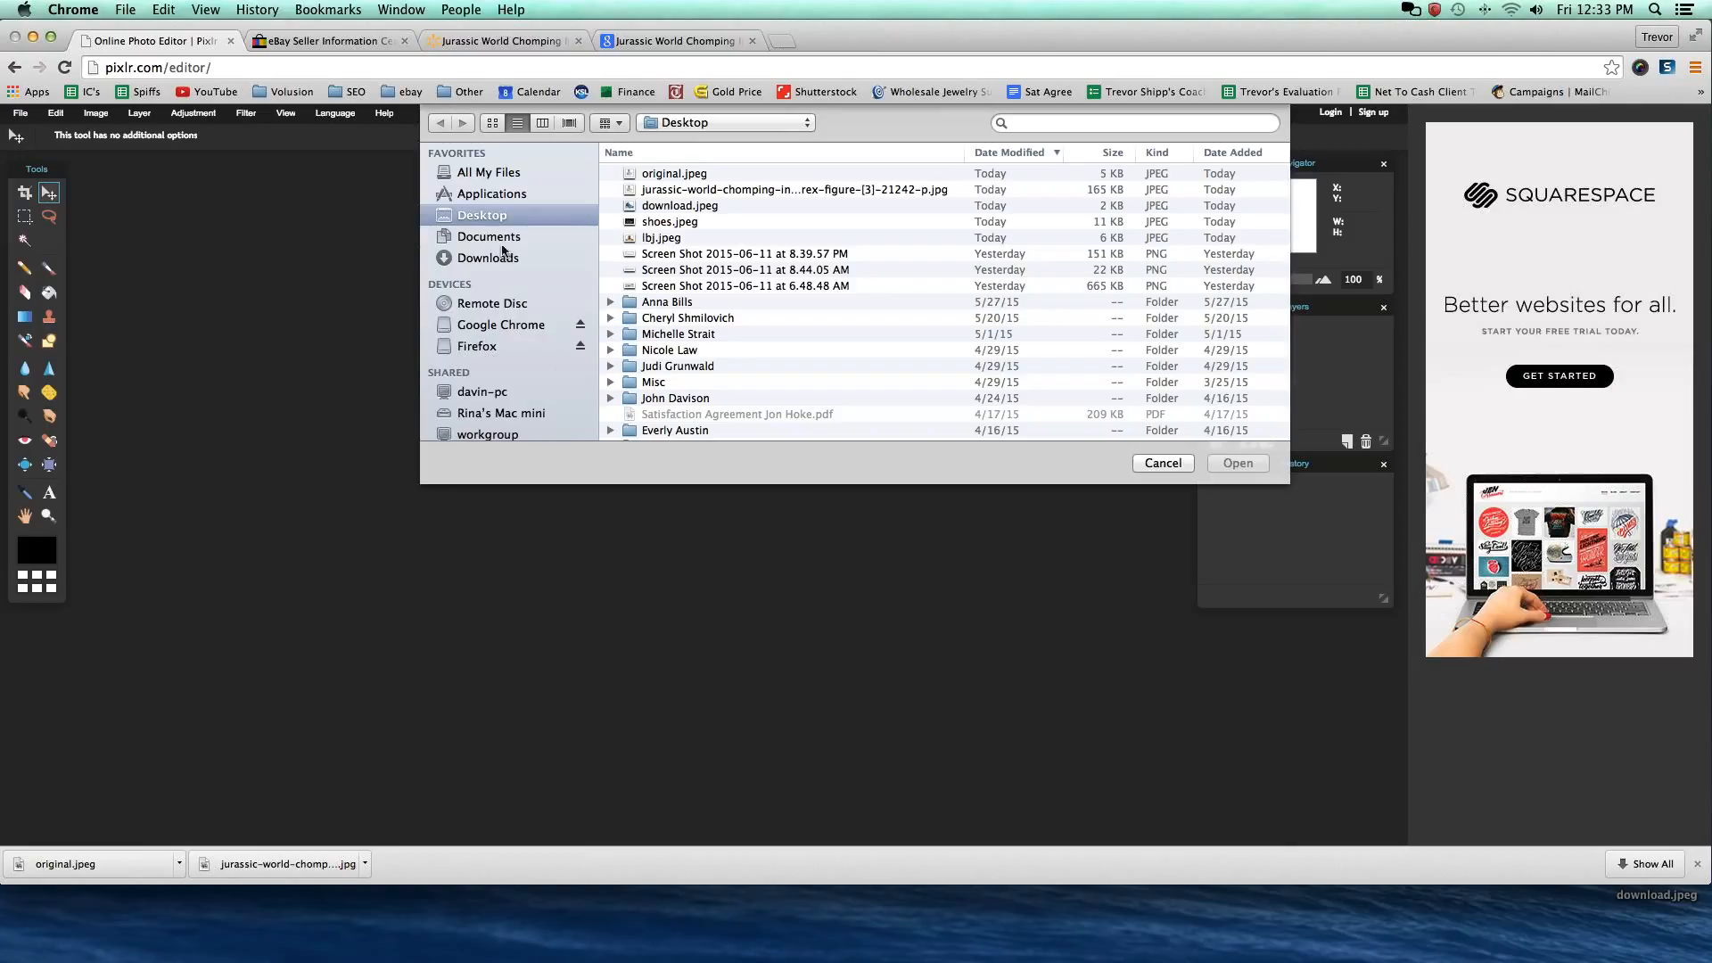
{"action": "left_click", "coordinate": [665, 175]}
{"action": "key", "text": "Return"}
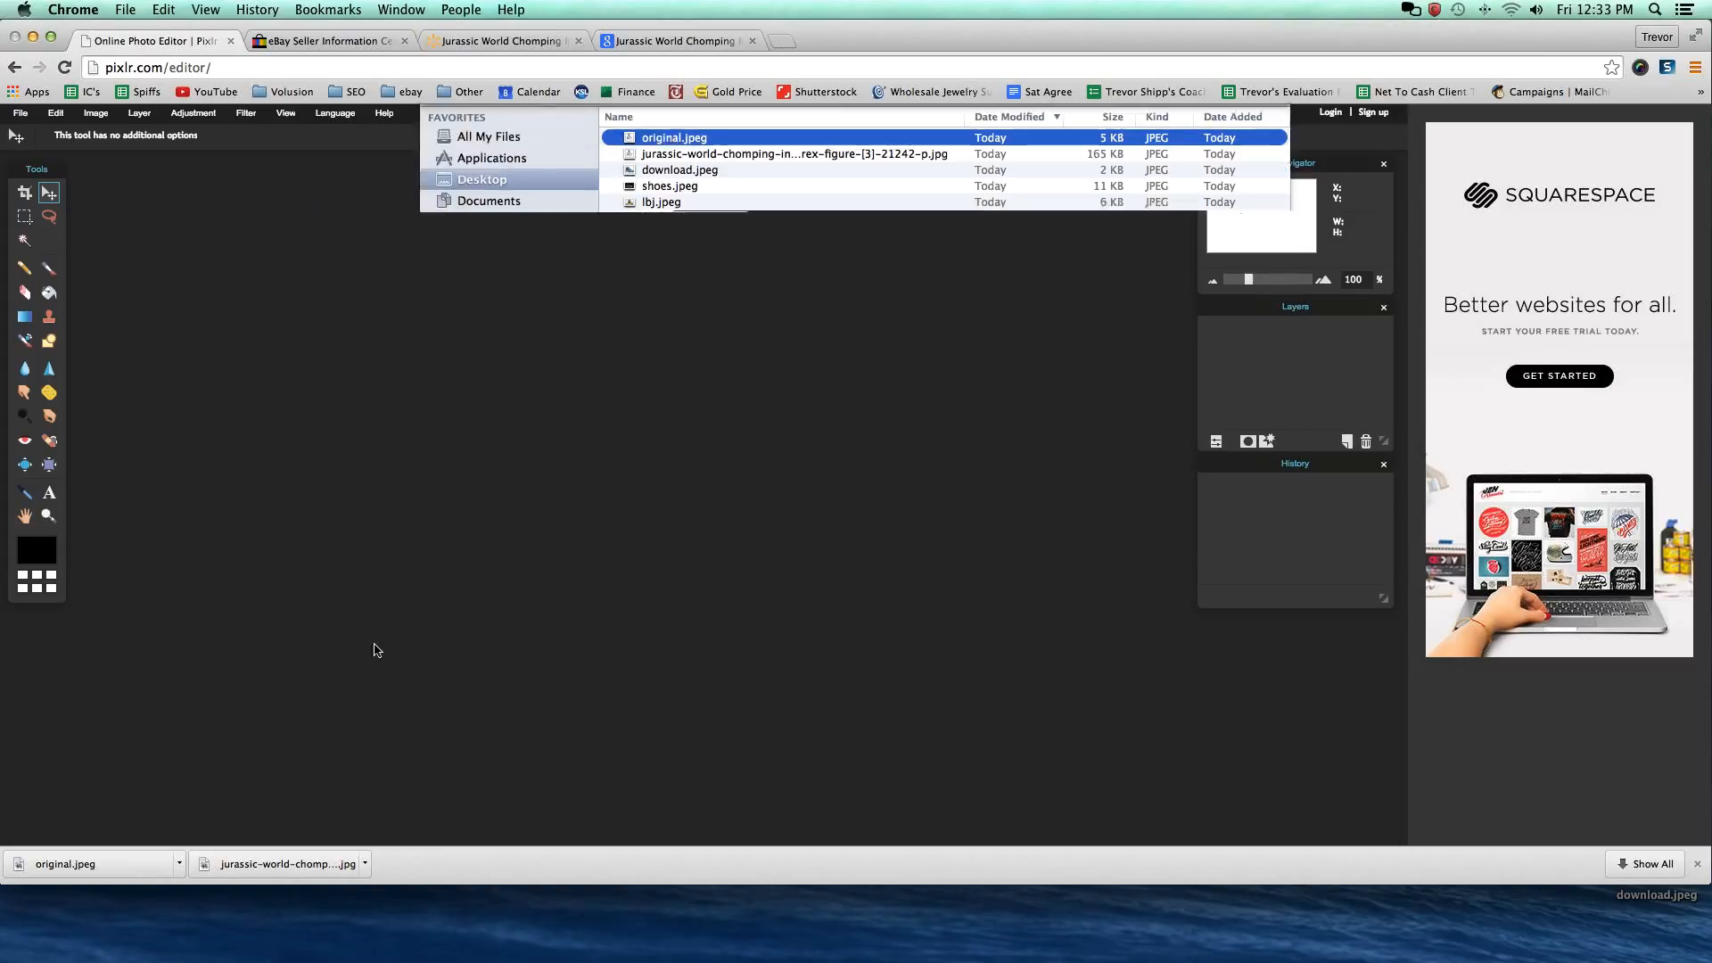
{"action": "left_click_drag", "start_coordinate": [198, 168], "coordinate": [607, 317]}
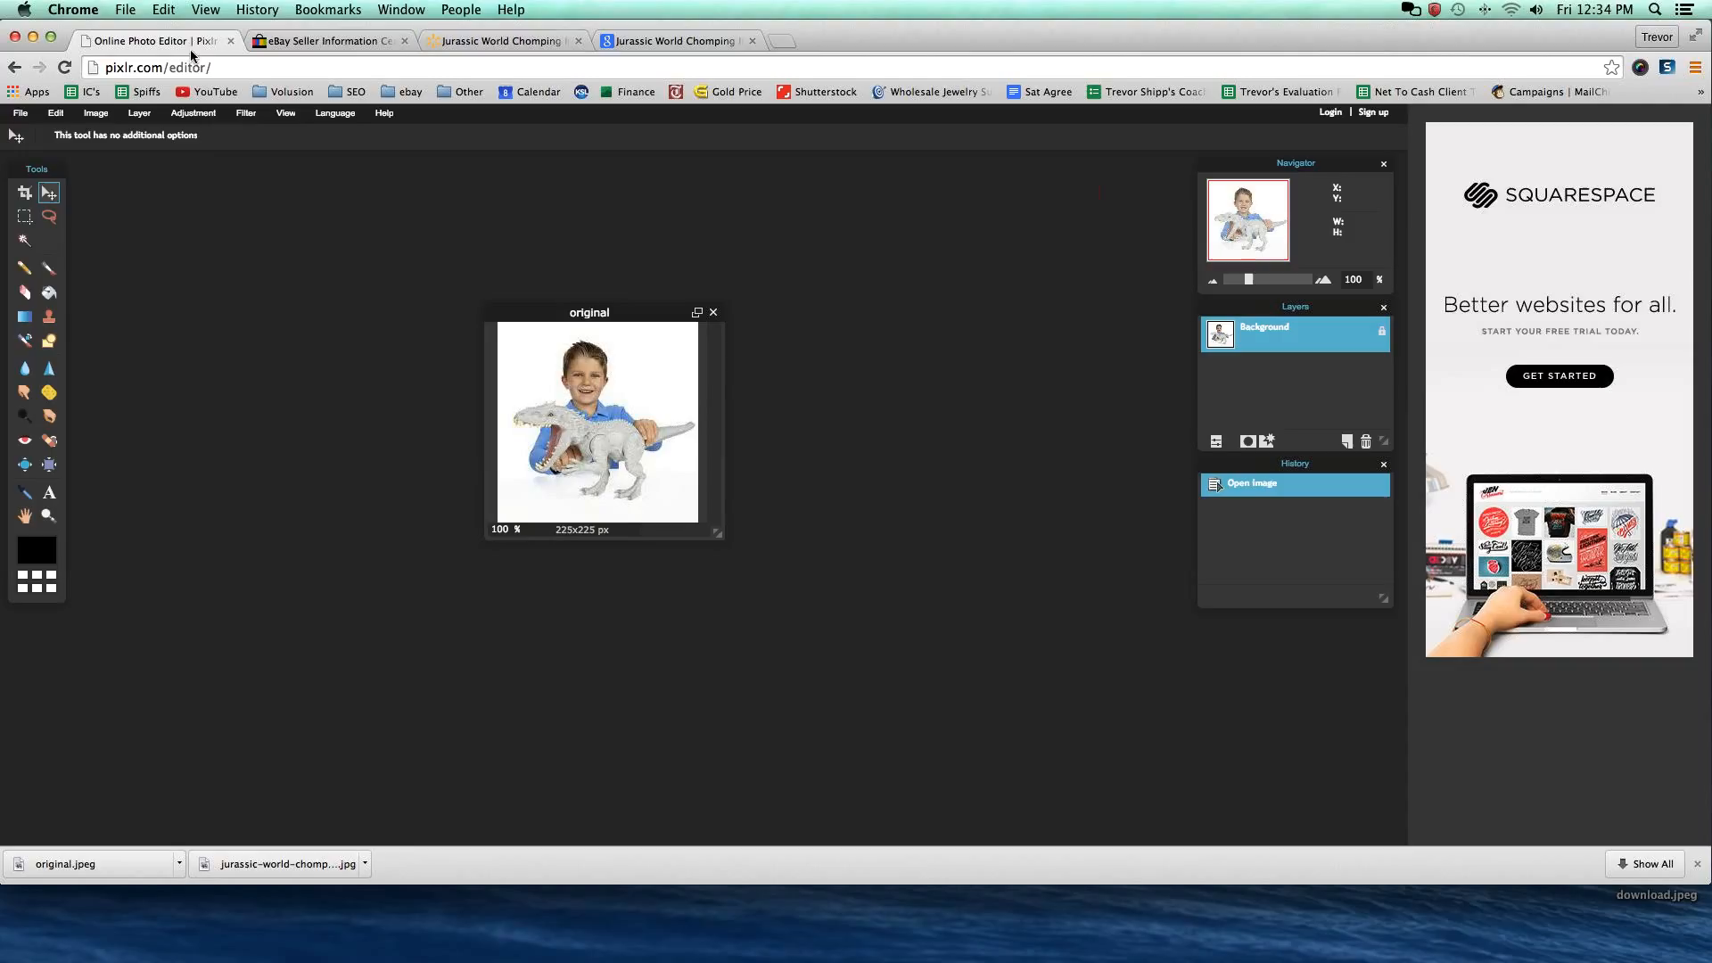
Open the full-size jurassic-world-chomping-indominus-rex-figure-[3]-21242-p.jpg from the Desktop alongside the small image.
{"action": "left_click", "coordinate": [20, 113]}
{"action": "left_click", "coordinate": [33, 151]}
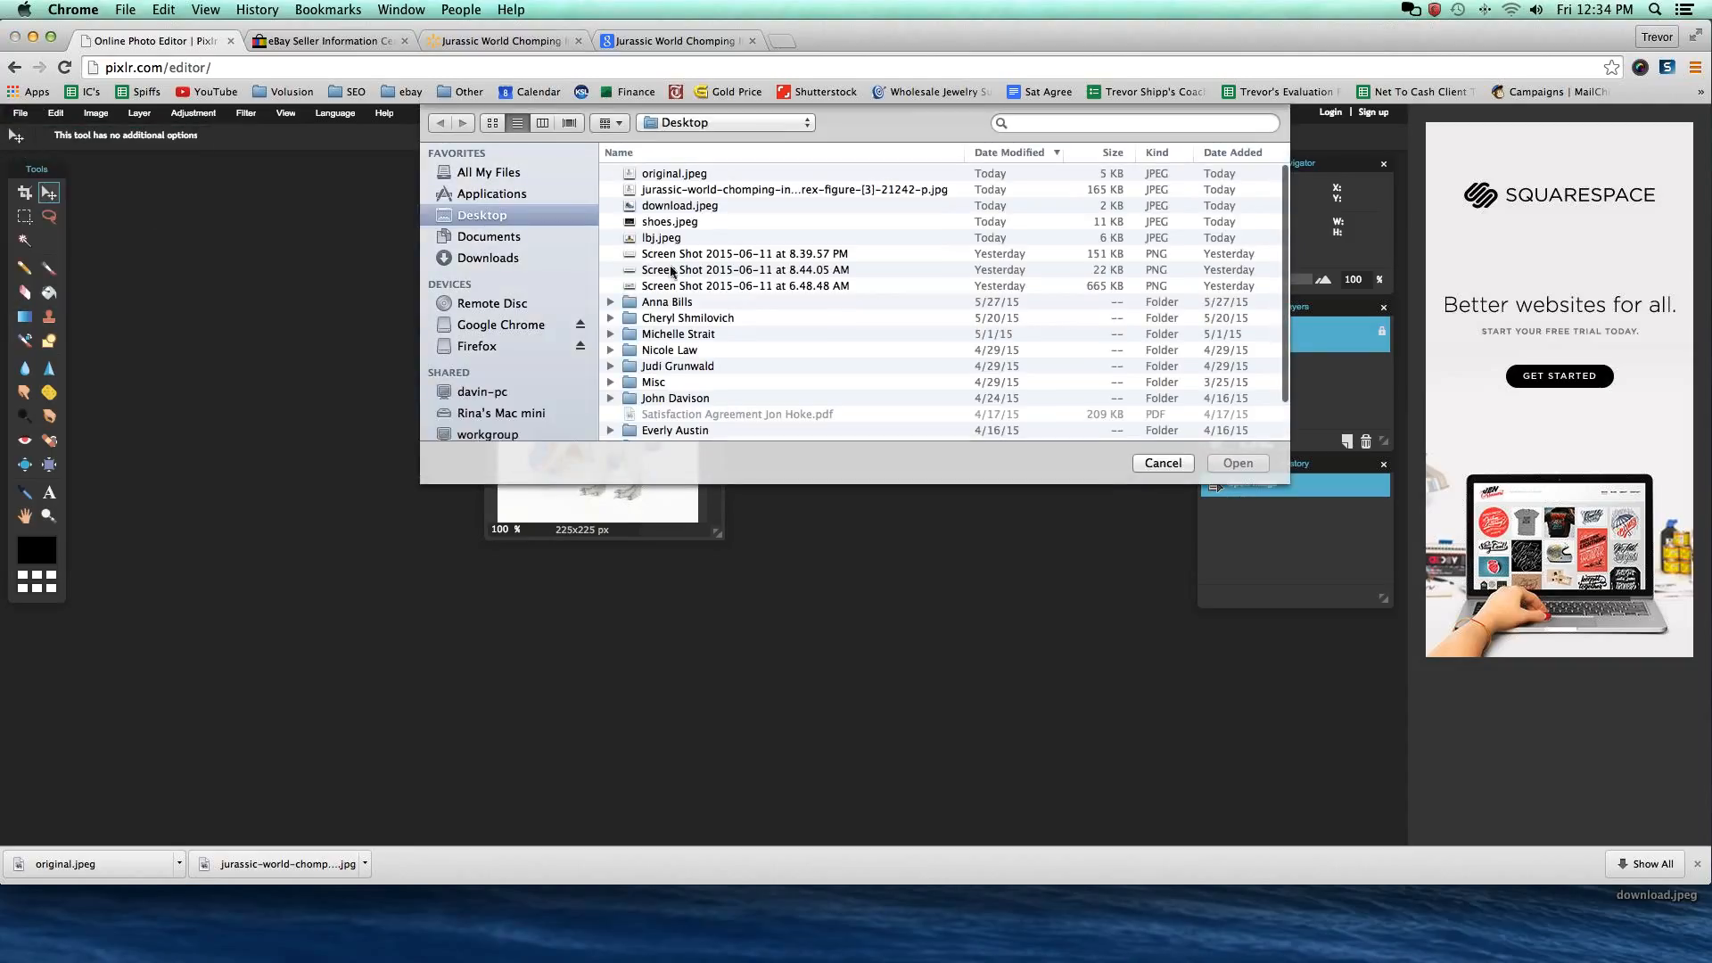
{"action": "left_click", "coordinate": [693, 193]}
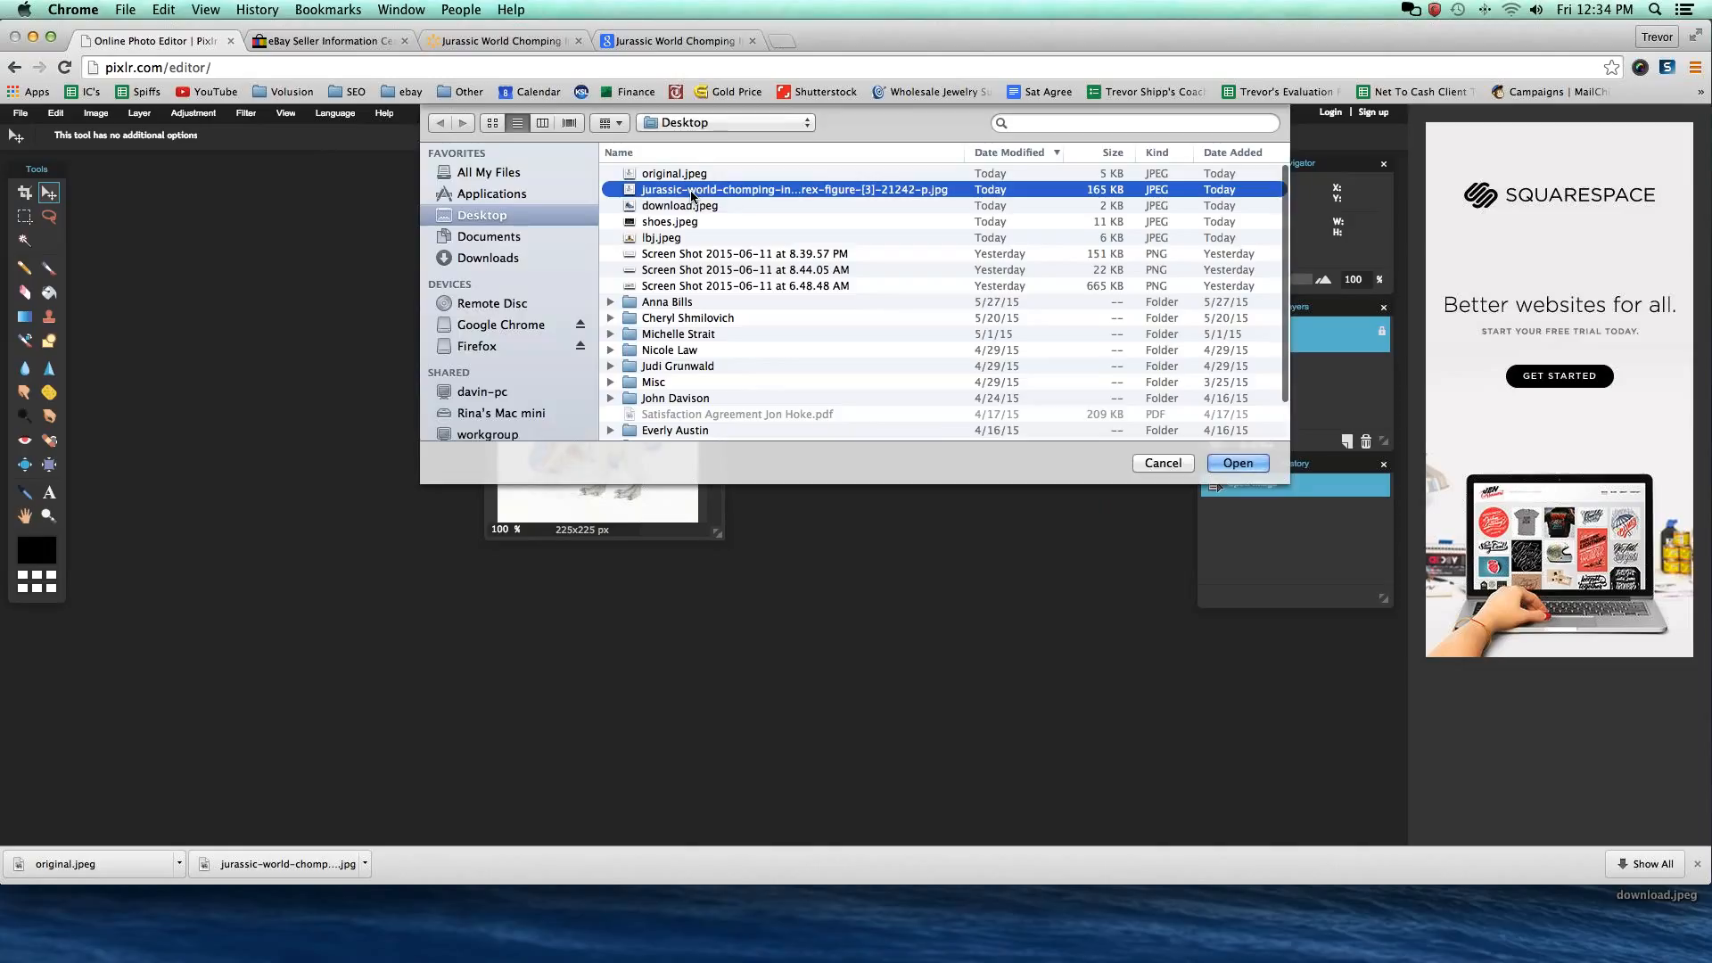
{"action": "double_click", "coordinate": [693, 192]}
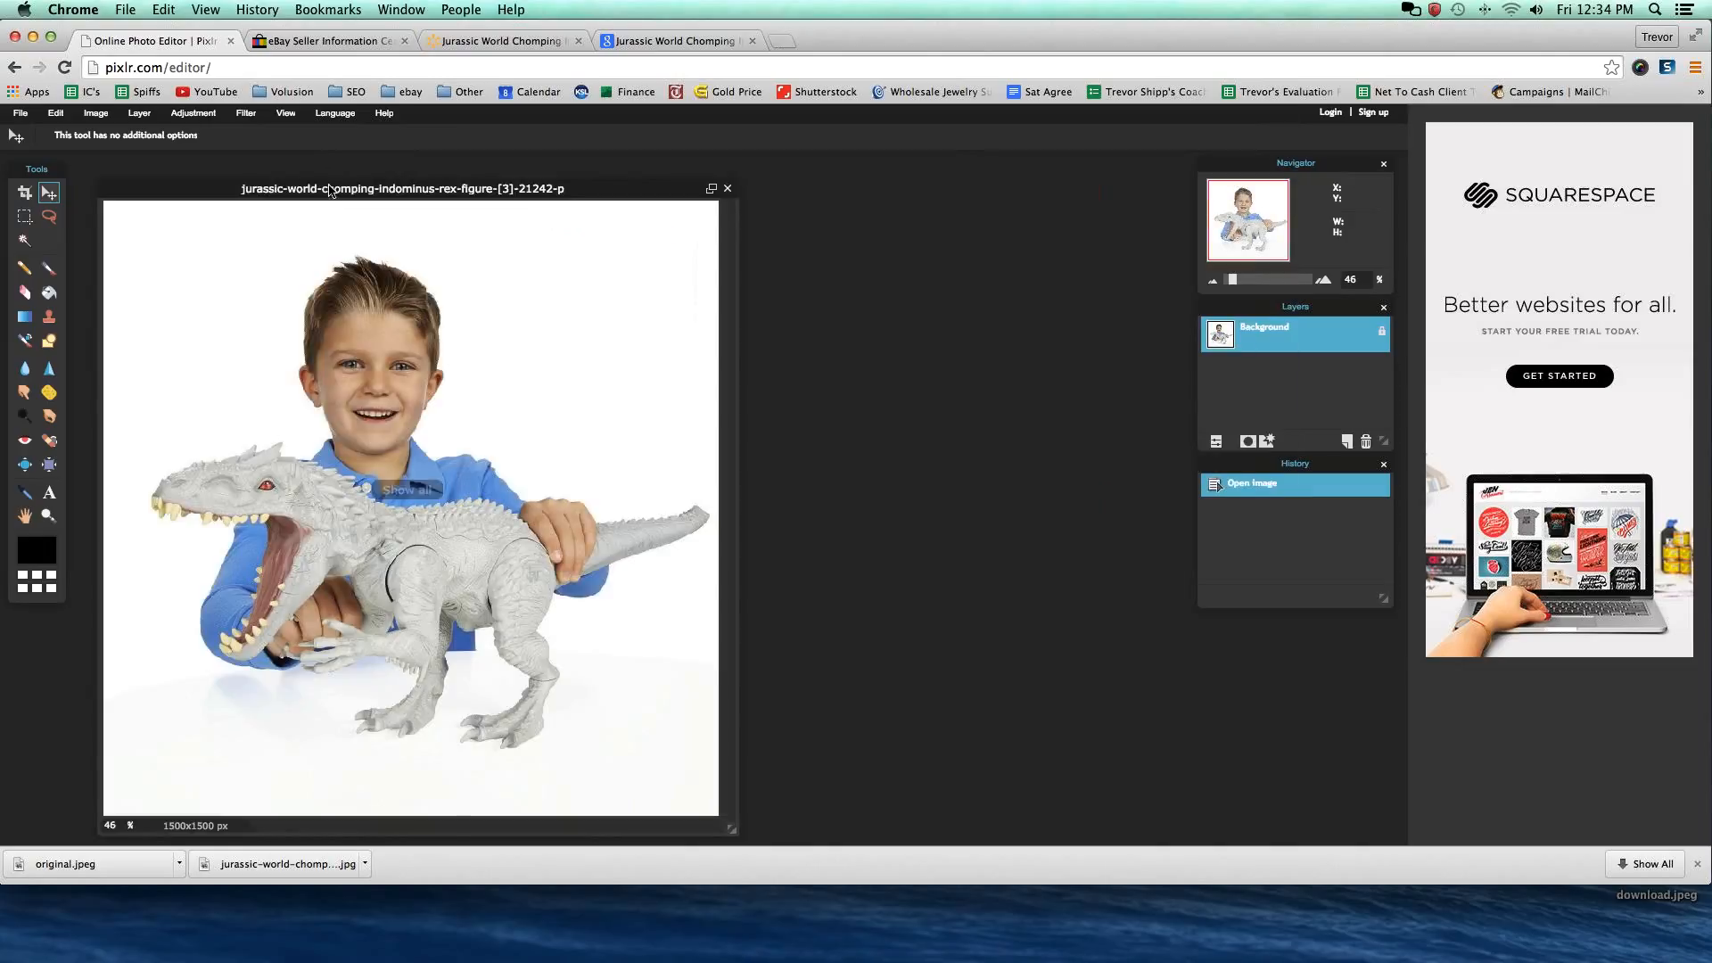
Move the large Indominus Rex image window toward the middle of the workspace, set its zoom to 100% and widen the window.
{"action": "left_click_drag", "start_coordinate": [330, 190], "coordinate": [559, 152]}
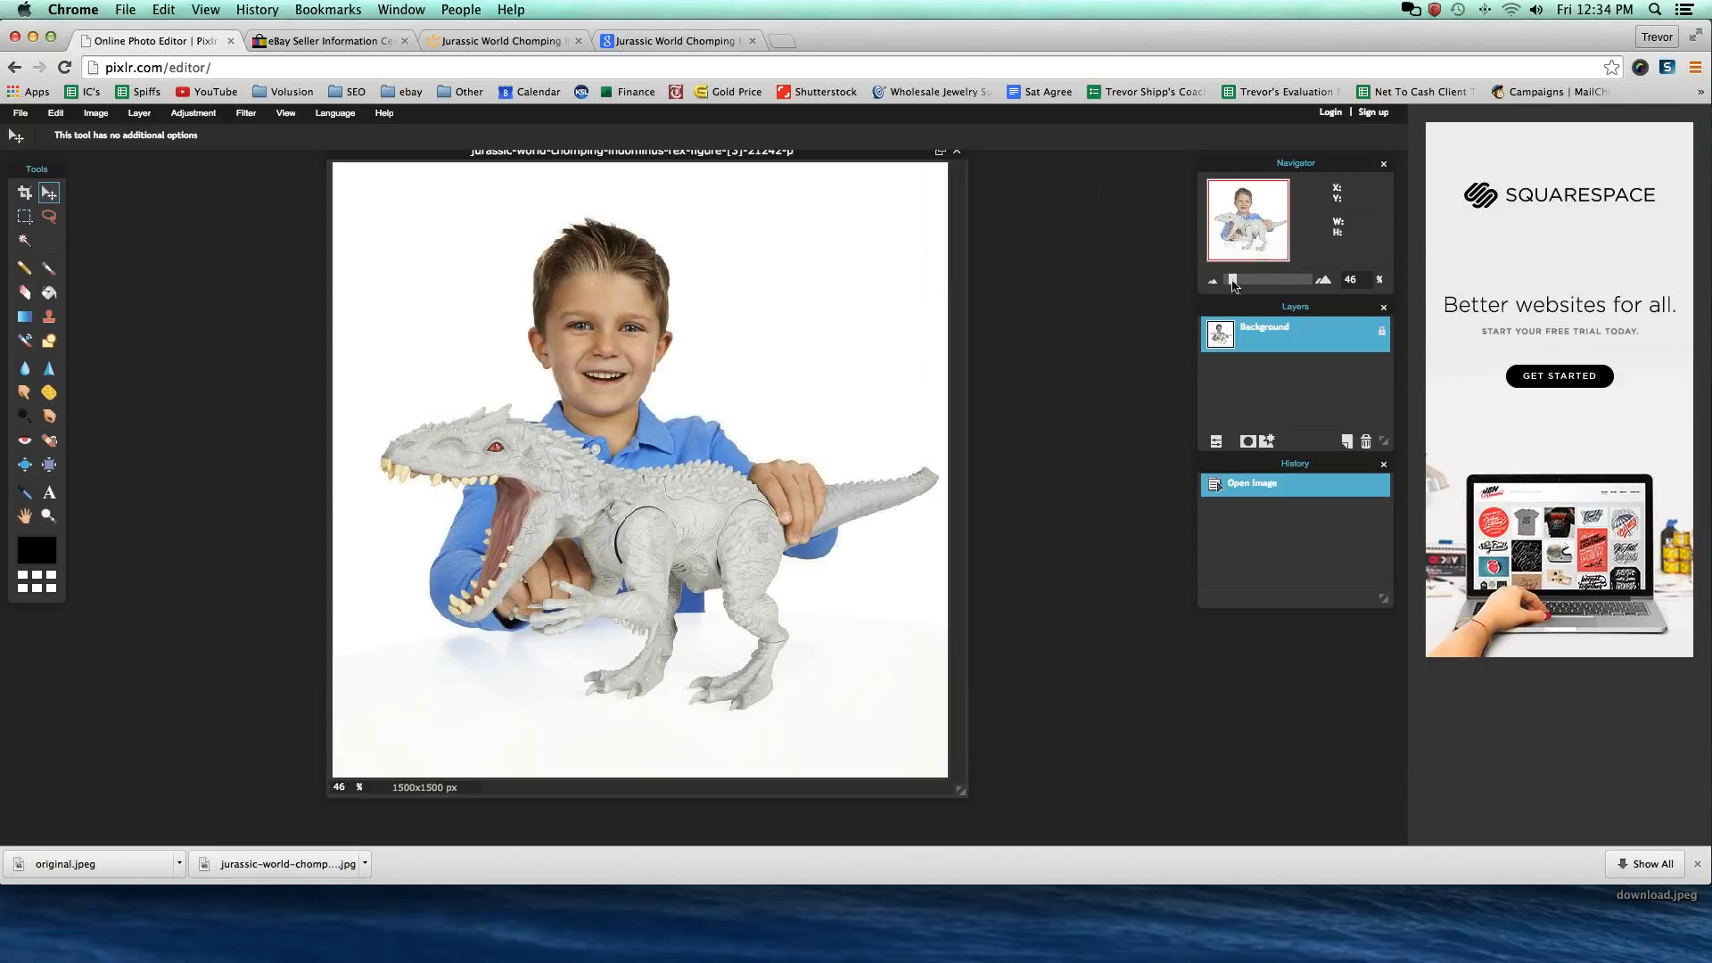
{"action": "key", "text": "BackSpace"}
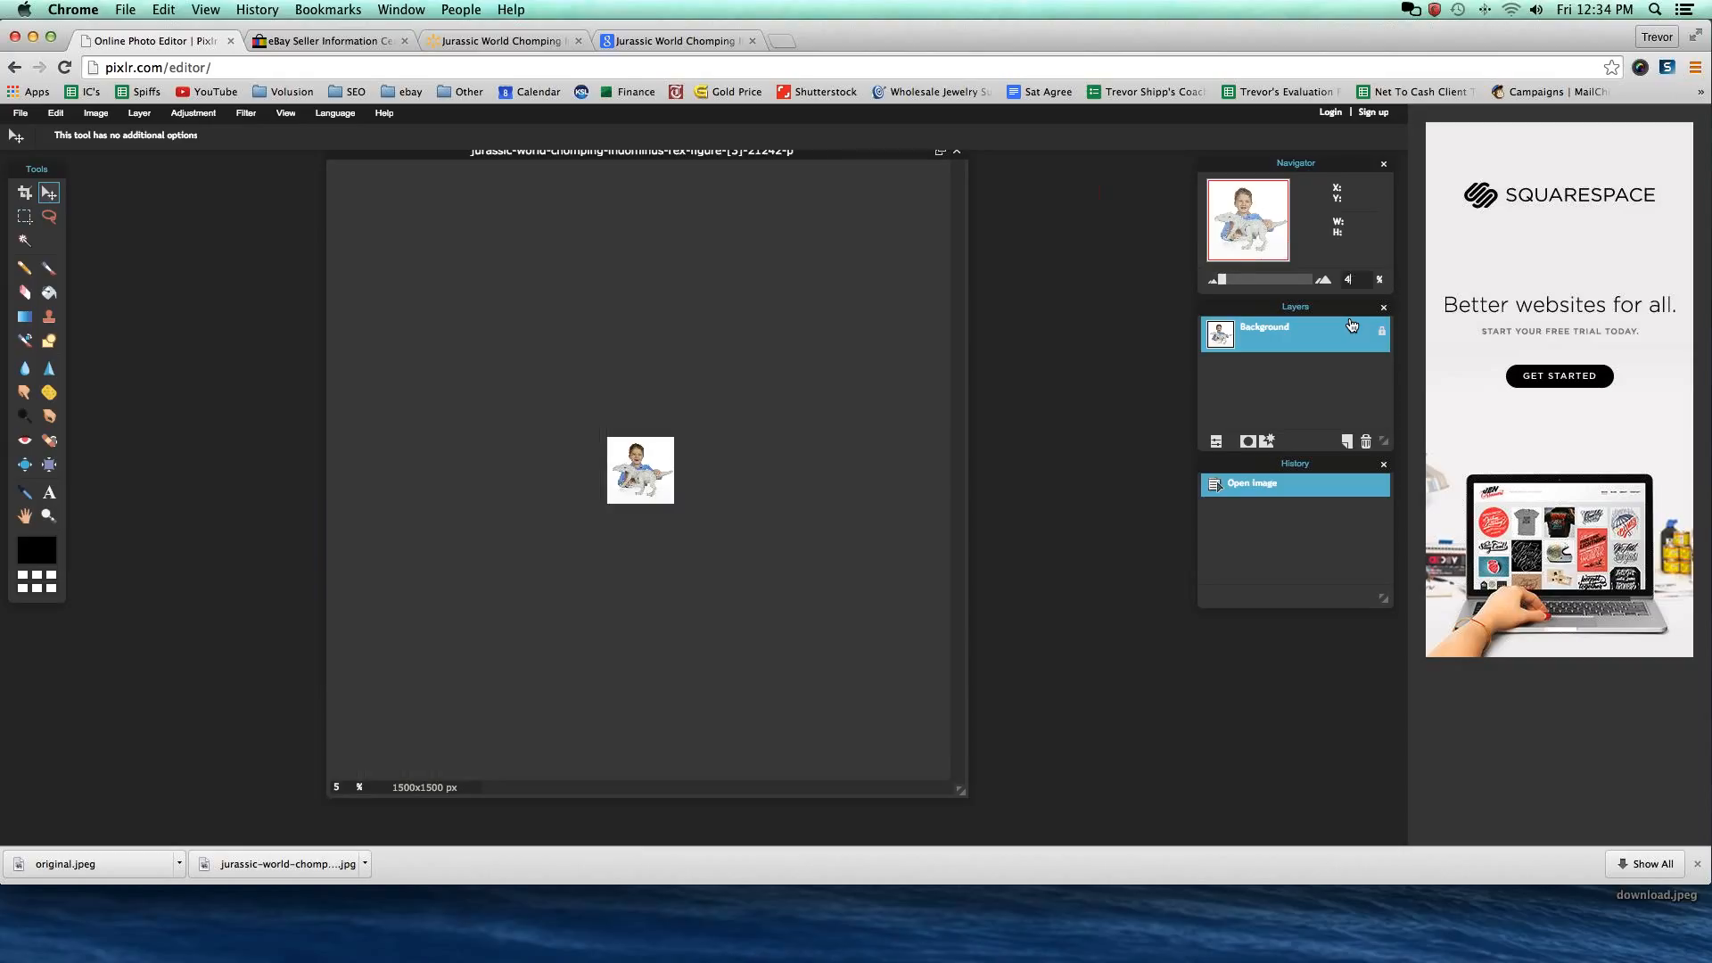
{"action": "type", "text": "100"}
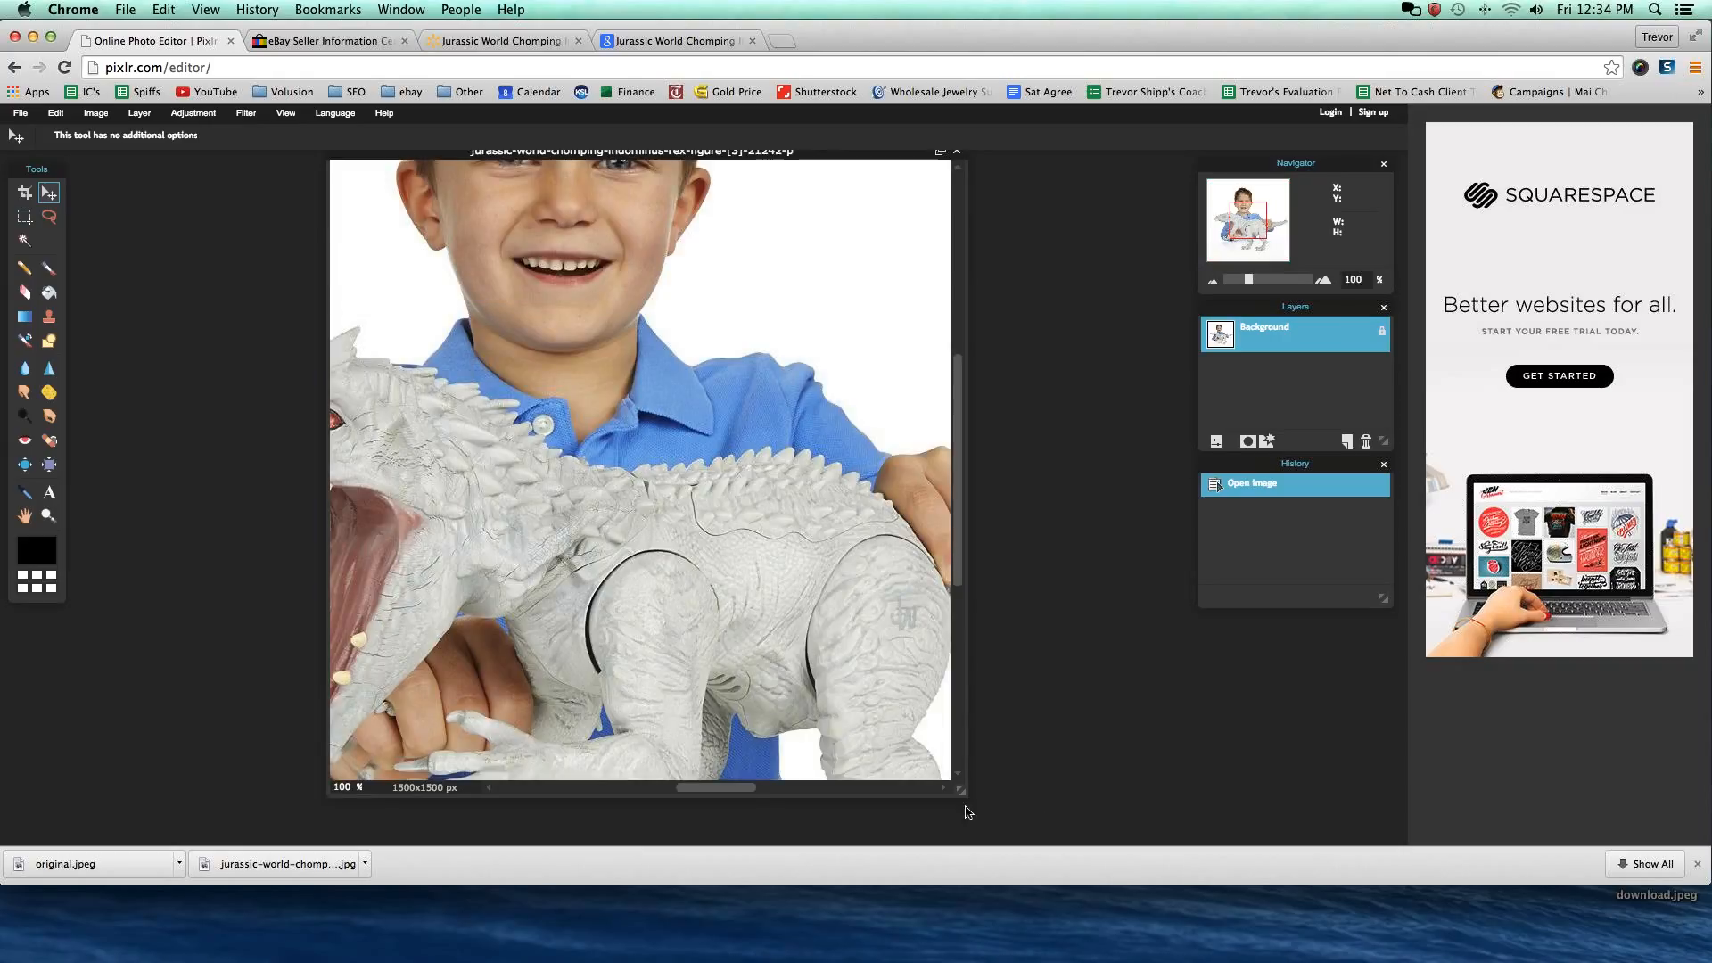
{"action": "left_click_drag", "start_coordinate": [959, 790], "coordinate": [1135, 795]}
Inspect the 1500x1500 photo at reduced zoom and at 100%, examining the dinosaur's head and the boy's face for sharpness.
{"action": "scroll", "coordinate": [790, 660], "scroll_direction": "down", "scroll_amount": 2}
{"action": "scroll", "coordinate": [803, 658], "scroll_direction": "down", "scroll_amount": 4}
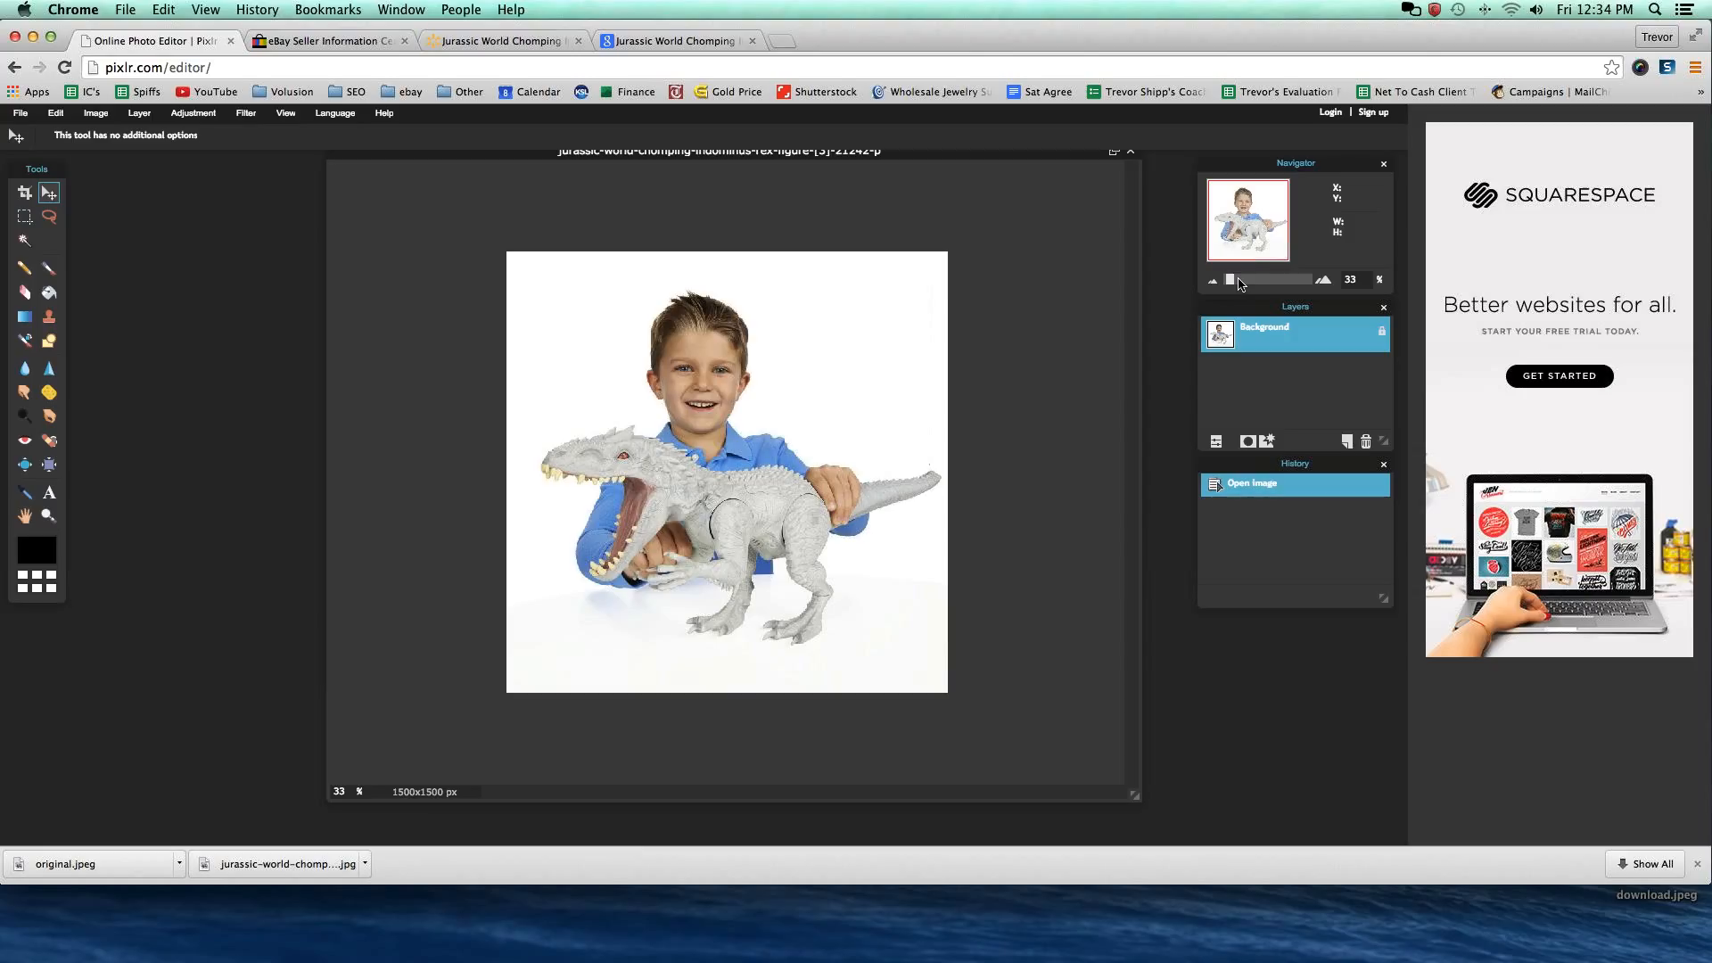
{"action": "left_click_drag", "start_coordinate": [1239, 284], "coordinate": [1244, 283]}
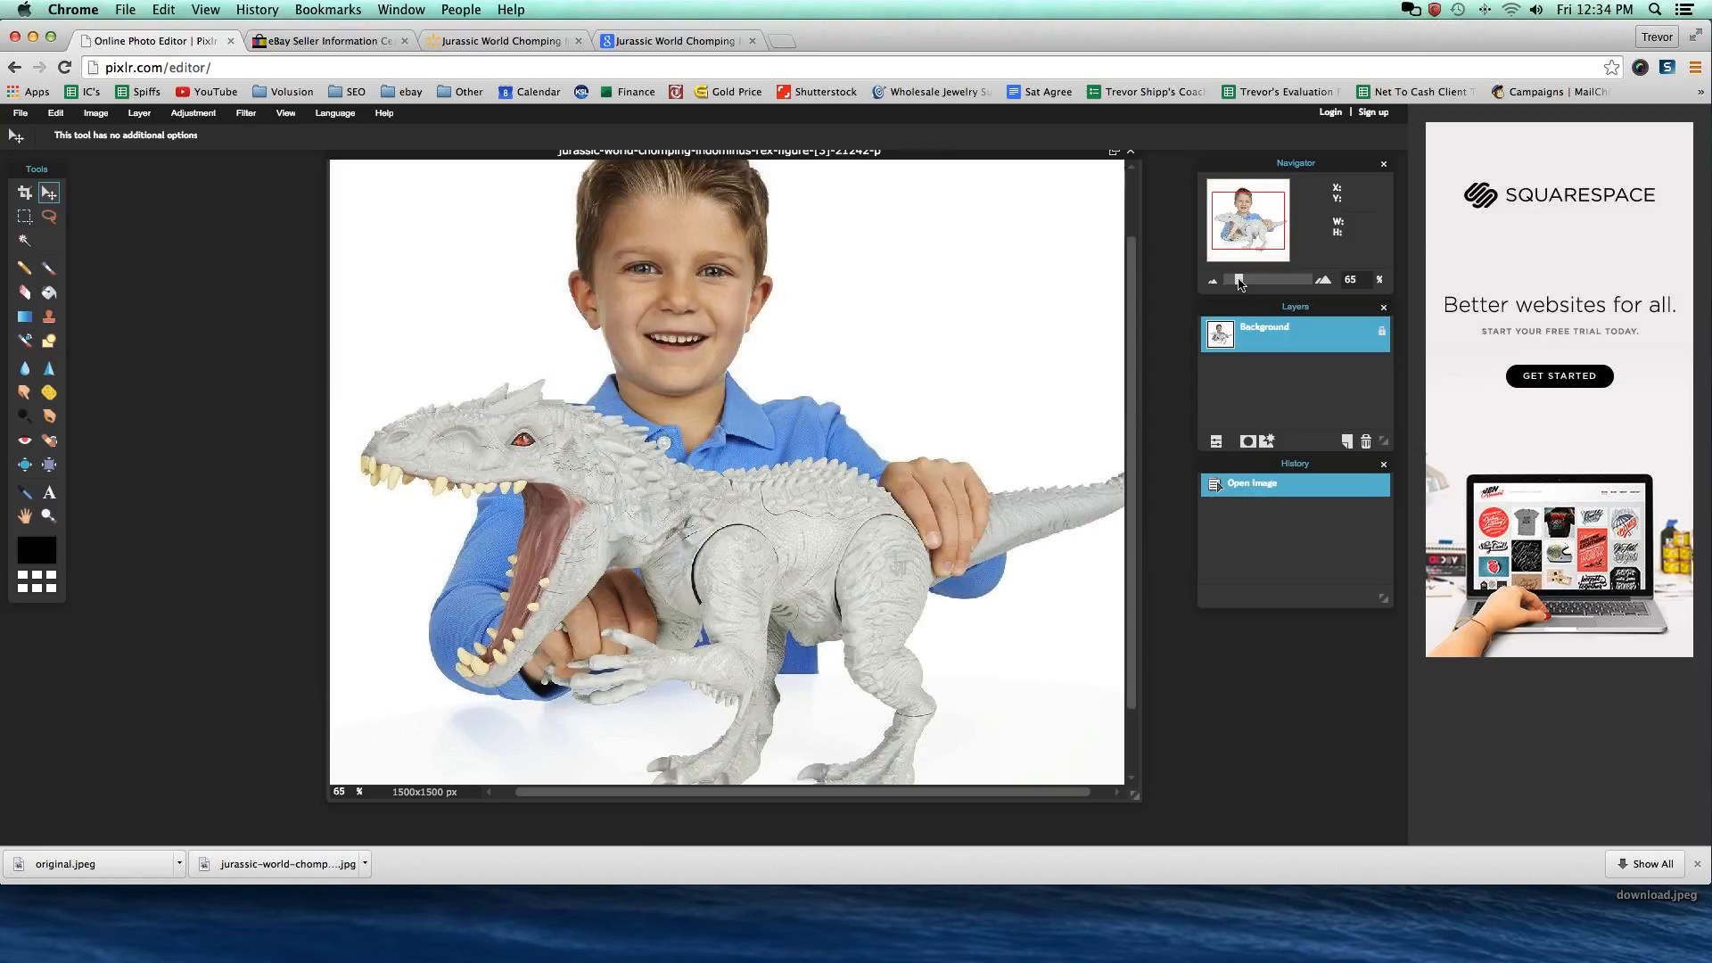
{"action": "left_click_drag", "start_coordinate": [1246, 284], "coordinate": [1249, 284]}
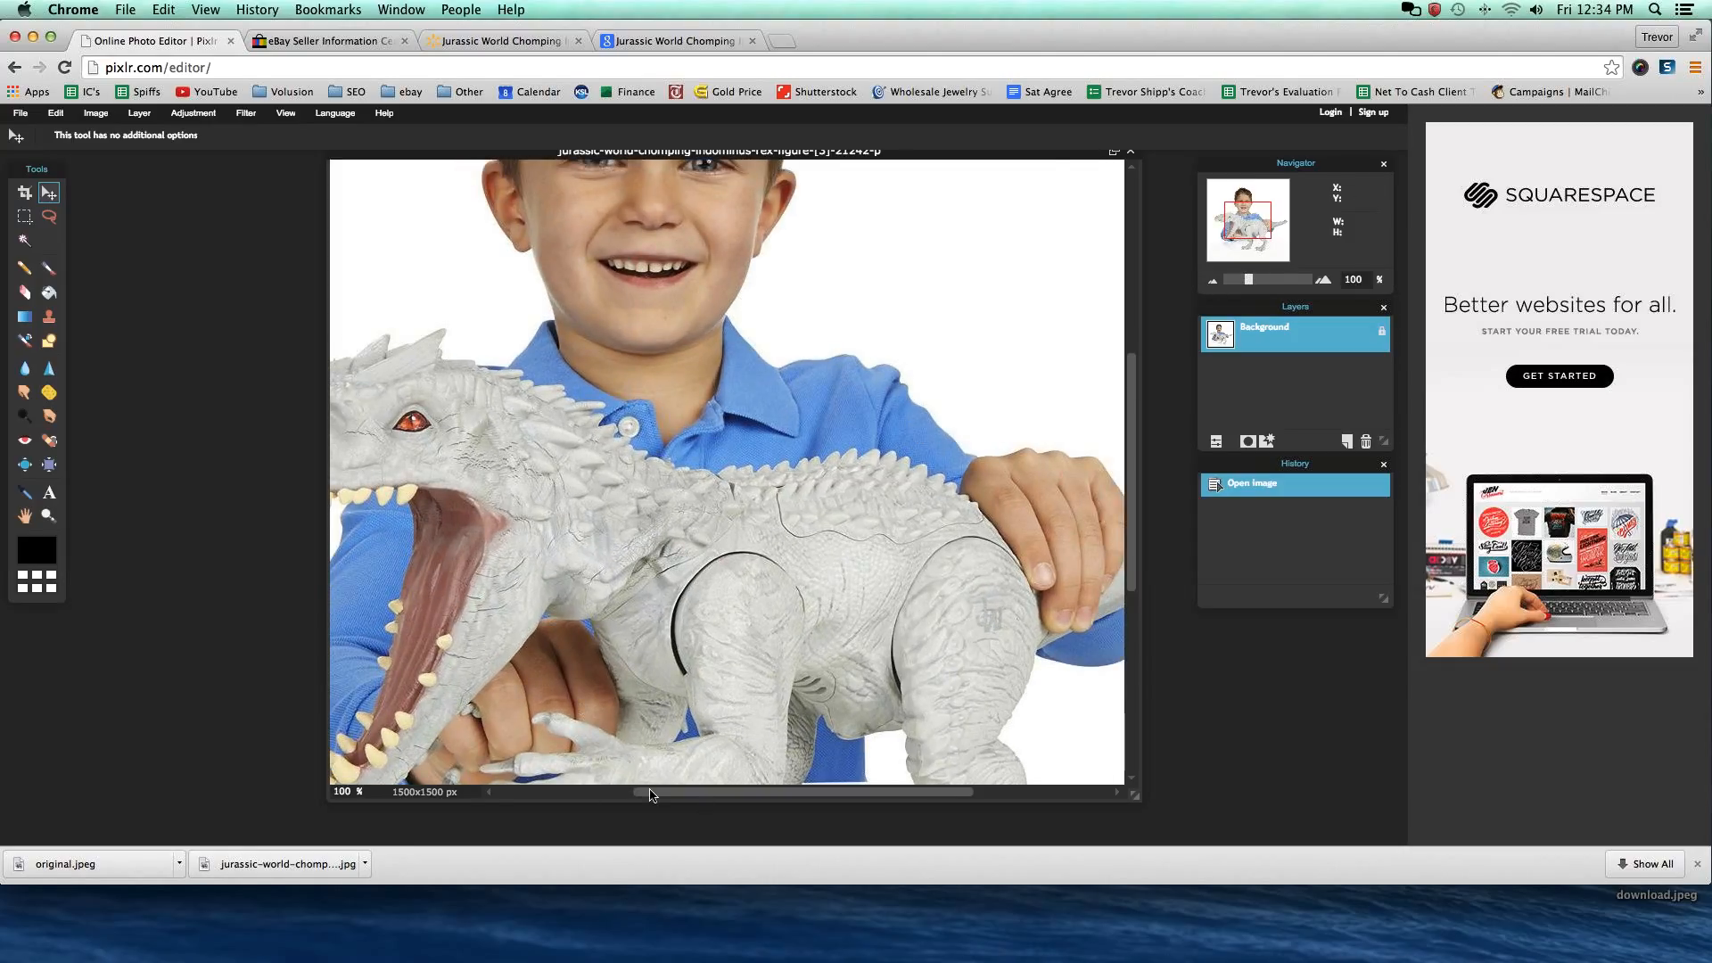
{"action": "left_click_drag", "start_coordinate": [650, 791], "coordinate": [482, 788]}
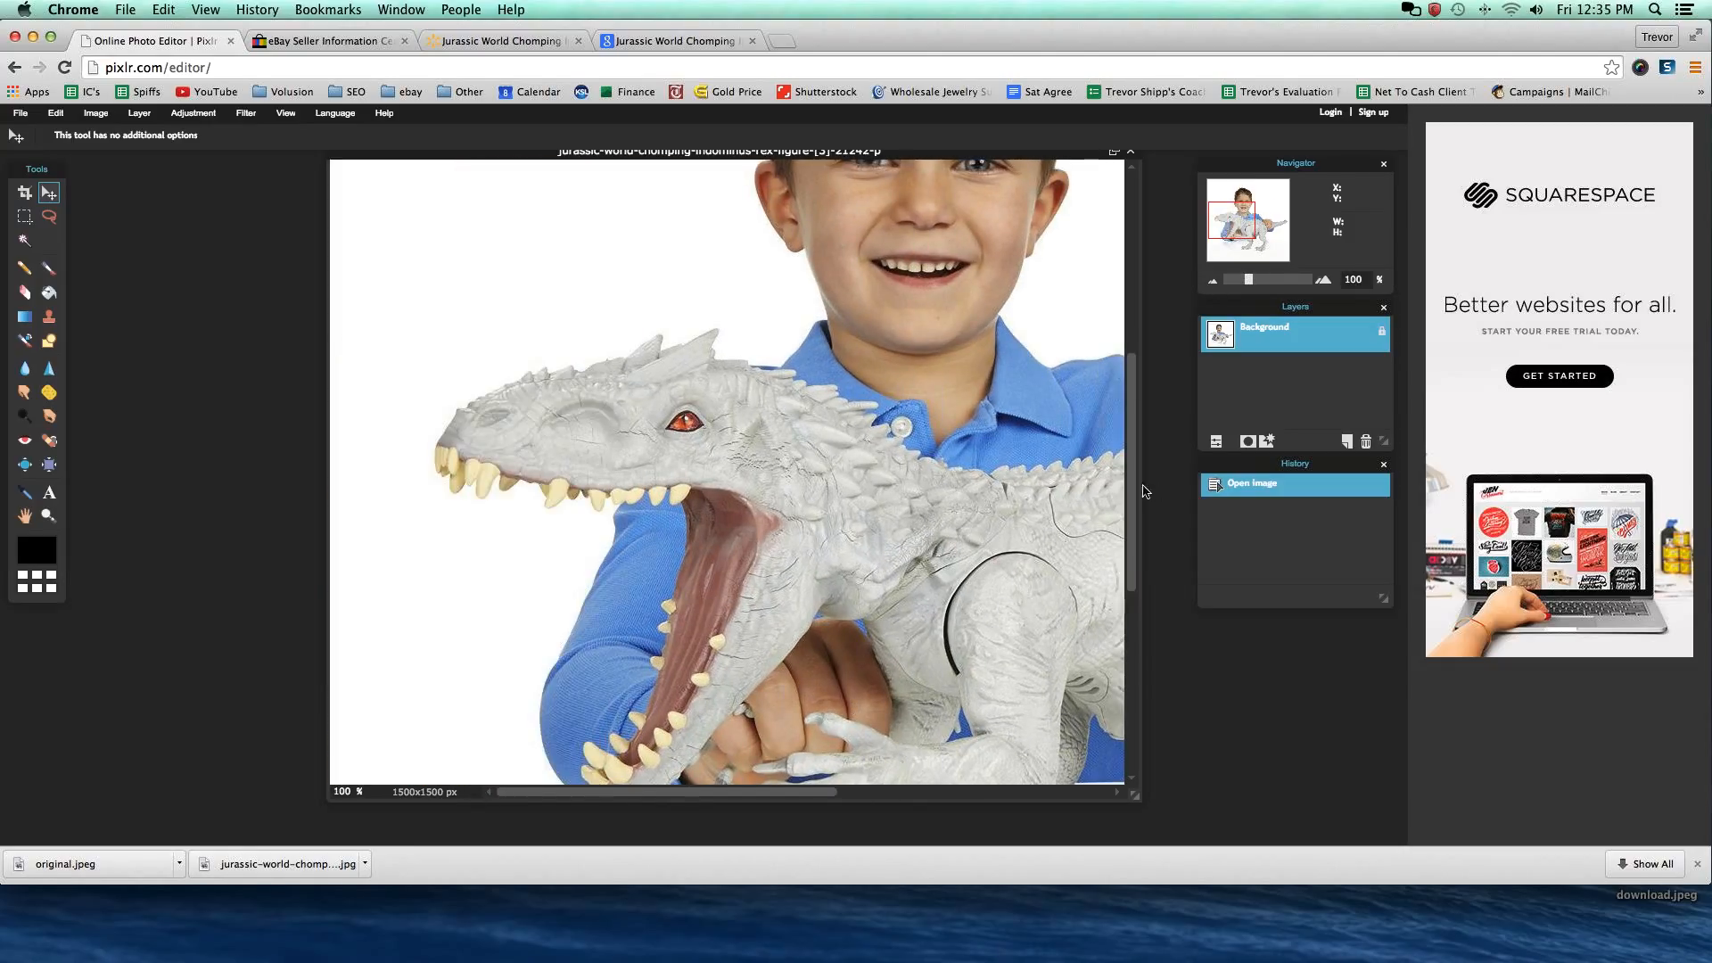
{"action": "left_click_drag", "start_coordinate": [1136, 495], "coordinate": [1136, 343]}
{"action": "left_click_drag", "start_coordinate": [587, 791], "coordinate": [788, 796]}
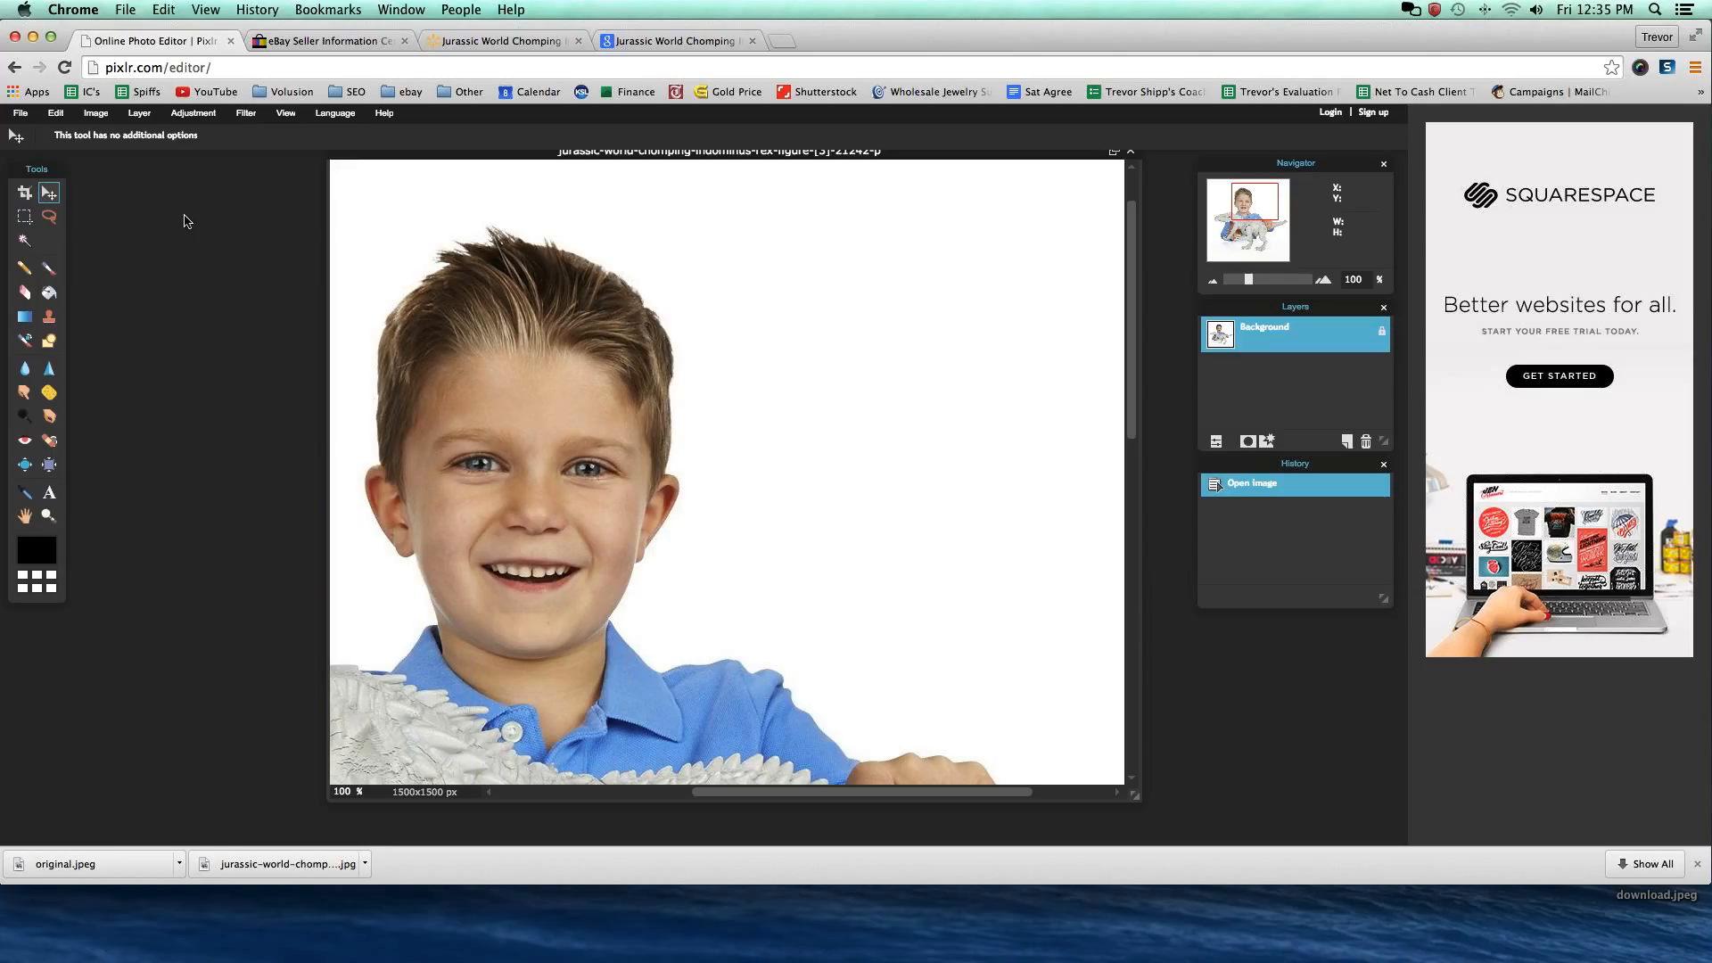
Open the gamespod.co.uk photo of the boy with the dinosaur from the Google Images results and examine it at full size.
{"action": "left_click", "coordinate": [651, 40]}
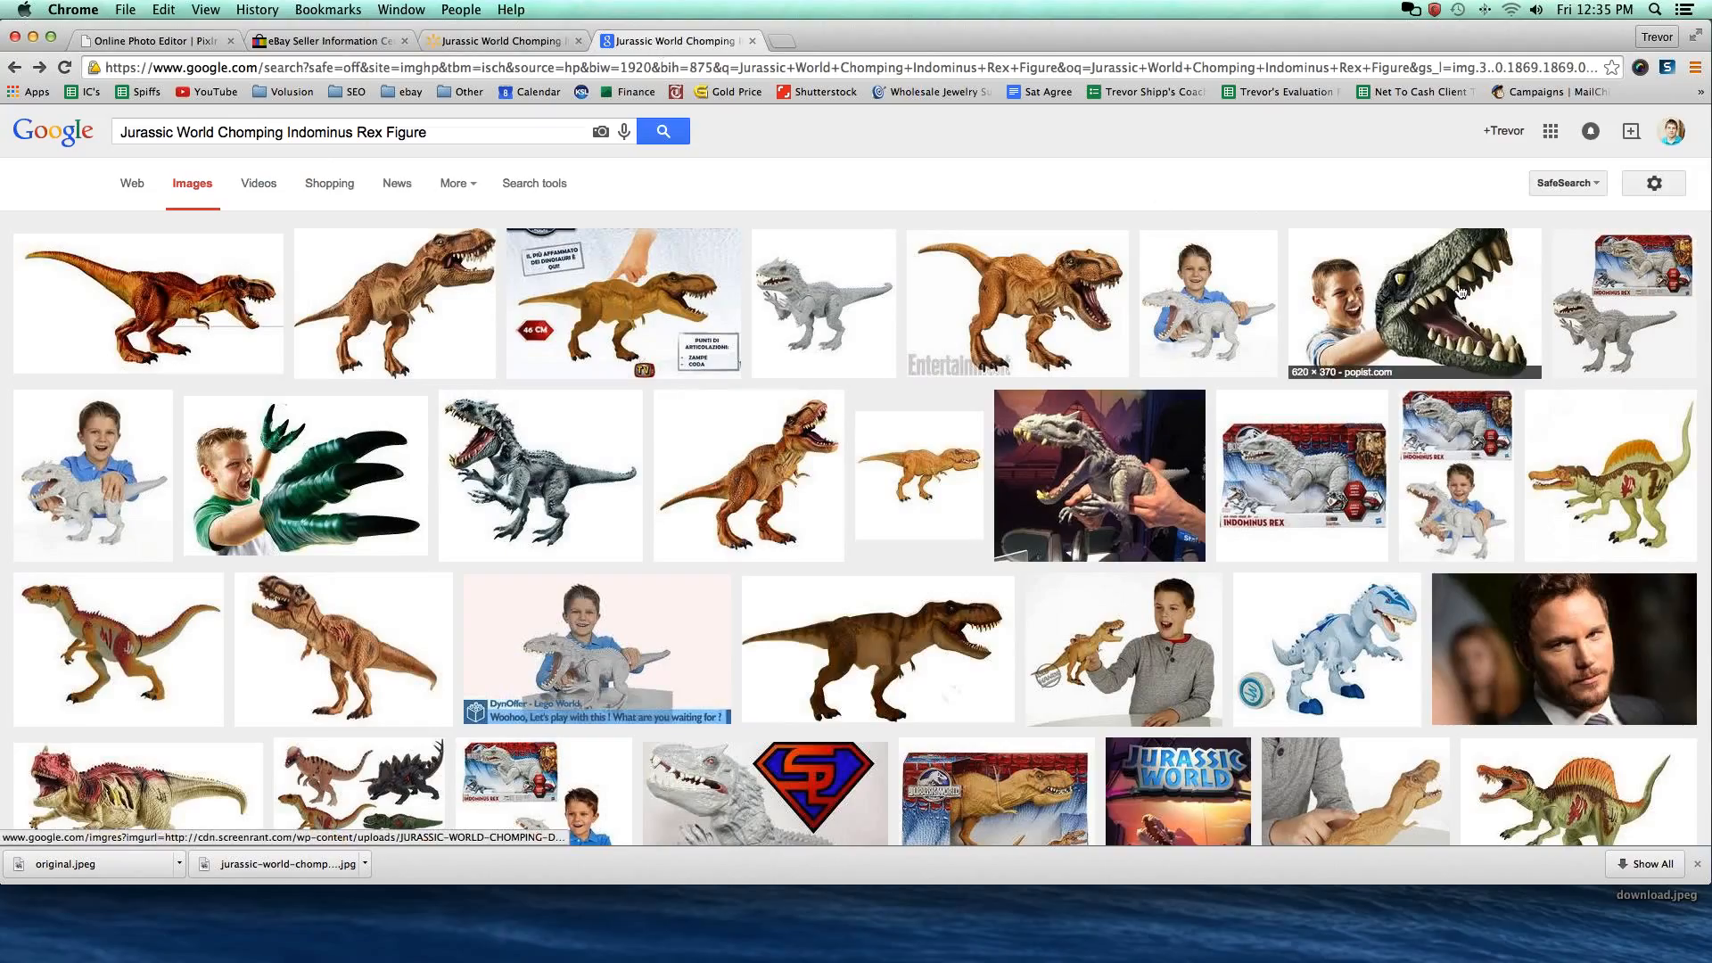
{"action": "left_click", "coordinate": [1204, 290]}
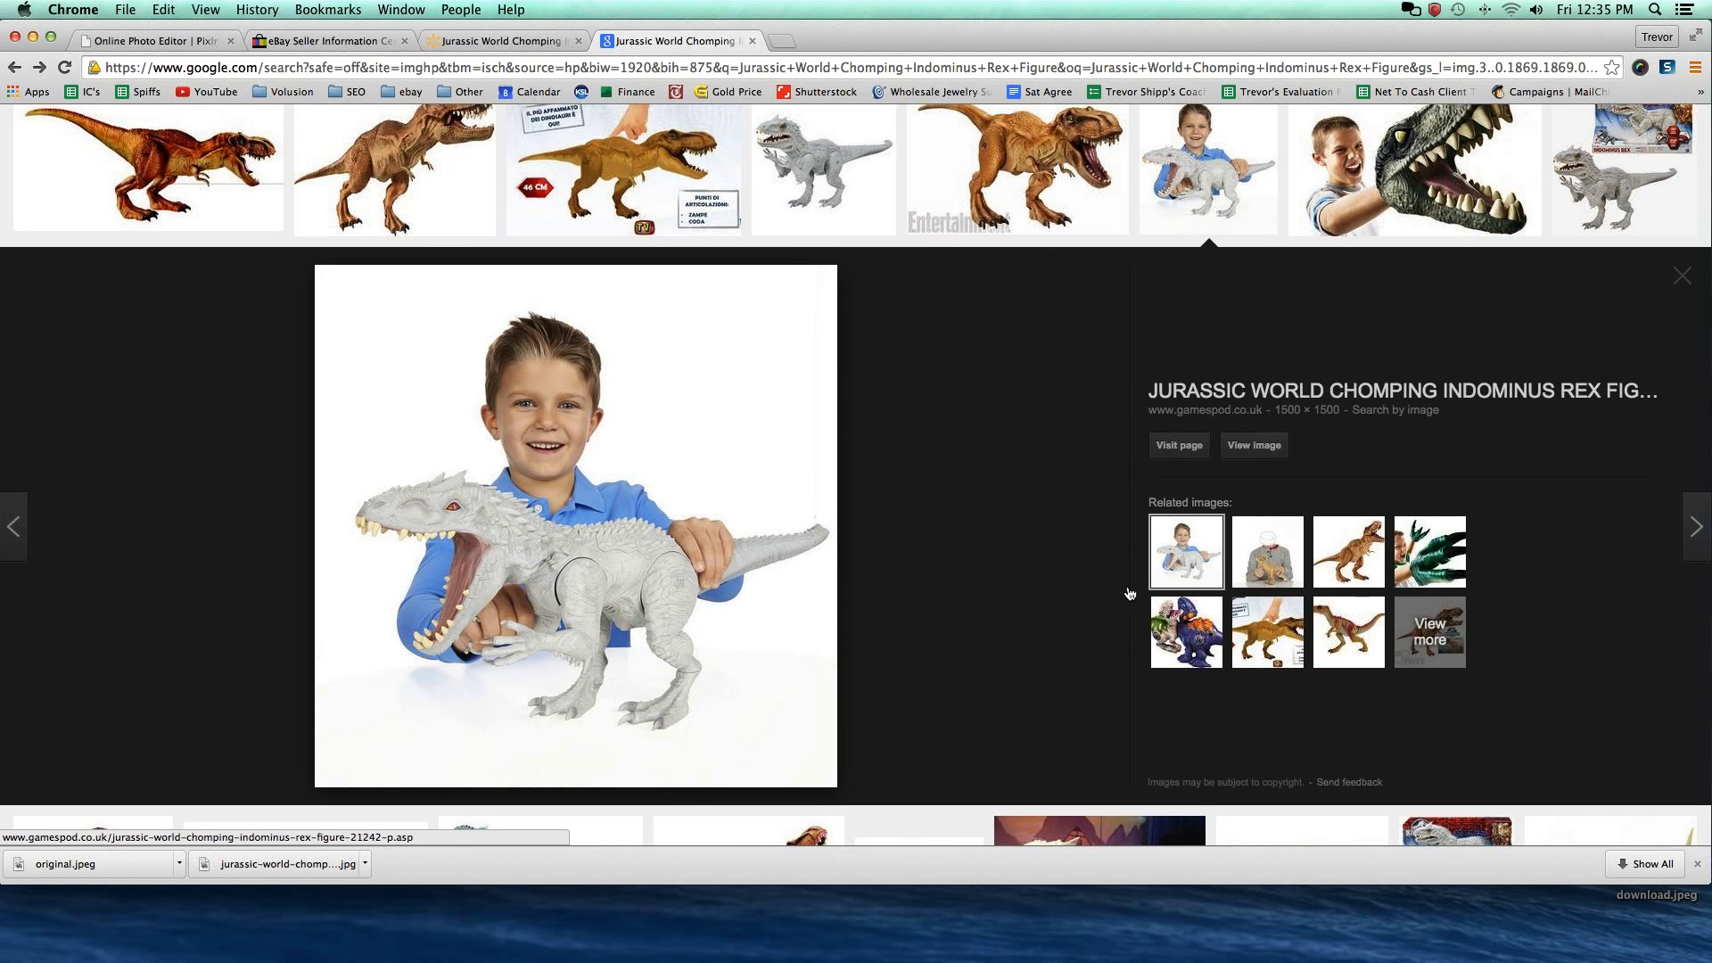
{"action": "left_click", "coordinate": [1255, 450]}
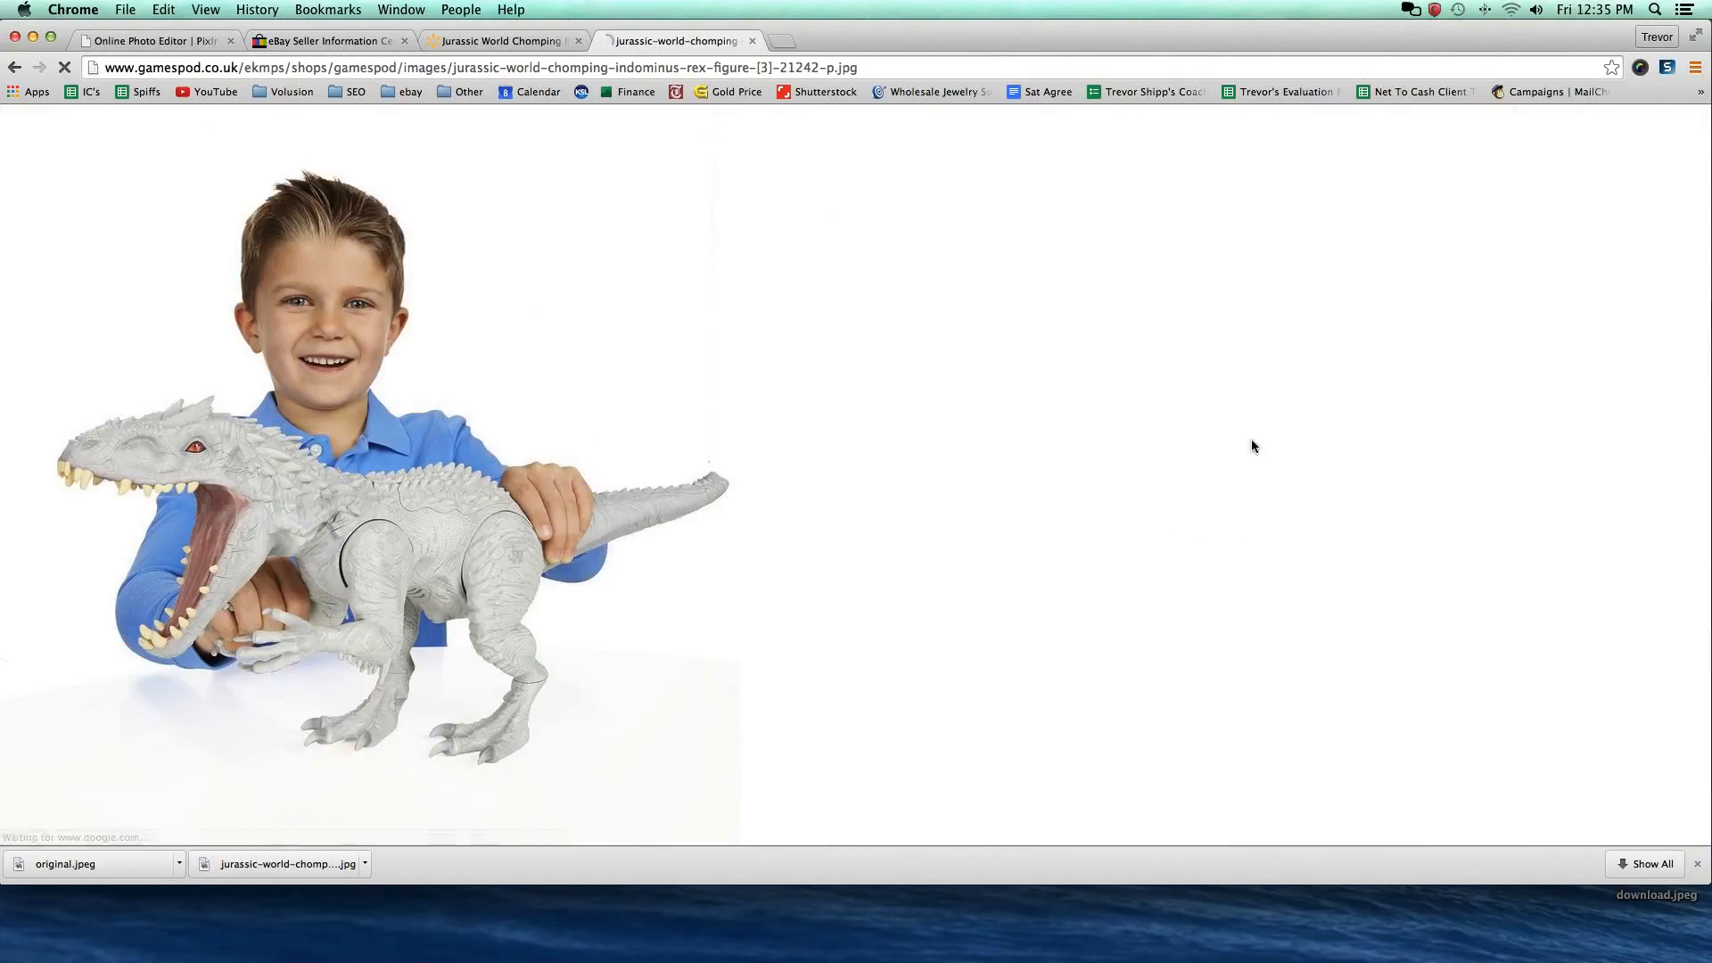
{"action": "left_click", "coordinate": [371, 341]}
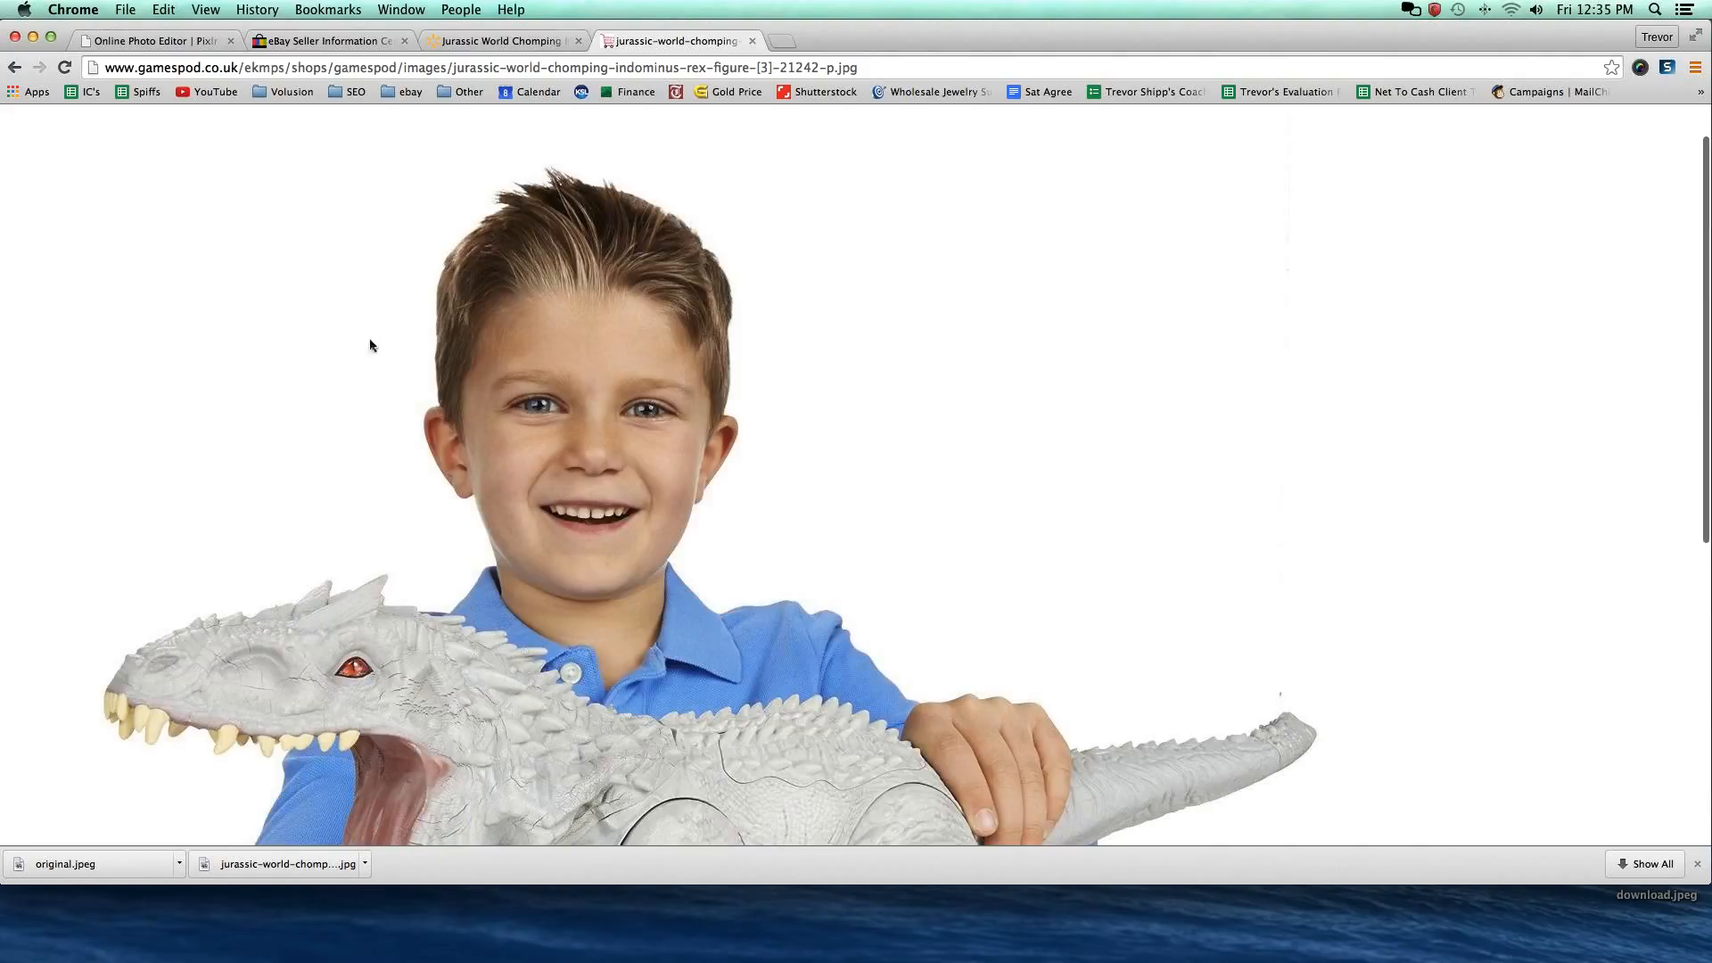
{"action": "left_click", "coordinate": [371, 341]}
{"action": "right_click", "coordinate": [270, 325]}
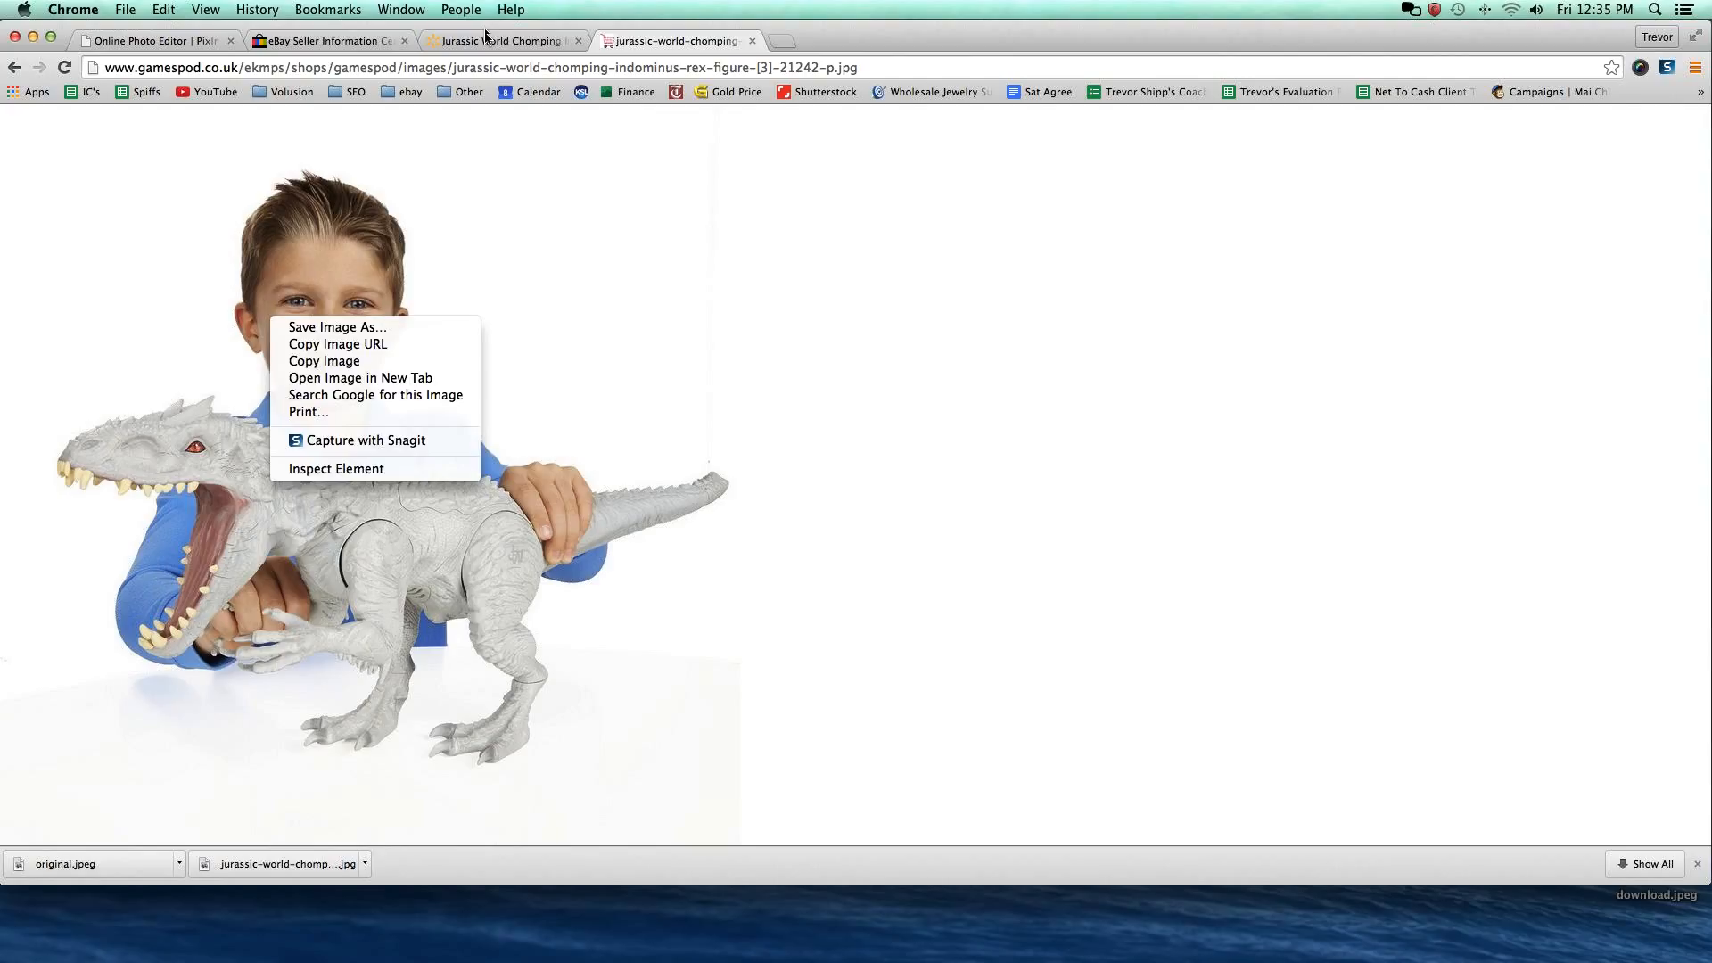
{"action": "left_click", "coordinate": [486, 40]}
Check the Walmart product page, then go back to the Google Images results and close the gamespod.co.uk preview.
{"action": "left_click", "coordinate": [464, 40]}
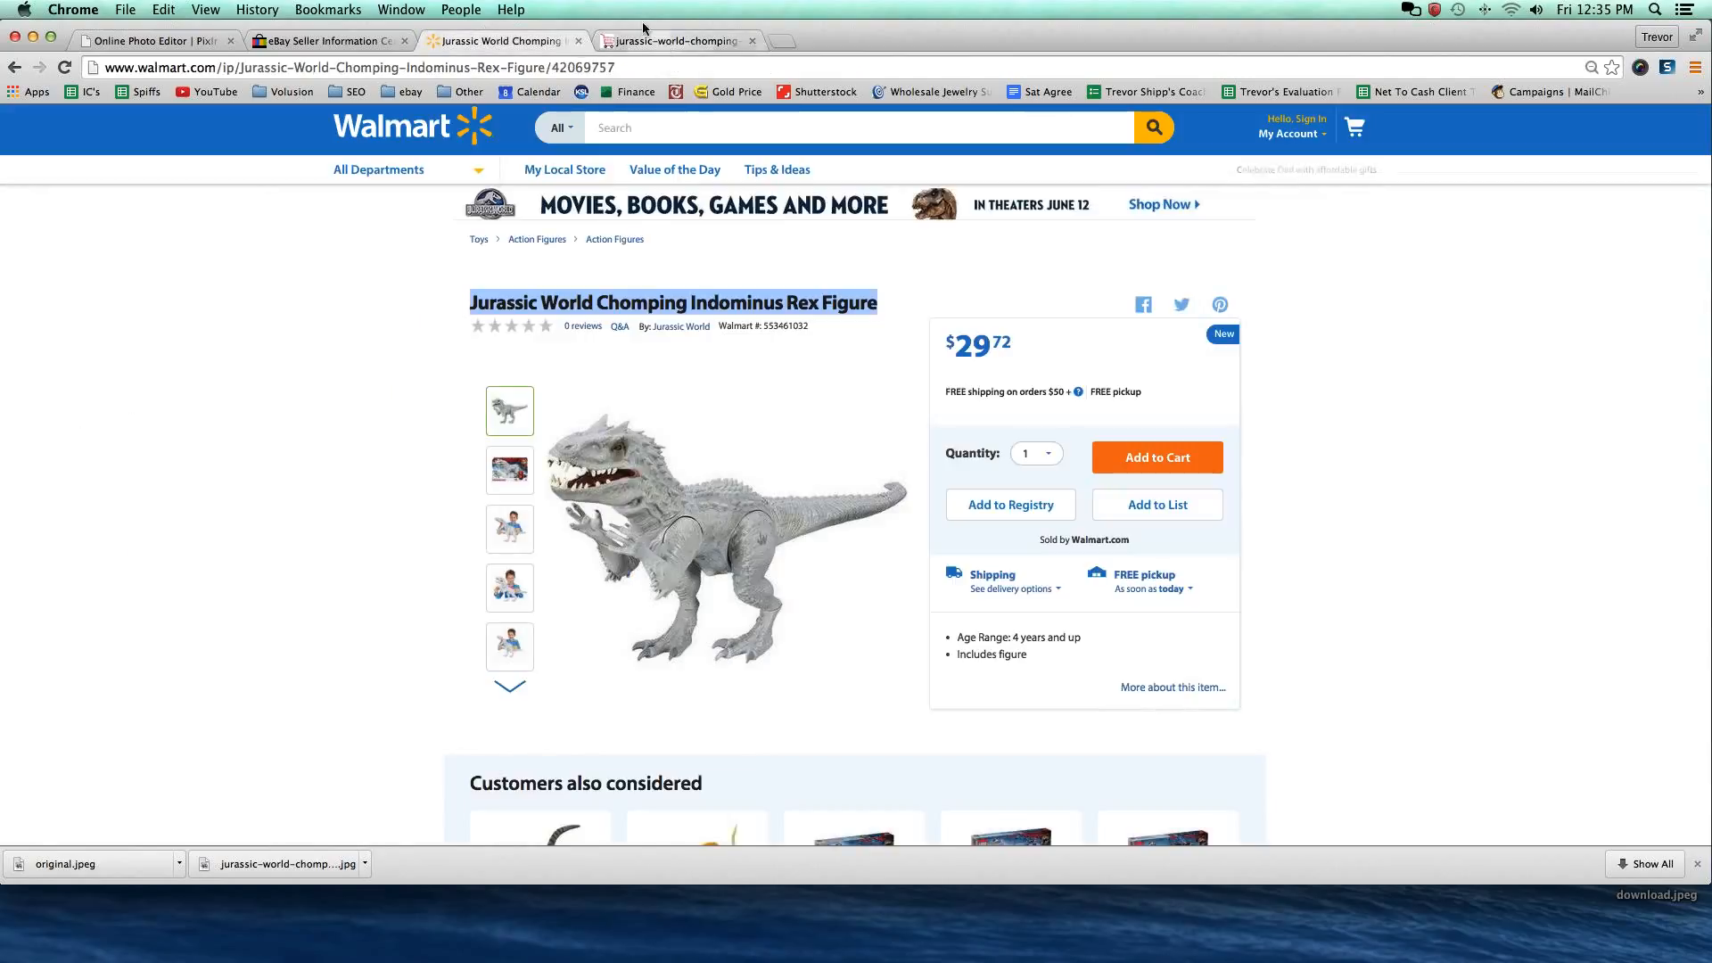
{"action": "left_click", "coordinate": [649, 41]}
{"action": "left_click", "coordinate": [15, 67]}
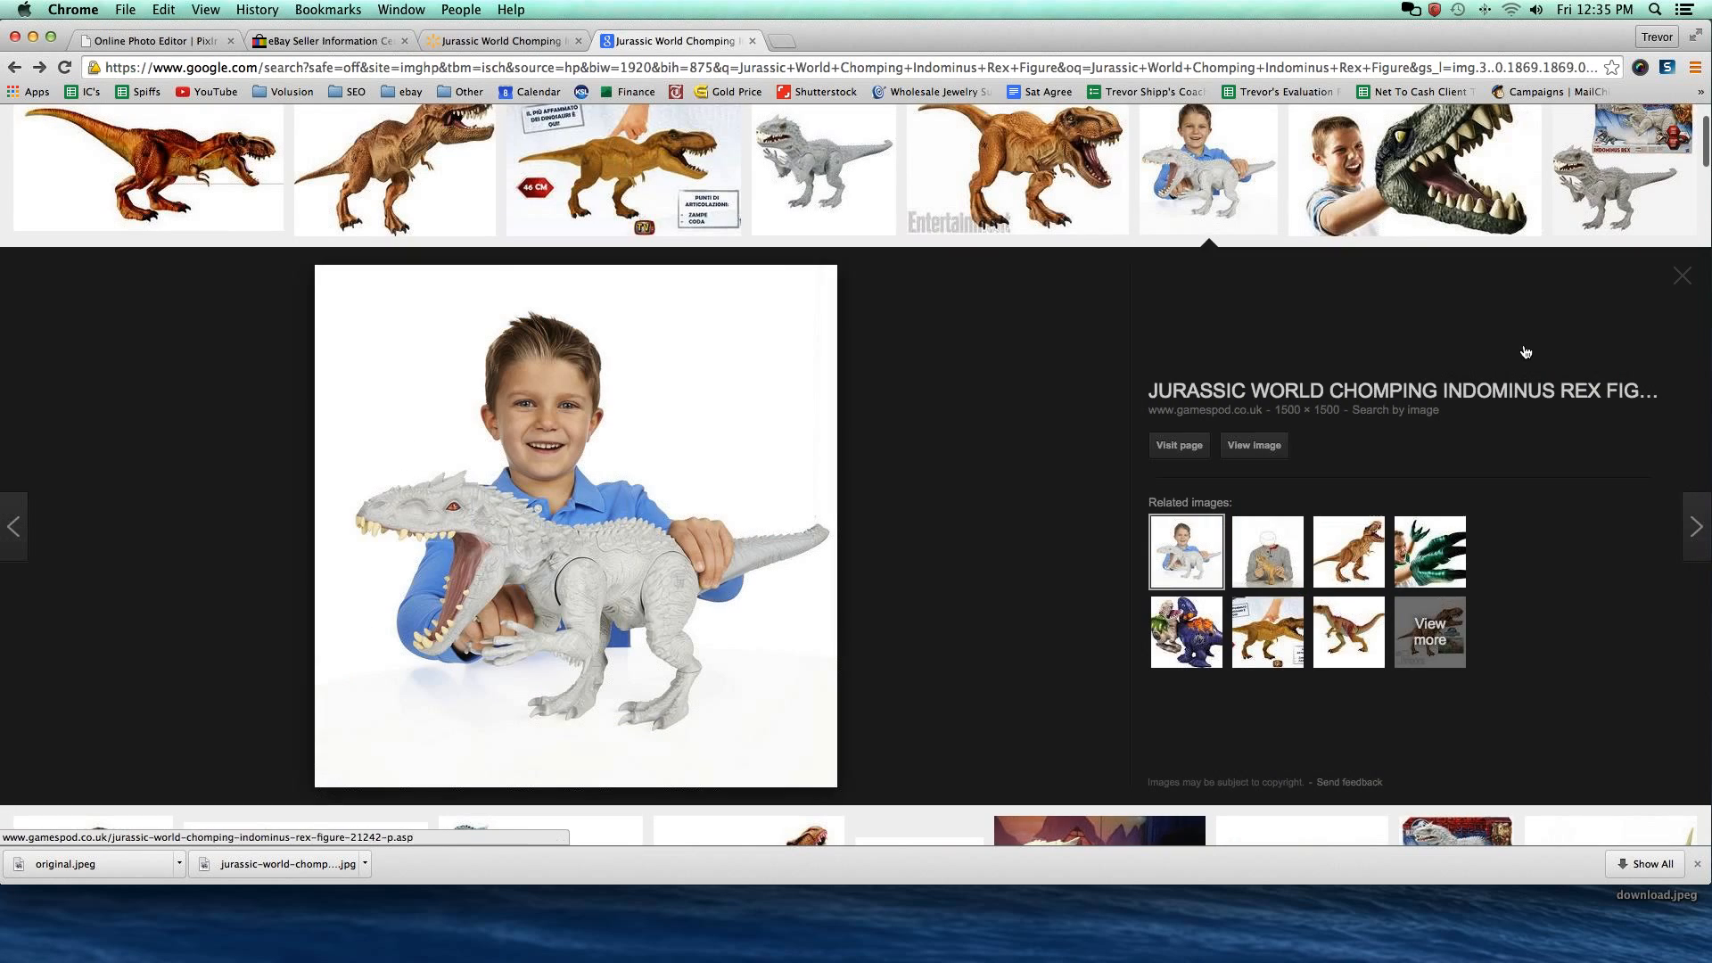
{"action": "scroll", "coordinate": [1526, 348], "scroll_direction": "up", "scroll_amount": 3}
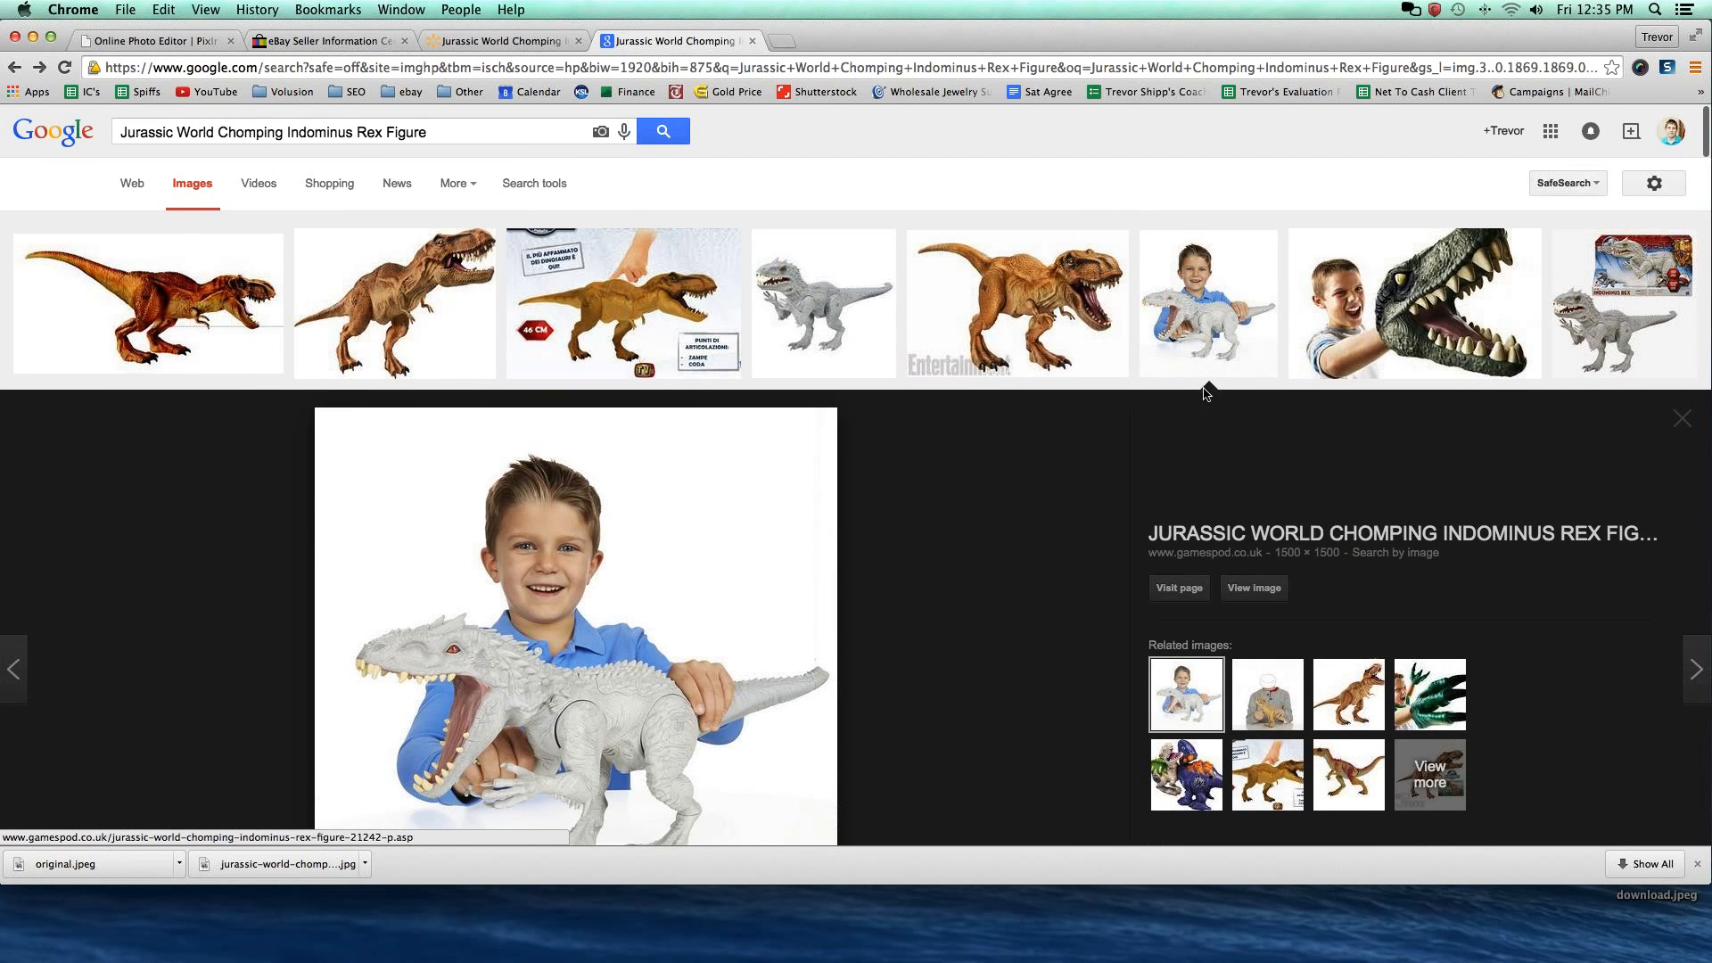
{"action": "left_click", "coordinate": [1208, 365]}
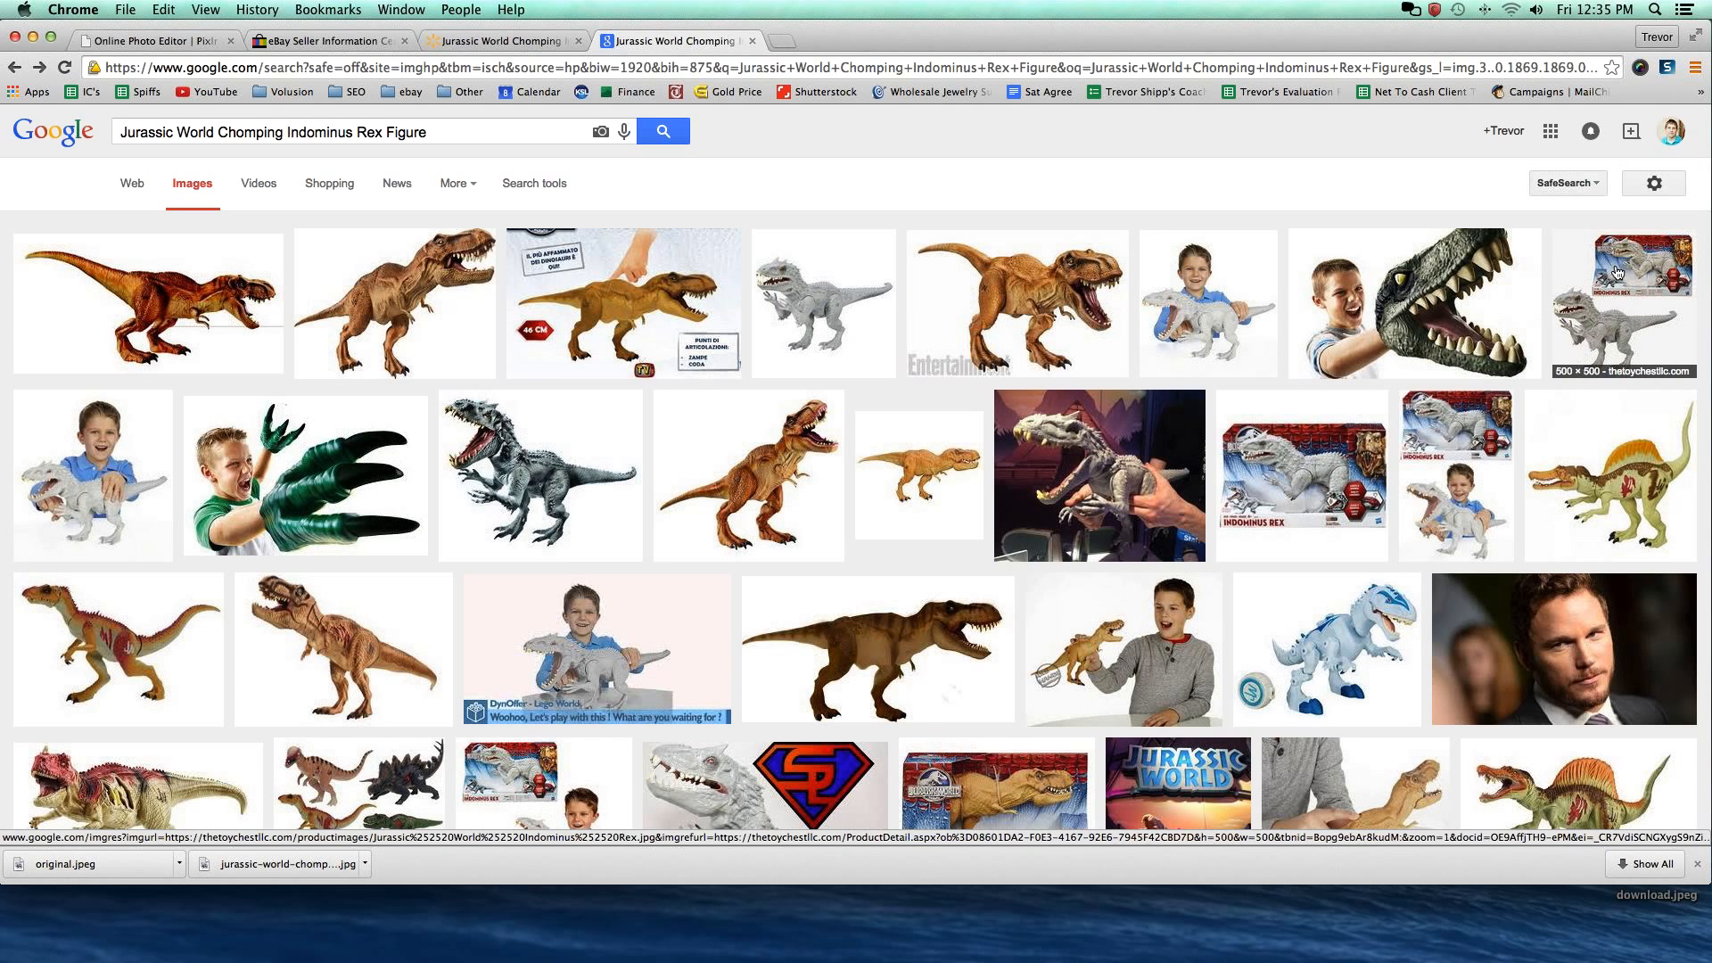
Open the 500 × 500 thetoychestllc.com photo of the boxed Indominus Rex on its own and check its image-saving options without saving.
{"action": "left_click", "coordinate": [1617, 272]}
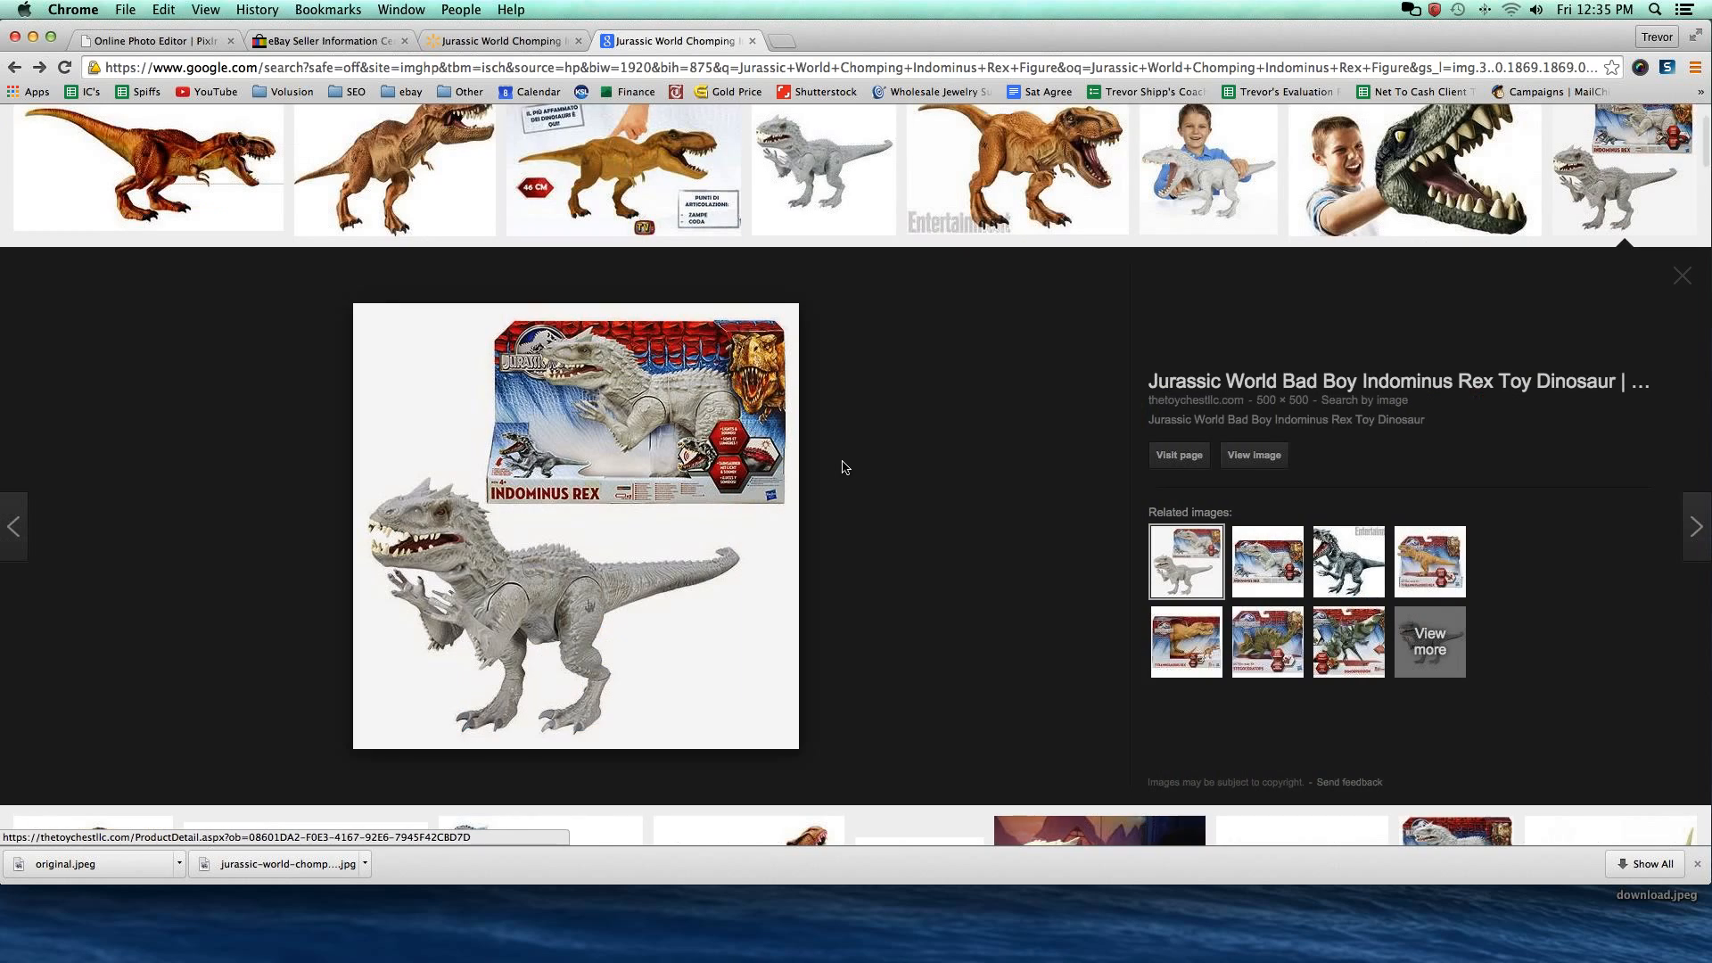
{"action": "right_click", "coordinate": [542, 493]}
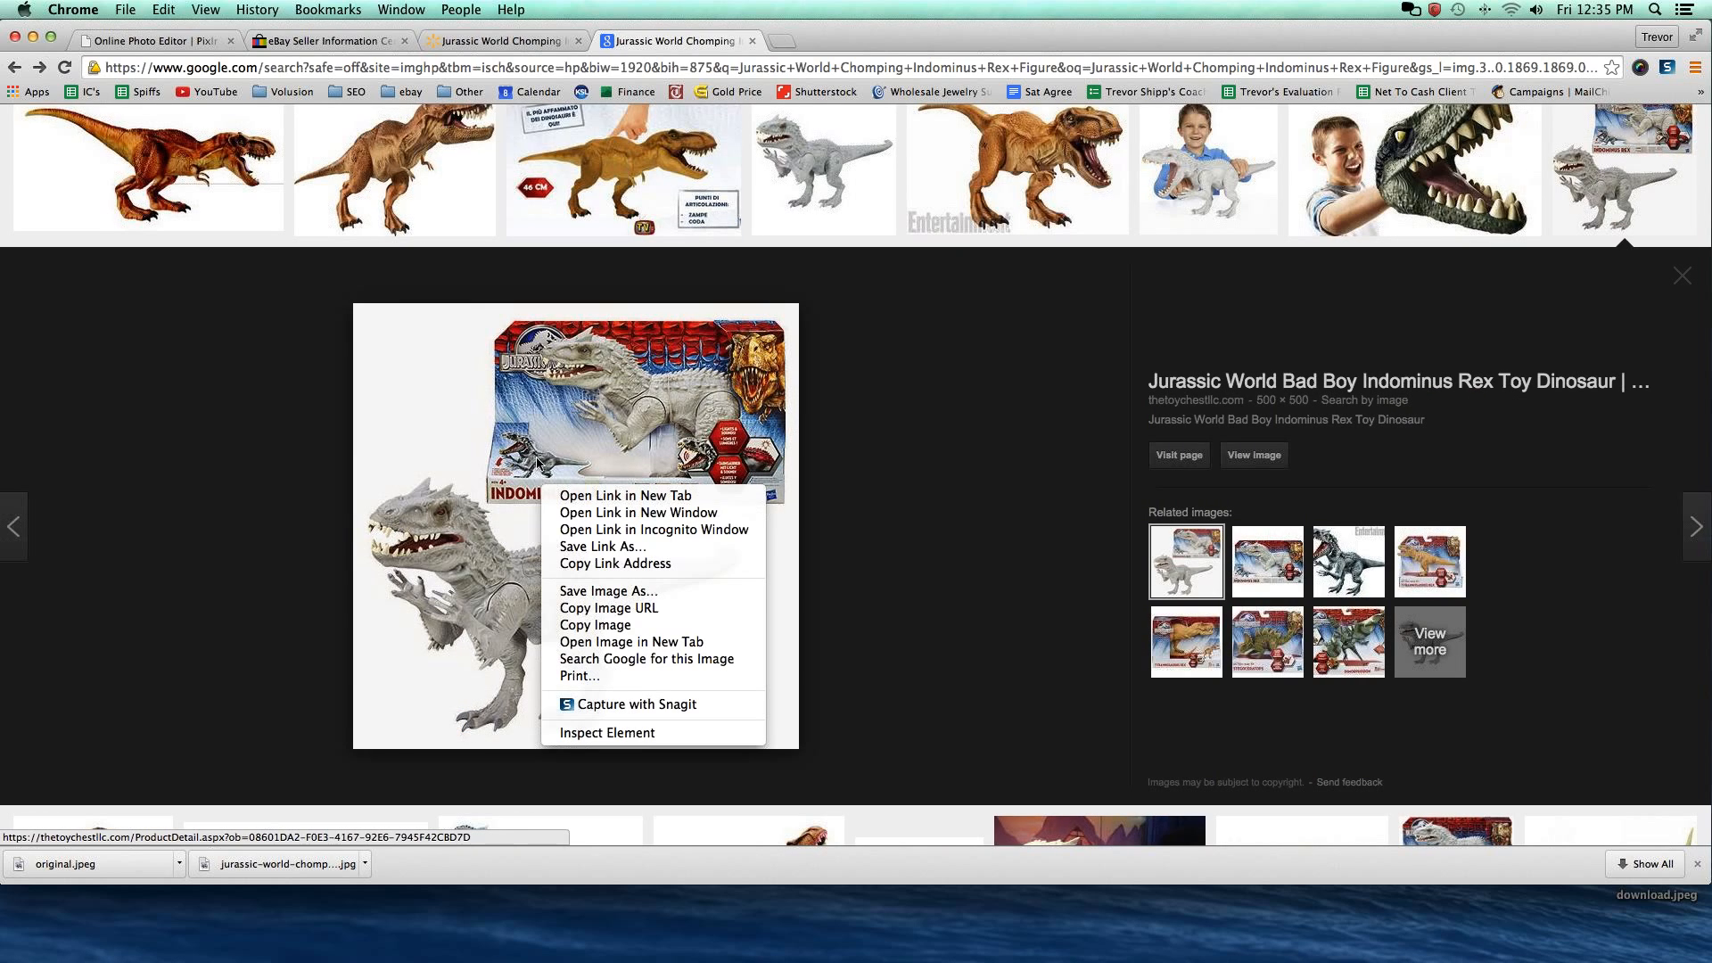
{"action": "left_click", "coordinate": [1350, 475]}
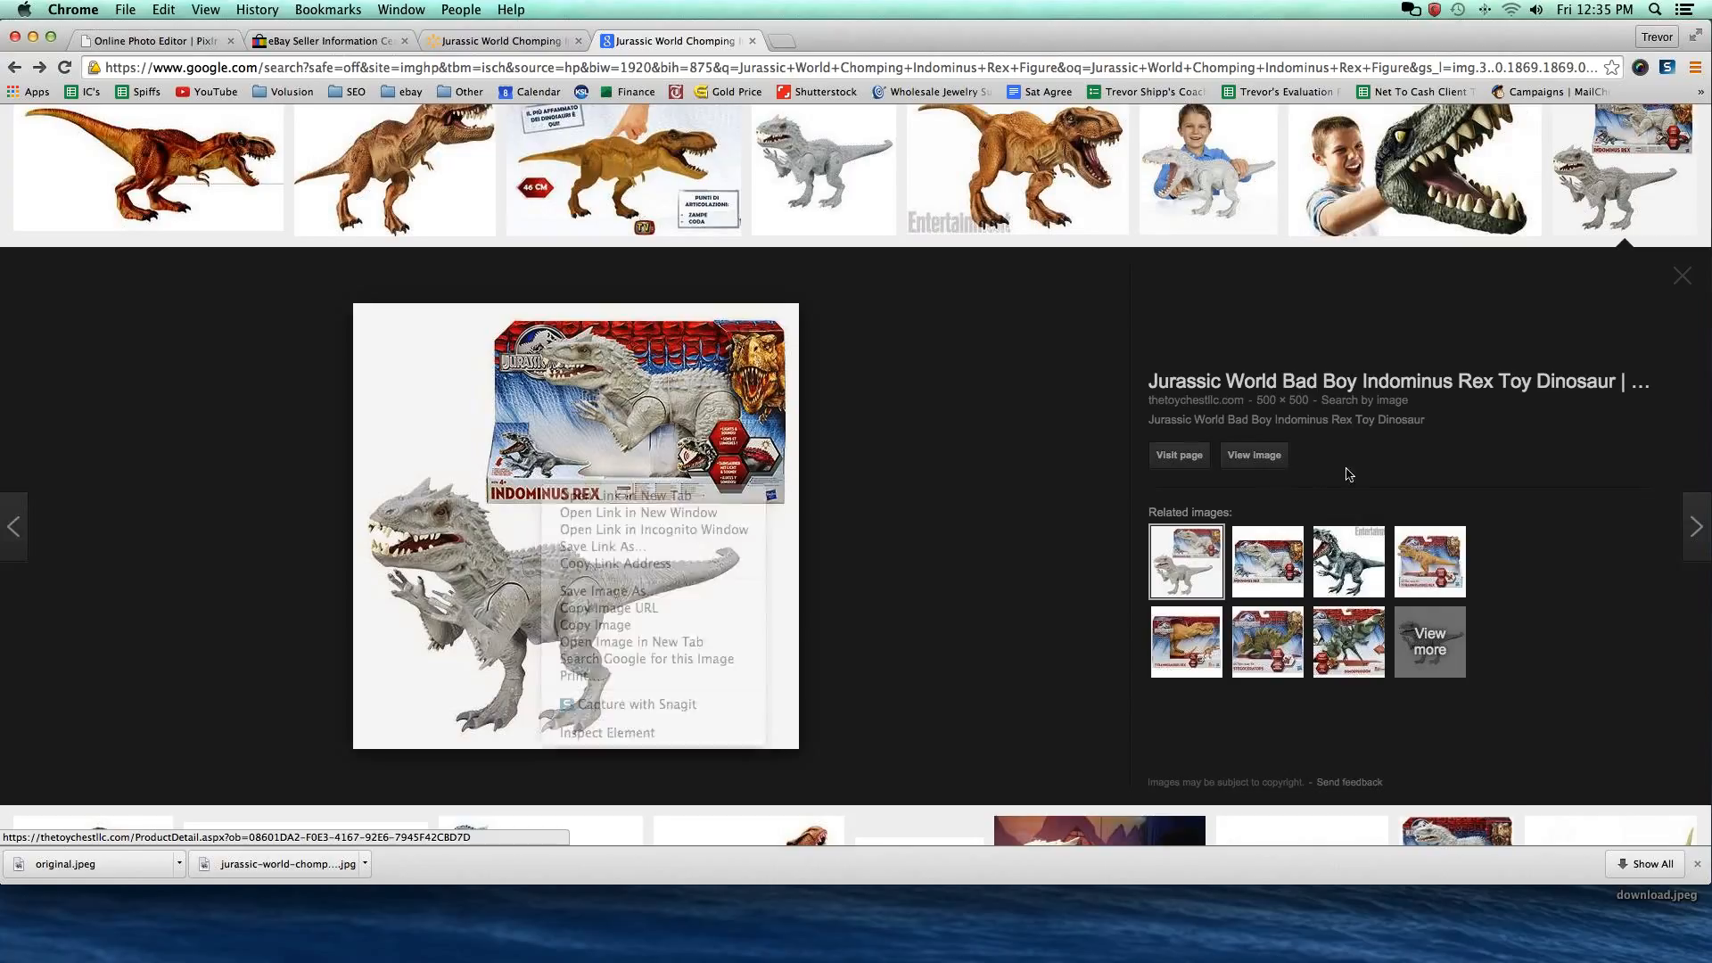
{"action": "left_click", "coordinate": [1254, 455]}
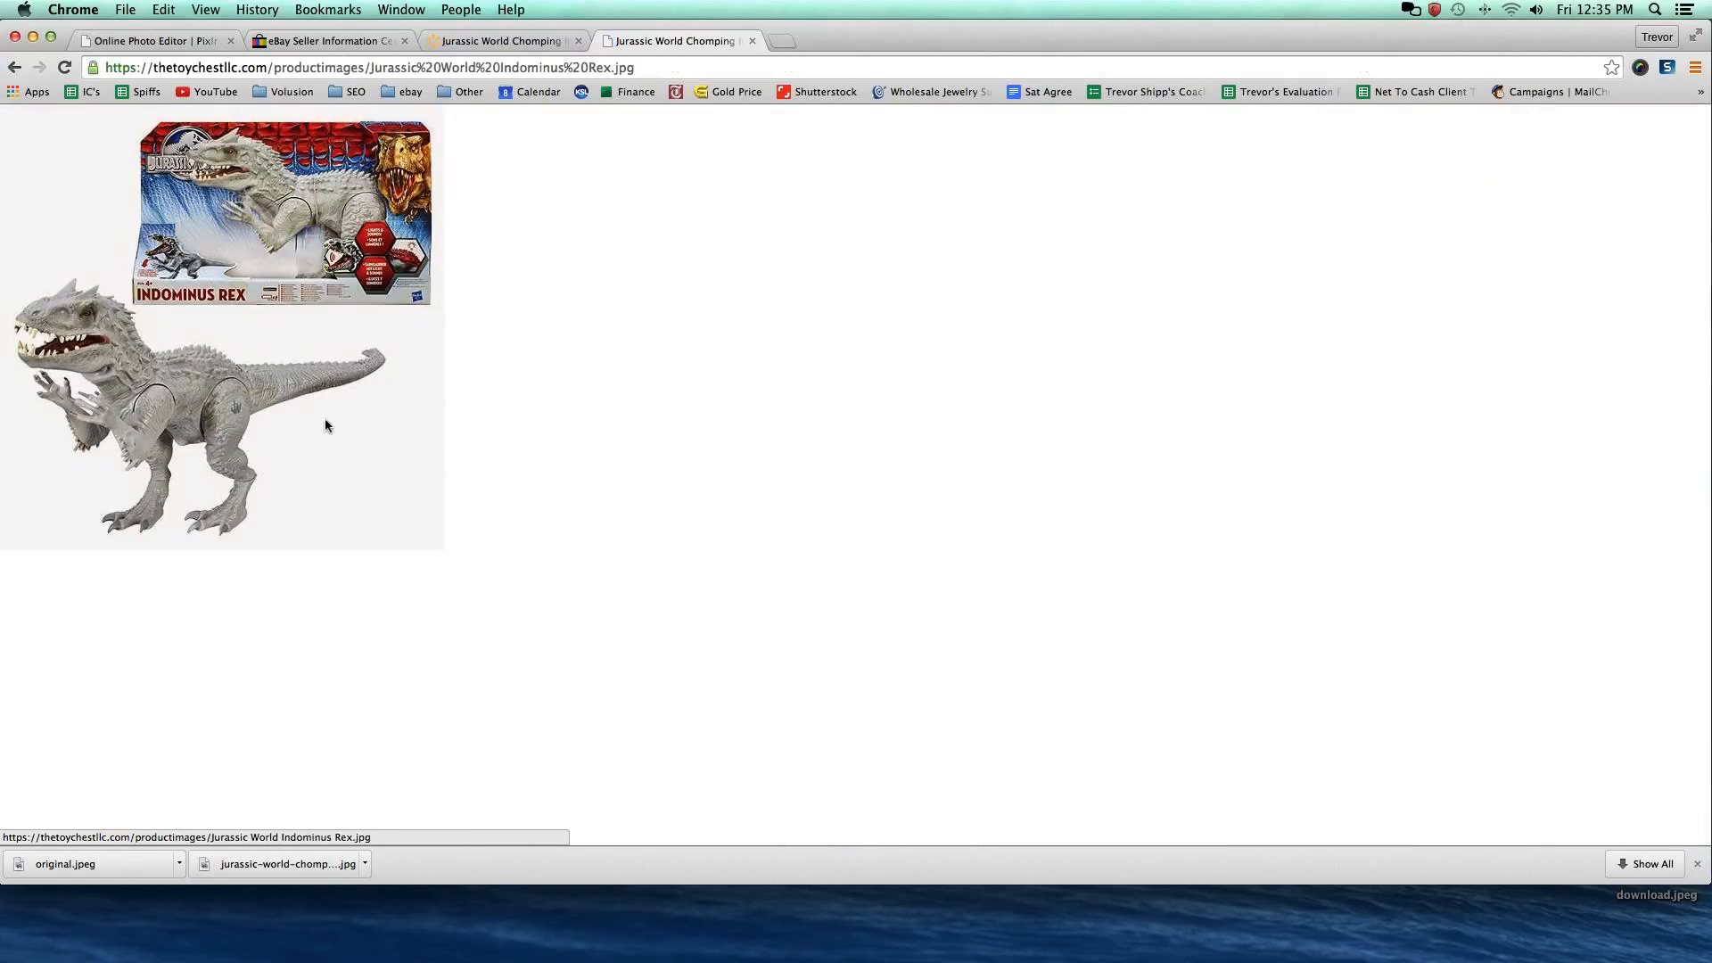
{"action": "right_click", "coordinate": [211, 273]}
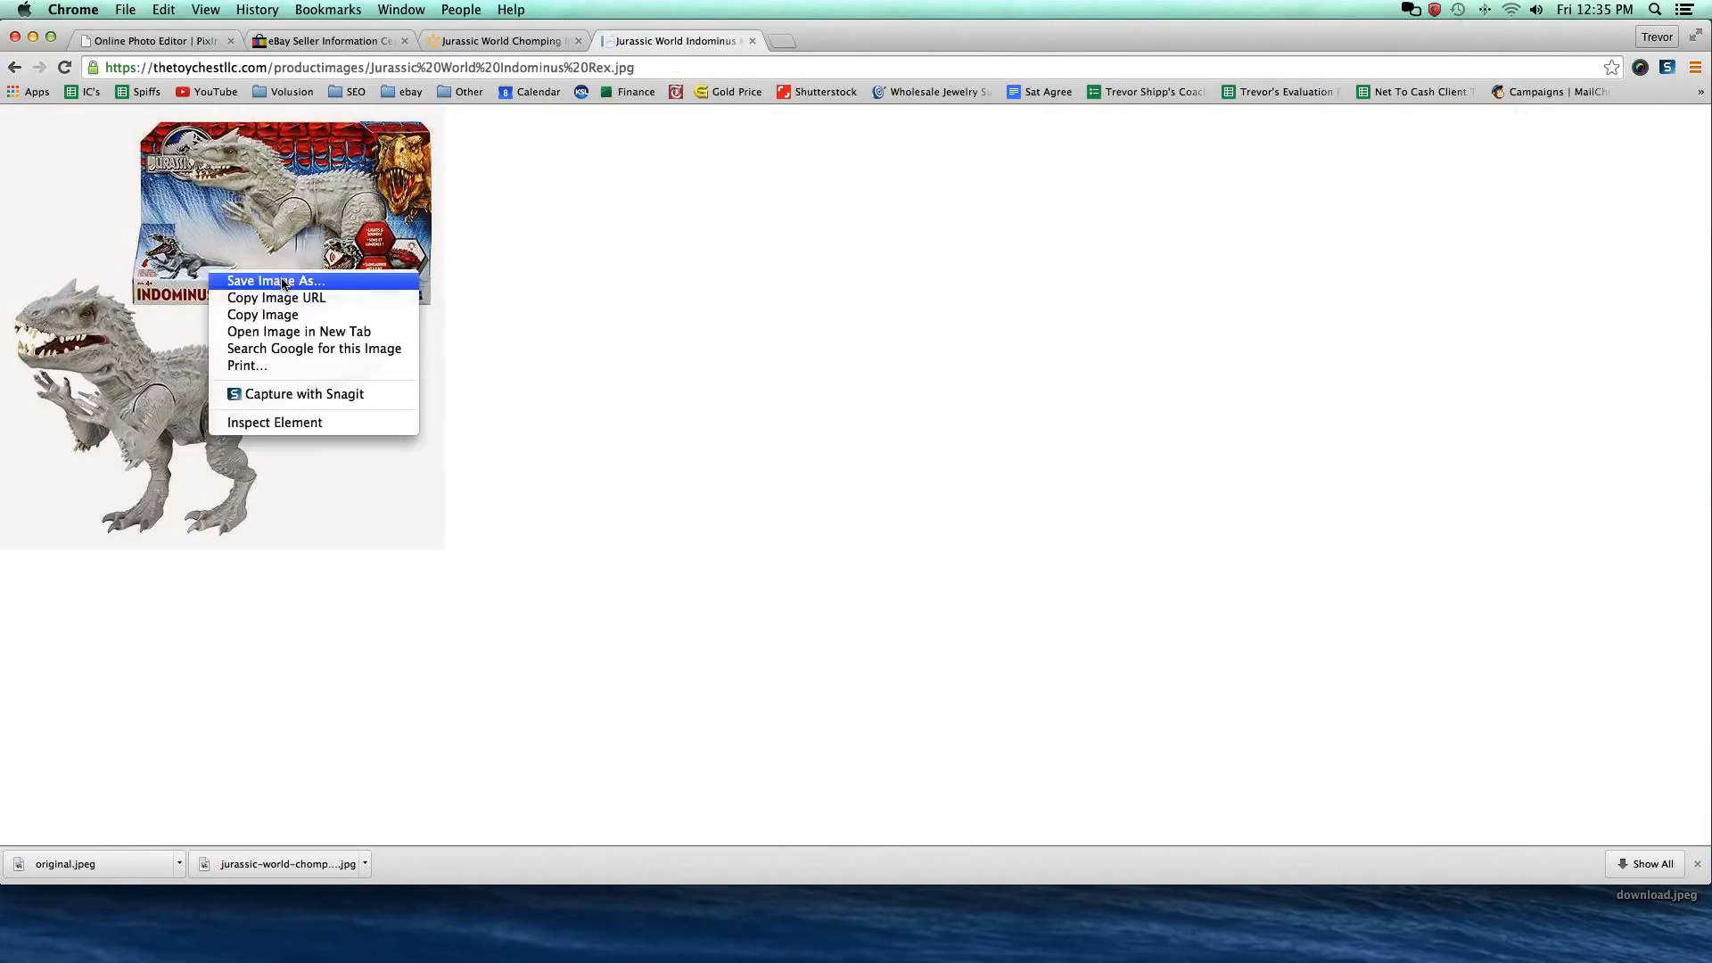
{"action": "left_click", "coordinate": [600, 337]}
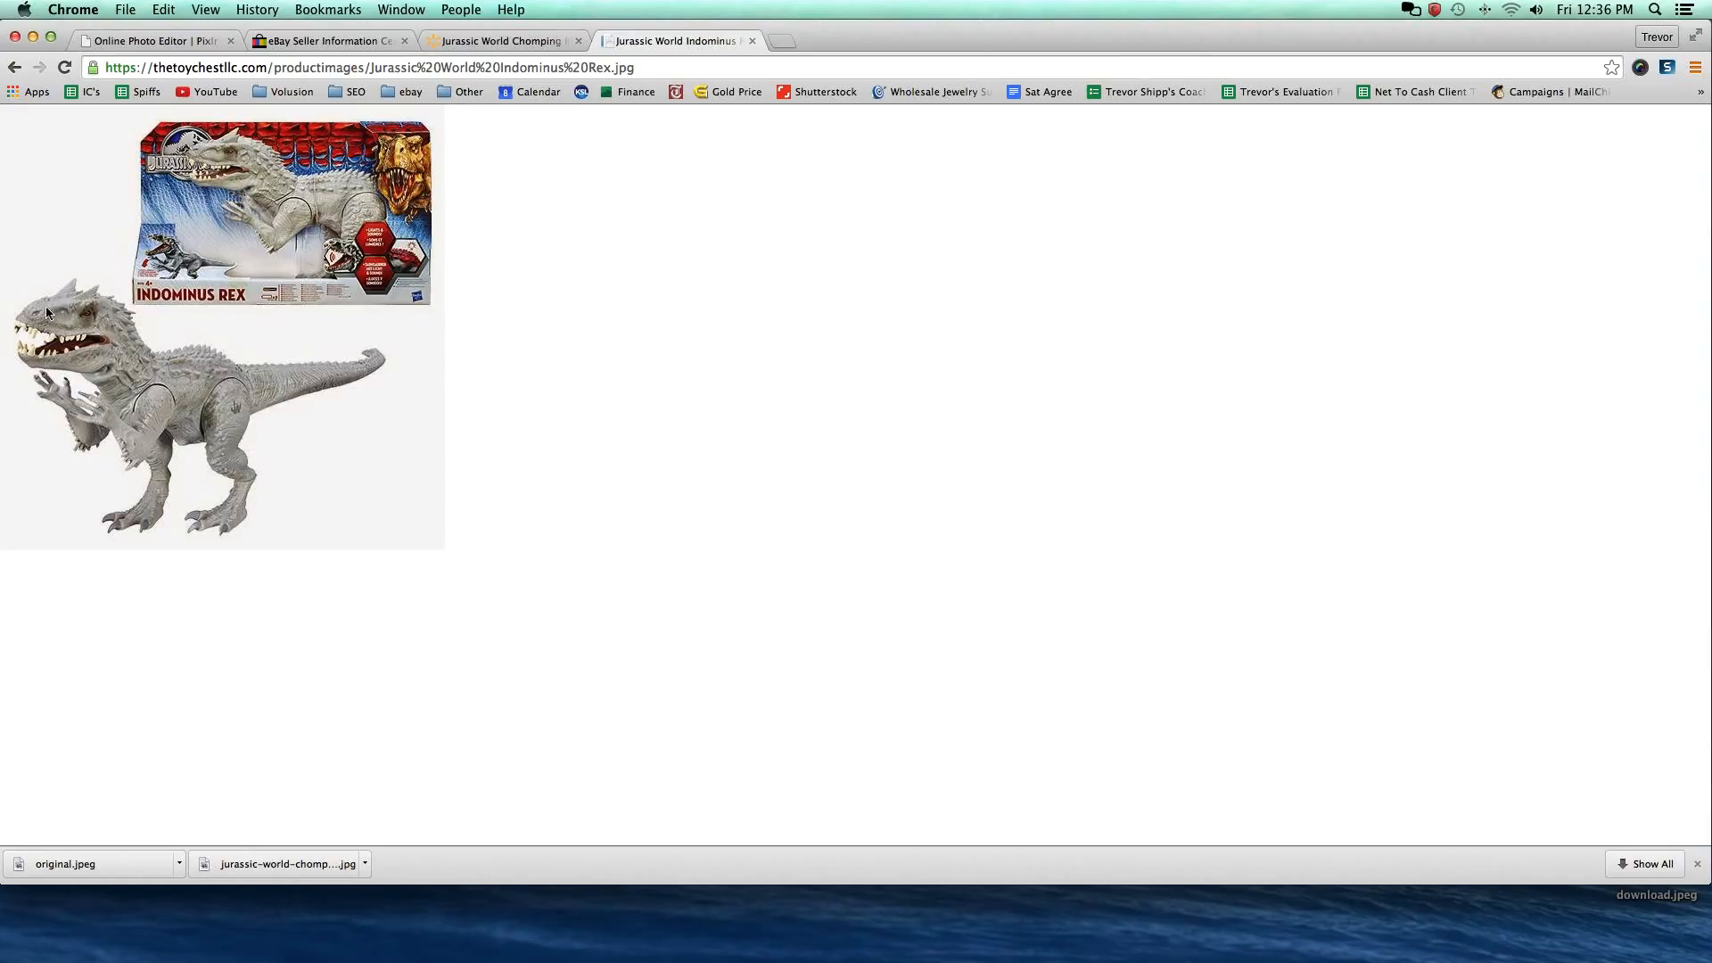
Compare the toy chest photo with the Walmart product page and return to the Google Images results.
{"action": "left_click", "coordinate": [476, 42]}
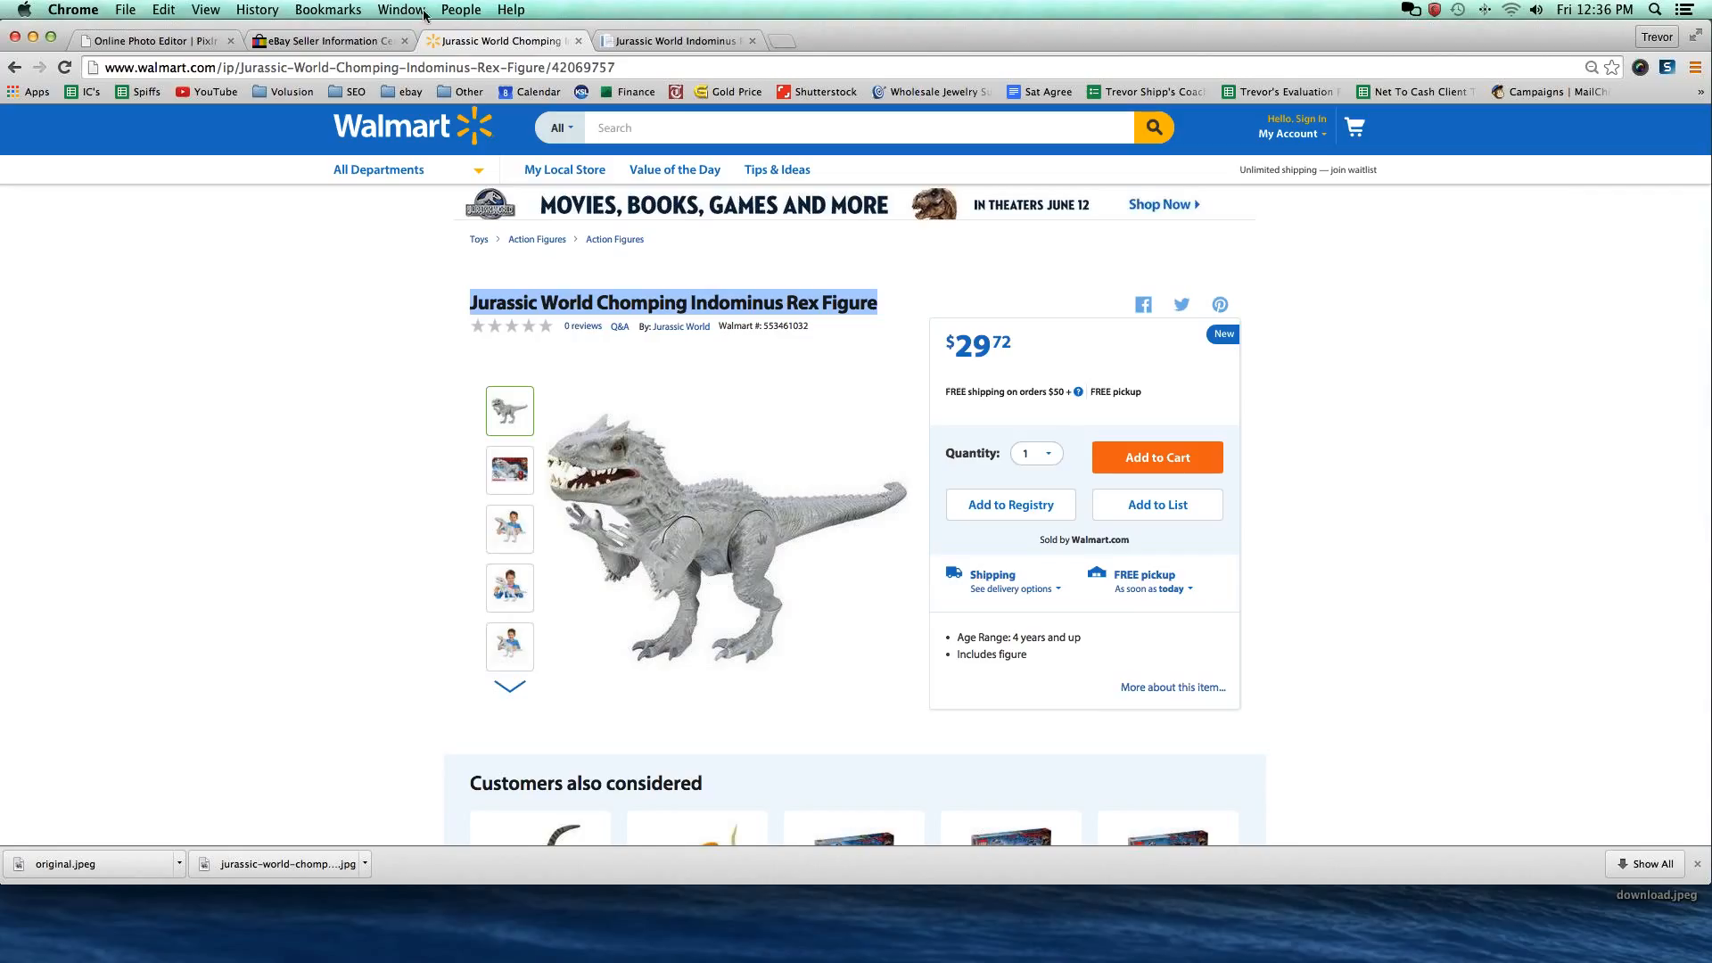
{"action": "left_click", "coordinate": [671, 41]}
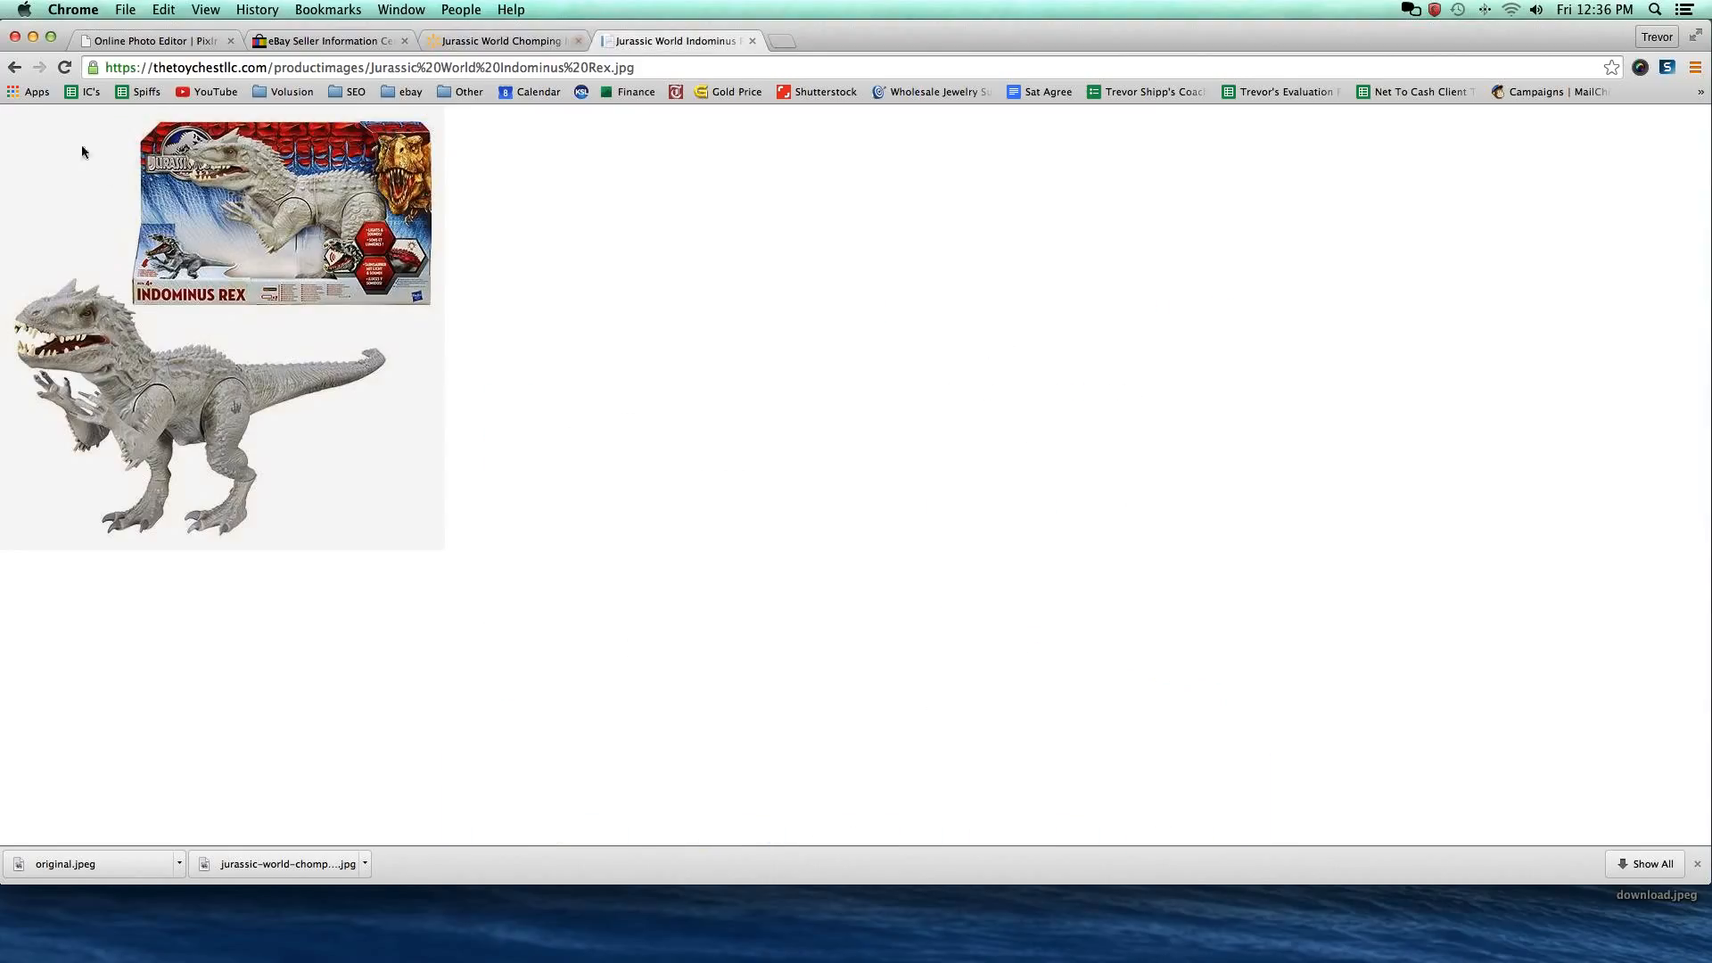
{"action": "left_click", "coordinate": [14, 69]}
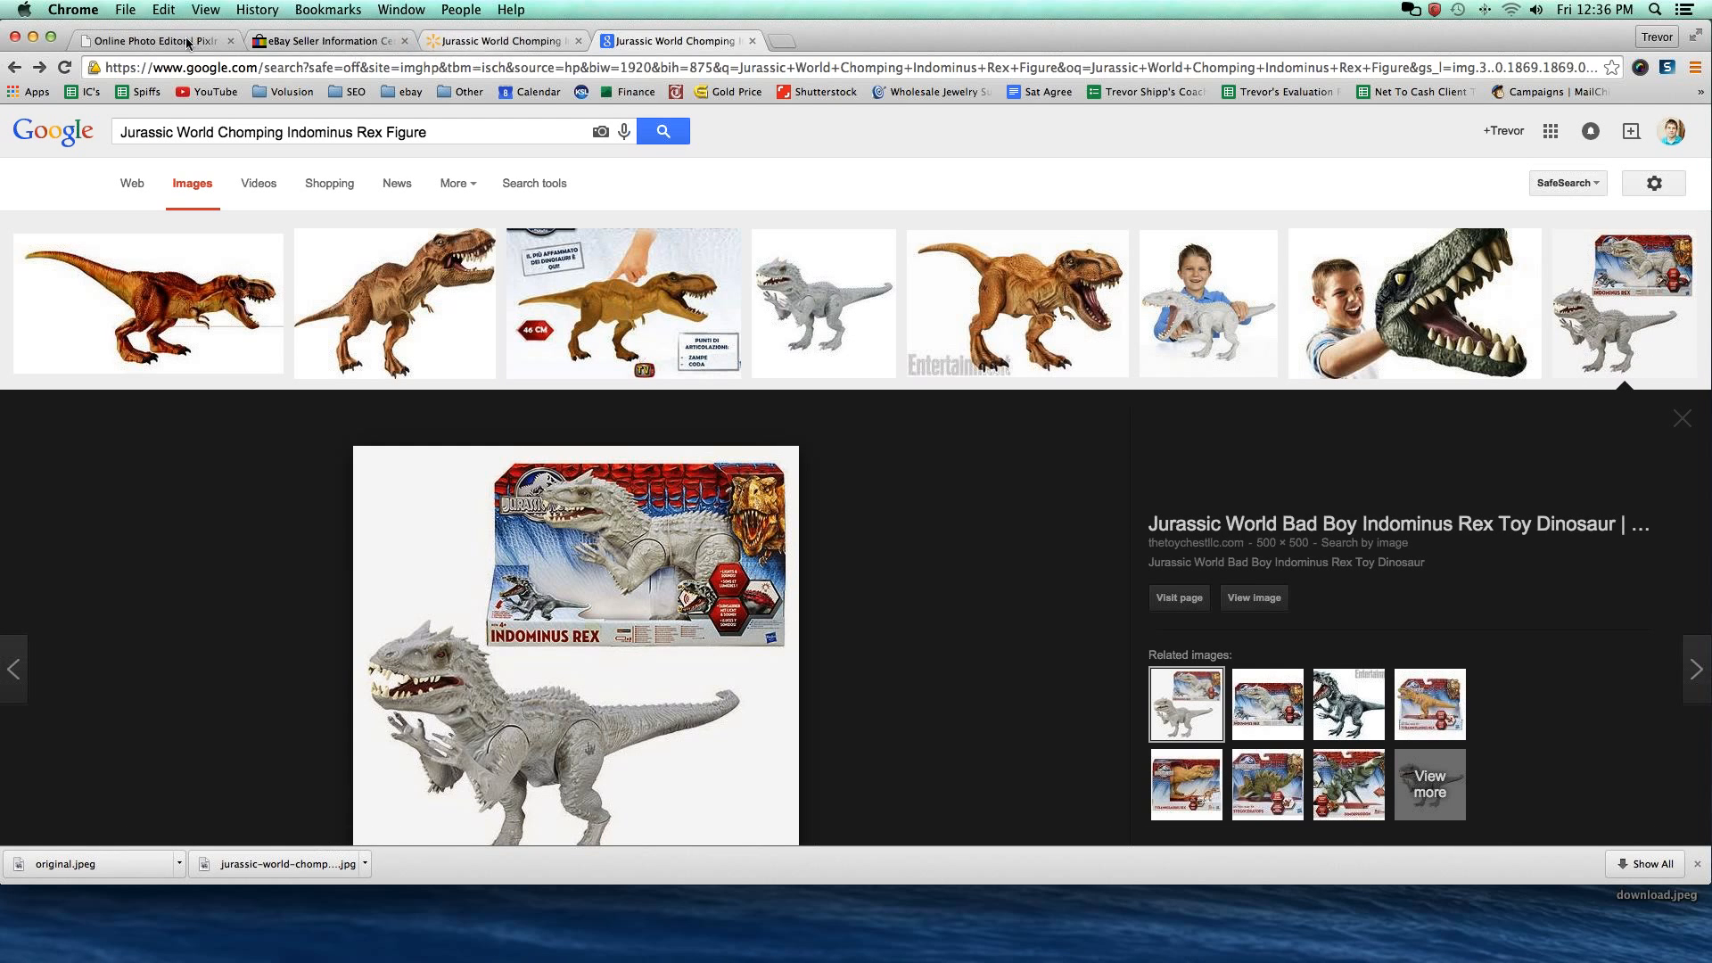
Switch to Pixlr Editor and resize the large Indominus Rex image to 500 × 500 pixels with proportions constrained.
{"action": "left_click", "coordinate": [157, 44]}
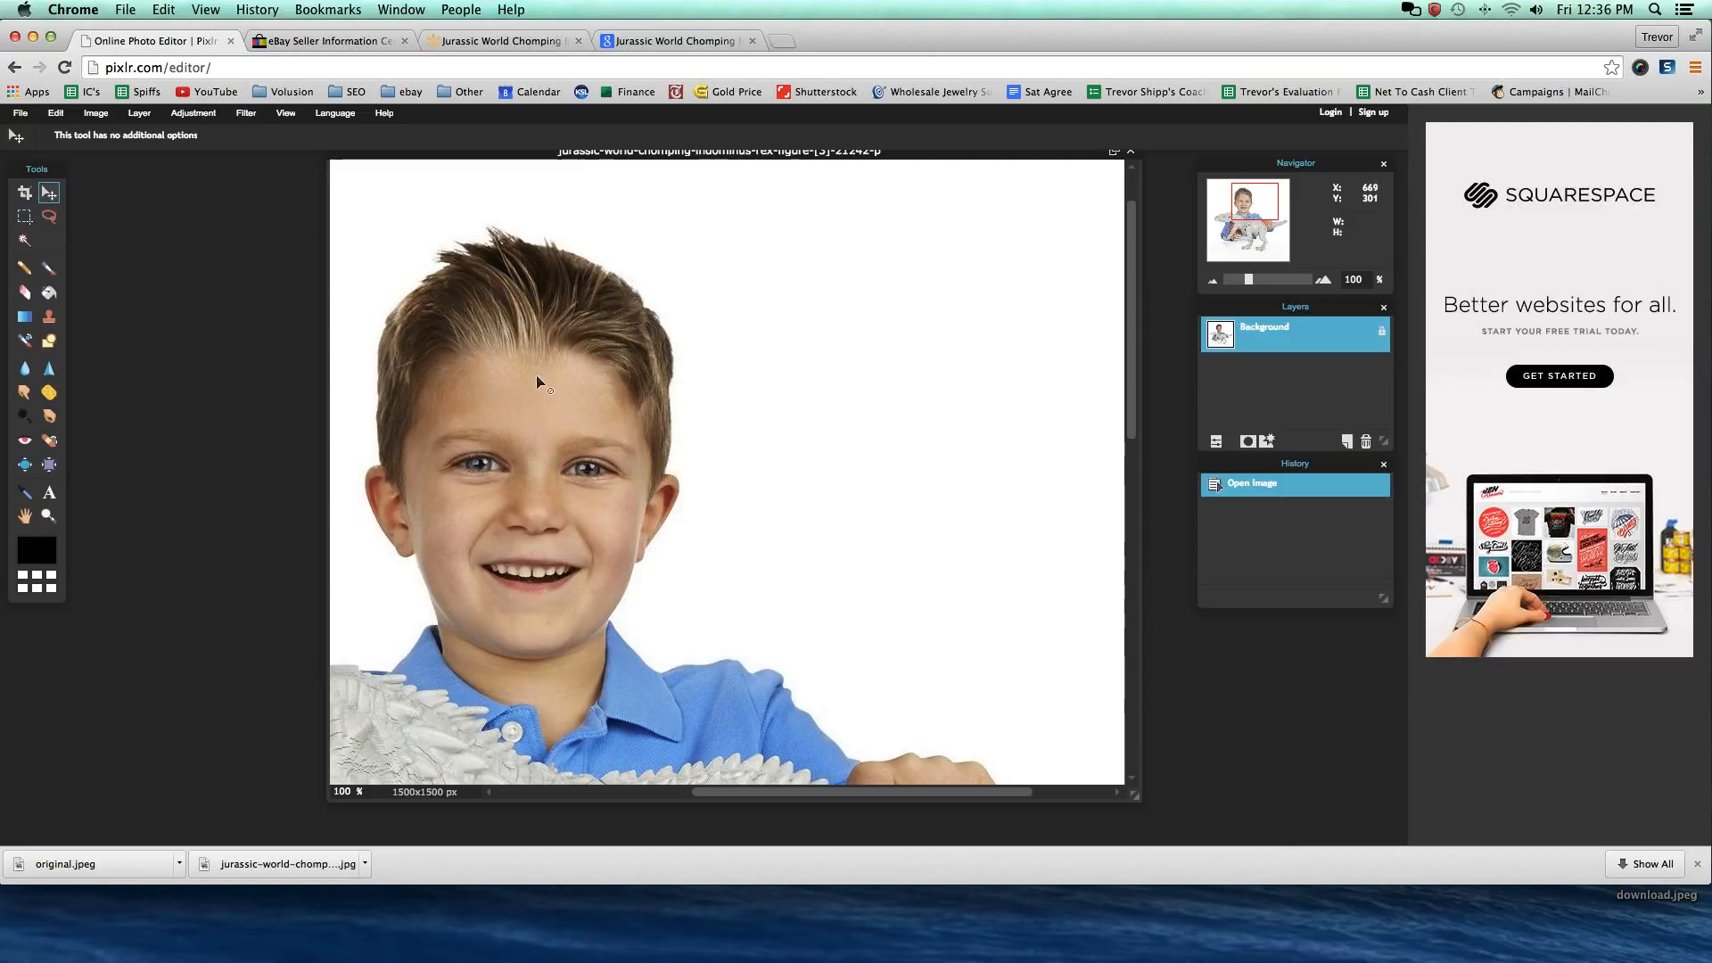
{"action": "left_click", "coordinate": [96, 113]}
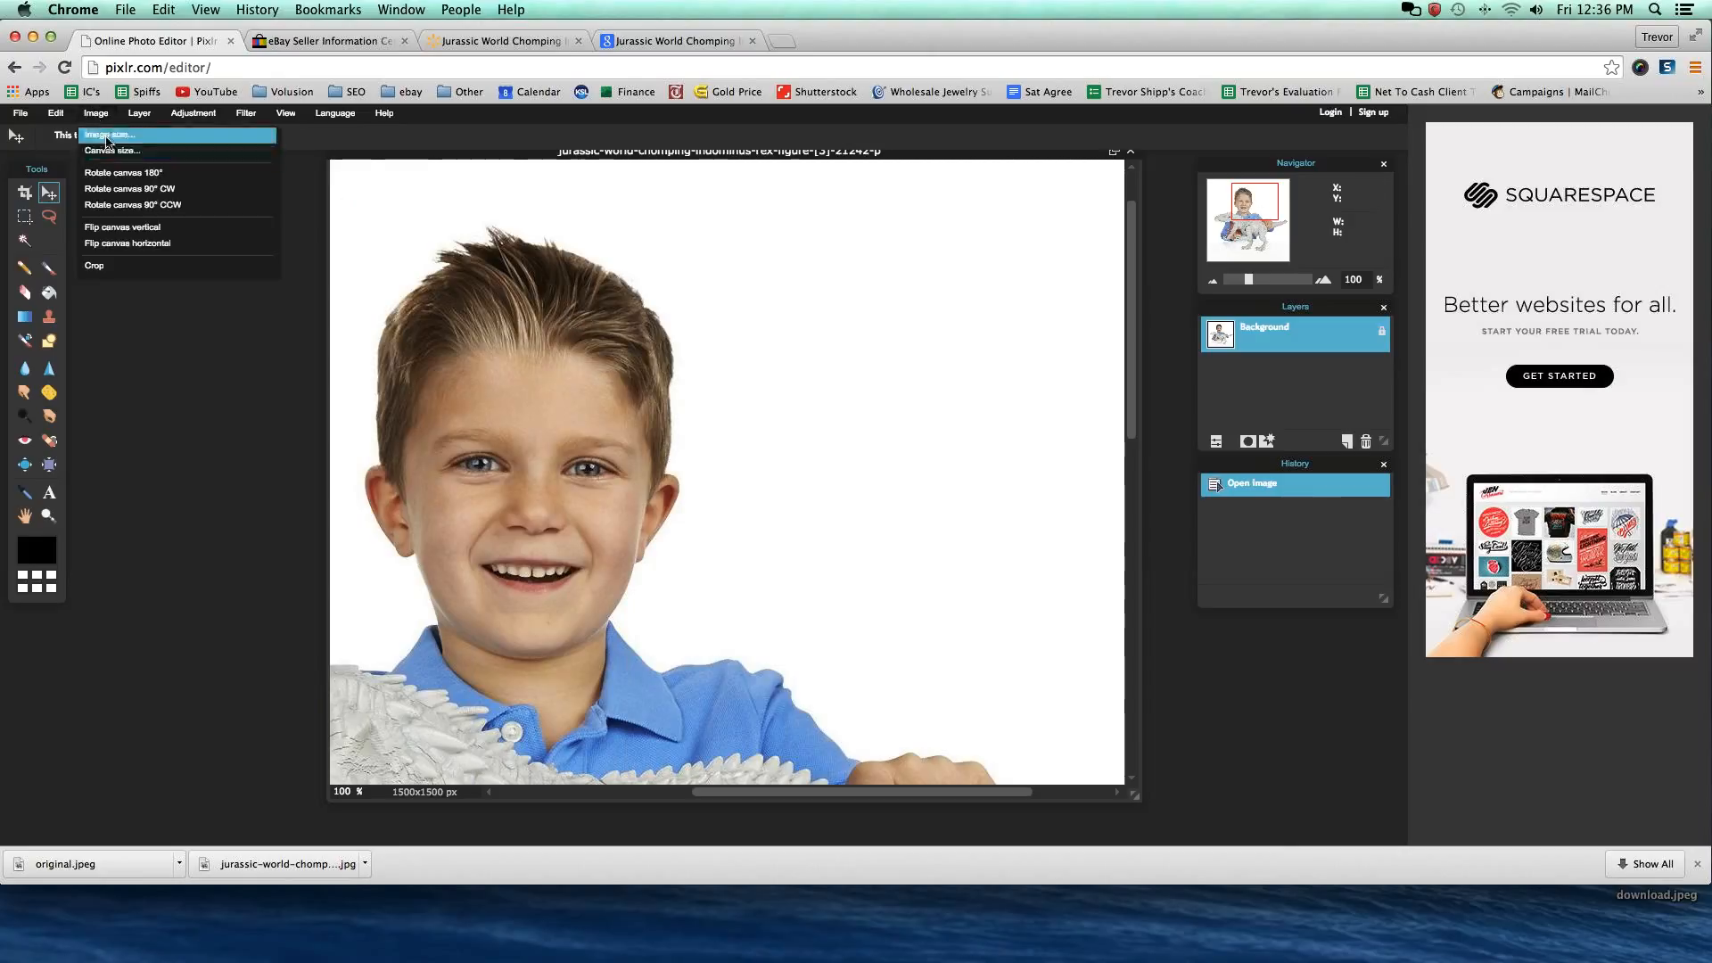
{"action": "left_click", "coordinate": [107, 135]}
{"action": "double_click", "coordinate": [647, 387]}
{"action": "type", "text": "500"}
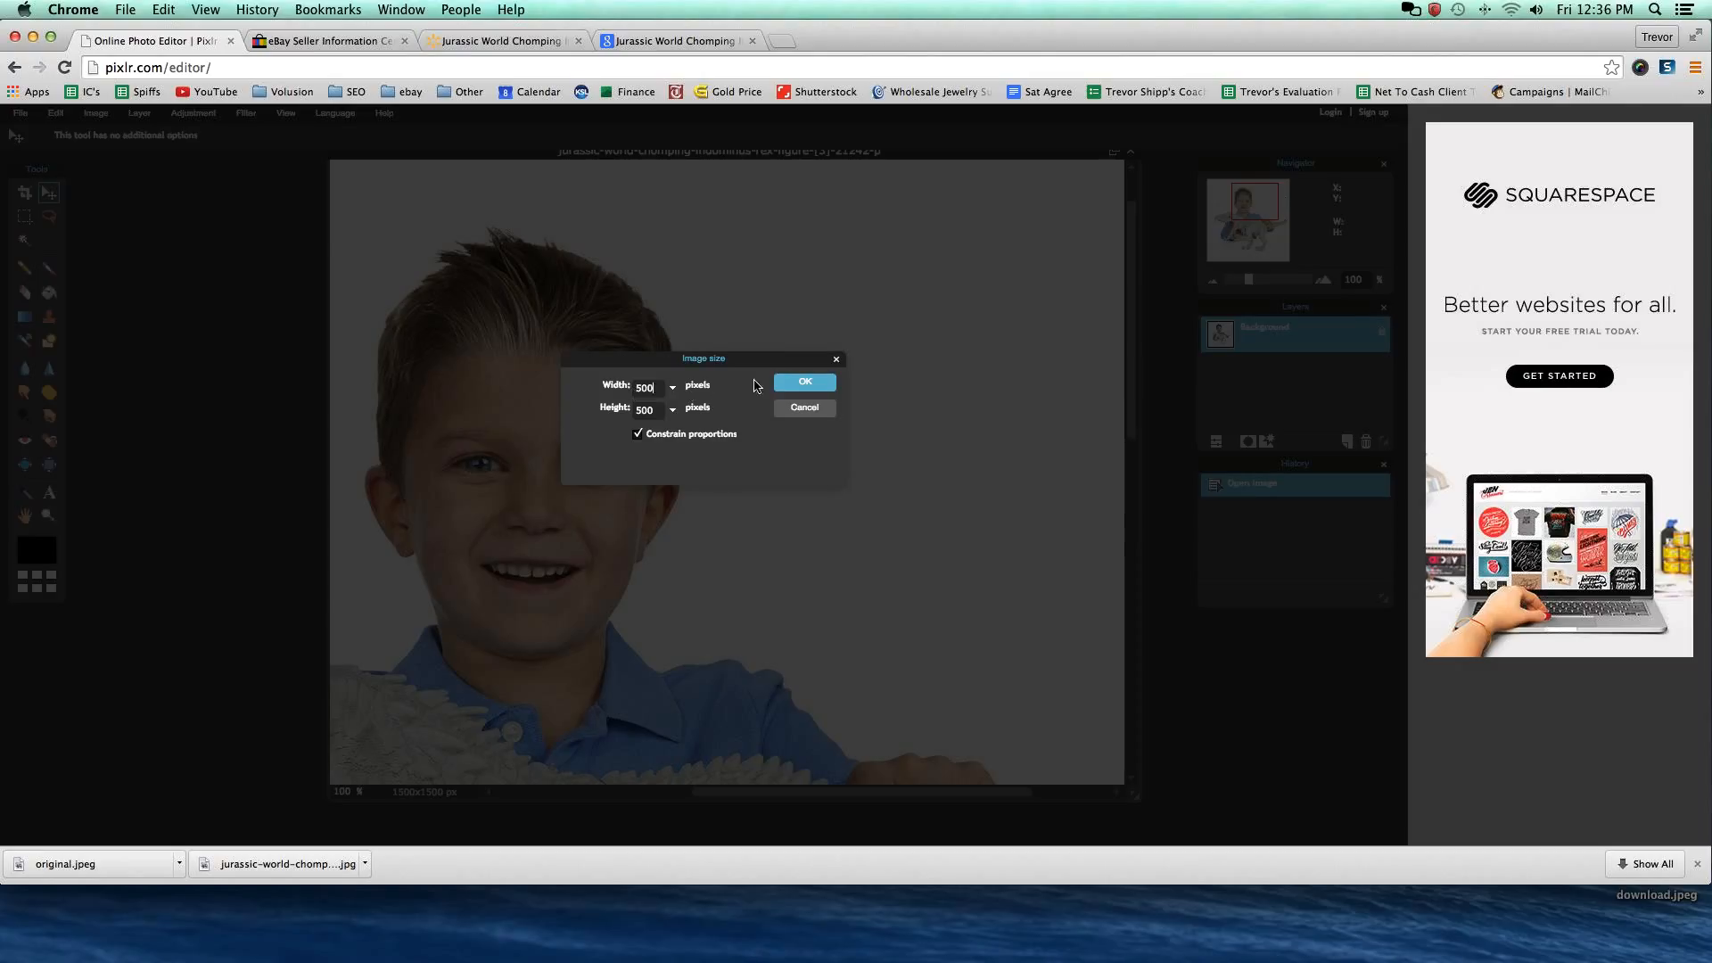
{"action": "left_click", "coordinate": [790, 382]}
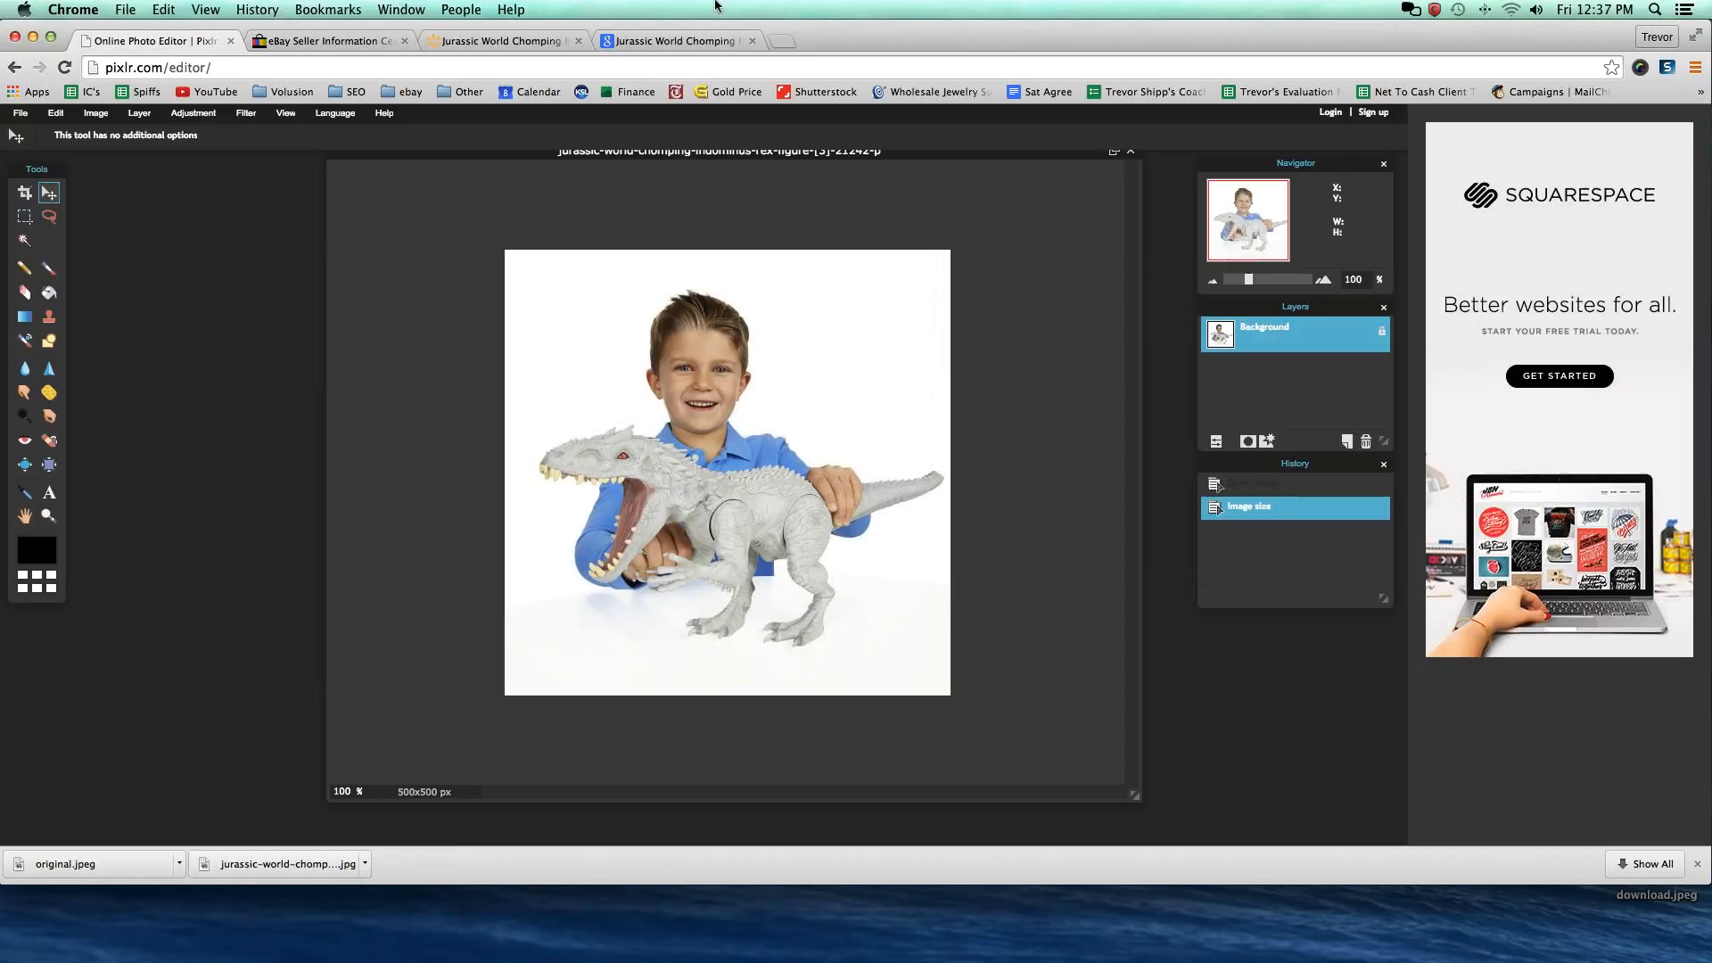
Return to Google Images and save the 355 × 355 Amazon Indominus Rex photo to the Desktop as 71qkmWPcEWL._SY355_.
{"action": "left_click", "coordinate": [681, 40]}
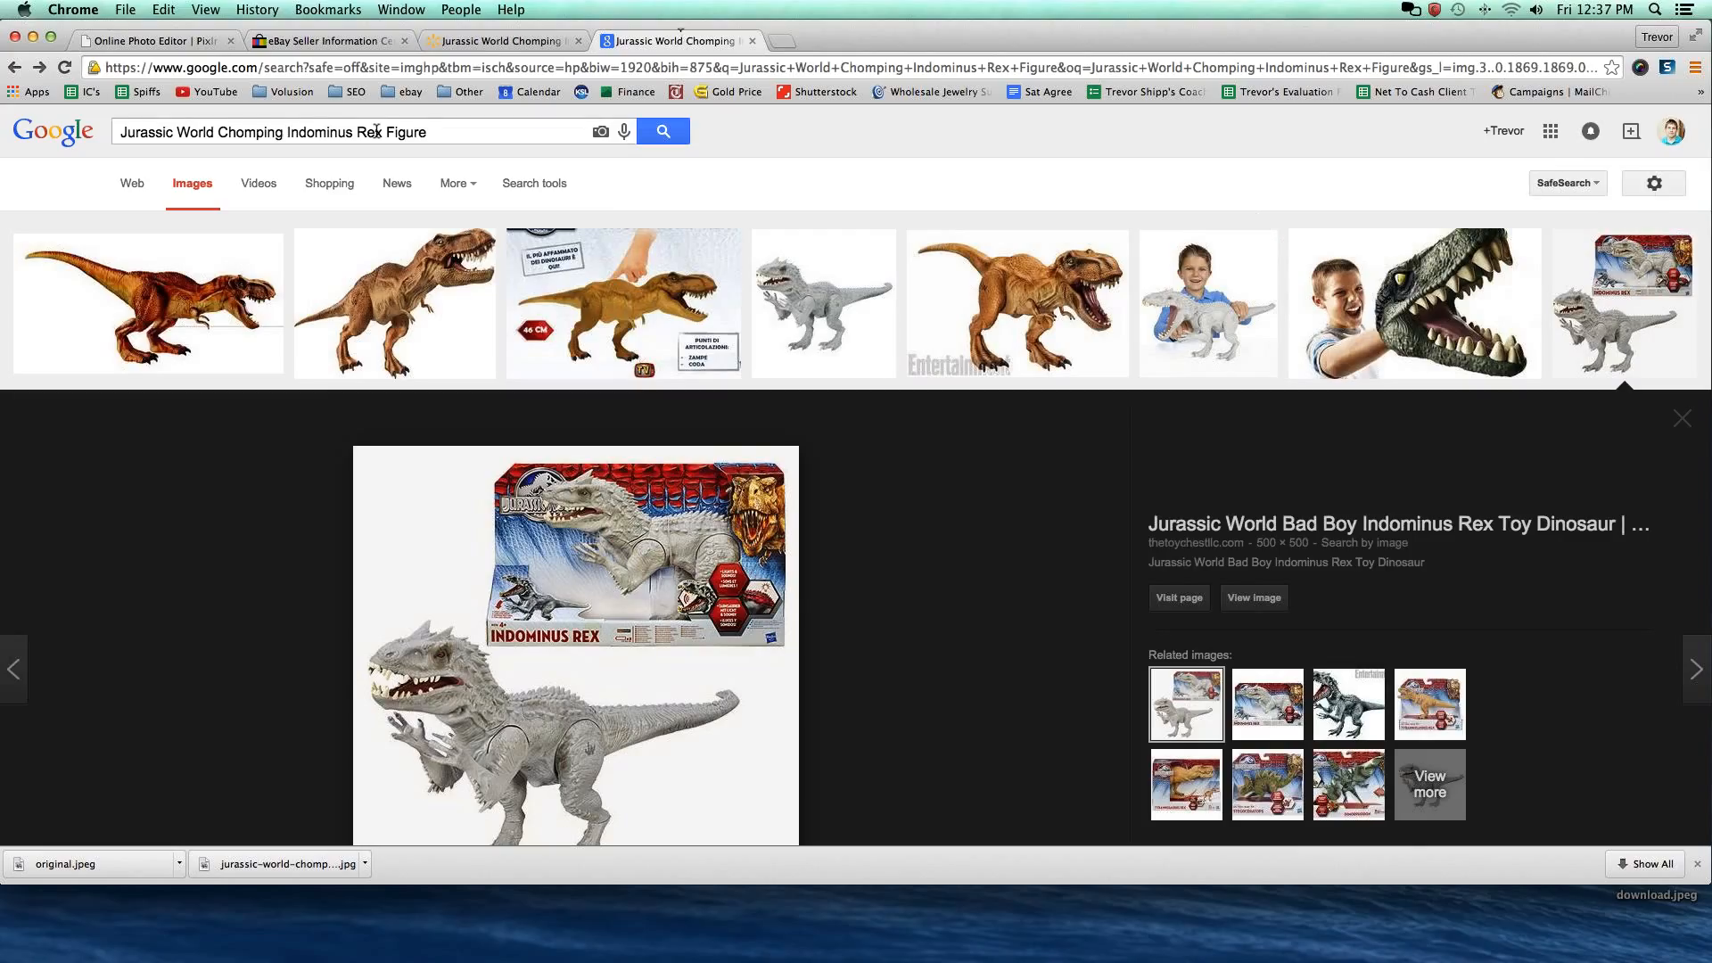
{"action": "left_click", "coordinate": [821, 317]}
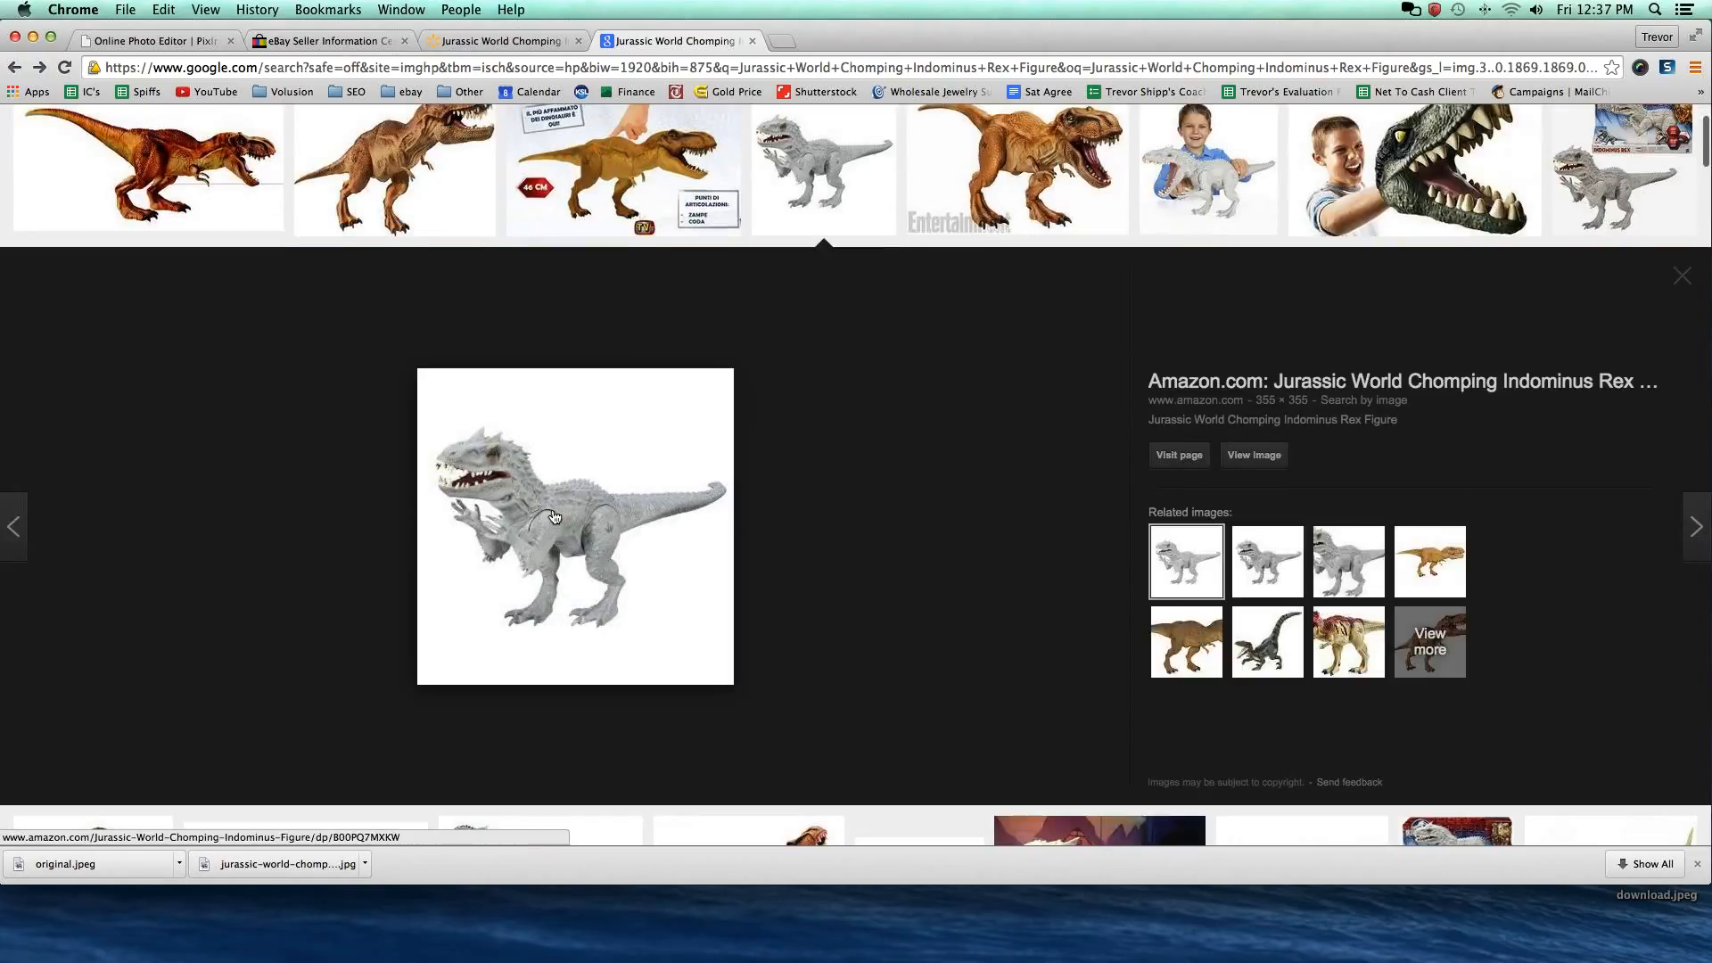
{"action": "right_click", "coordinate": [558, 508]}
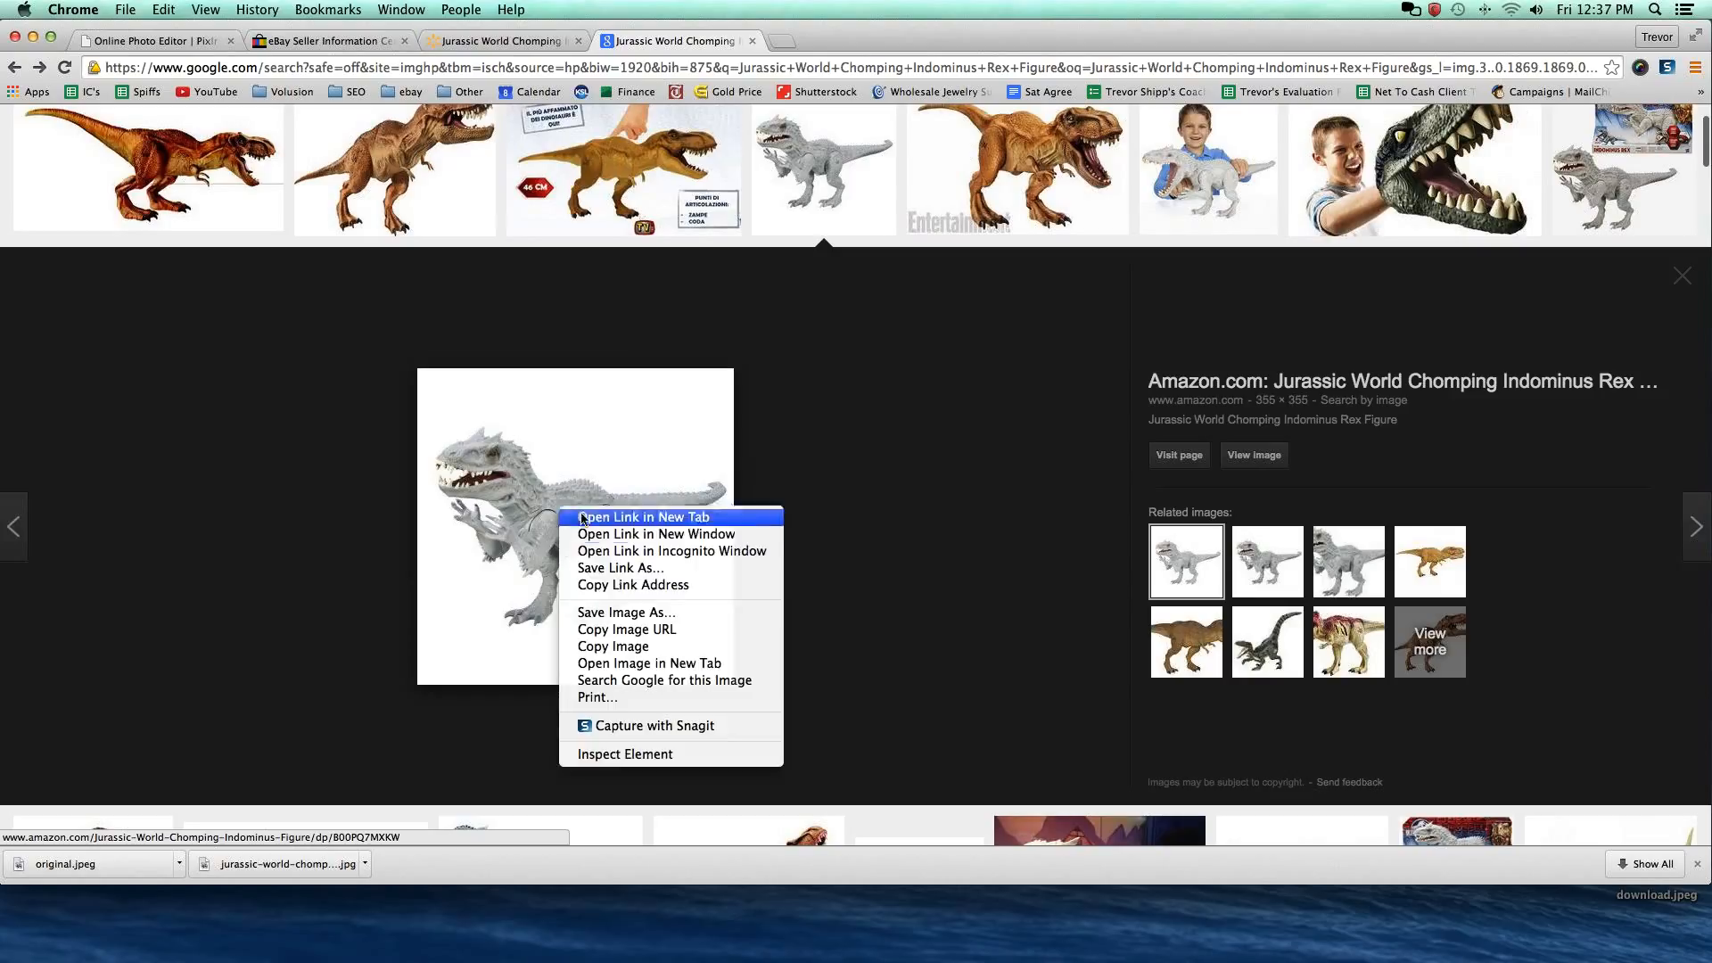
{"action": "left_click", "coordinate": [618, 612]}
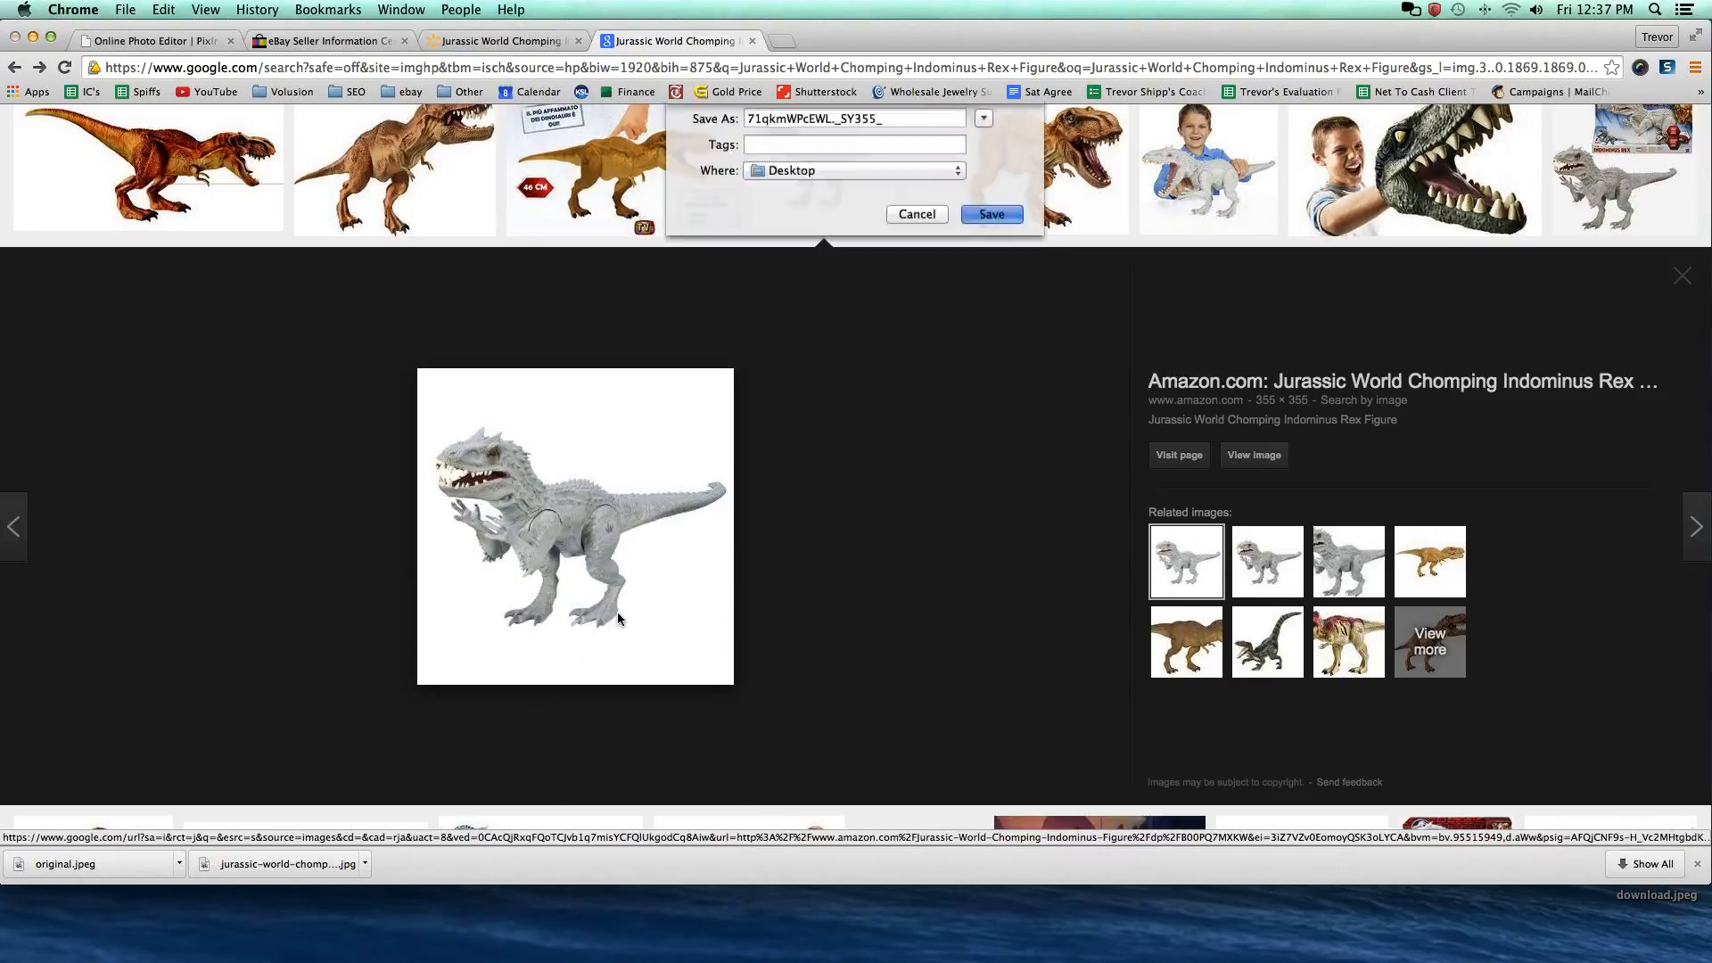
{"action": "key", "text": "Return"}
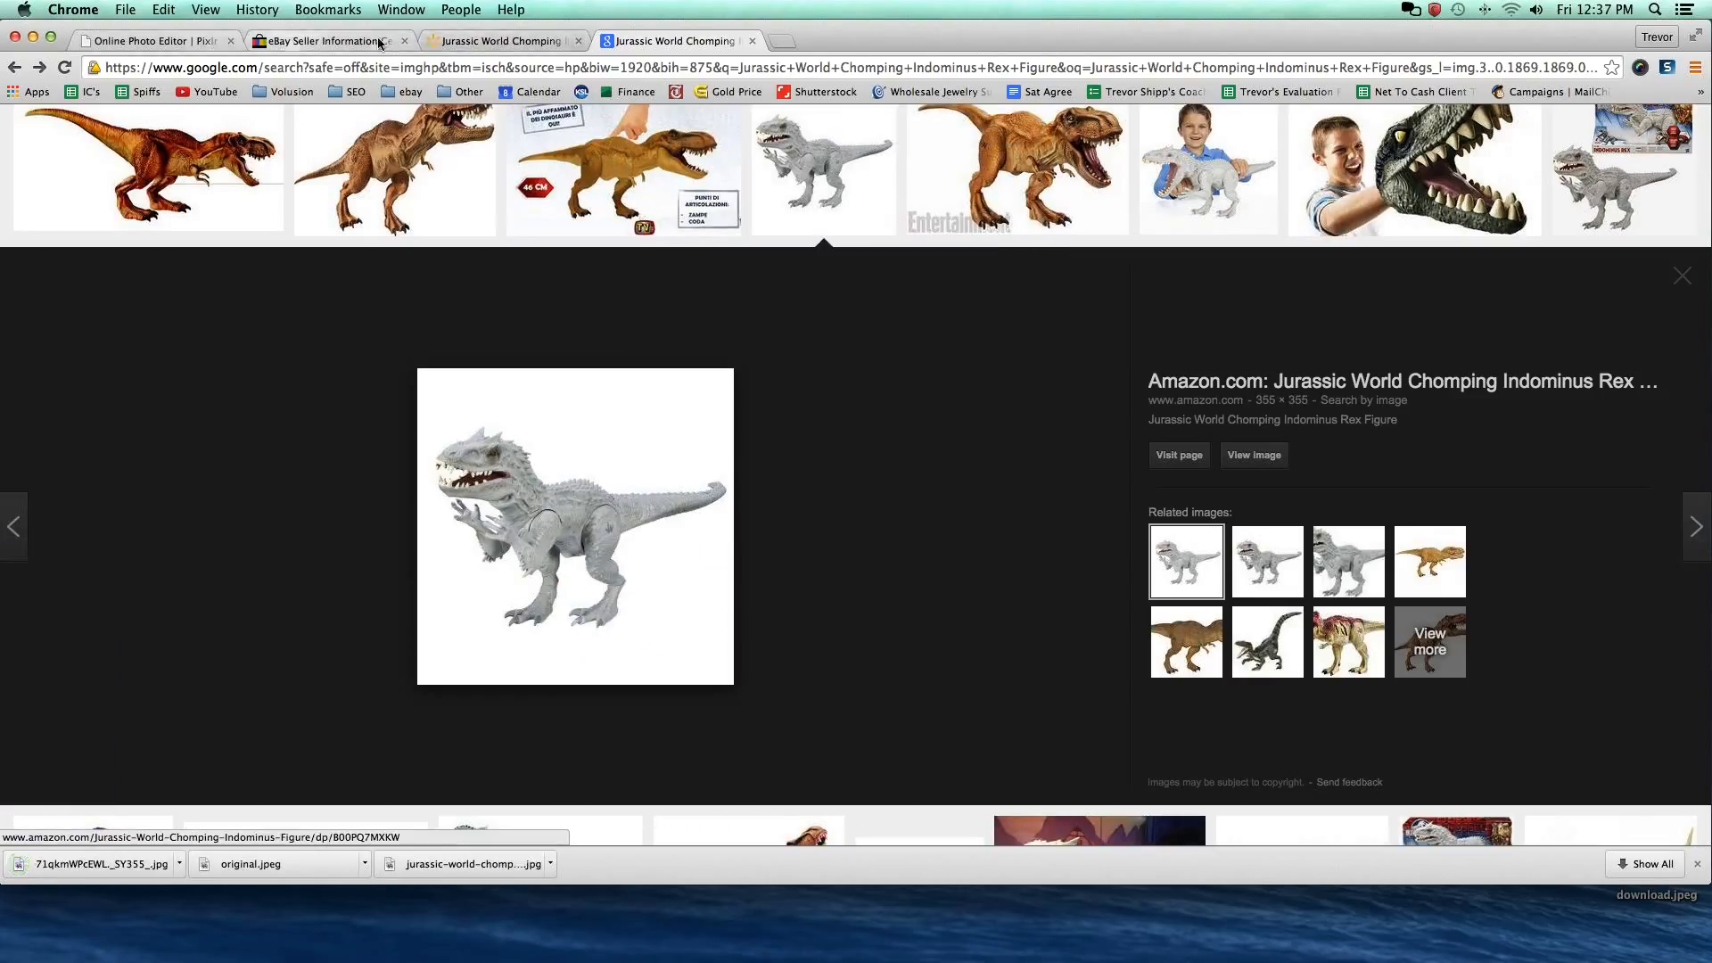
Switch to Pixlr Editor and close both open Indominus Rex images, discarding the changes to the resized one.
{"action": "left_click", "coordinate": [150, 41]}
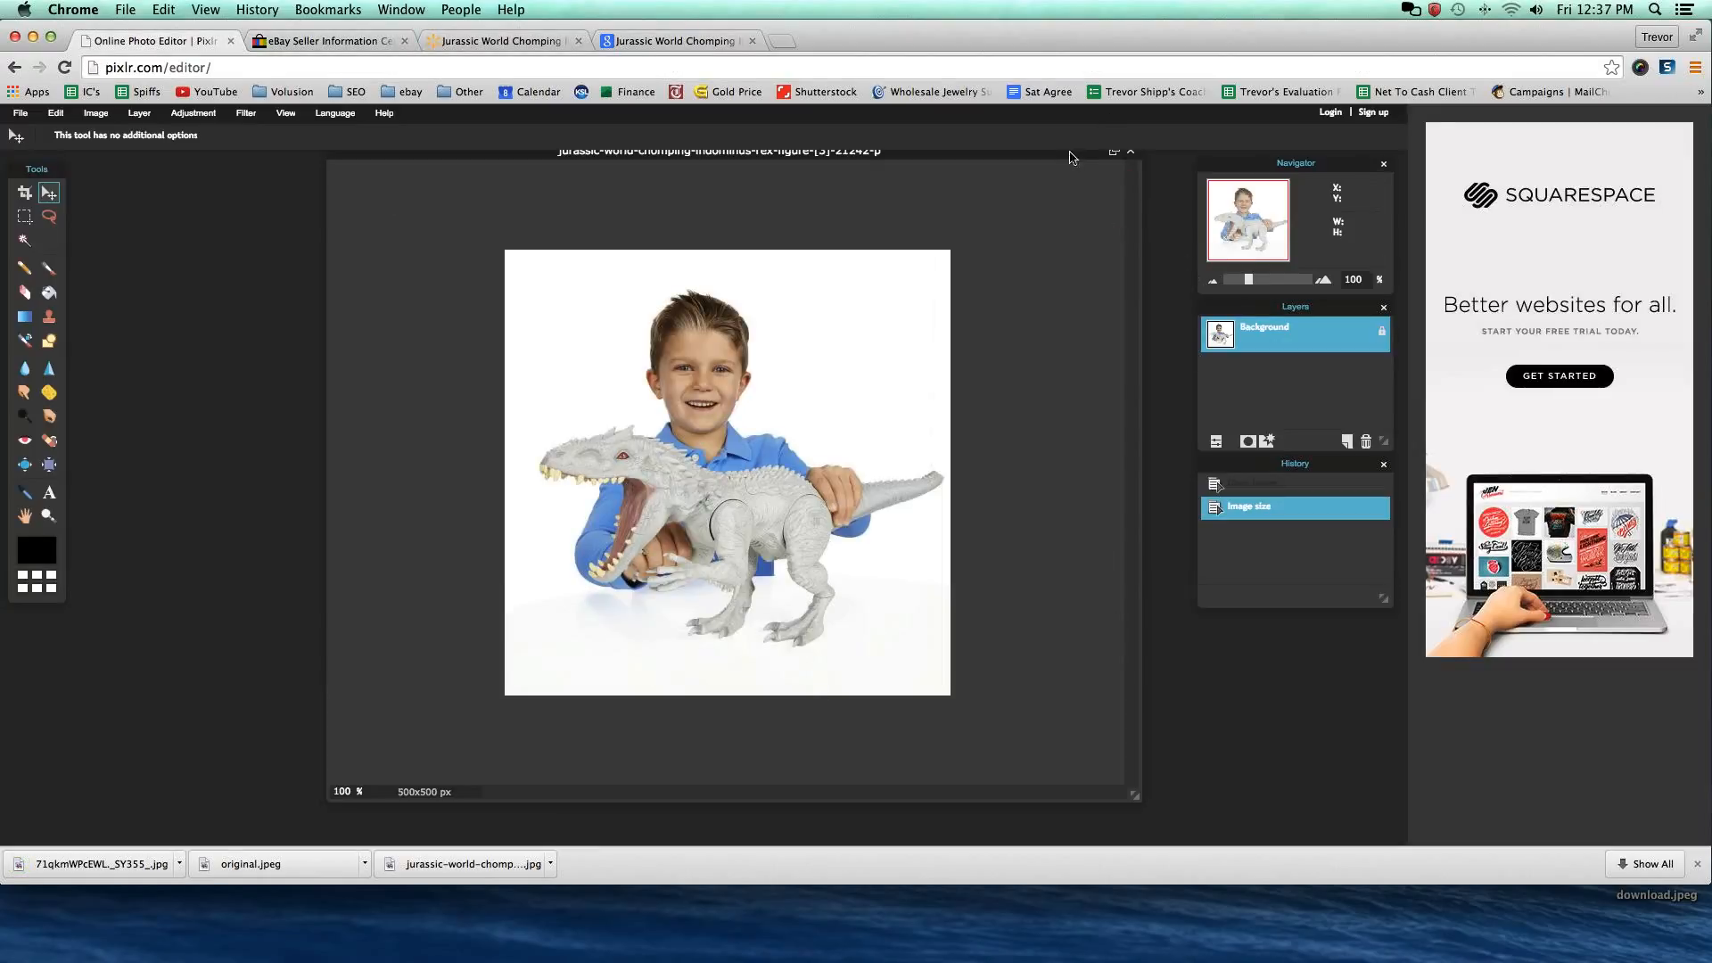
{"action": "left_click_drag", "start_coordinate": [1043, 164], "coordinate": [1005, 214]}
{"action": "left_click", "coordinate": [1090, 206]}
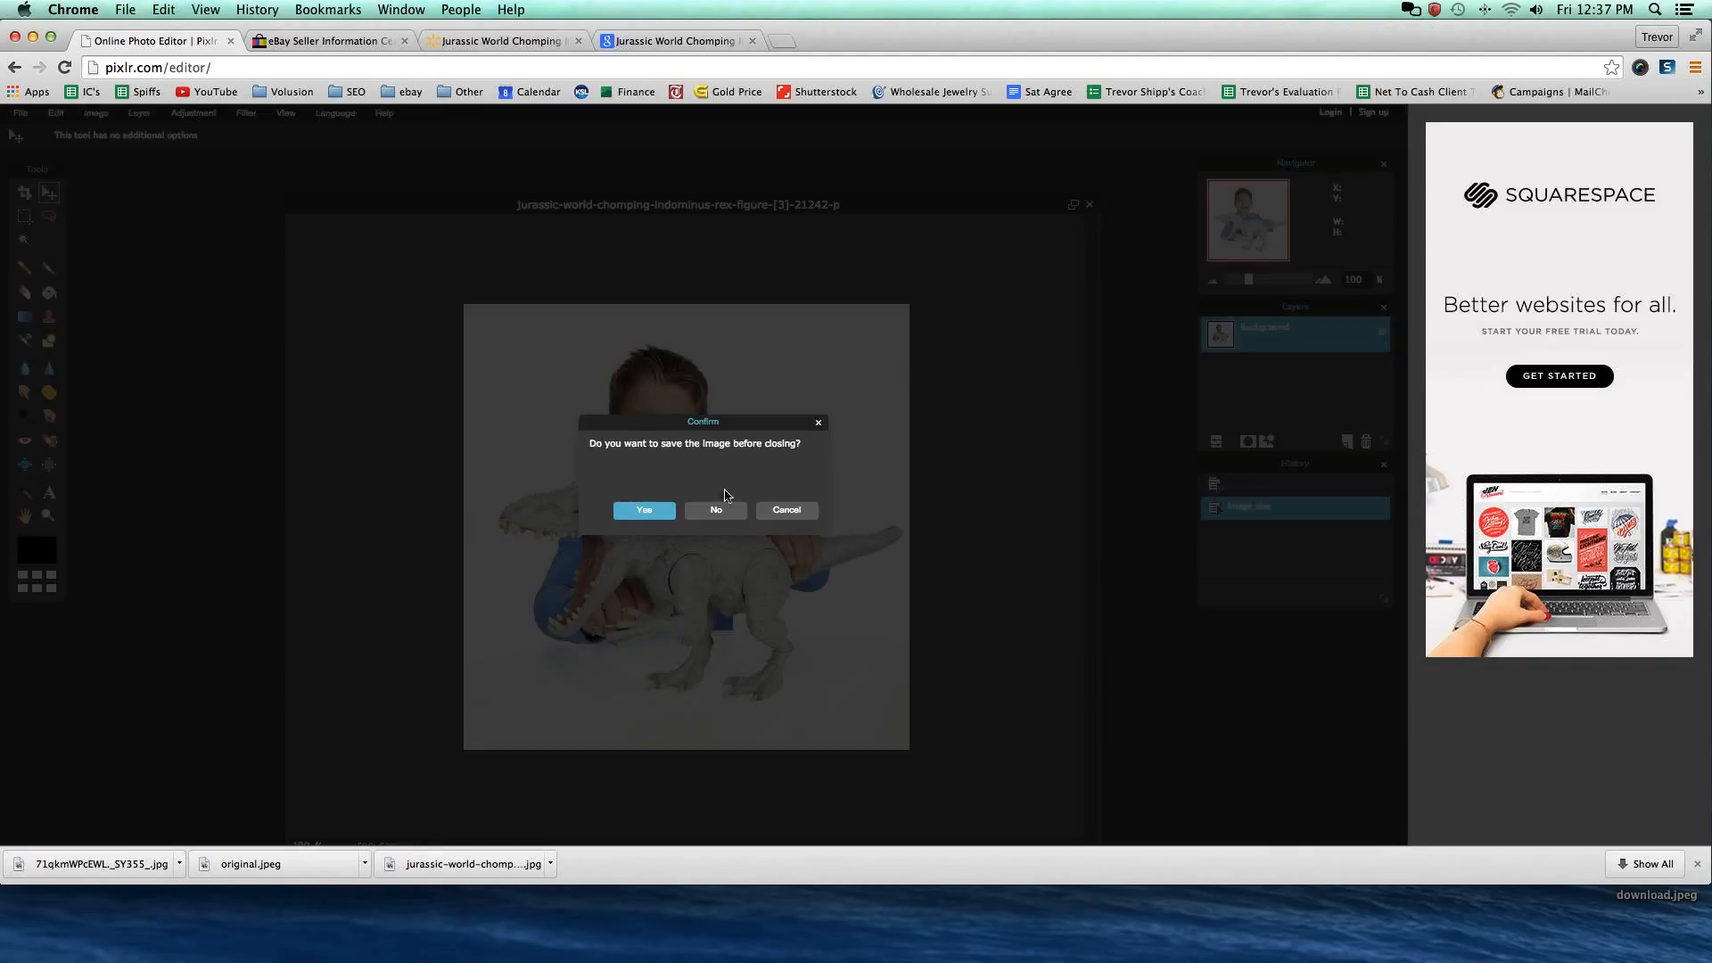
{"action": "left_click", "coordinate": [634, 507]}
{"action": "left_click", "coordinate": [941, 611]}
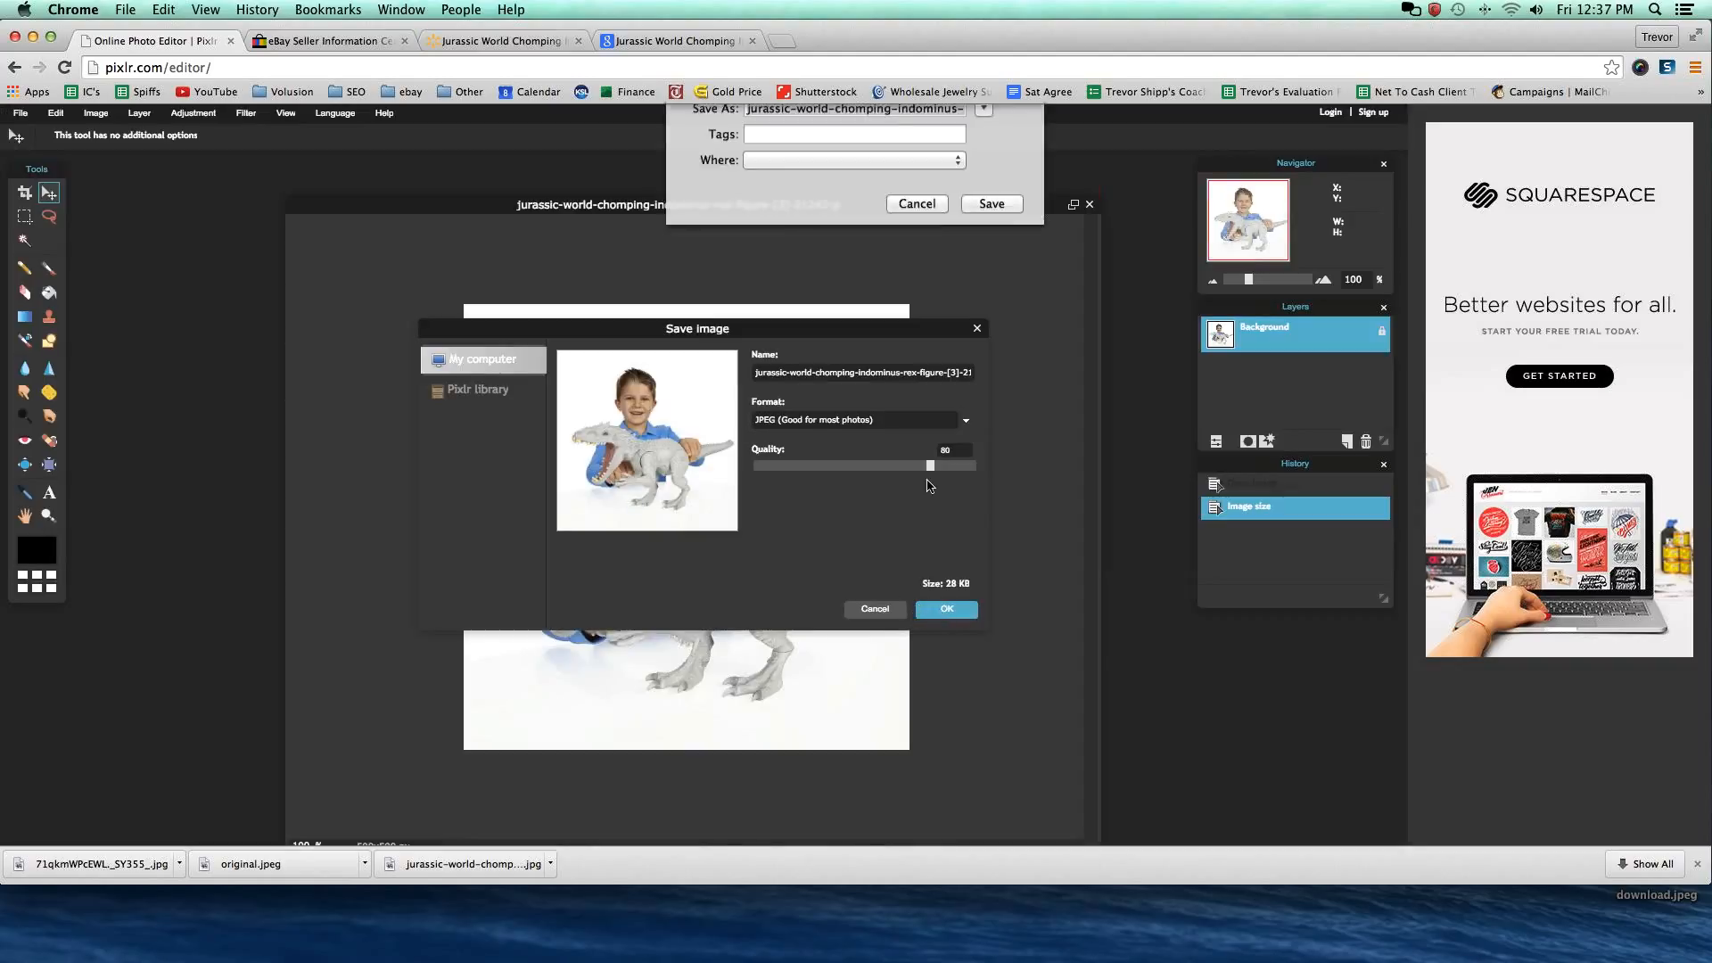
{"action": "left_click", "coordinate": [915, 231]}
{"action": "left_click", "coordinate": [1089, 206]}
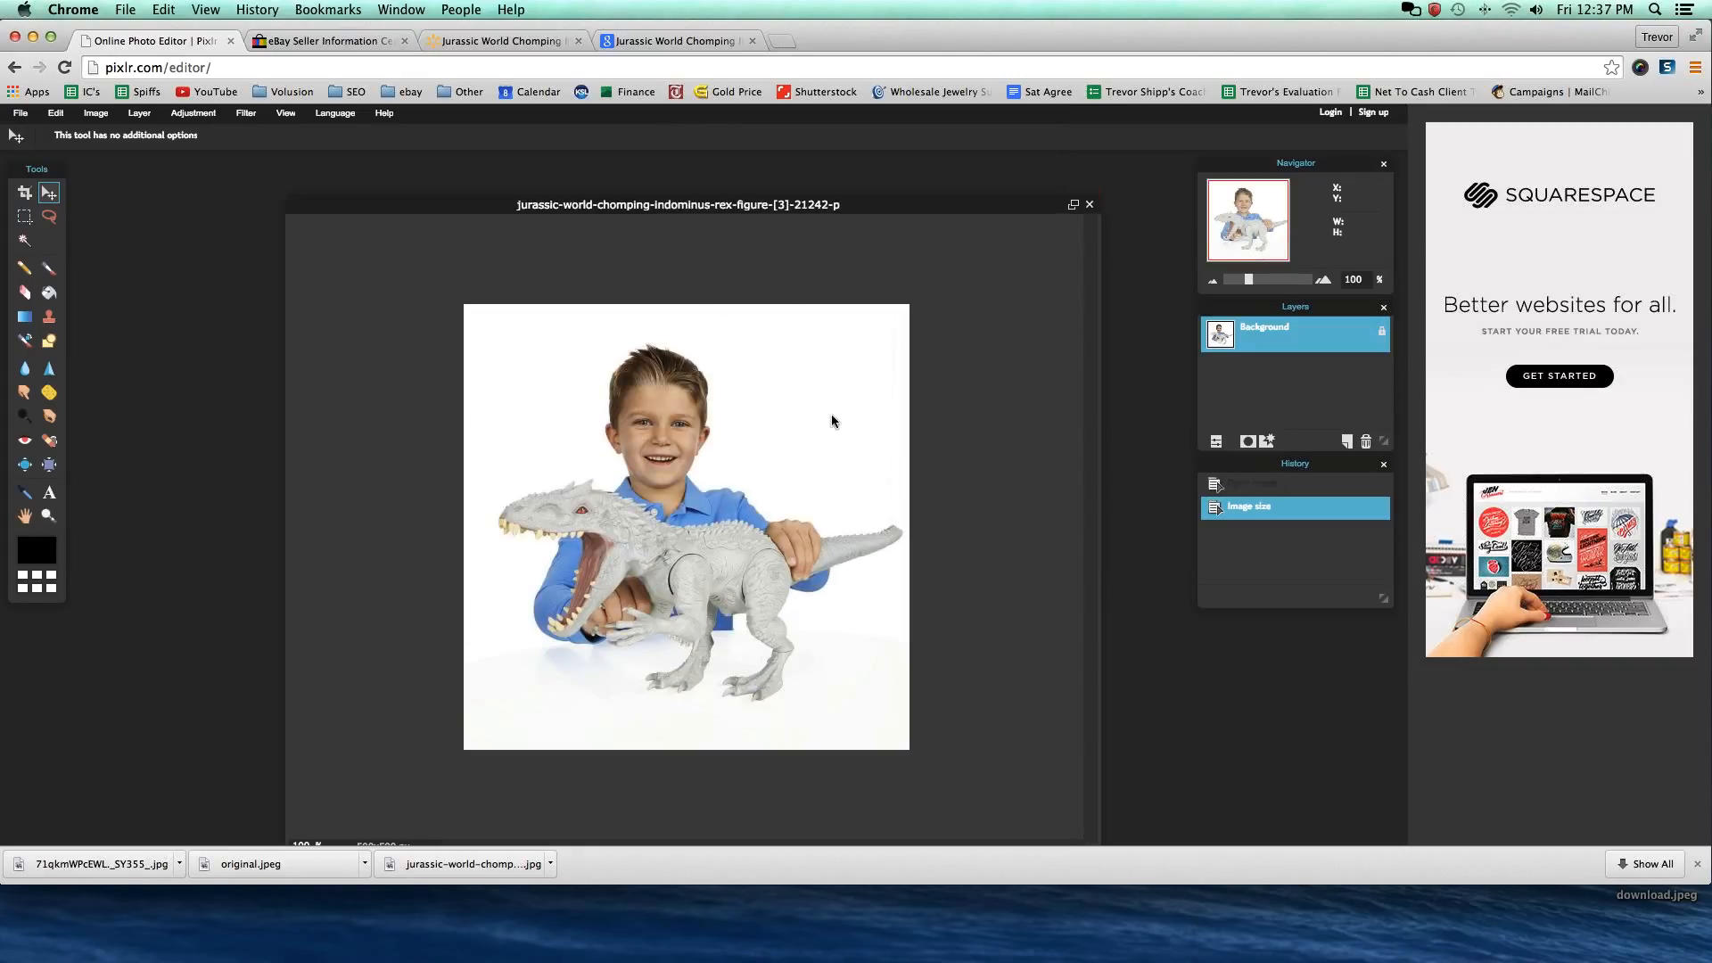
{"action": "left_click", "coordinate": [724, 512]}
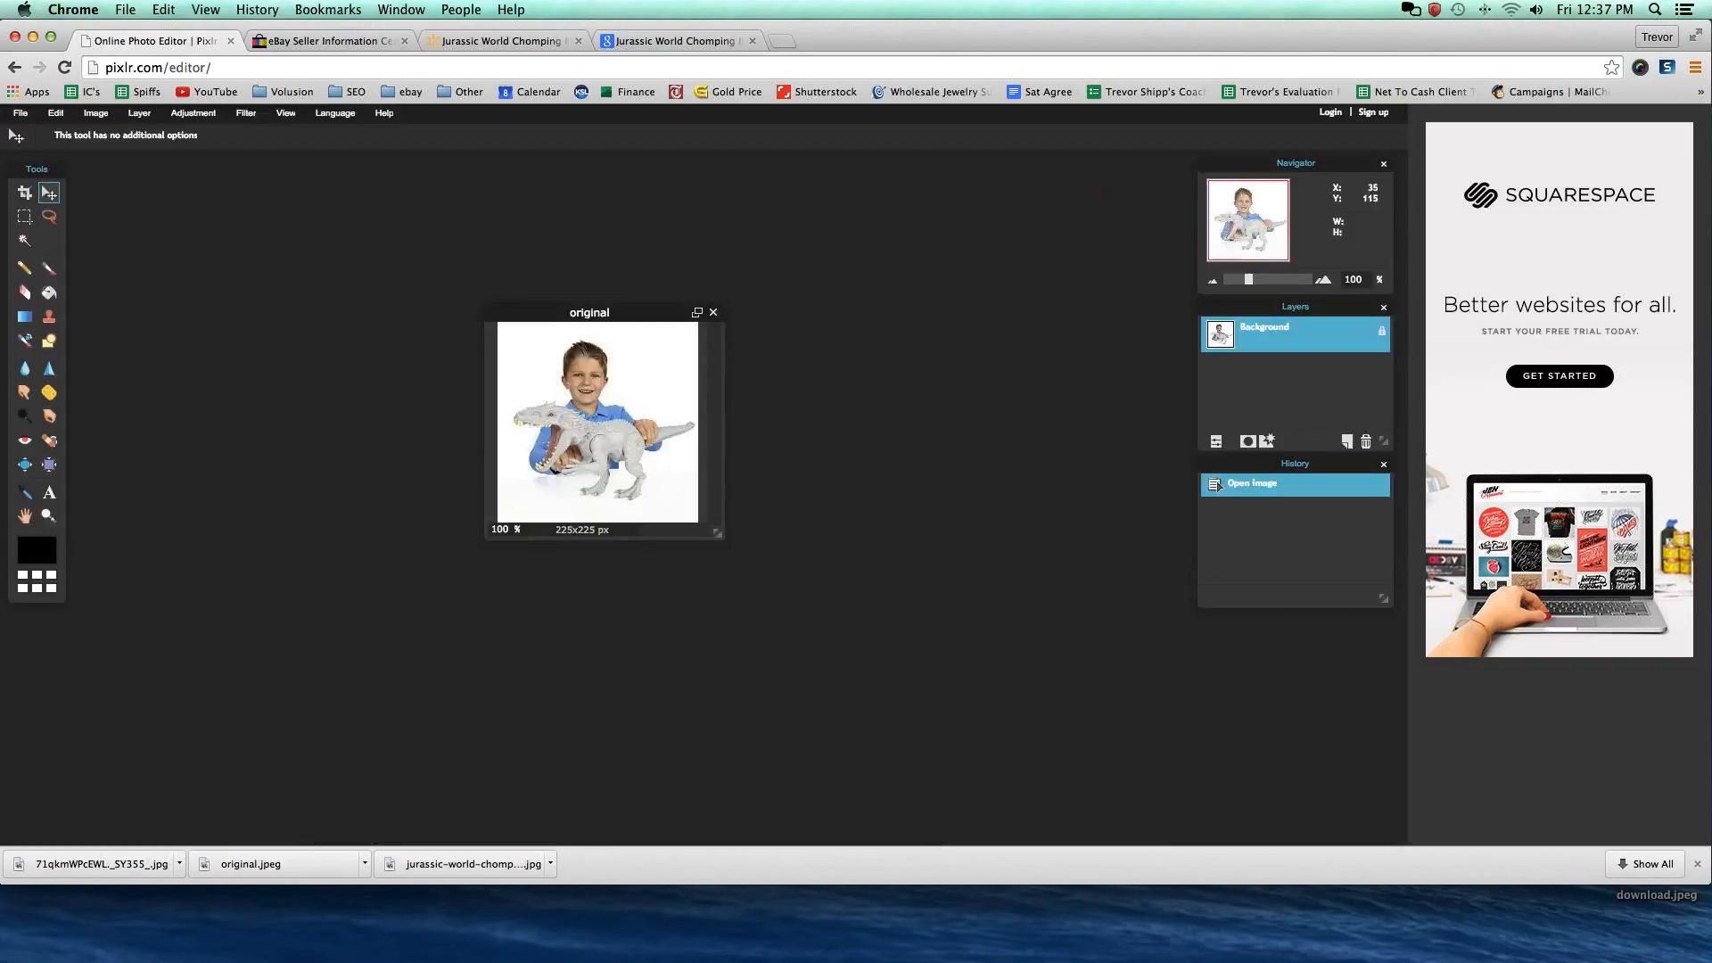
{"action": "left_click", "coordinate": [713, 312]}
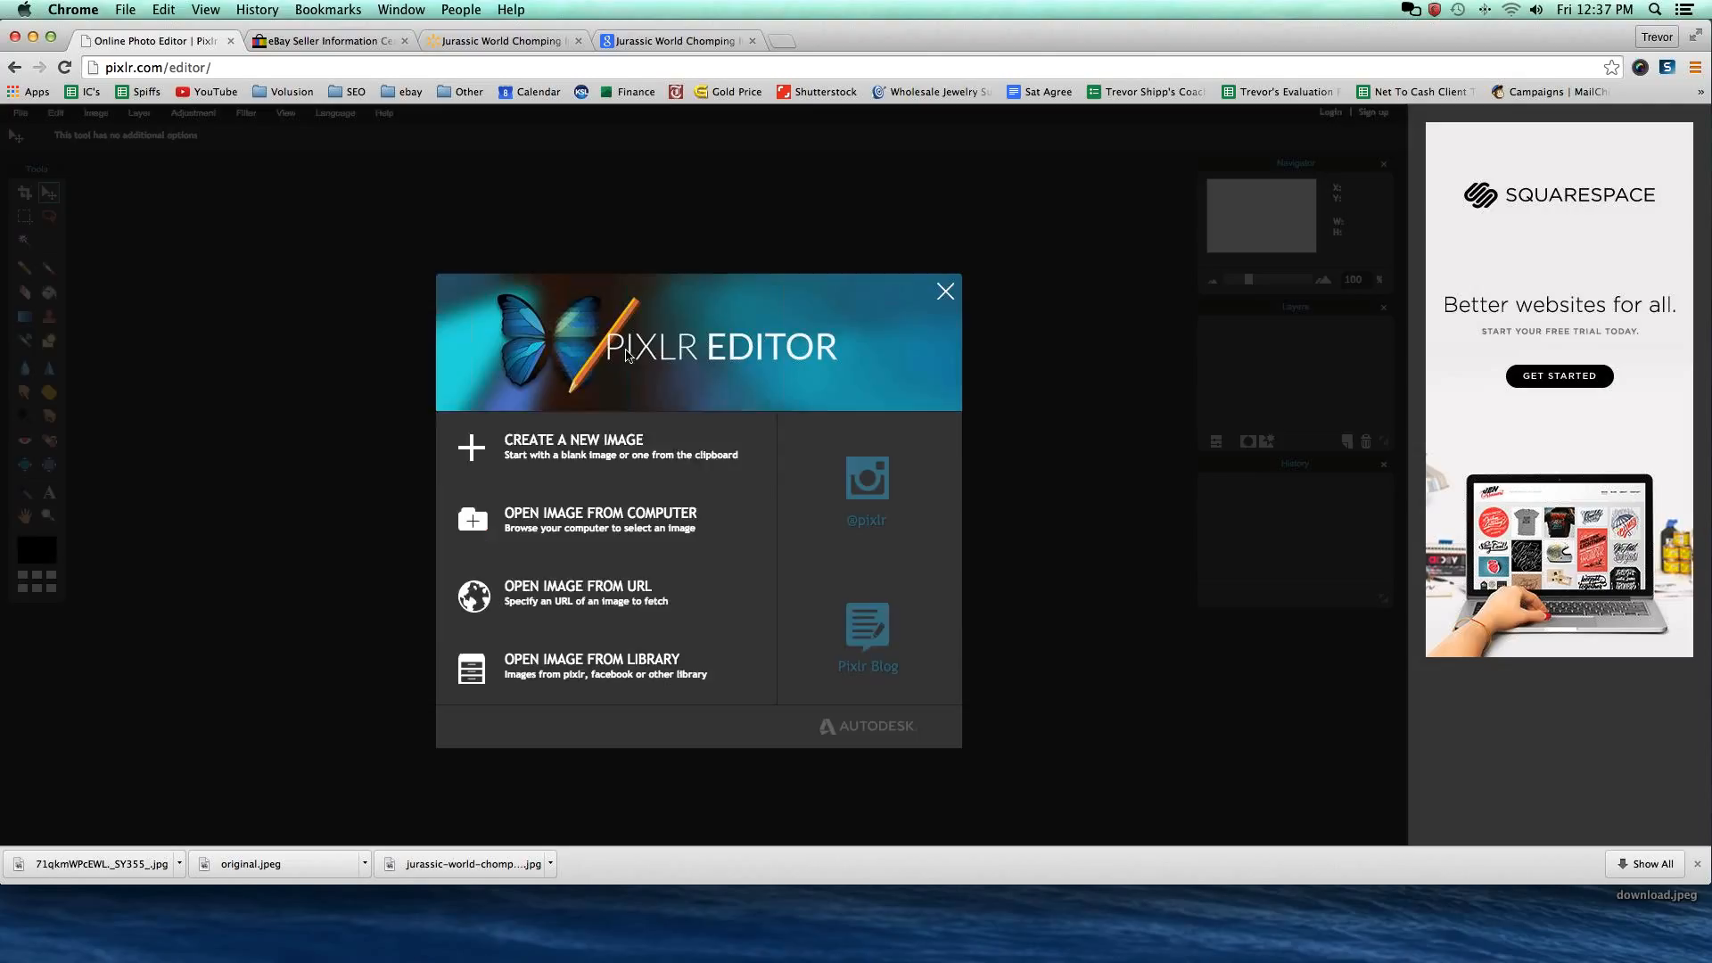
Open 71qkmWPcEWL._SY355_.jpg from the Desktop and enlarge its image window.
{"action": "left_click", "coordinate": [560, 527]}
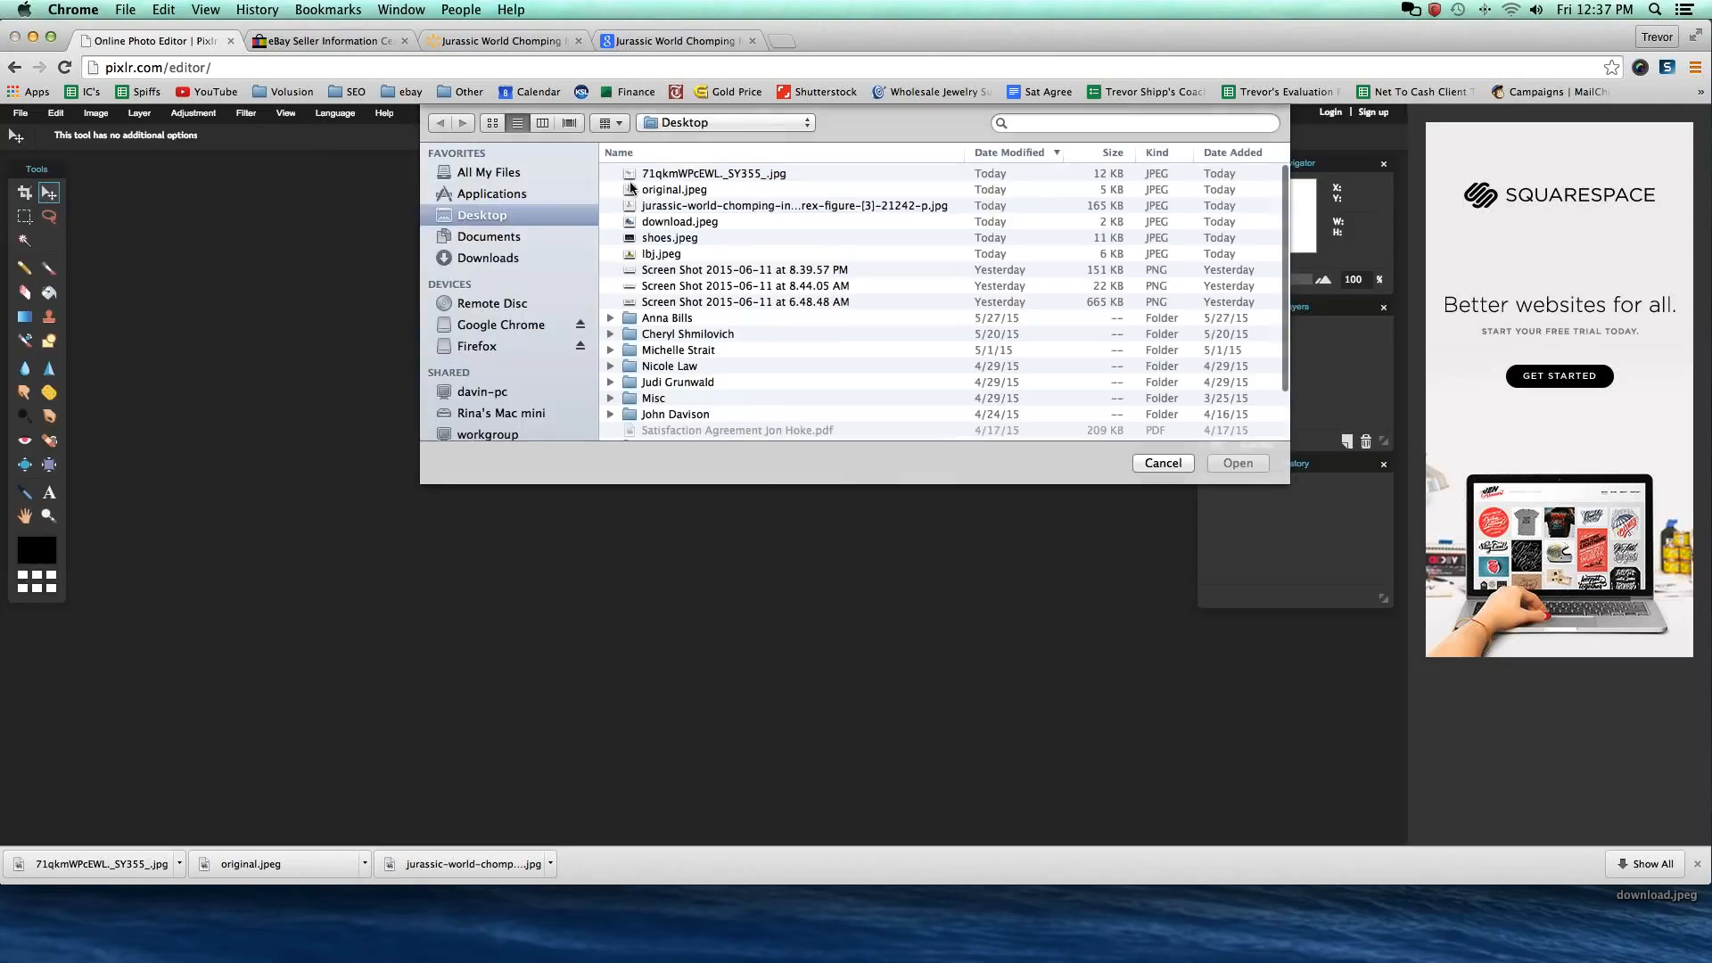
{"action": "left_click", "coordinate": [692, 174]}
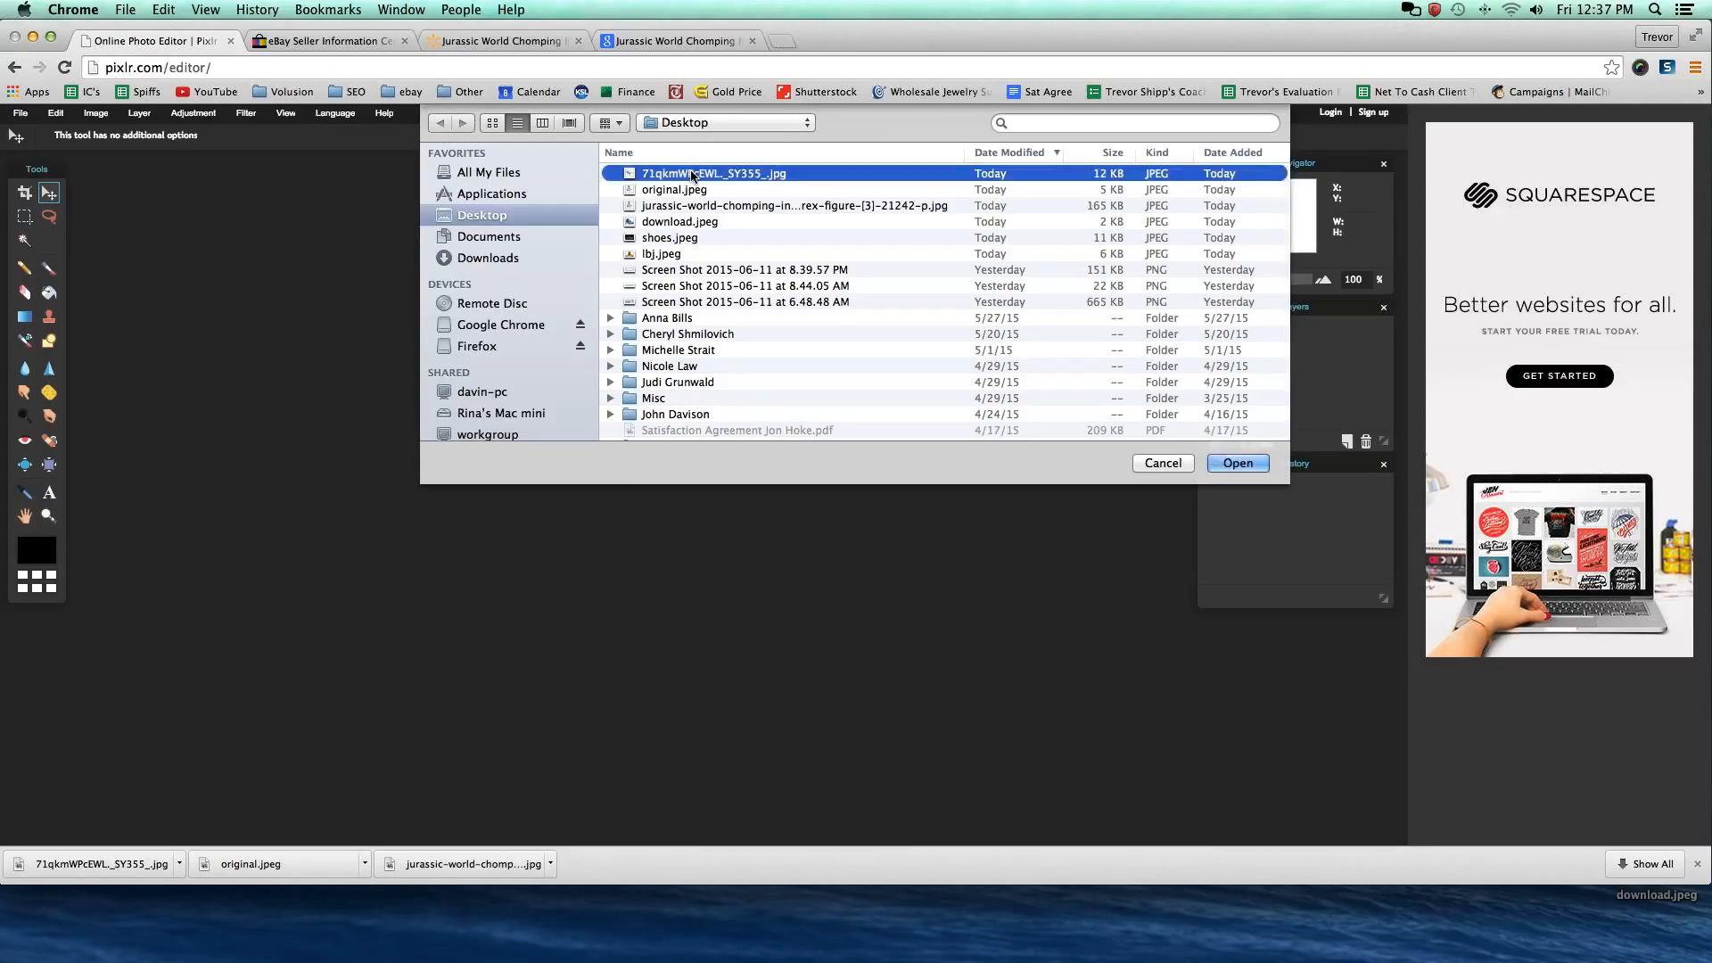
{"action": "double_click", "coordinate": [692, 174]}
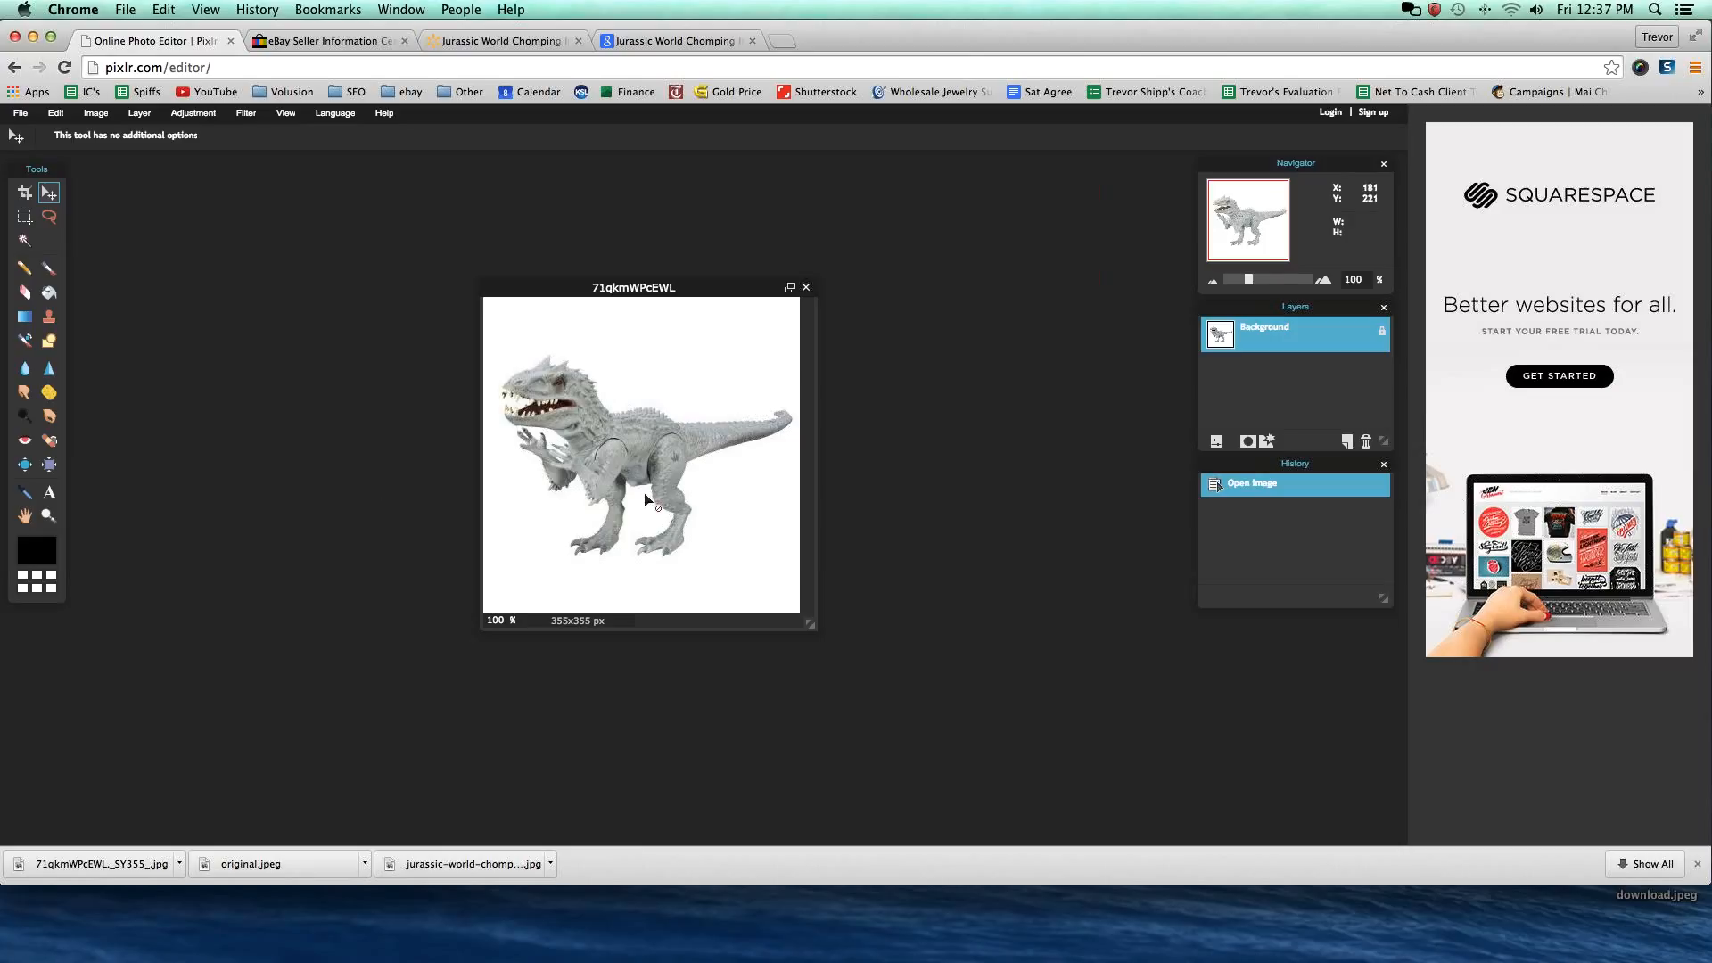
{"action": "left_click_drag", "start_coordinate": [812, 624], "coordinate": [922, 716]}
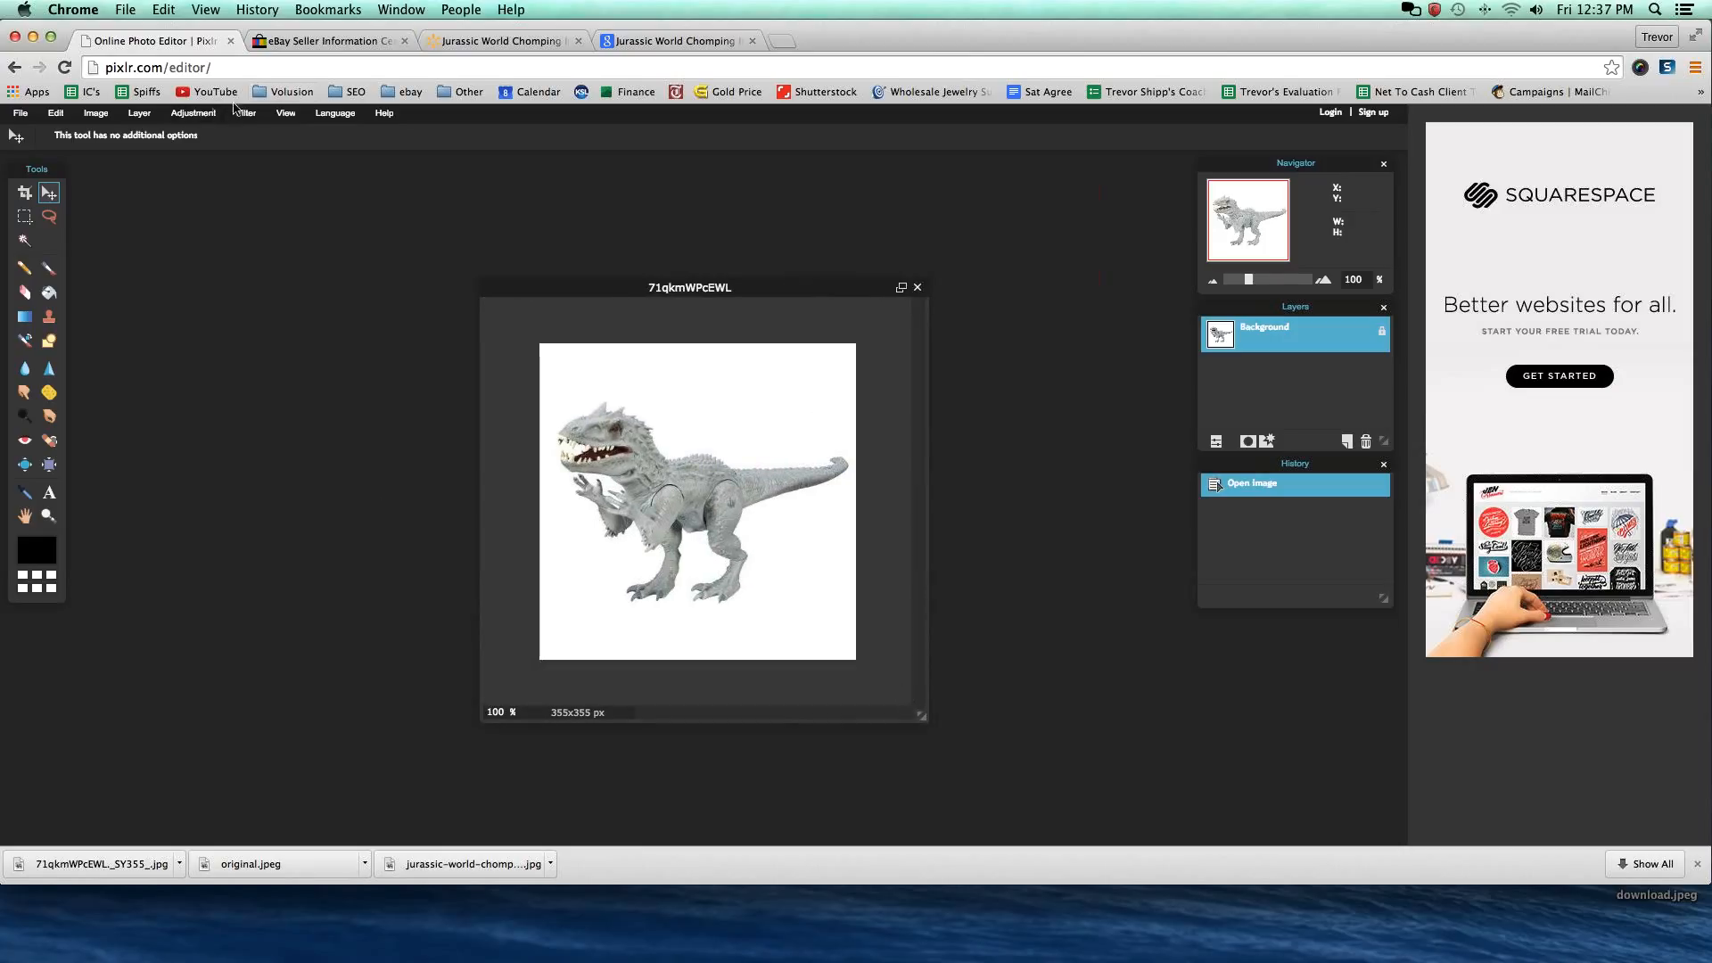
Resize the Amazon Indominus Rex image to 500 × 500 pixels with proportions constrained and enlarge its window to fit.
{"action": "left_click", "coordinate": [95, 114]}
{"action": "left_click", "coordinate": [116, 143]}
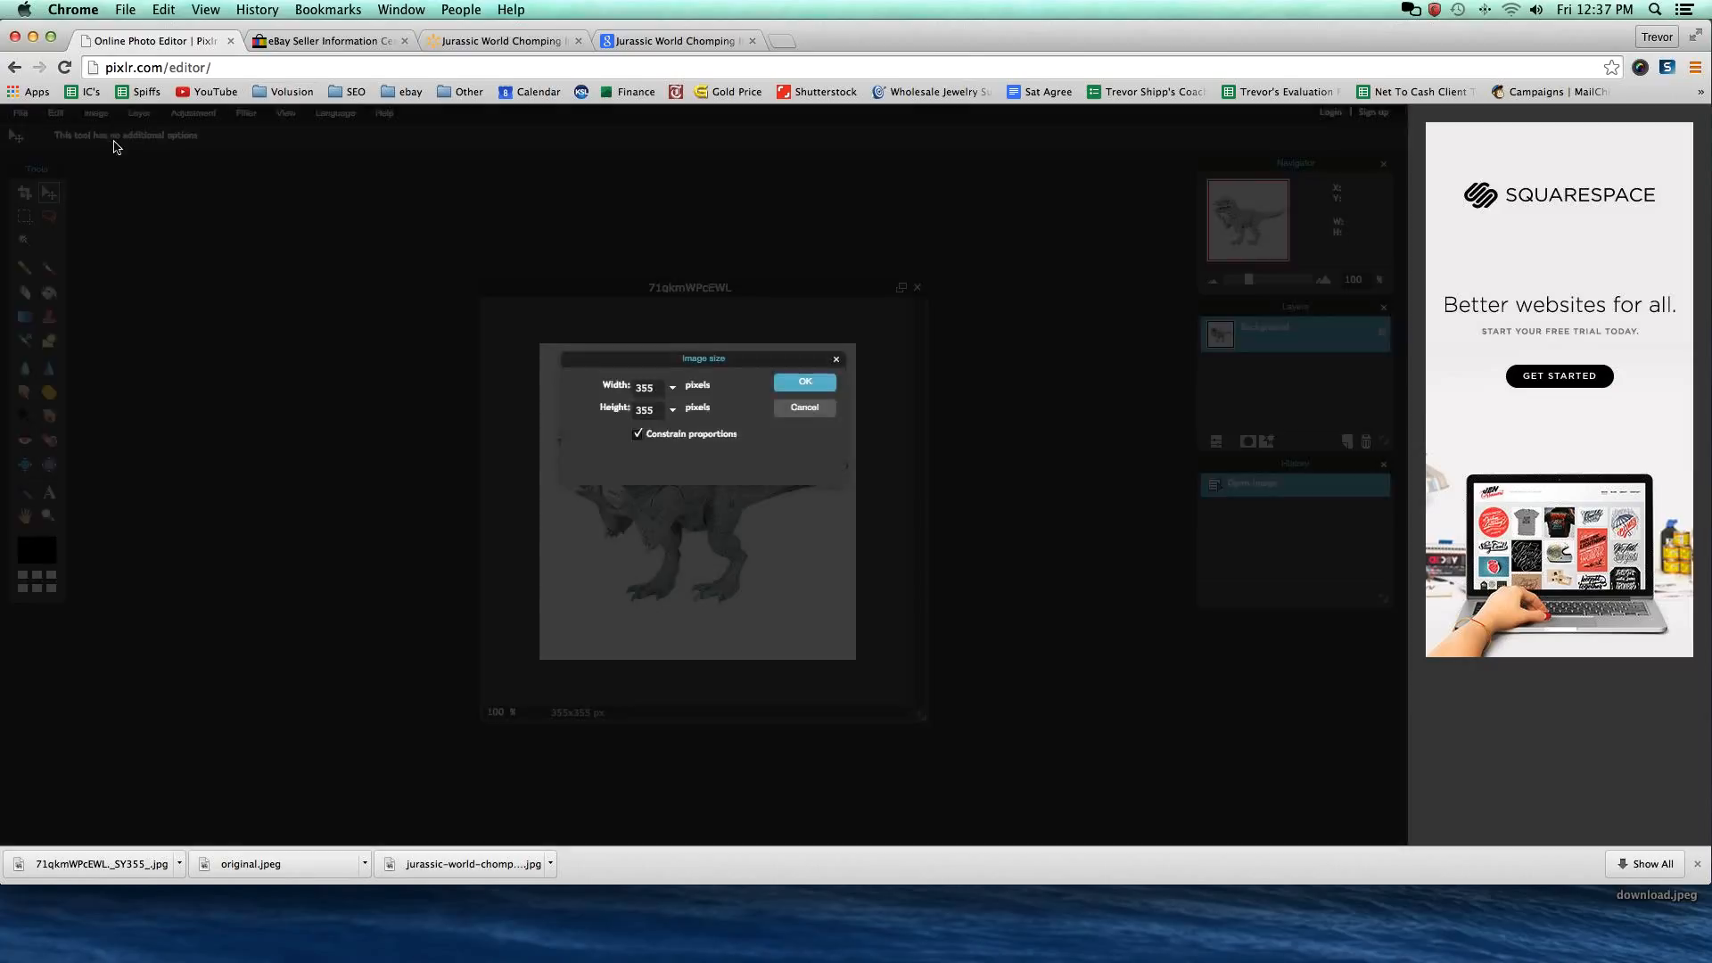
{"action": "left_click_drag", "start_coordinate": [655, 388], "coordinate": [606, 387]}
{"action": "type", "text": "500"}
{"action": "left_click", "coordinate": [807, 383]}
{"action": "left_click_drag", "start_coordinate": [921, 717], "coordinate": [1061, 810]}
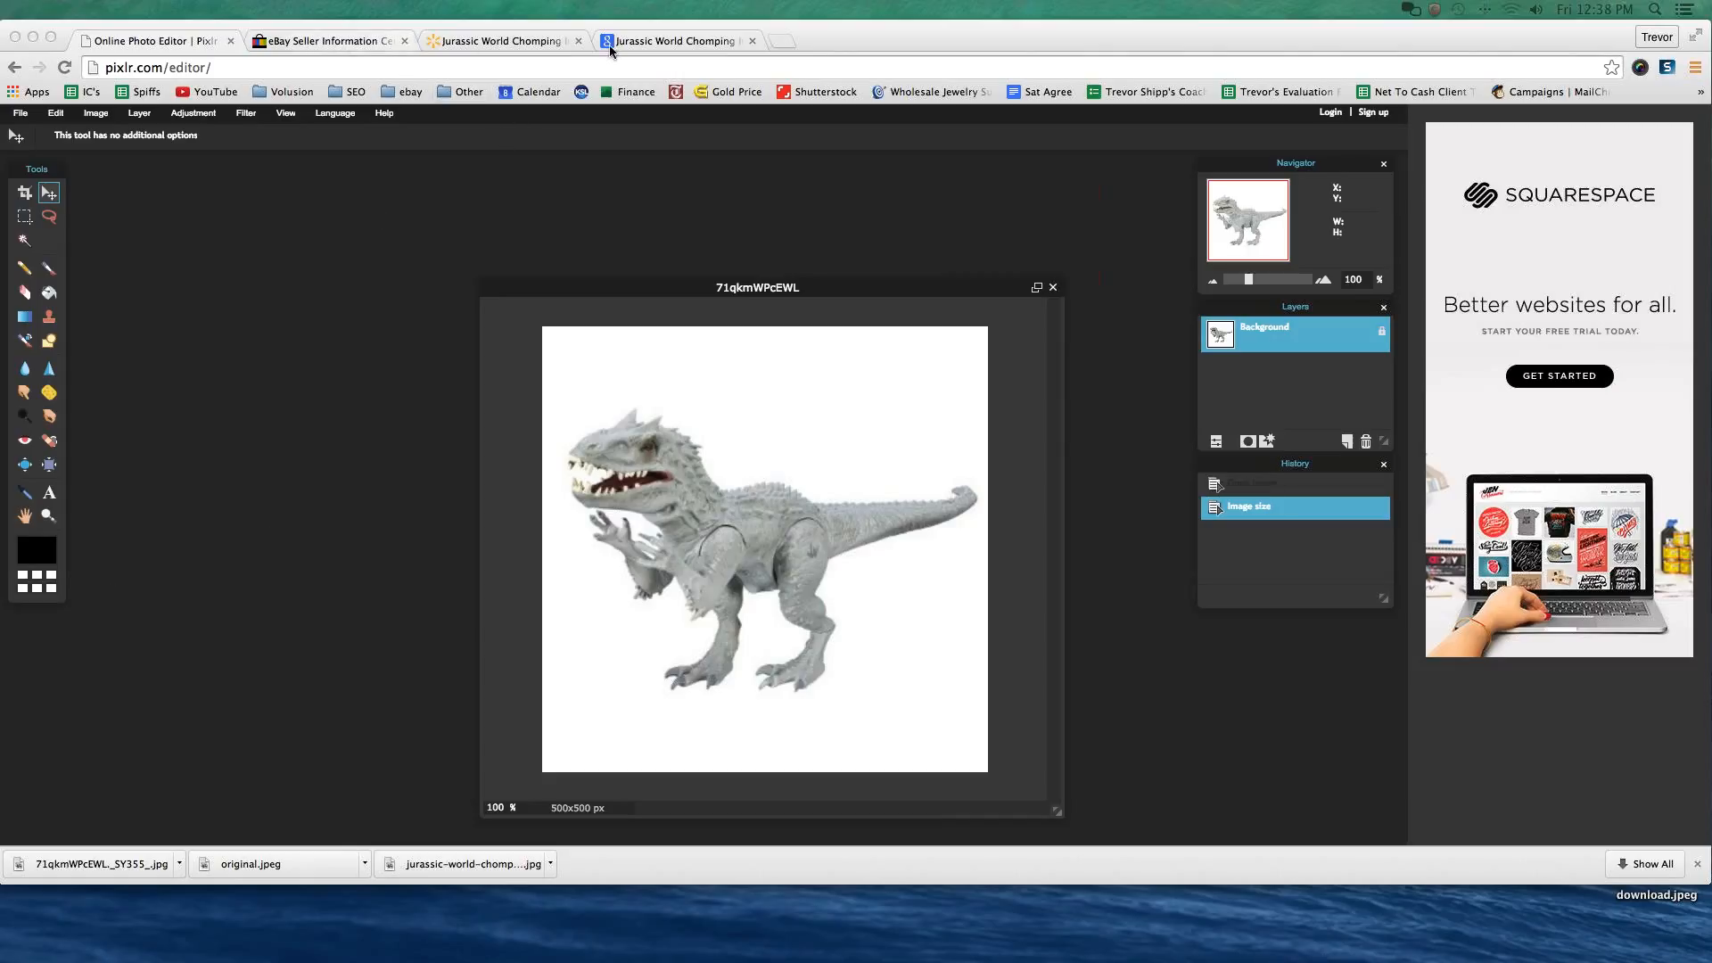
Open ebay.com in a new browser tab and sign out of the current account.
{"action": "left_click", "coordinate": [782, 45]}
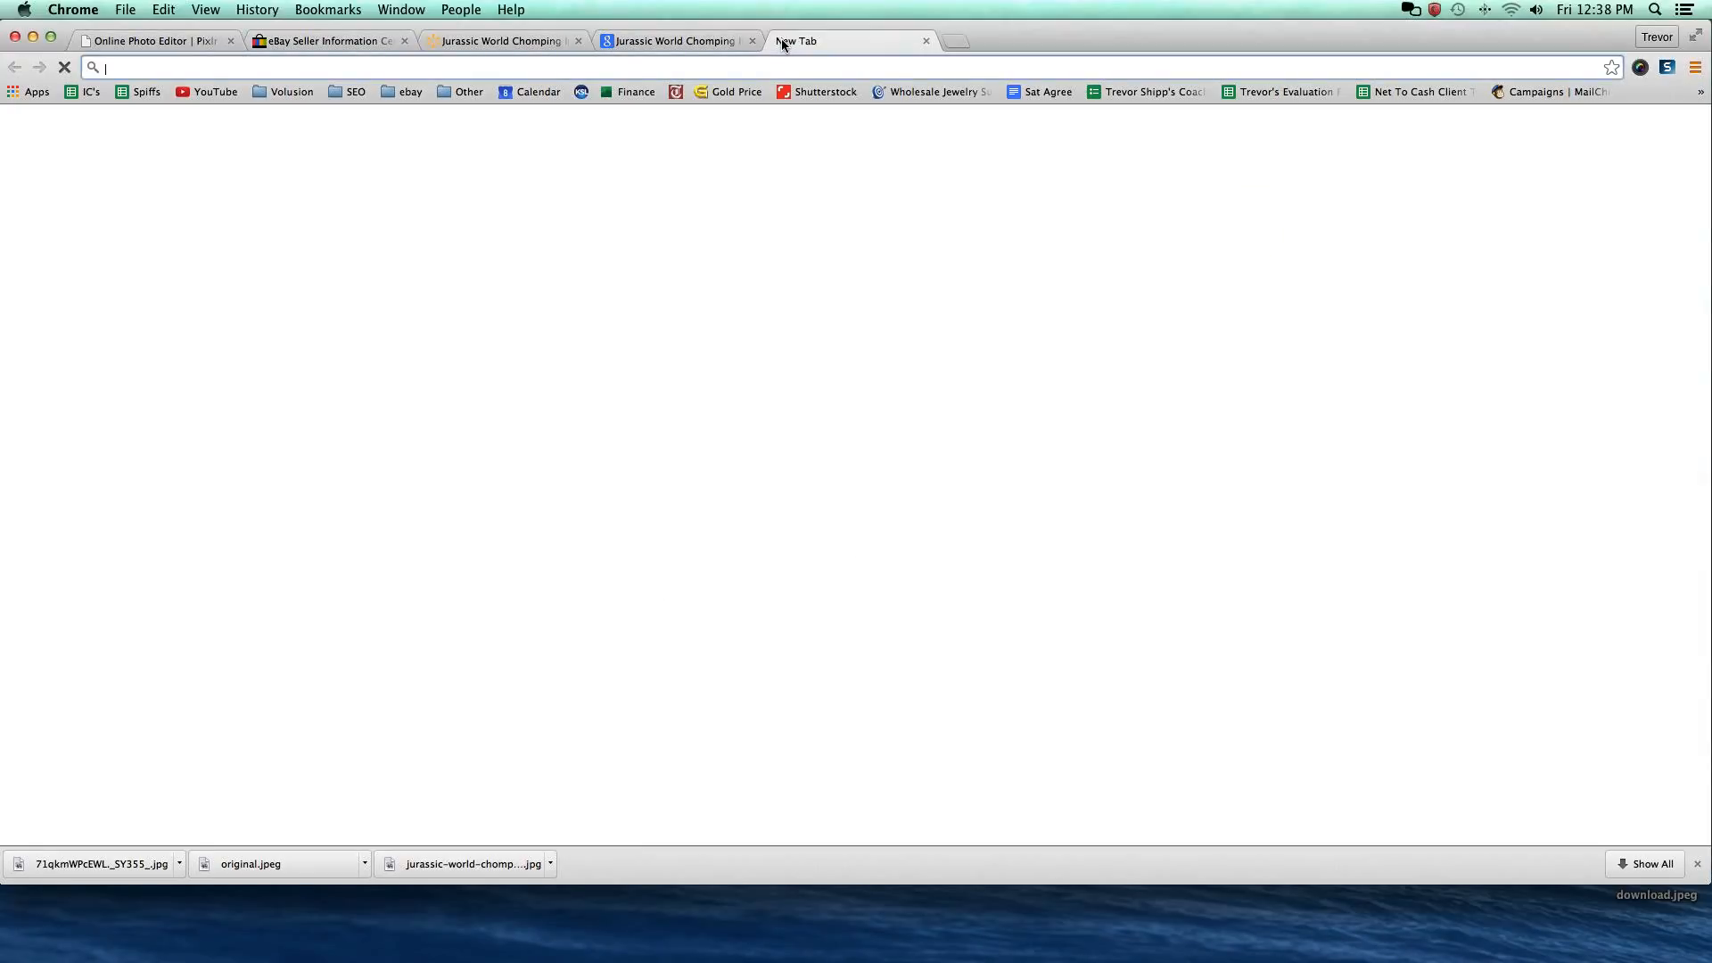
{"action": "type", "text": "ebay.com"}
{"action": "key", "text": "Return"}
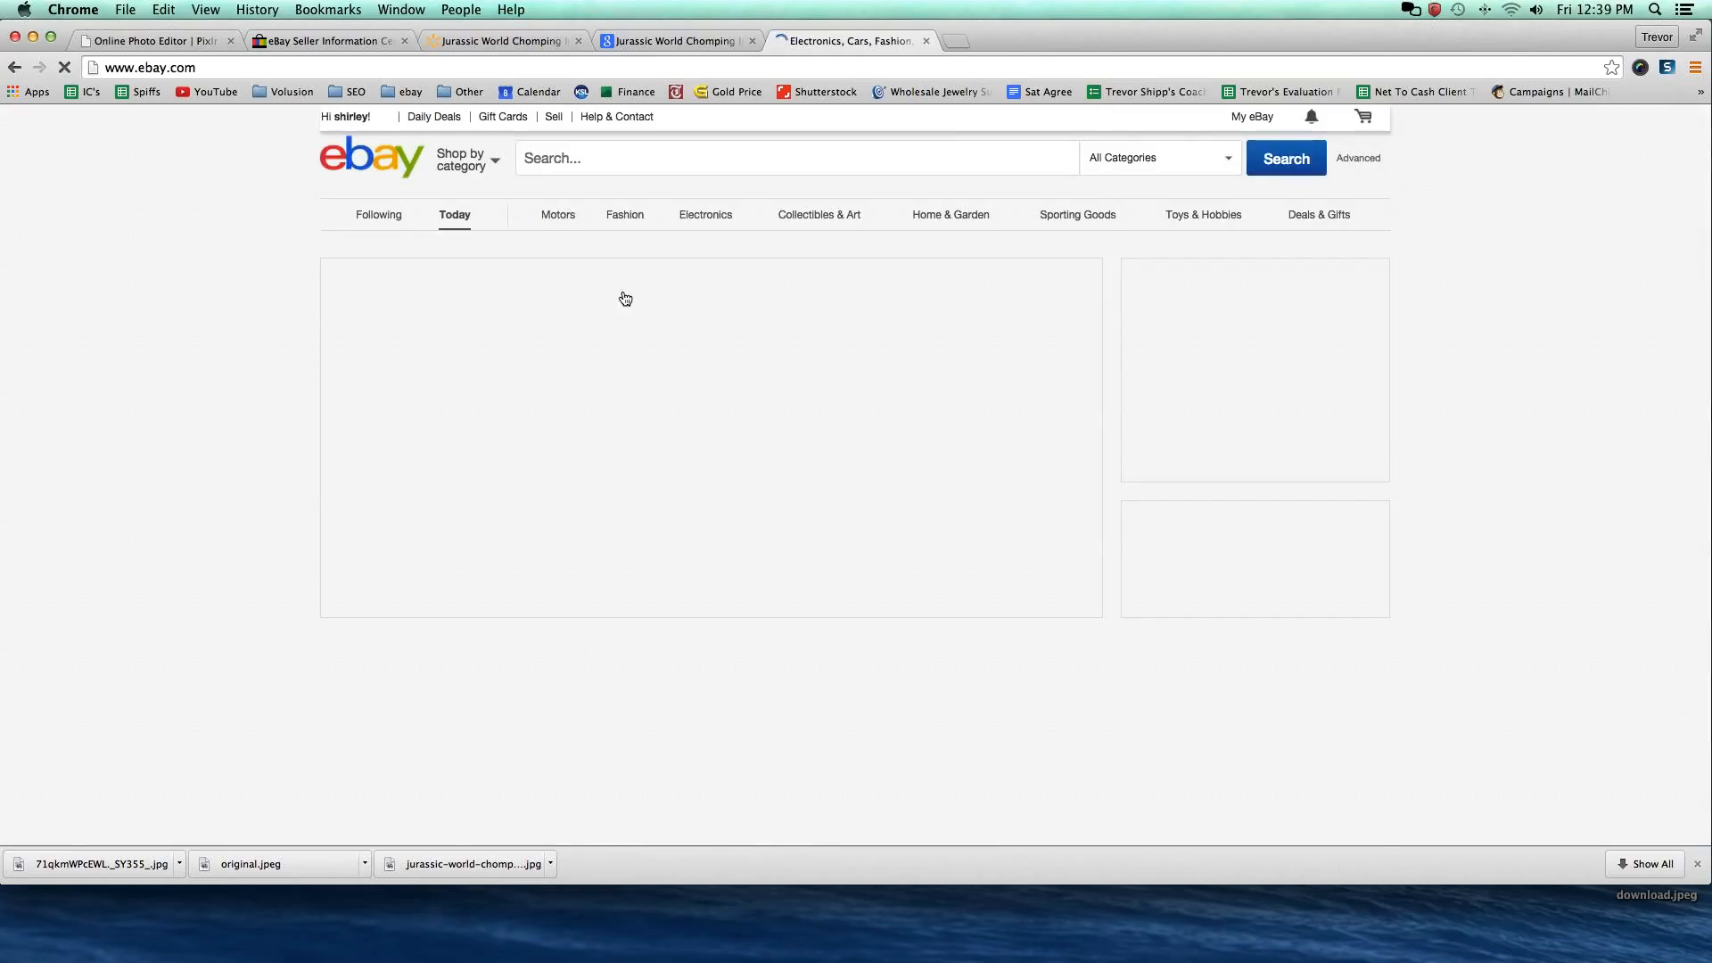
{"action": "left_click", "coordinate": [382, 118]}
{"action": "left_click", "coordinate": [361, 256]}
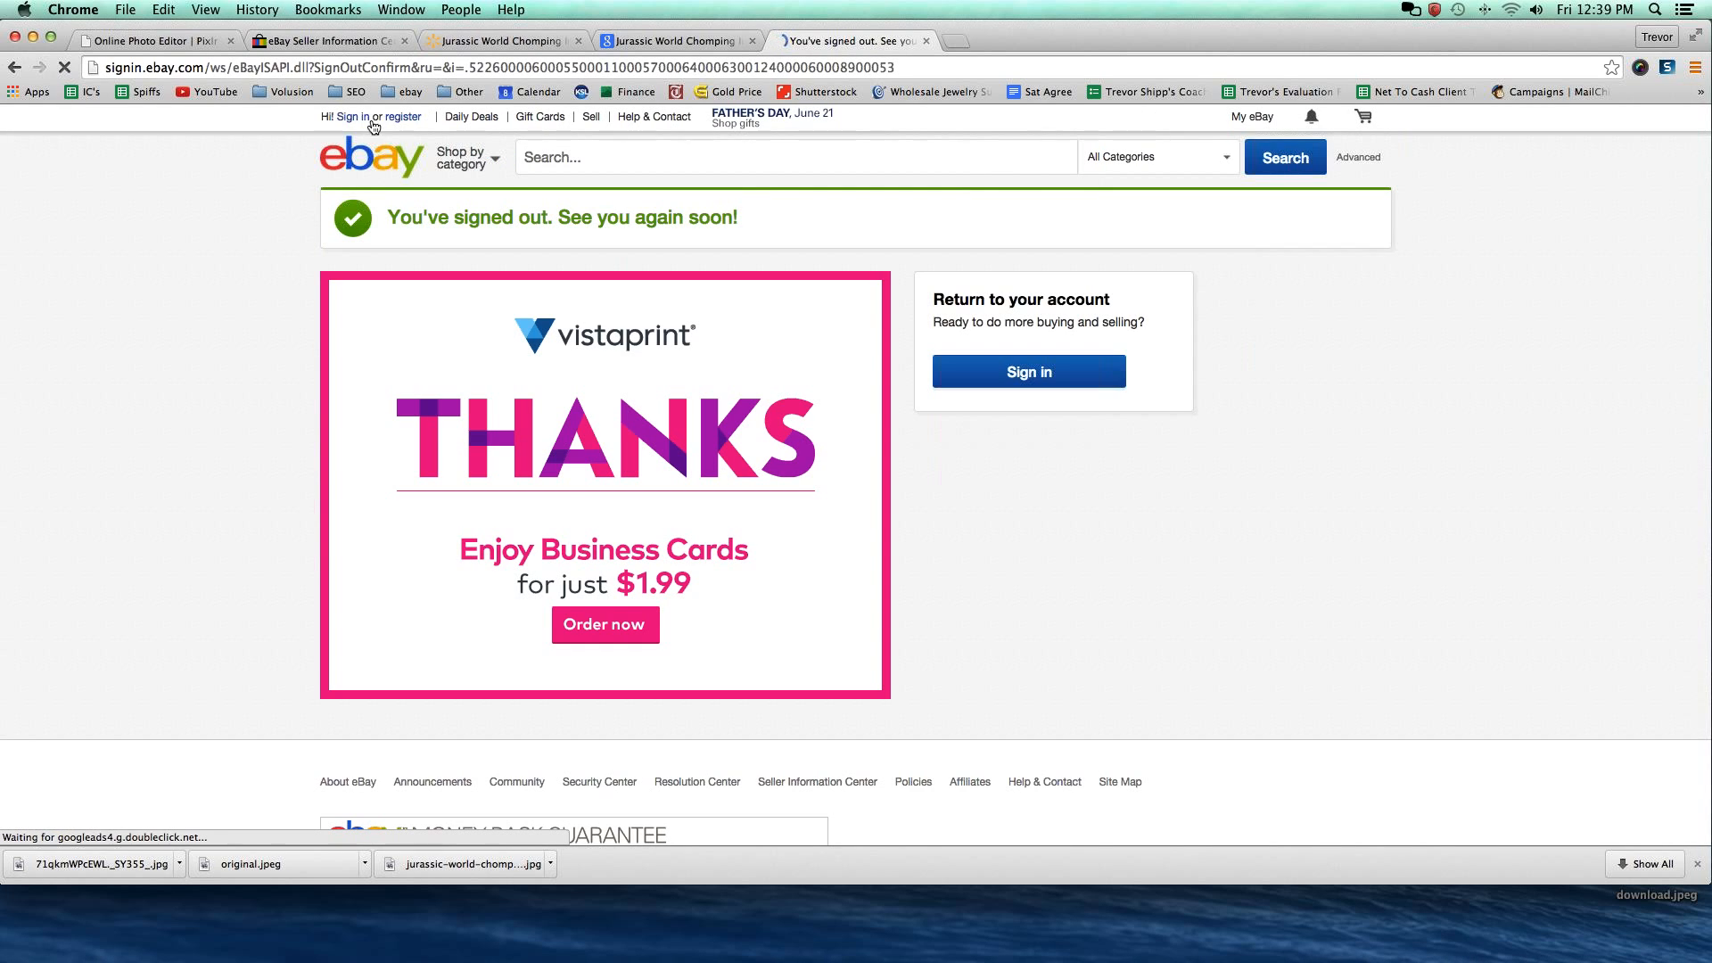
Sign in to eBay with the seller's user ID and the saved account password.
{"action": "left_click", "coordinate": [368, 120]}
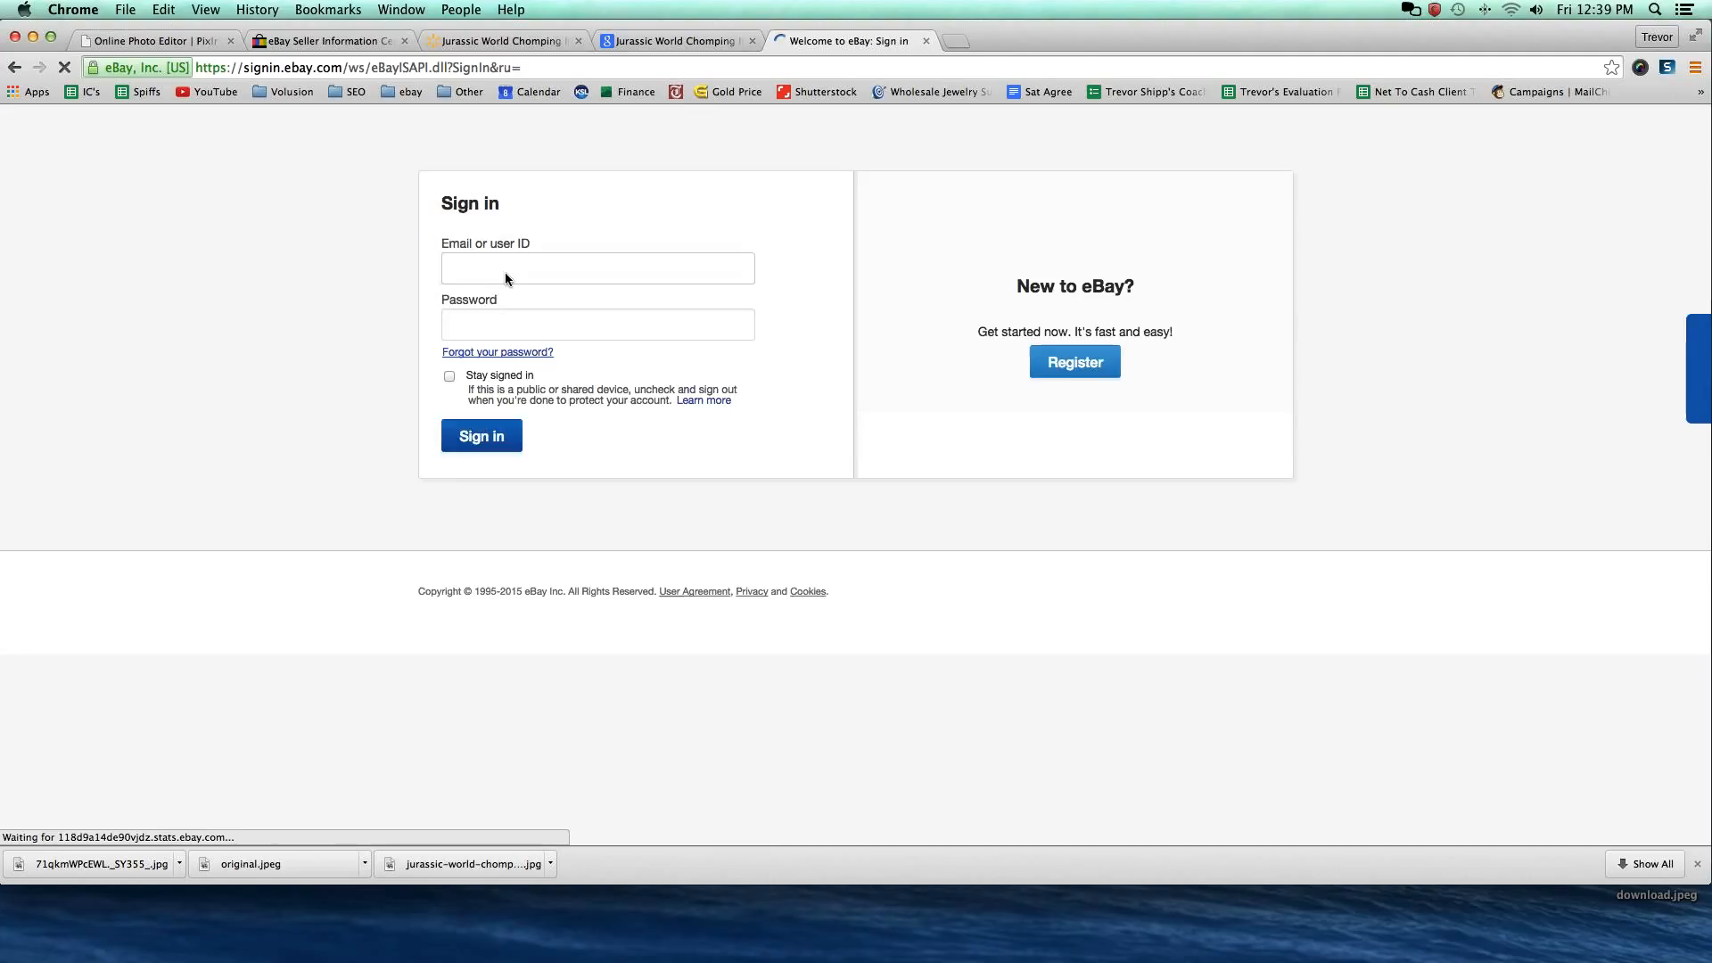
{"action": "left_click", "coordinate": [504, 271]}
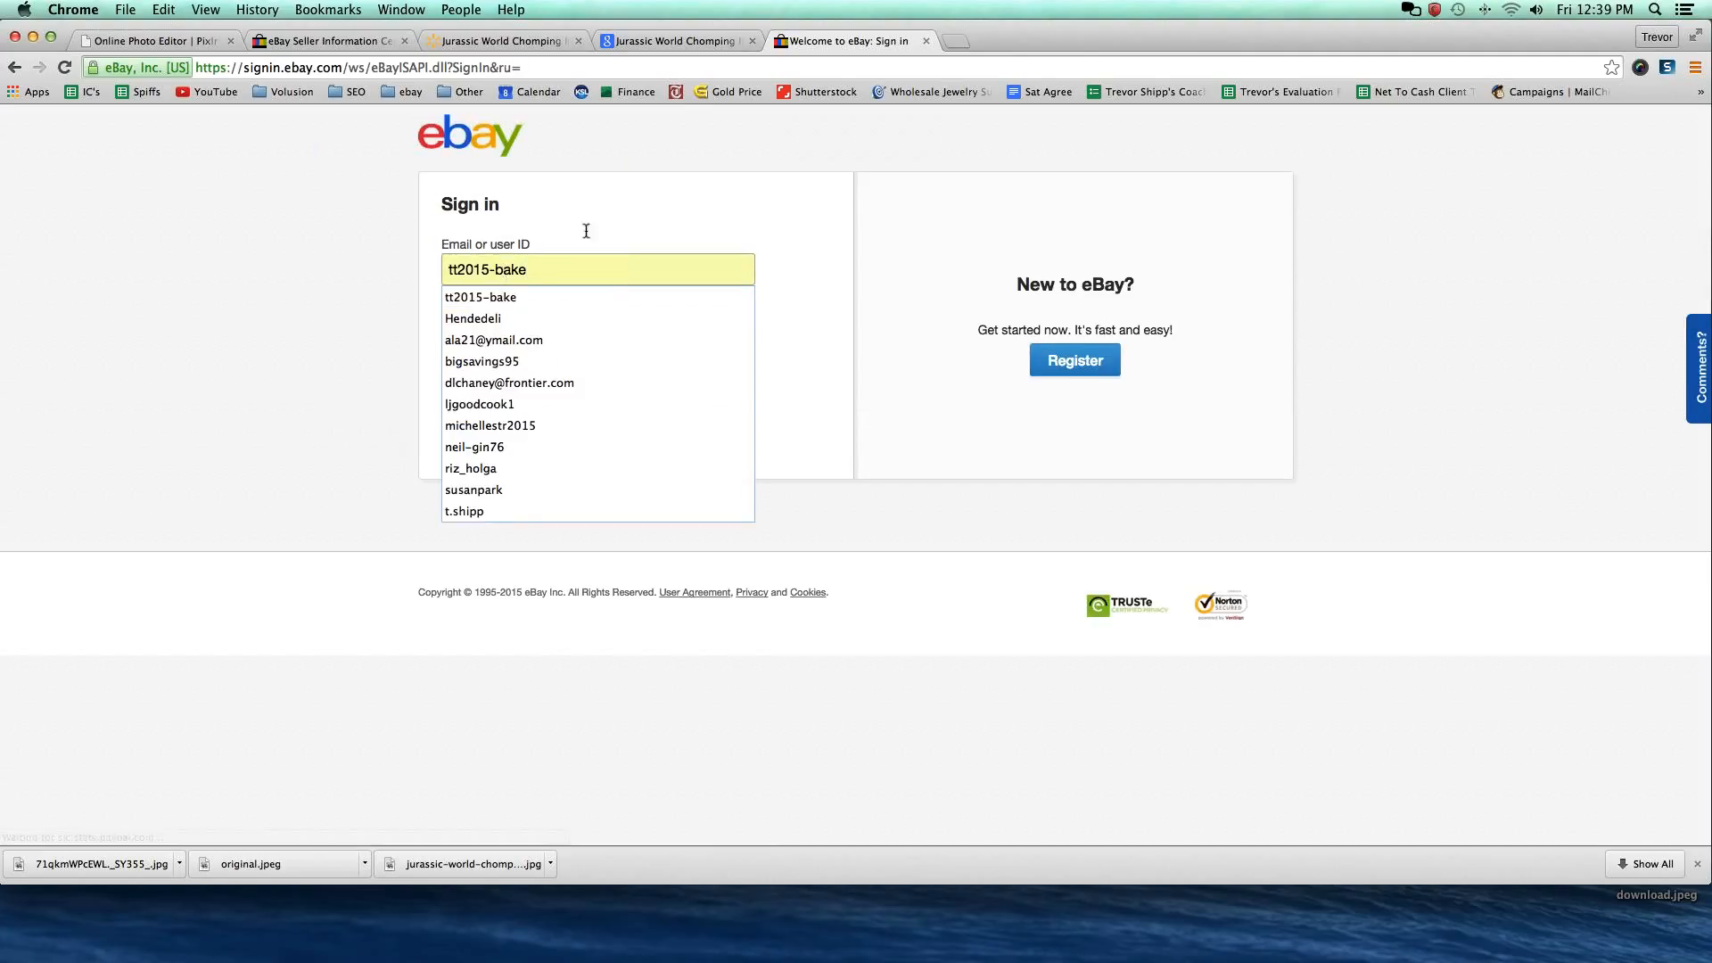
{"action": "key", "text": "super+a"}
{"action": "type", "text": "t.sh"}
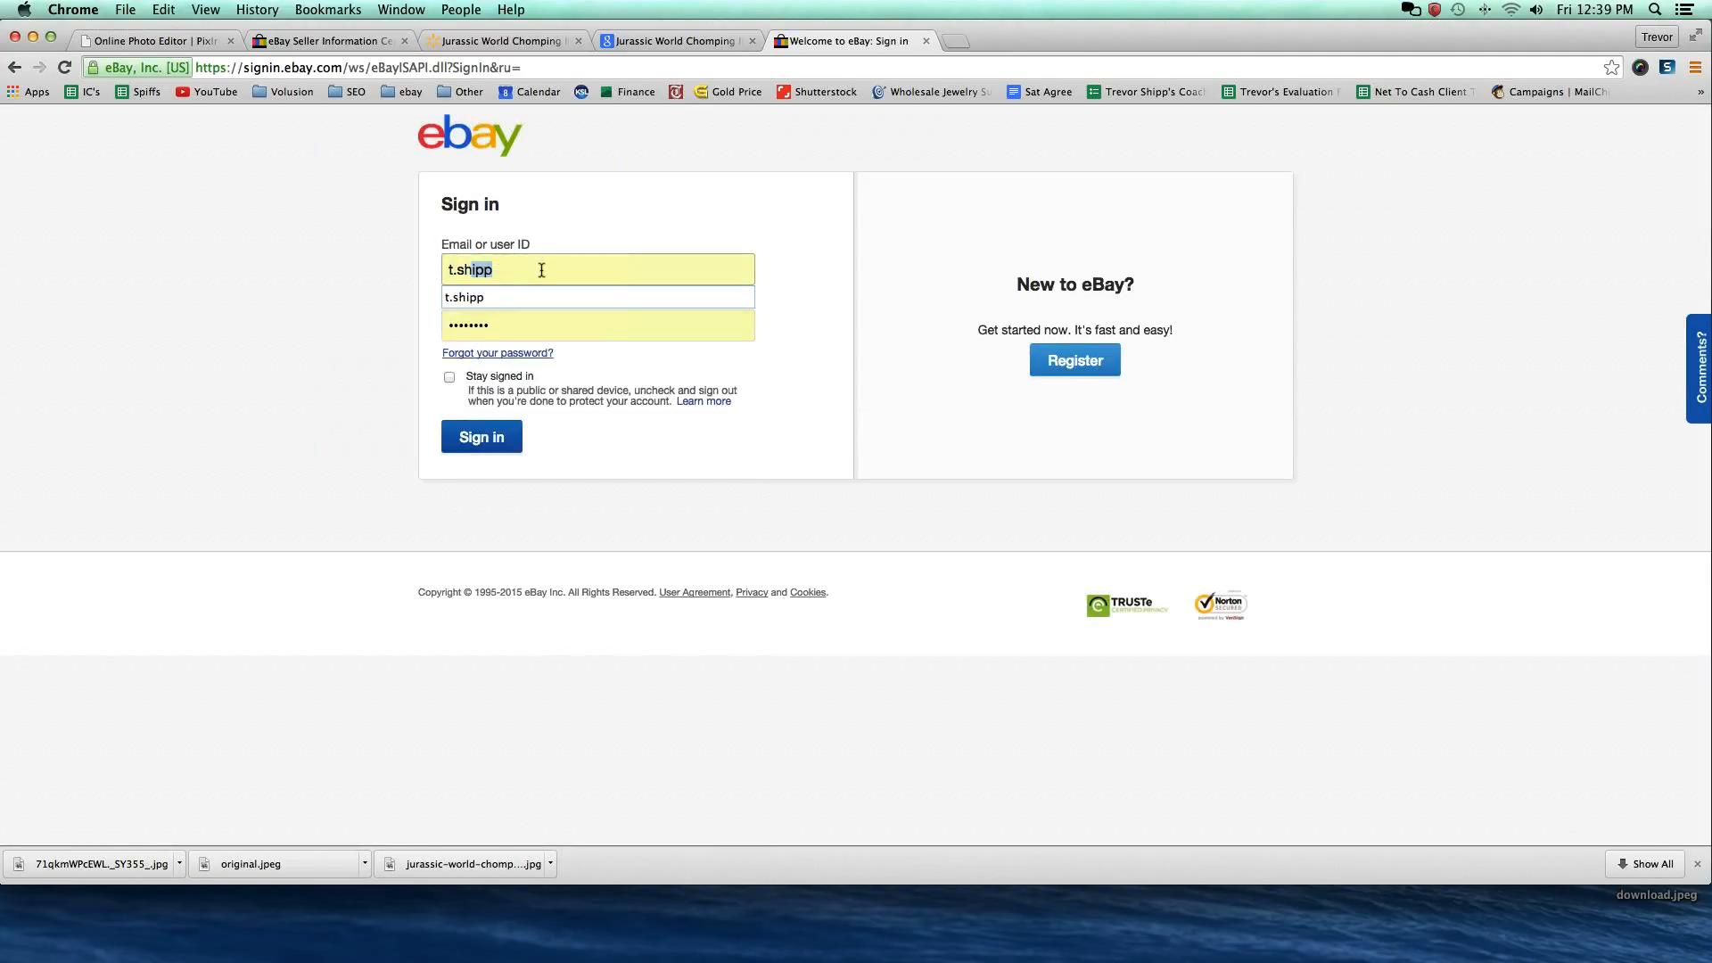
{"action": "key", "text": "Tab"}
{"action": "left_click", "coordinate": [477, 438]}
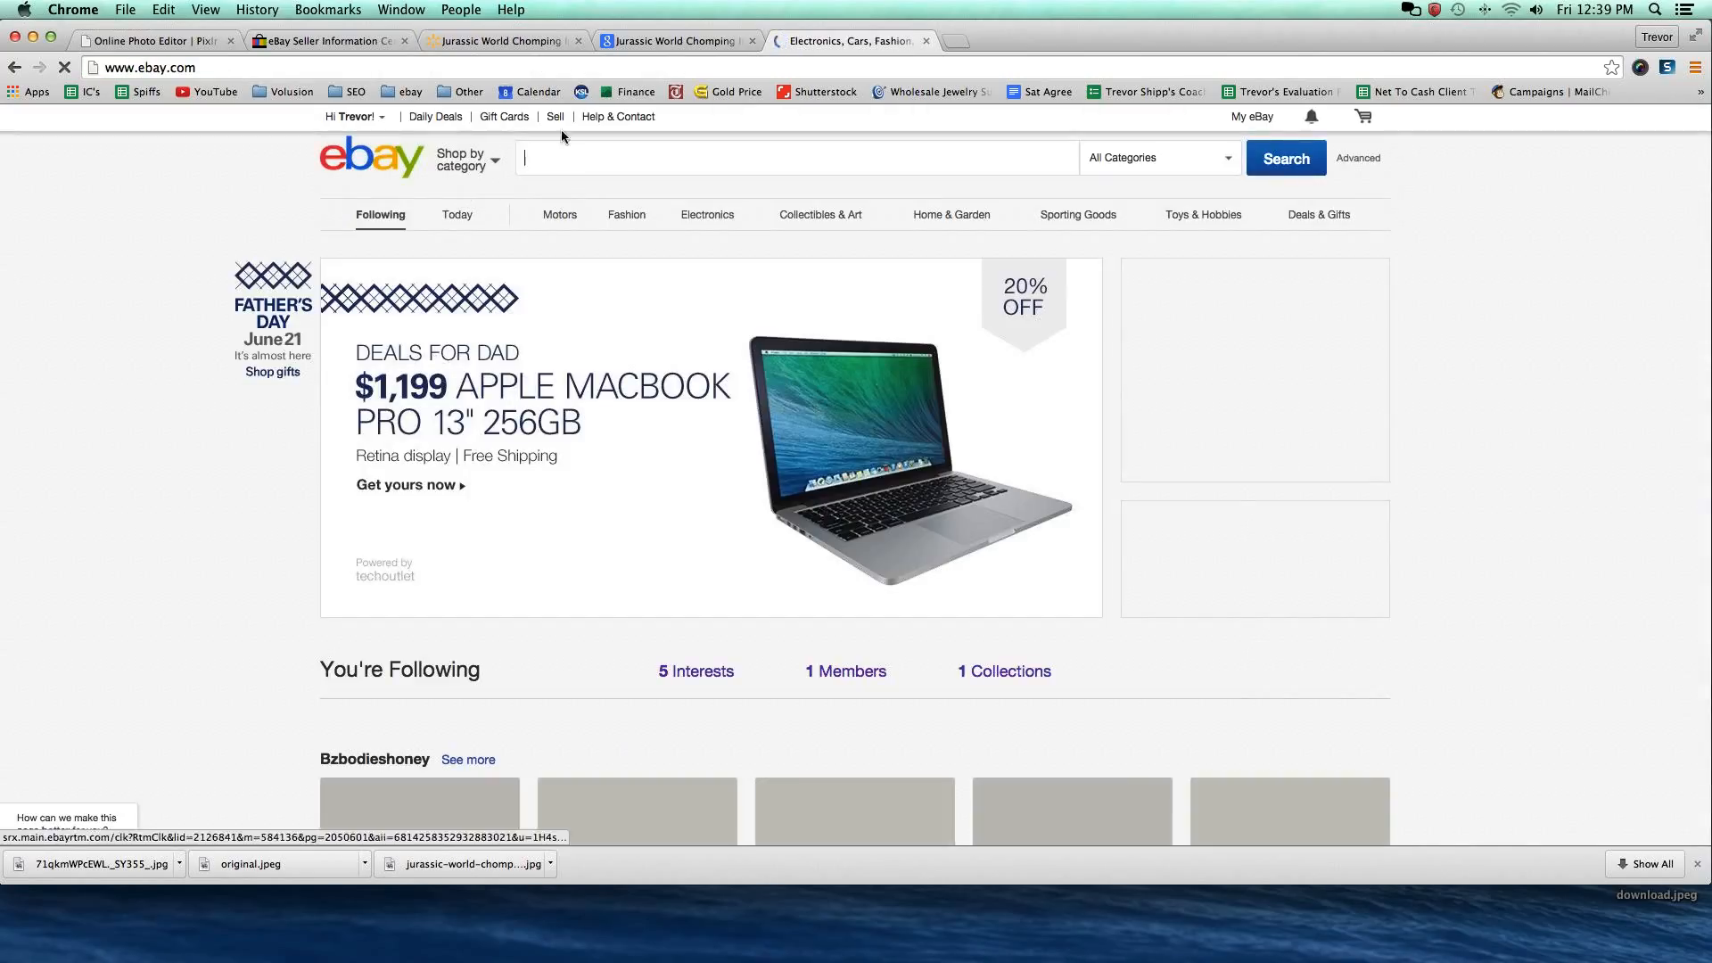
Start a new eBay sell listing titled "dinosaur toy".
{"action": "left_click", "coordinate": [556, 121]}
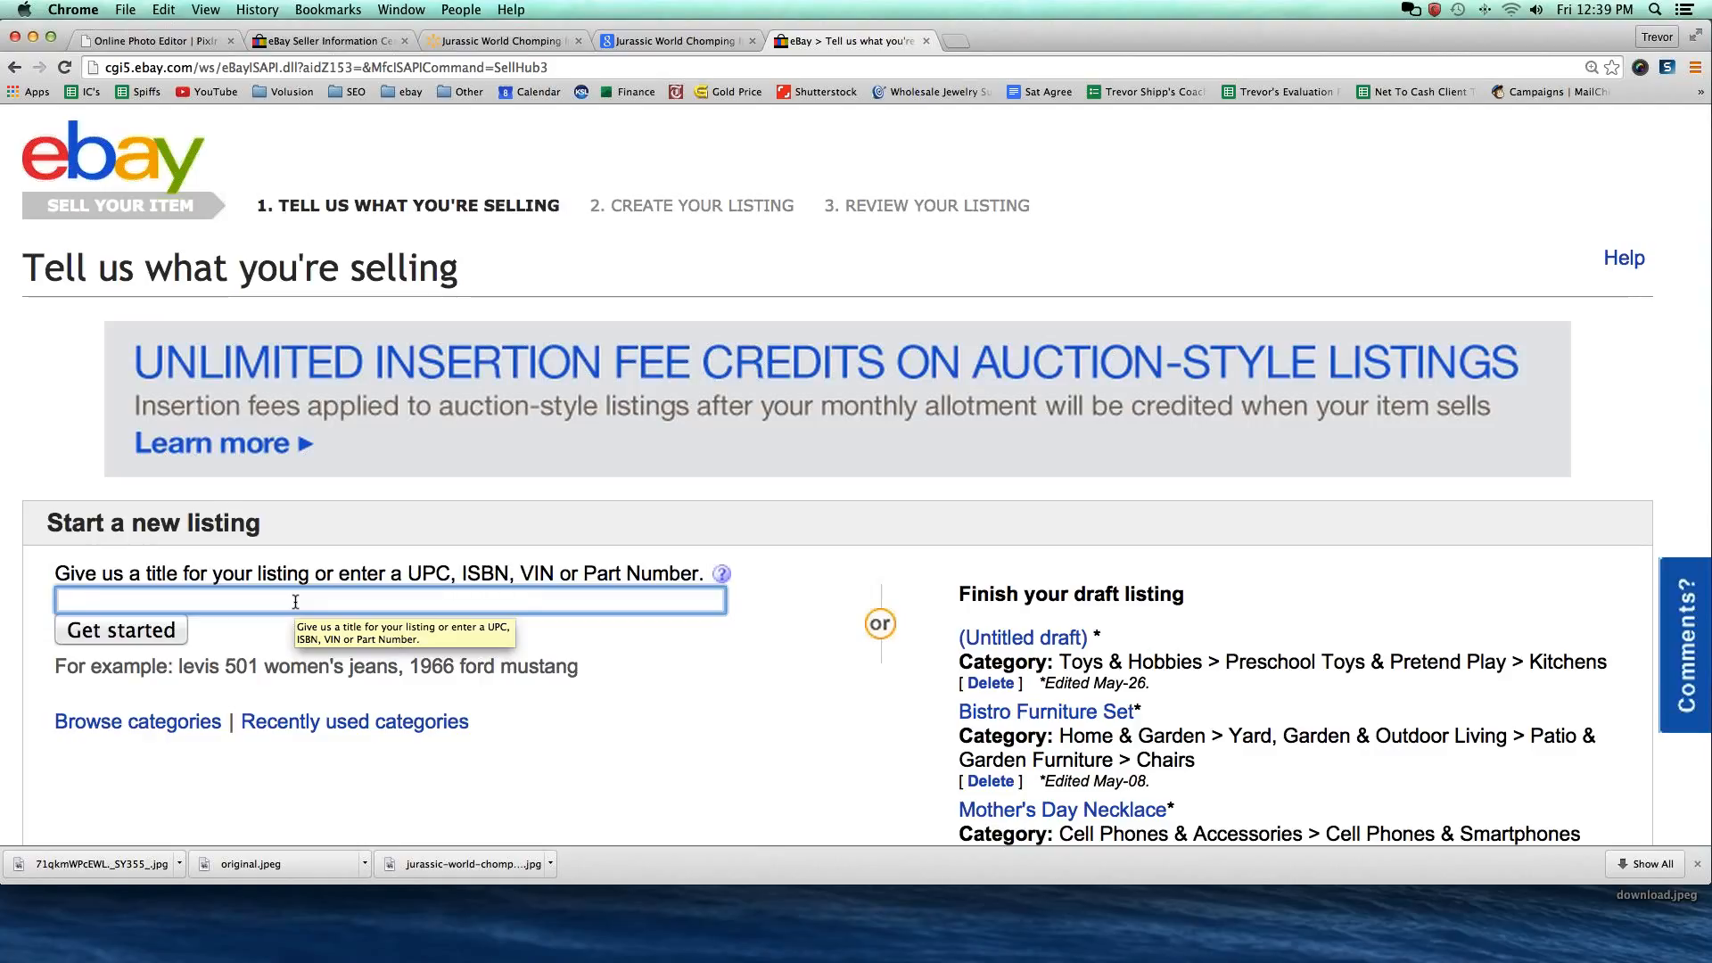
{"action": "type", "text": "dino"}
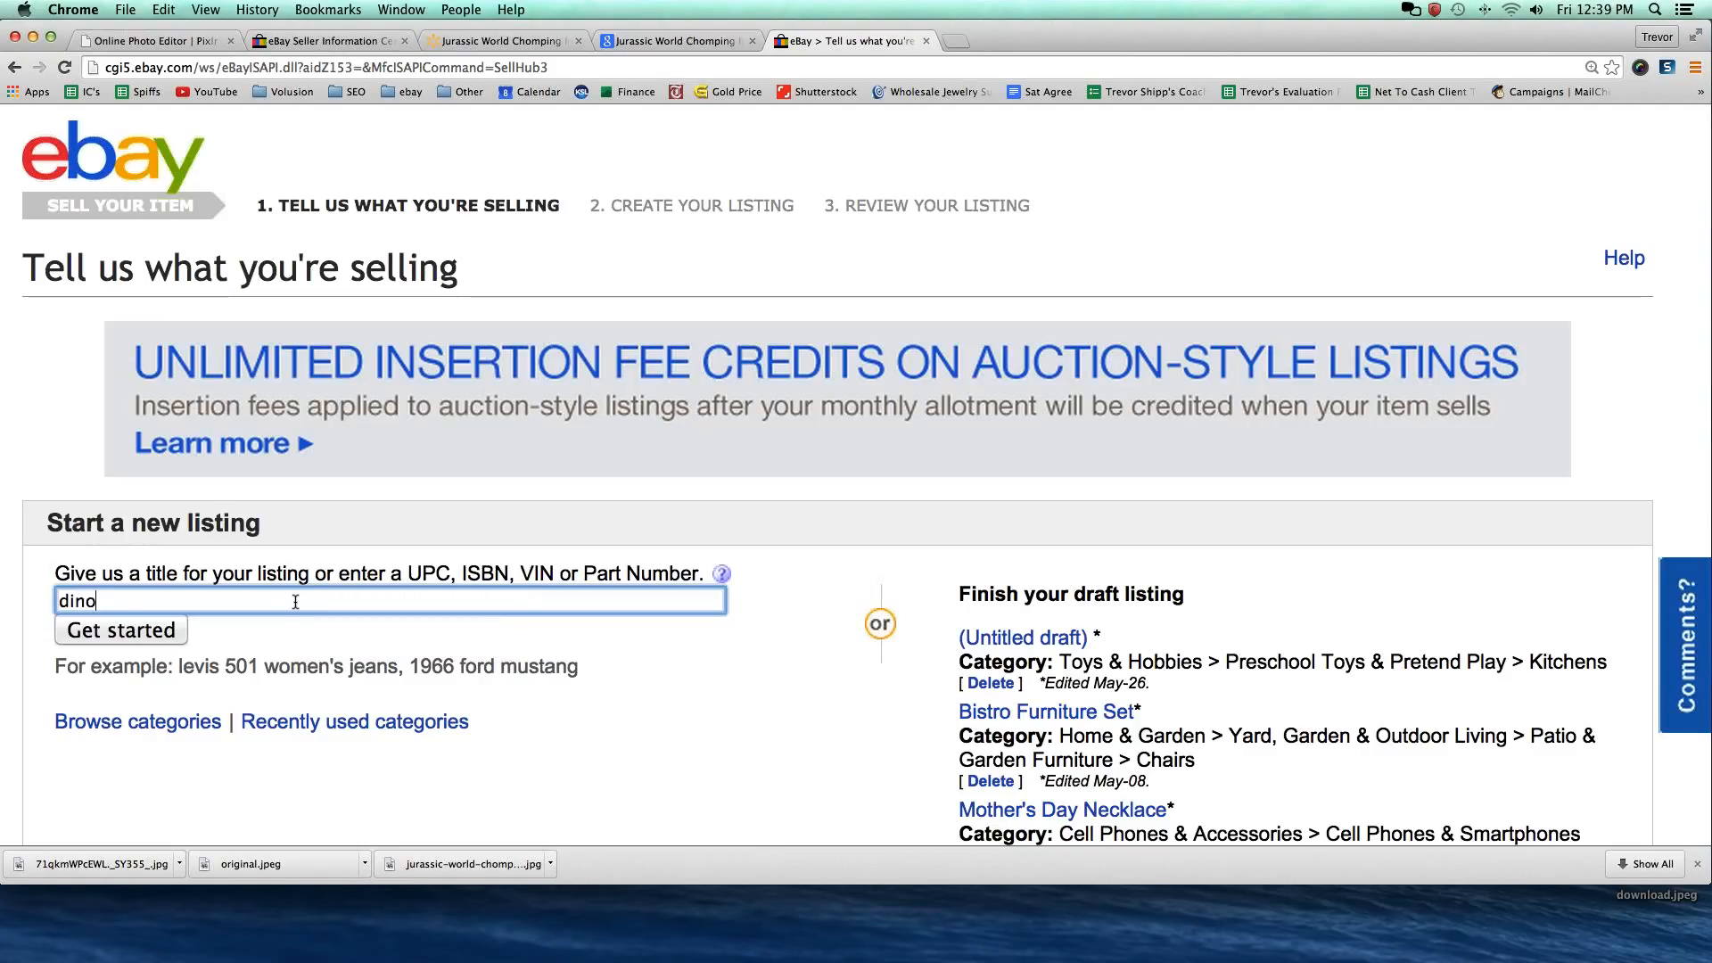
{"action": "type", "text": "saur toy"}
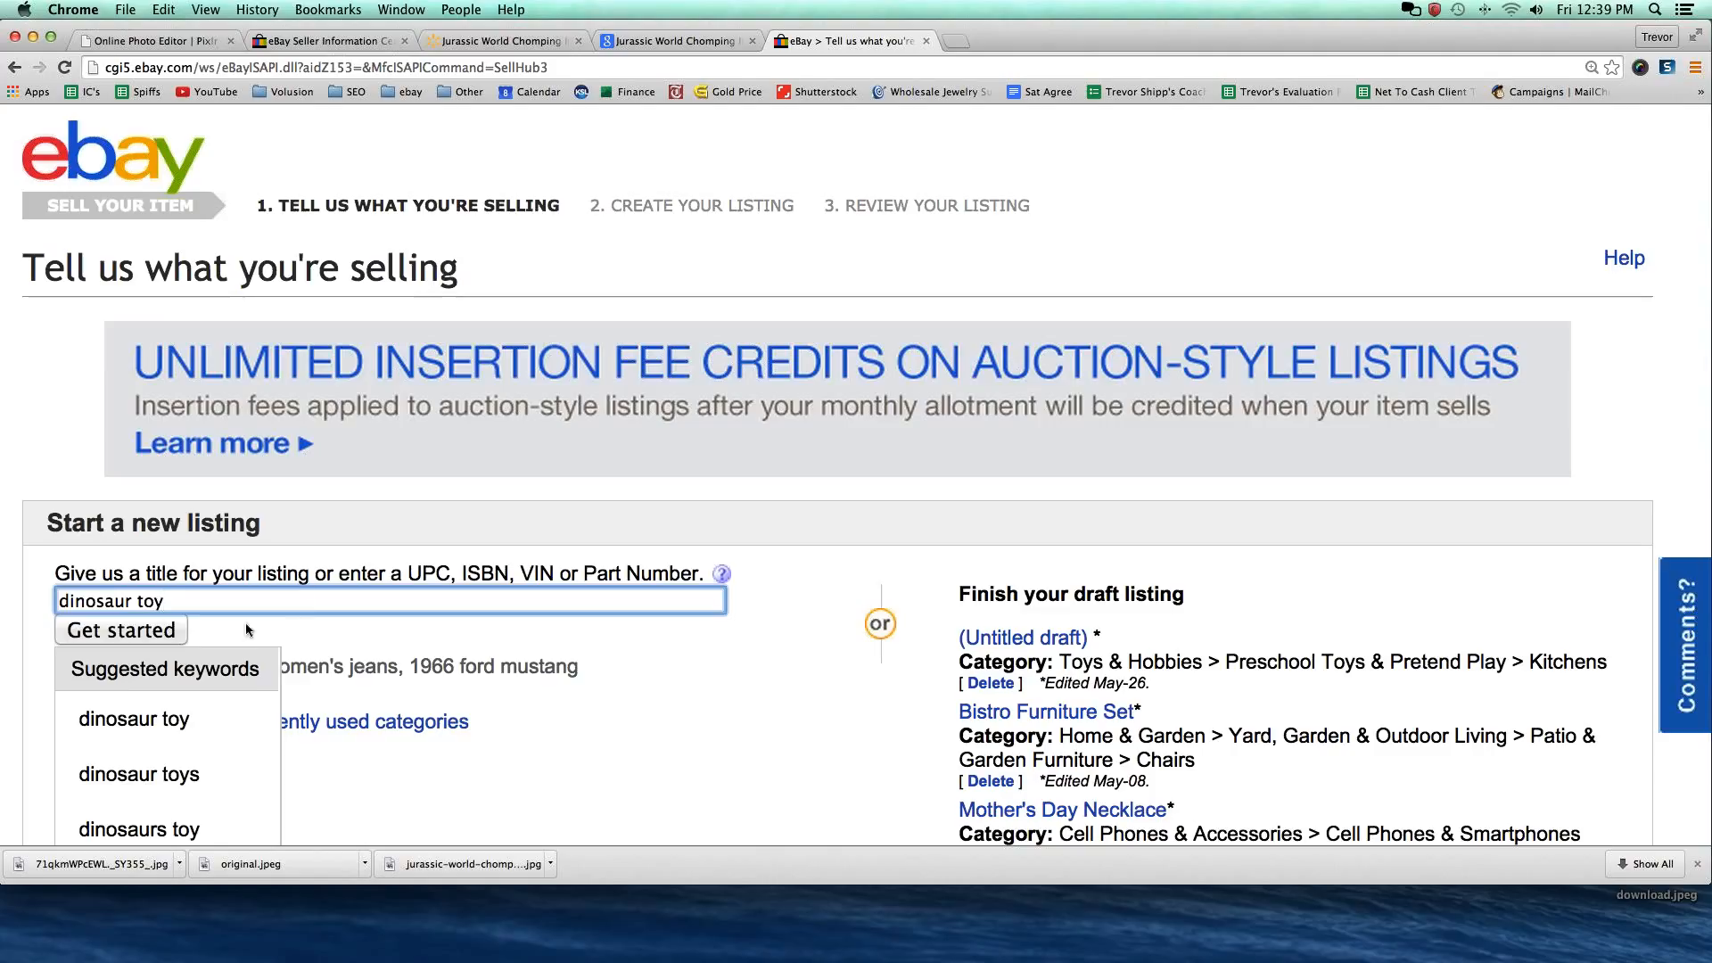
{"action": "left_click", "coordinate": [172, 622]}
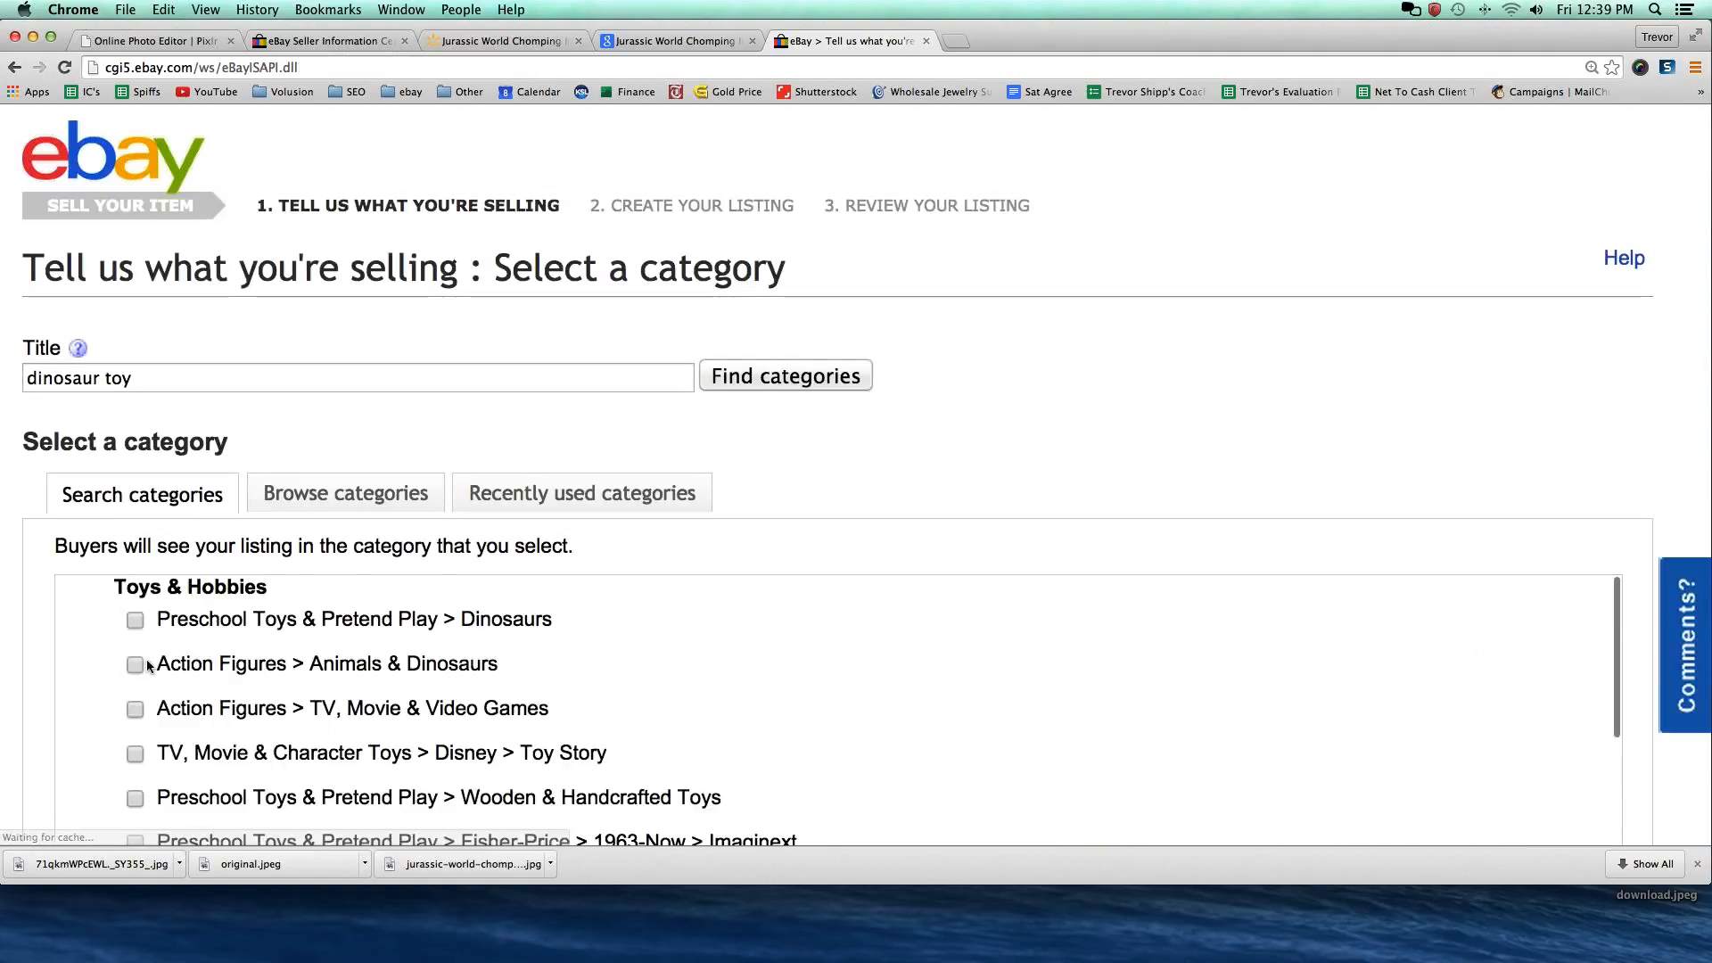
{"action": "scroll", "coordinate": [77, 622], "scroll_direction": "down", "scroll_amount": 3}
{"action": "left_click", "coordinate": [77, 621]}
{"action": "scroll", "coordinate": [62, 620], "scroll_direction": "down", "scroll_amount": 10}
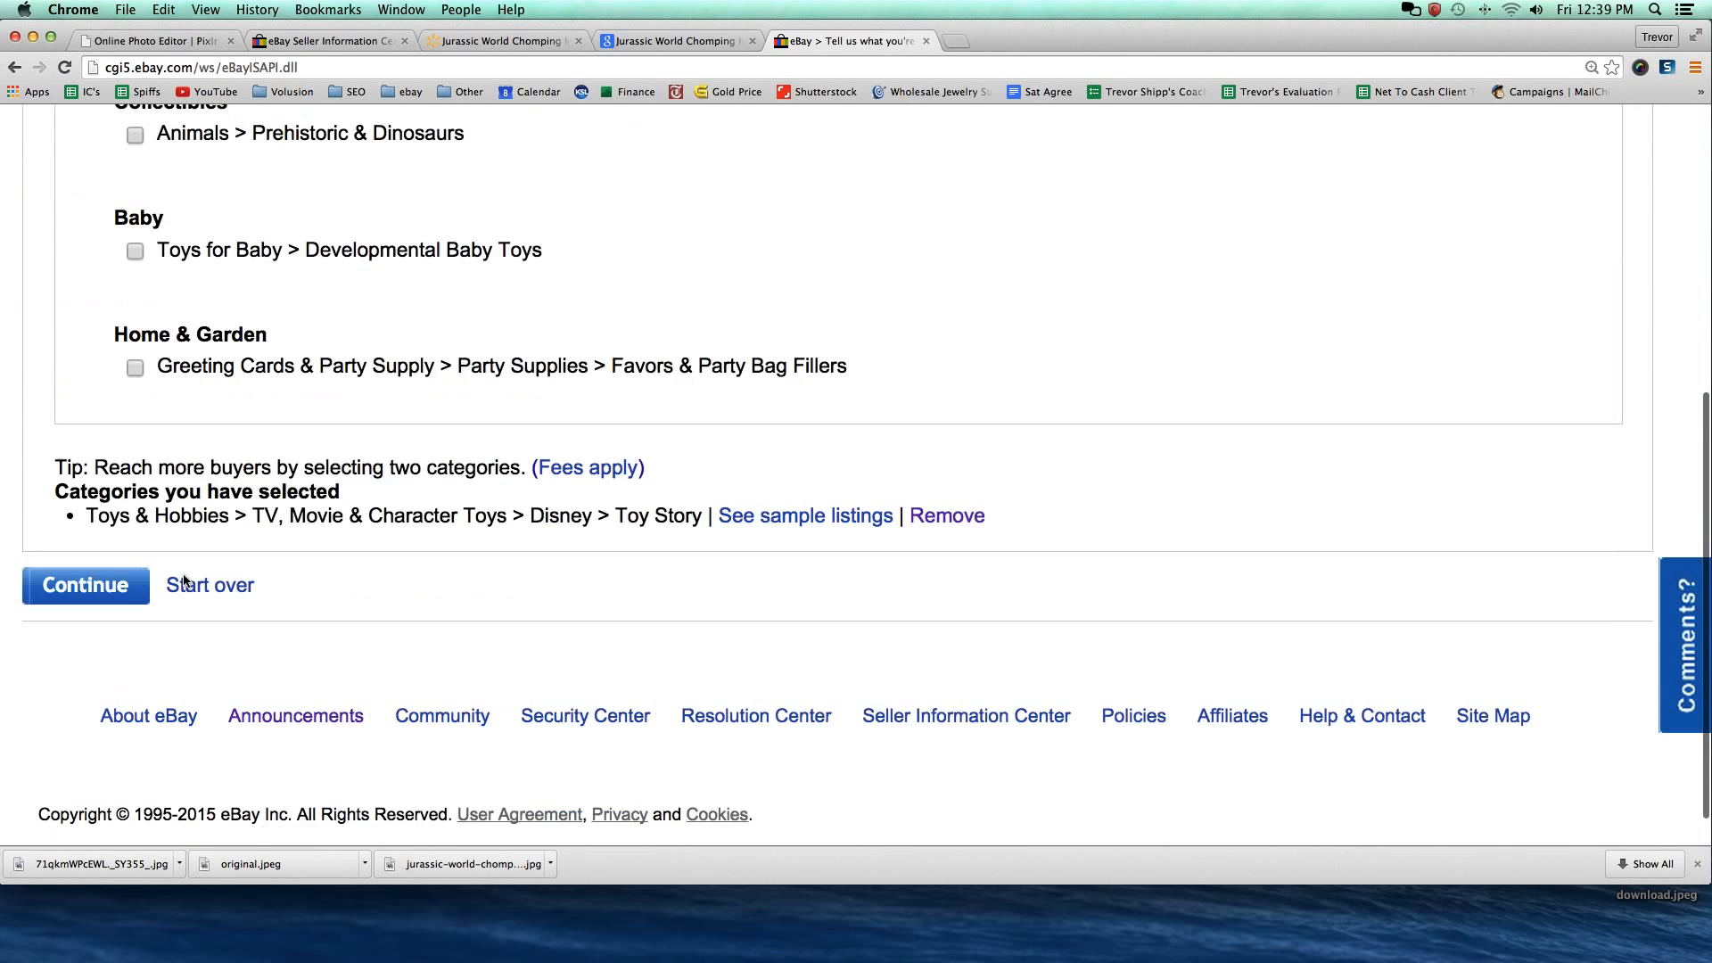
{"action": "left_click", "coordinate": [184, 574]}
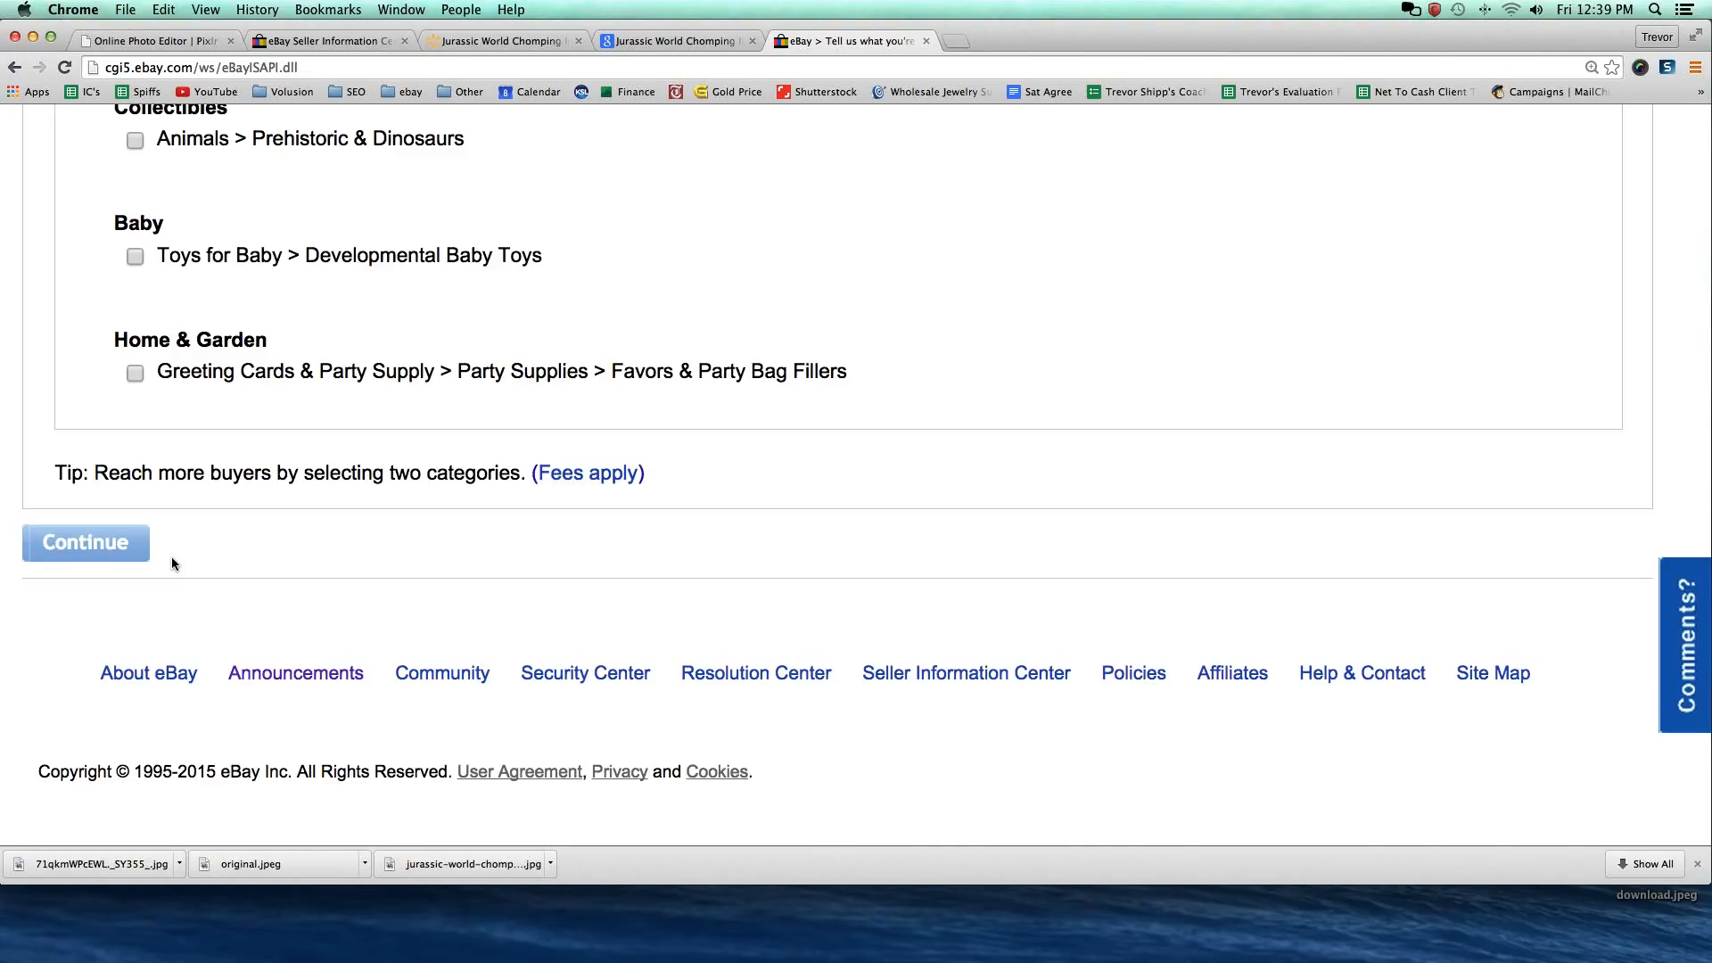
Choose the category Collectibles > Animals > Prehistoric & Dinosaurs and continue to the listing form.
{"action": "scroll", "coordinate": [165, 562], "scroll_direction": "up", "scroll_amount": 1}
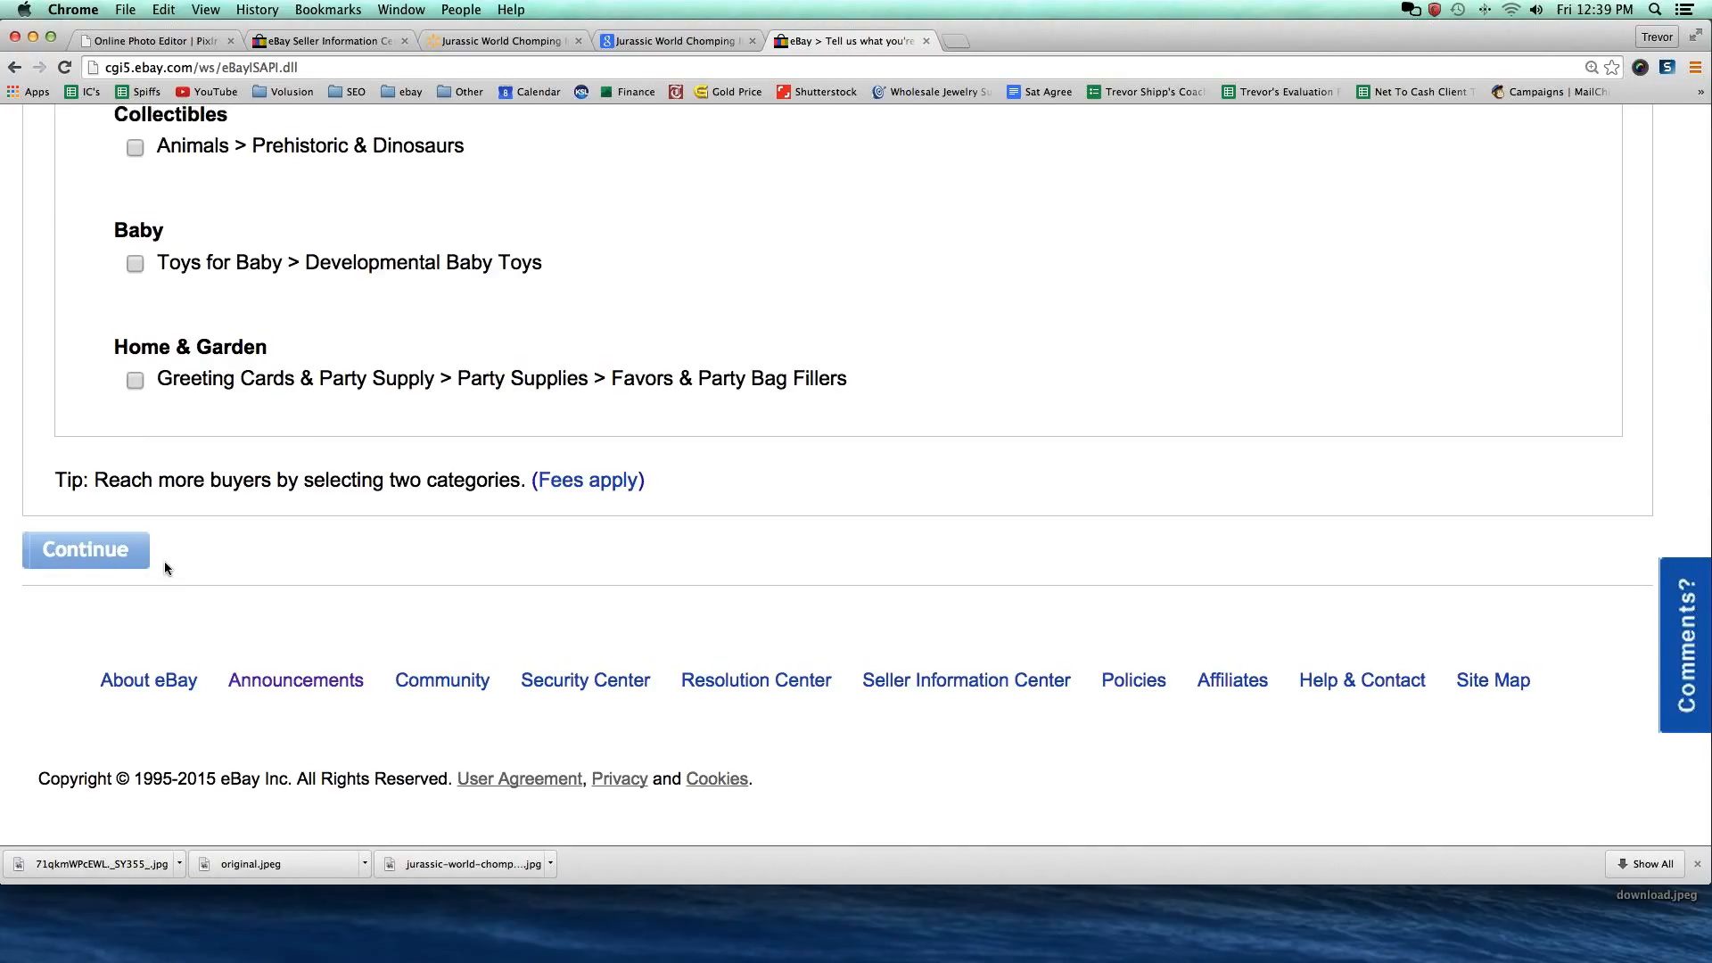
{"action": "scroll", "coordinate": [165, 568], "scroll_direction": "up", "scroll_amount": 3}
{"action": "left_click", "coordinate": [134, 388]}
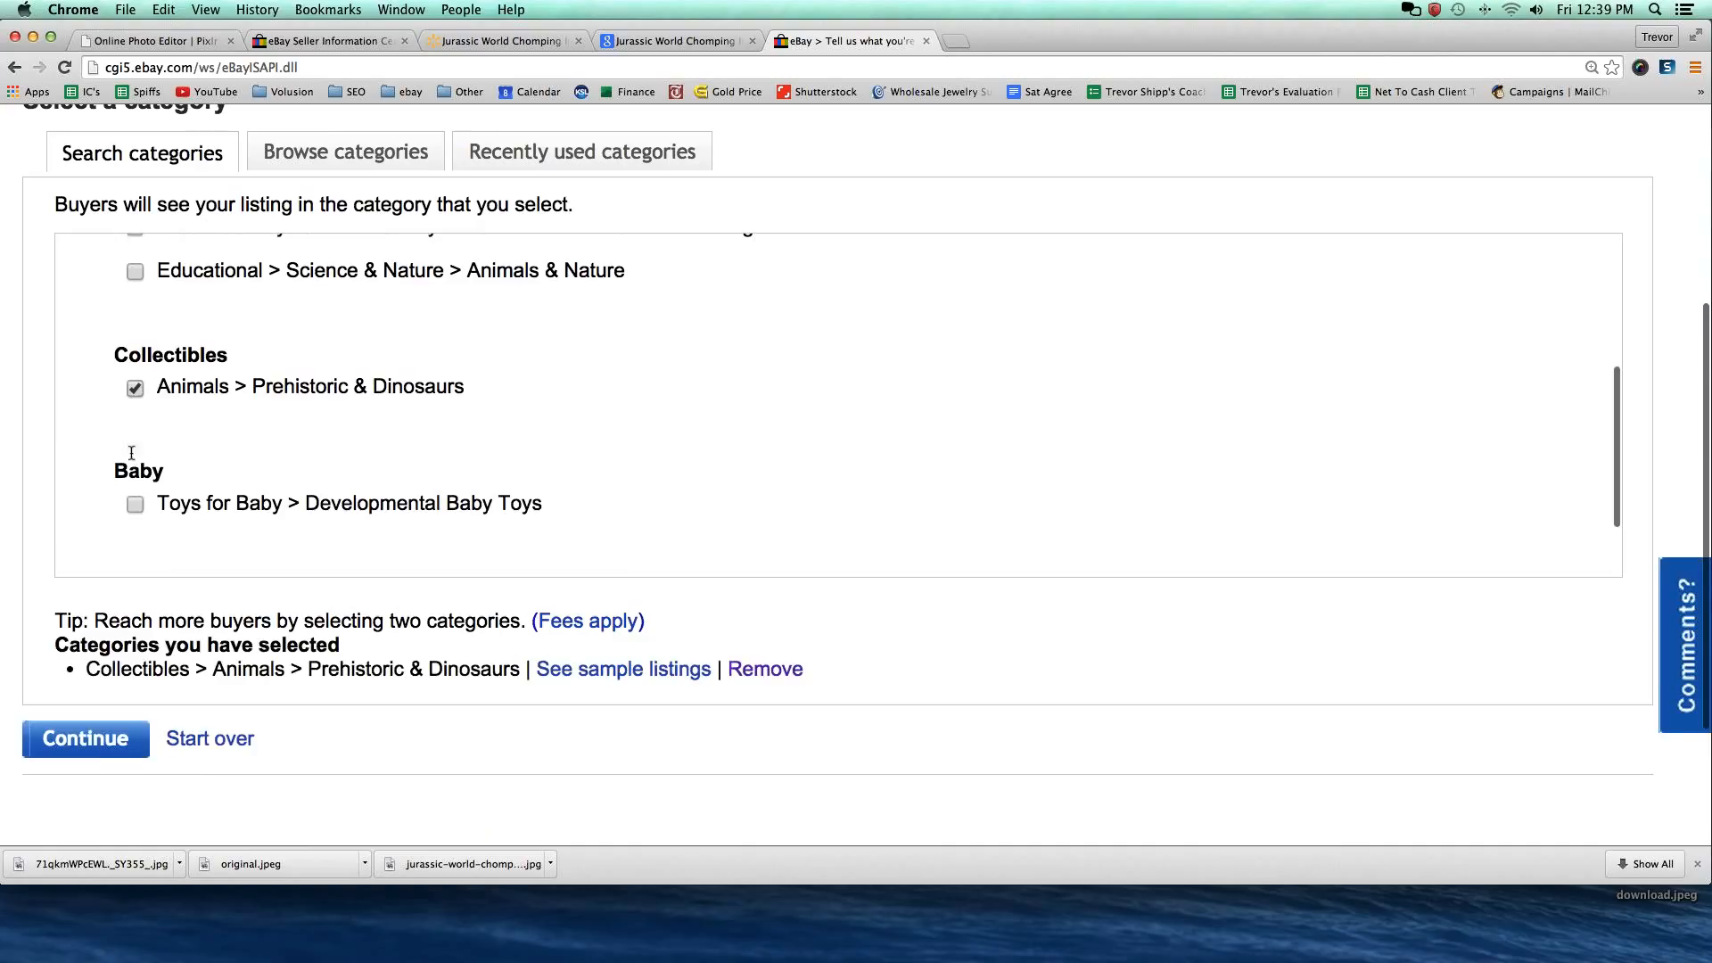
{"action": "left_click", "coordinate": [93, 746]}
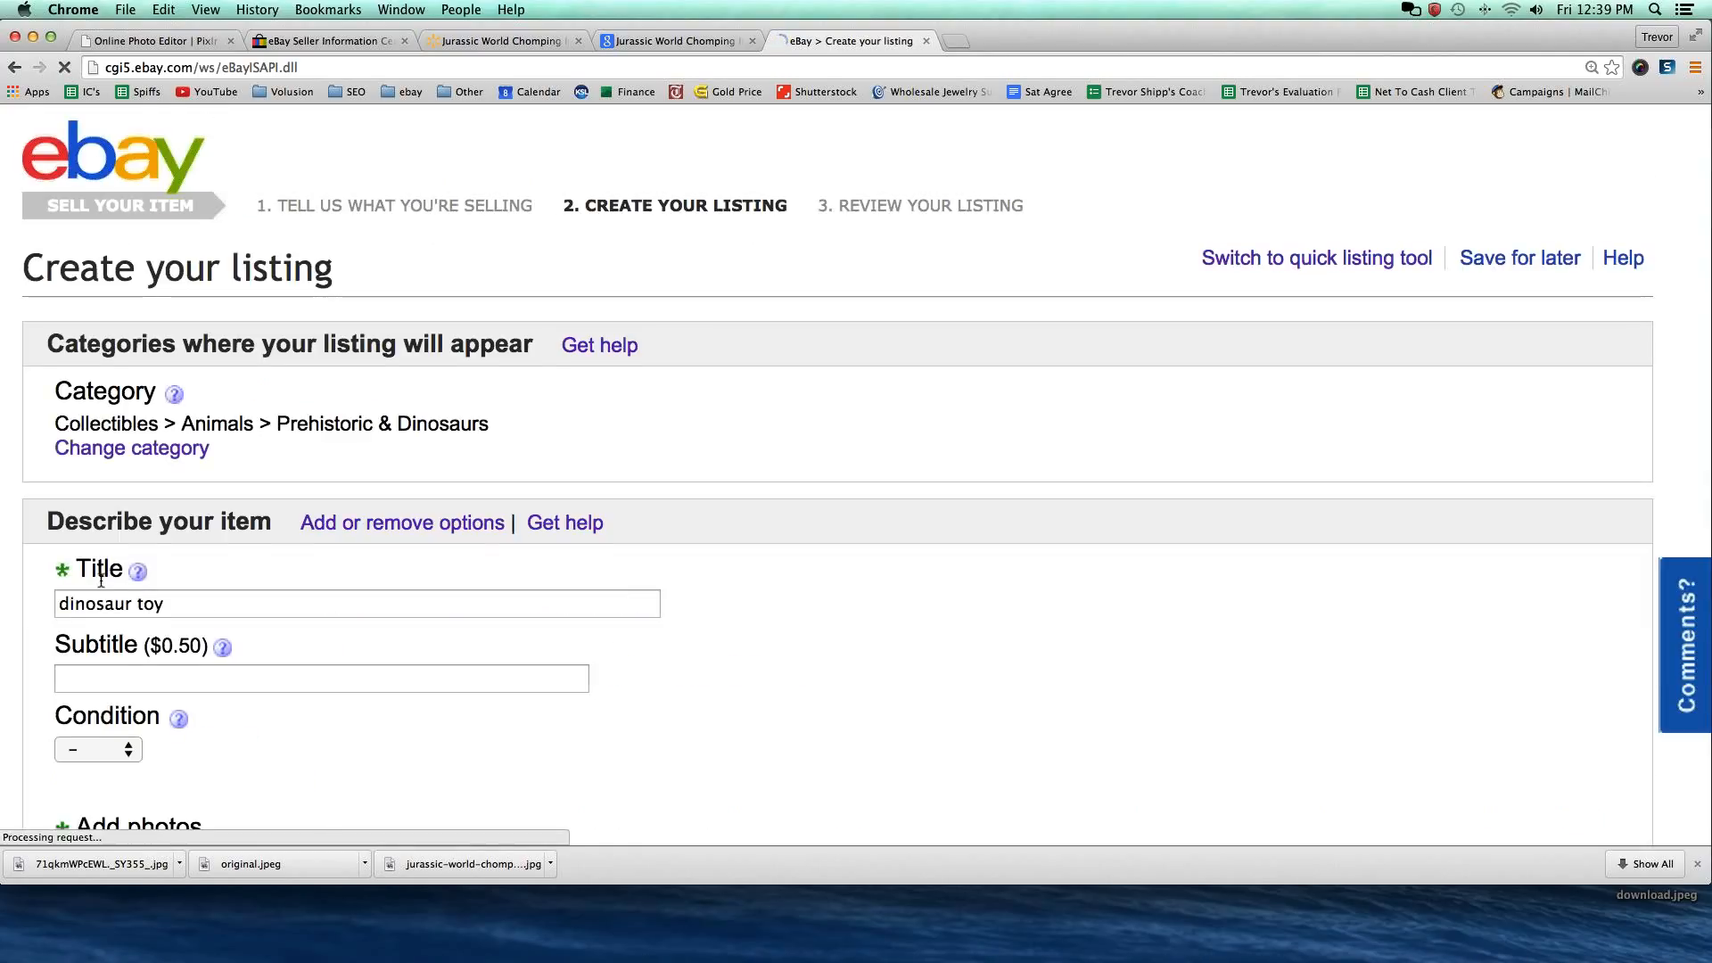
Upload the Desktop photo jurassic-world-chomping-in...rex-figure-[3]-21242-p.jpg as the listing's main photo, enlarging the picture uploader window.
{"action": "scroll", "coordinate": [103, 581], "scroll_direction": "down", "scroll_amount": 5}
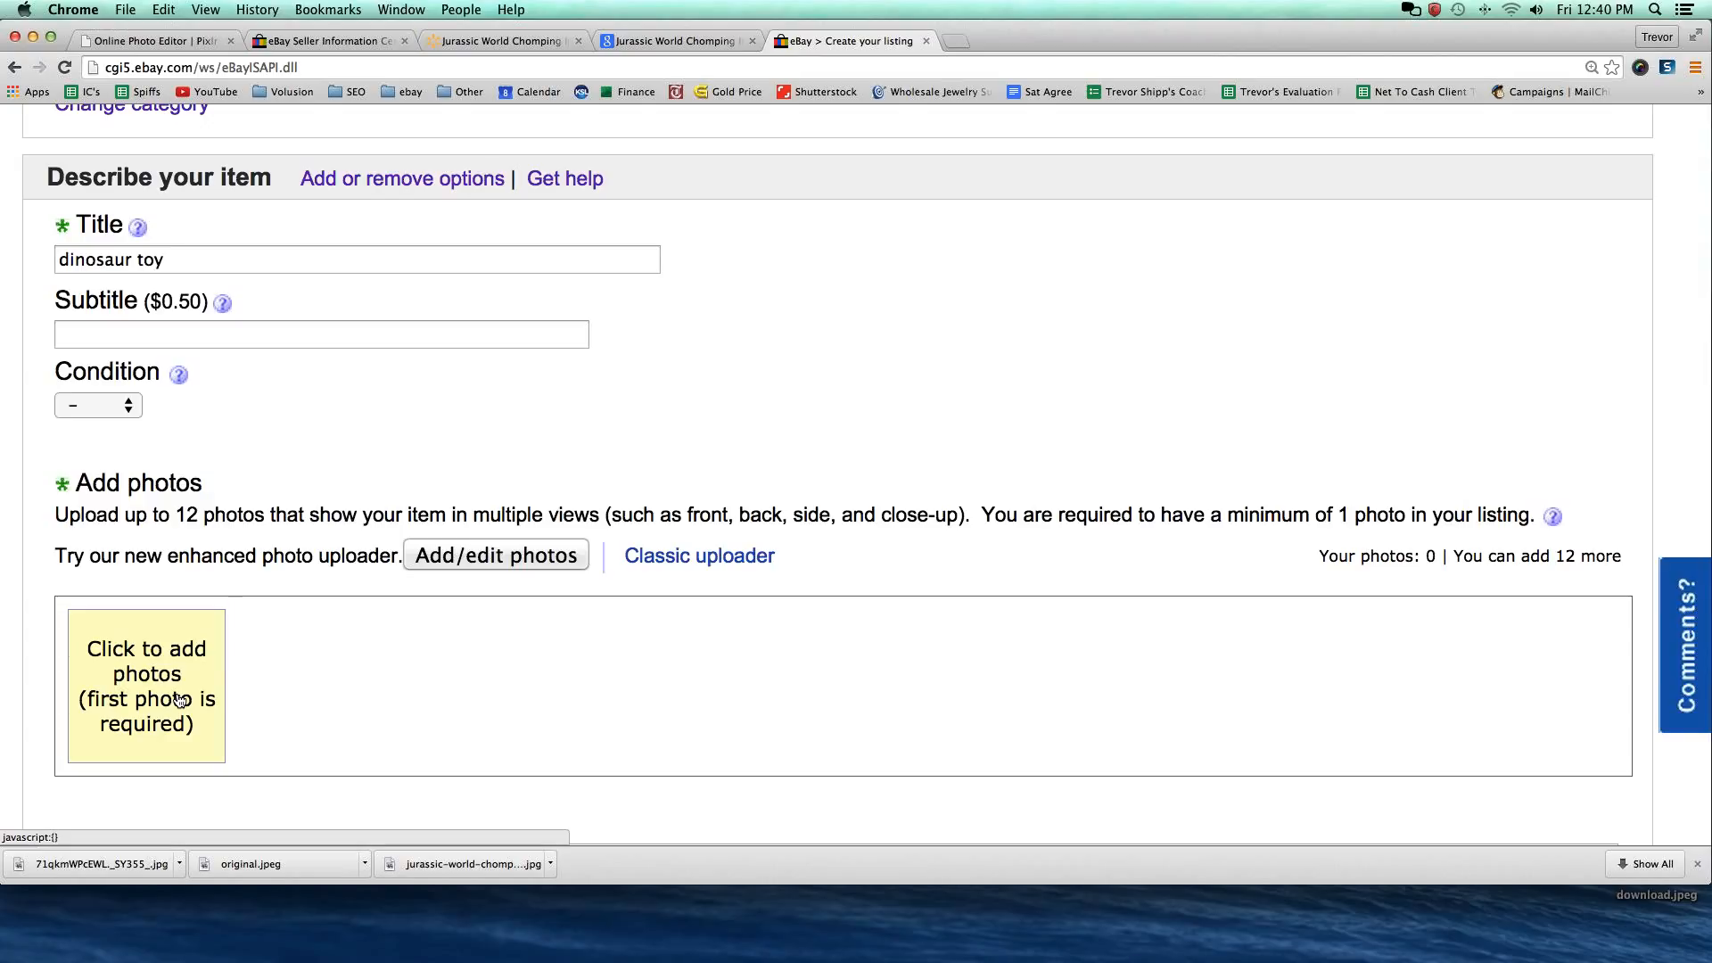
{"action": "left_click", "coordinate": [138, 664]}
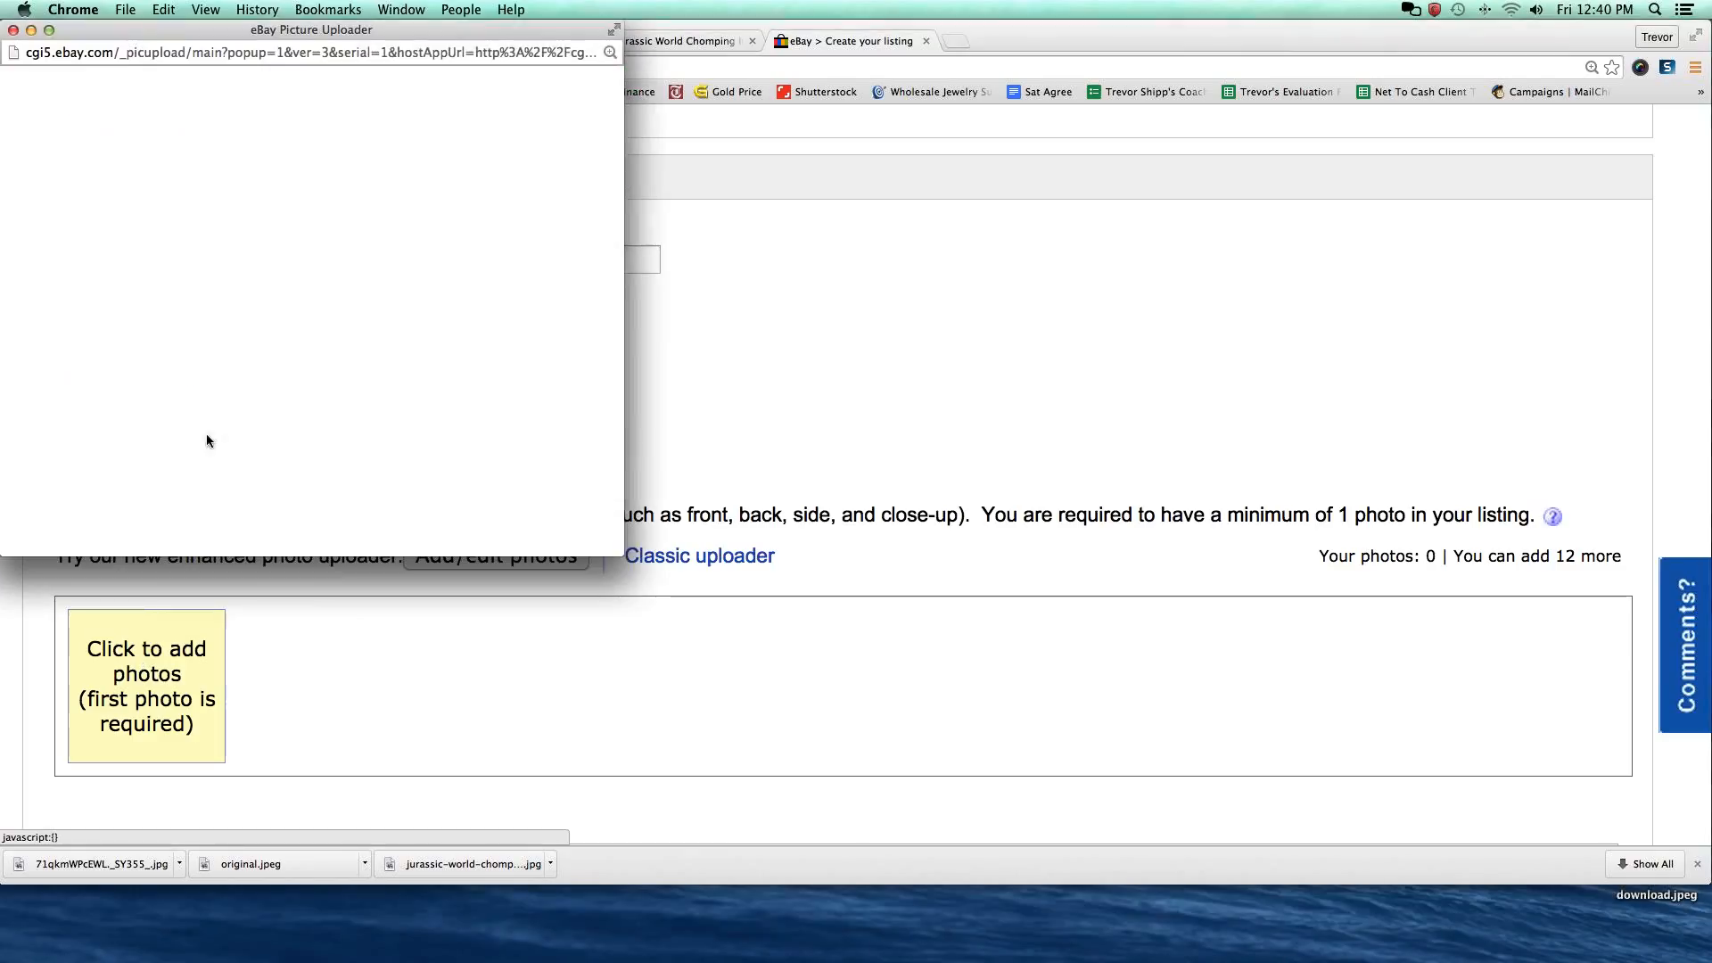
{"action": "left_click_drag", "start_coordinate": [624, 567], "coordinate": [1037, 673]}
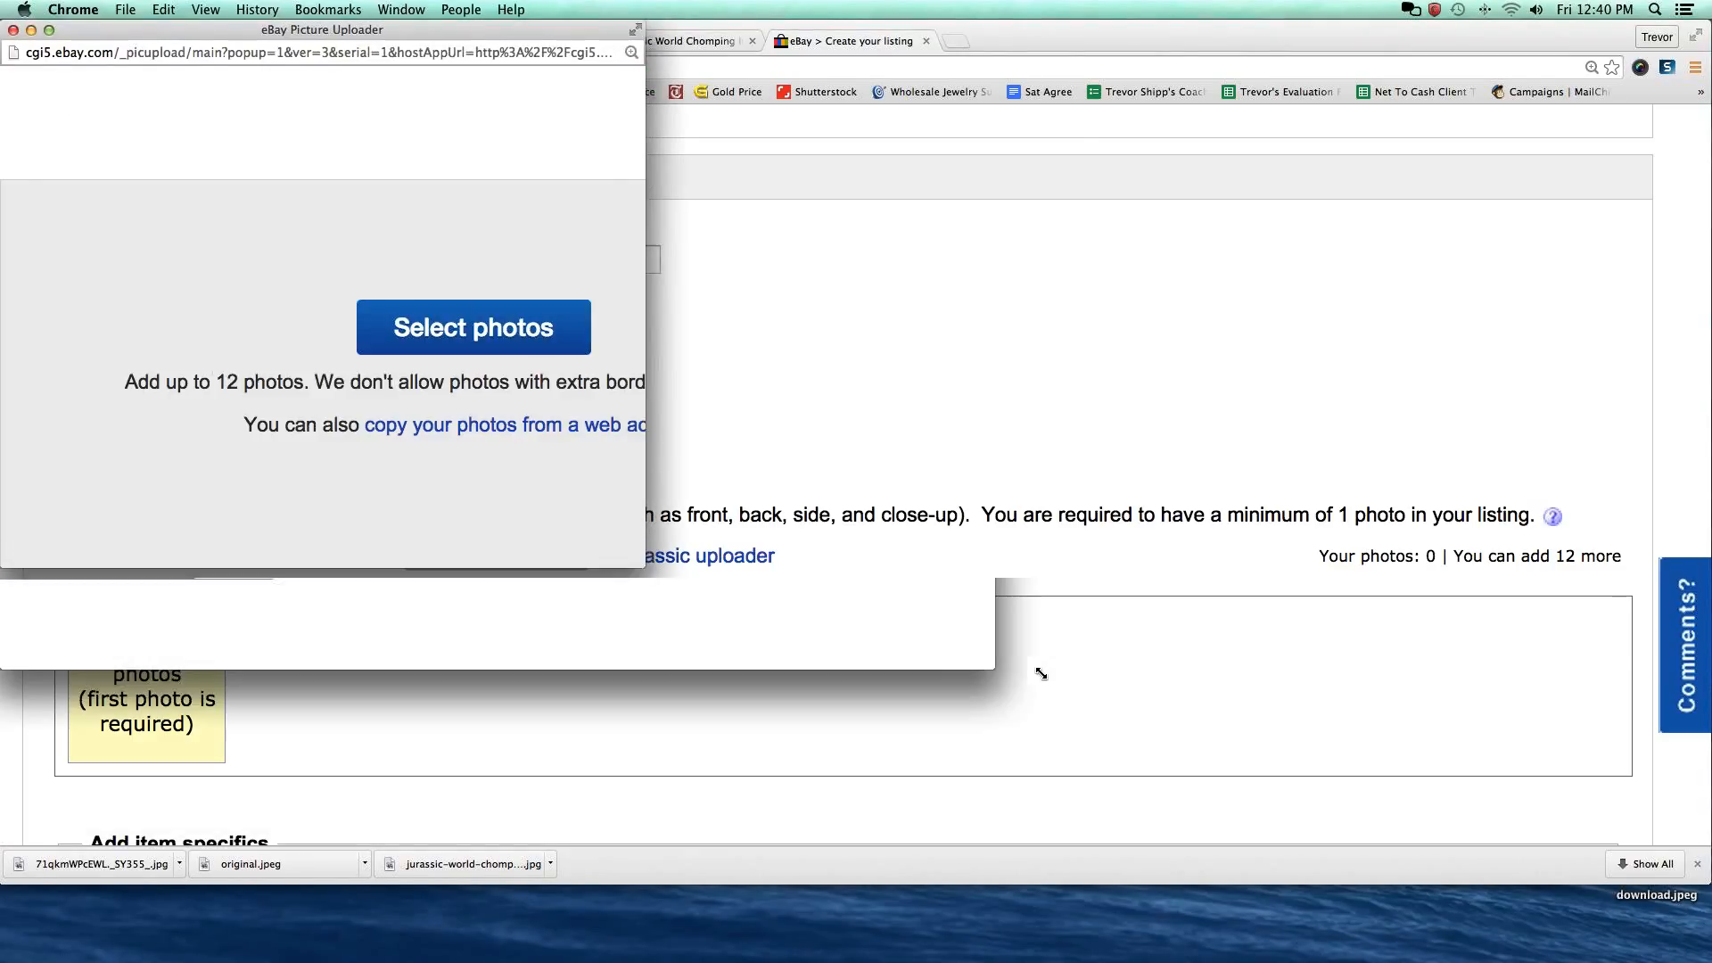
{"action": "left_click", "coordinate": [488, 328]}
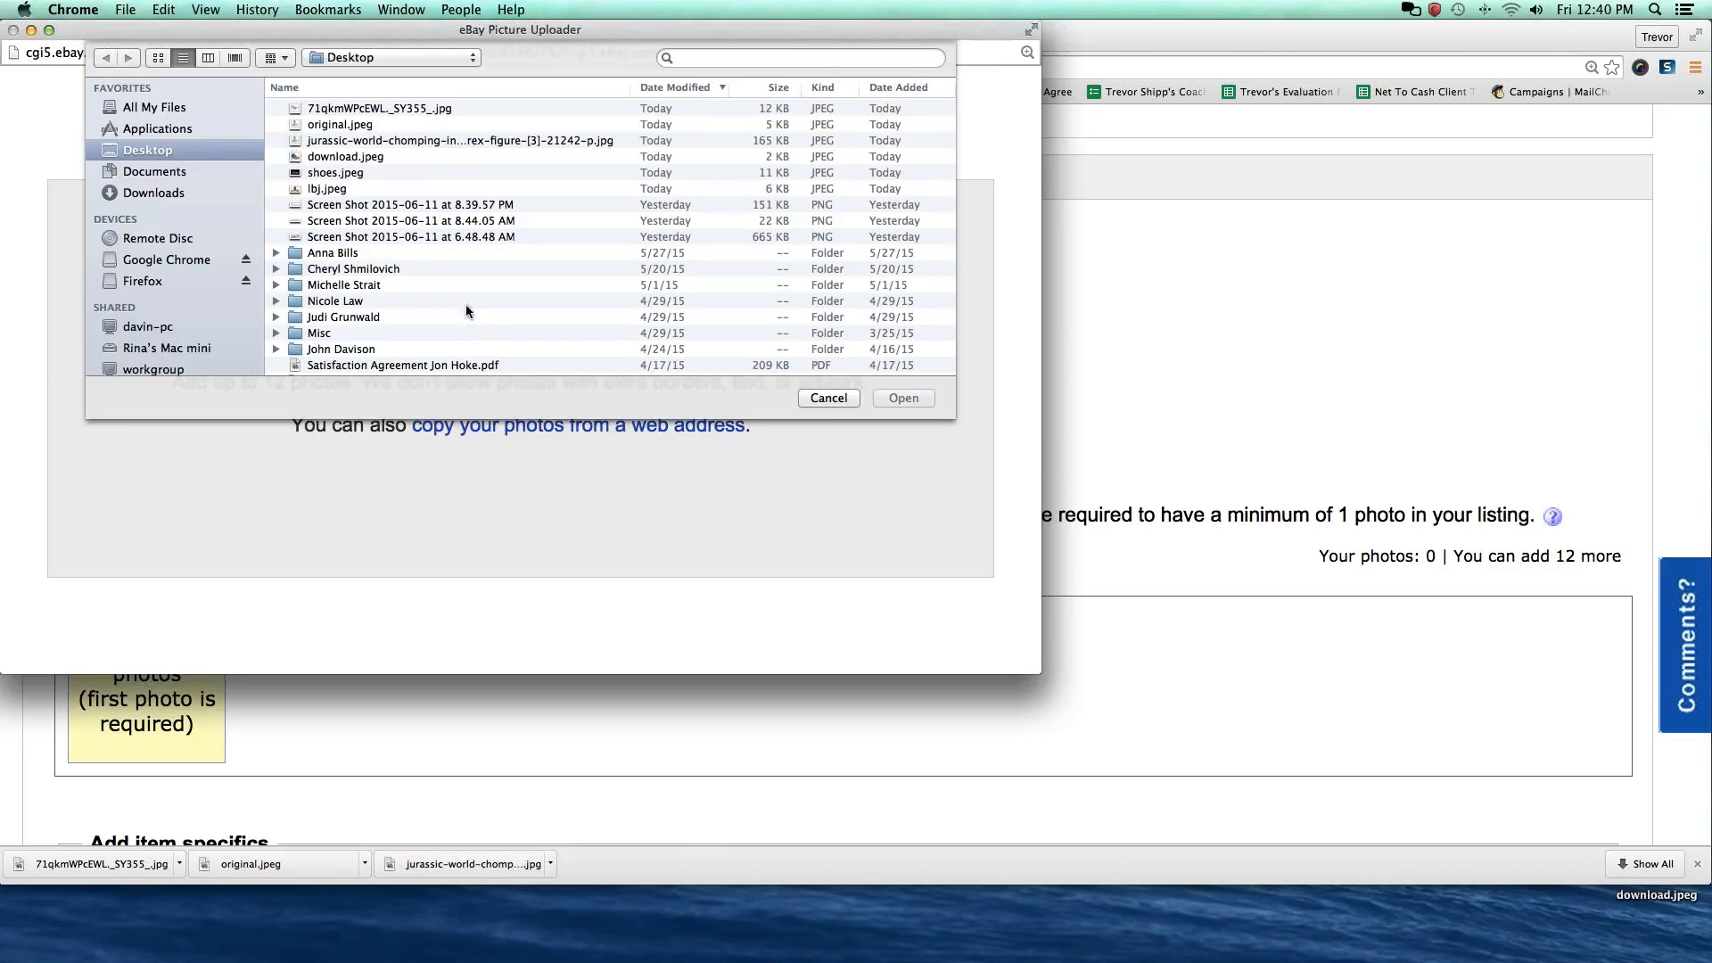
{"action": "left_click", "coordinate": [350, 140]}
{"action": "key", "text": "Return"}
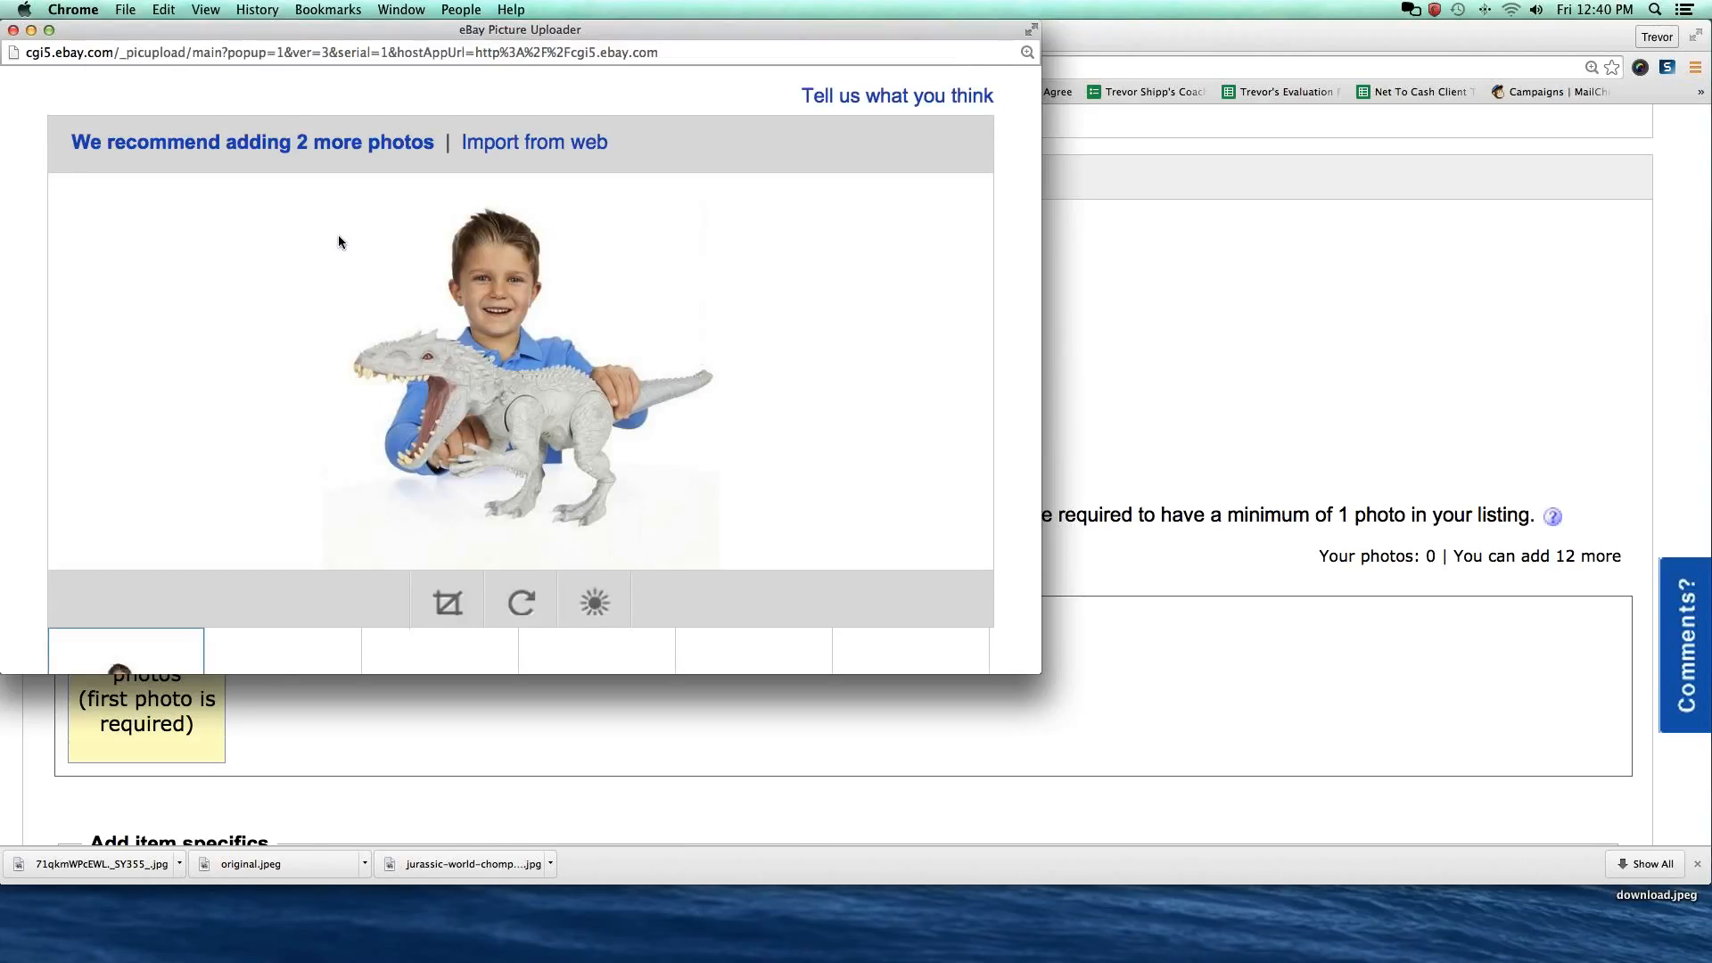
{"action": "scroll", "coordinate": [339, 242], "scroll_direction": "down", "scroll_amount": 5}
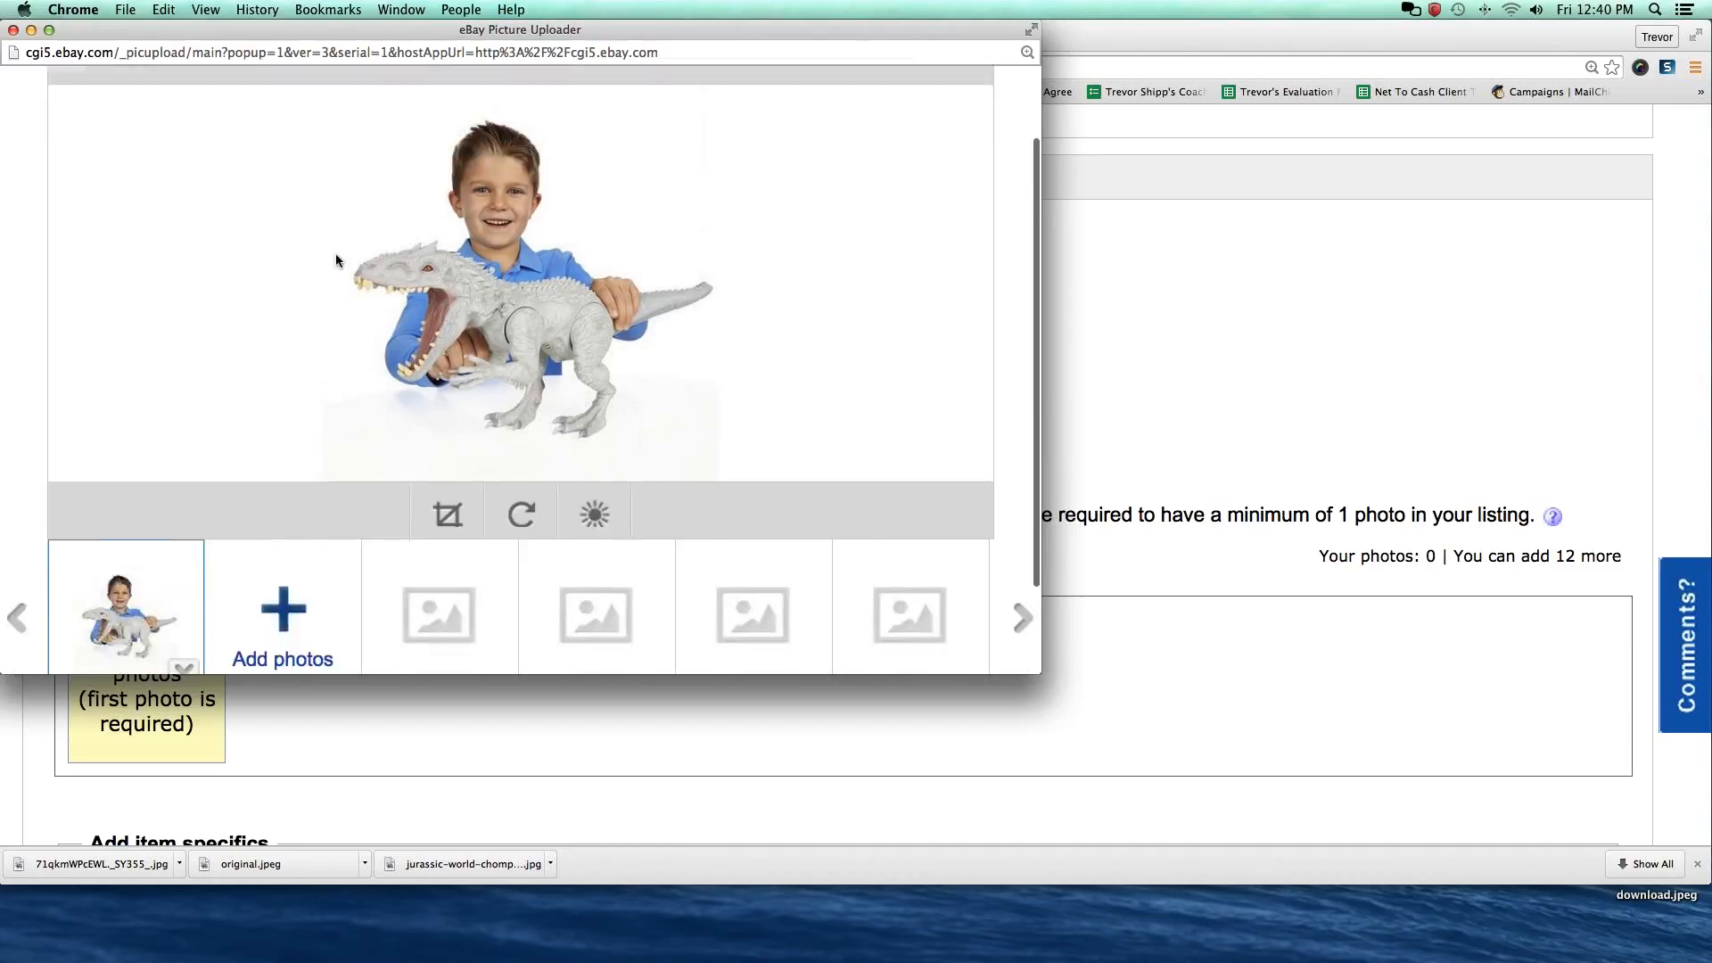
{"action": "scroll", "coordinate": [765, 522], "scroll_direction": "down", "scroll_amount": 1}
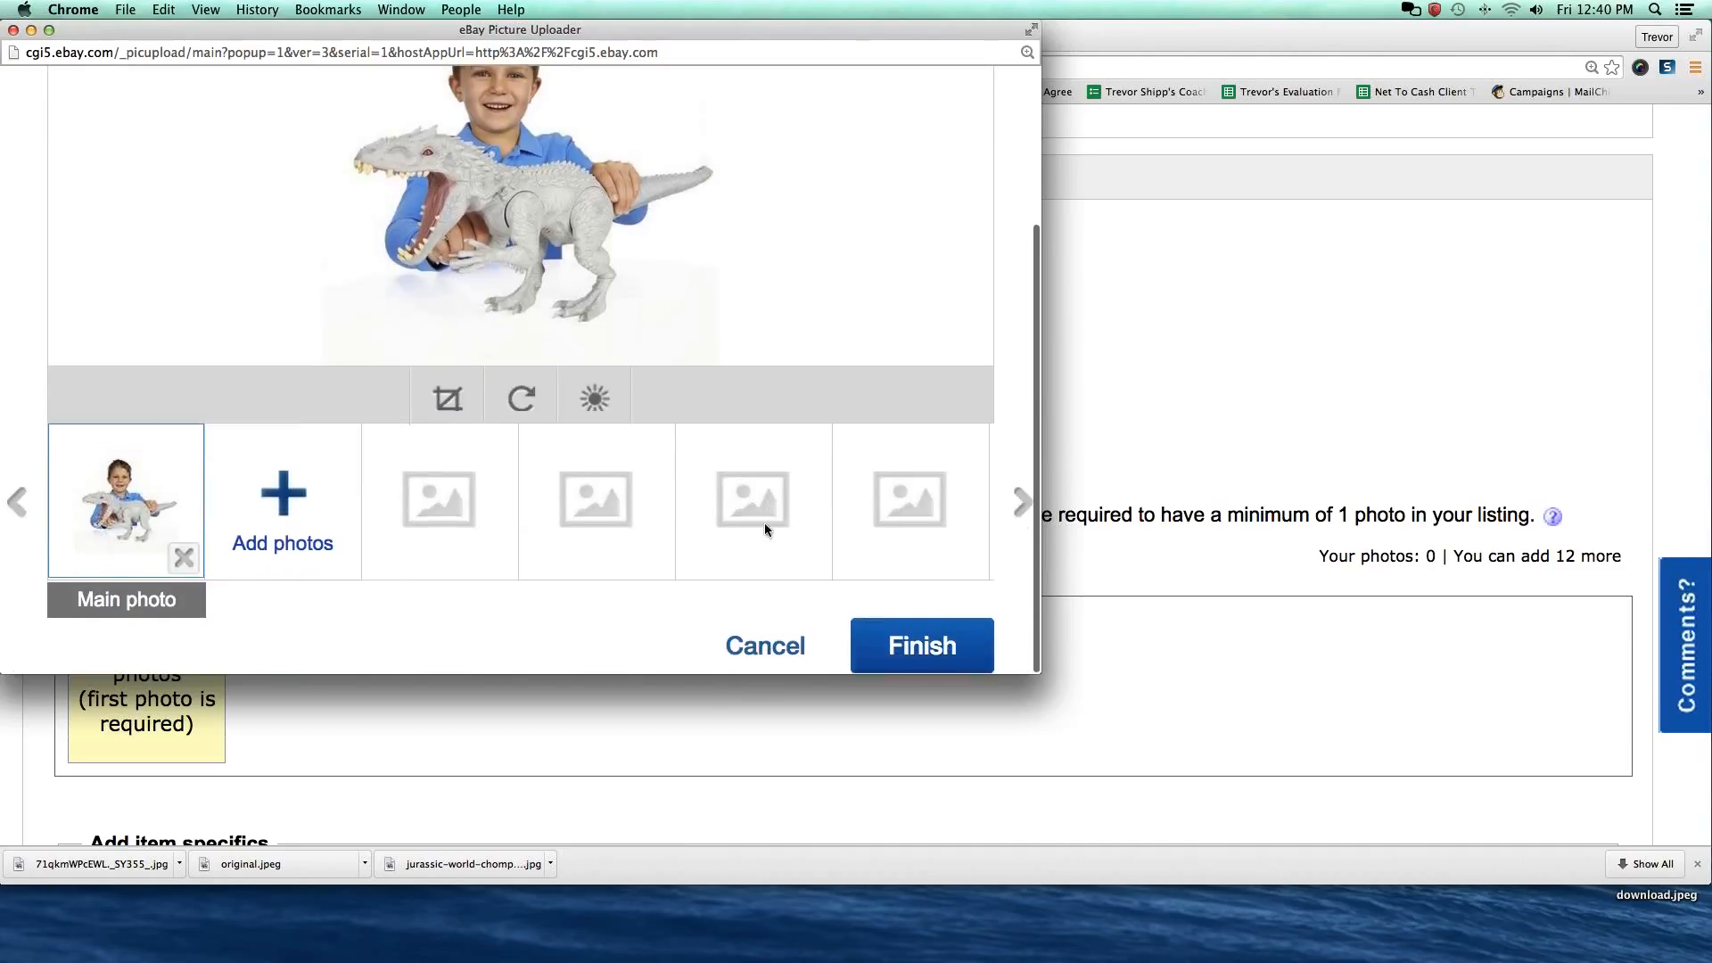
Finish the picture upload and check the photo as the gallery picture in the listing form.
{"action": "left_click", "coordinate": [919, 656]}
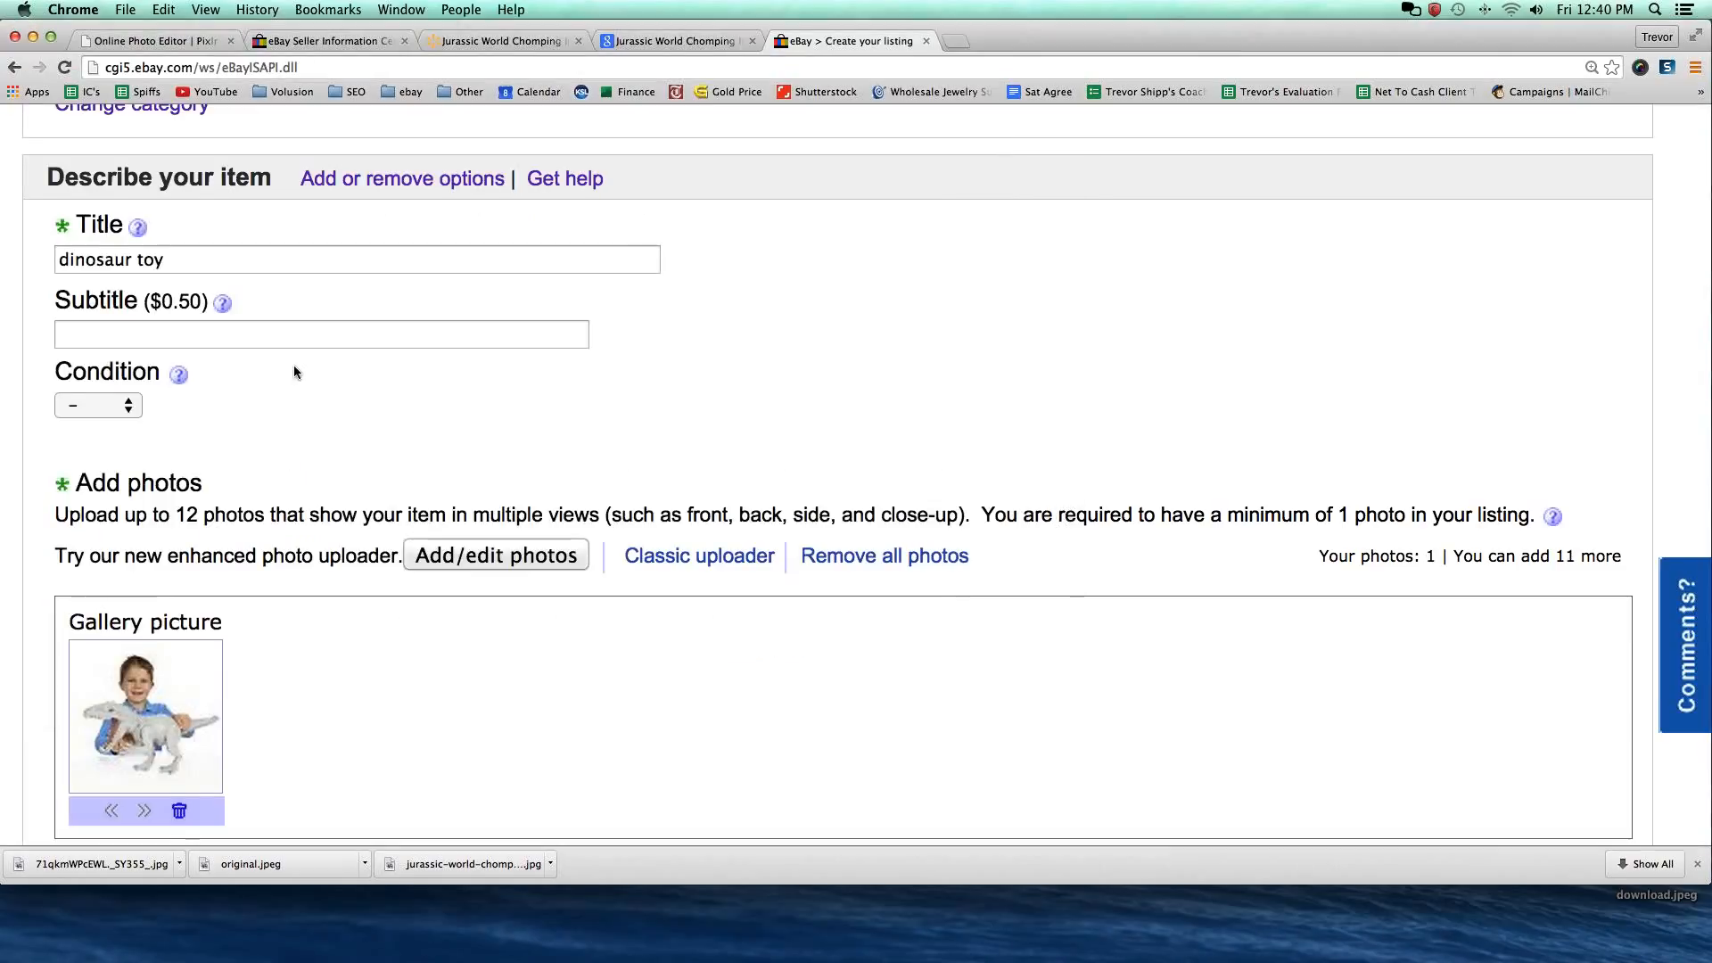
{"action": "scroll", "coordinate": [292, 367], "scroll_direction": "down", "scroll_amount": 1}
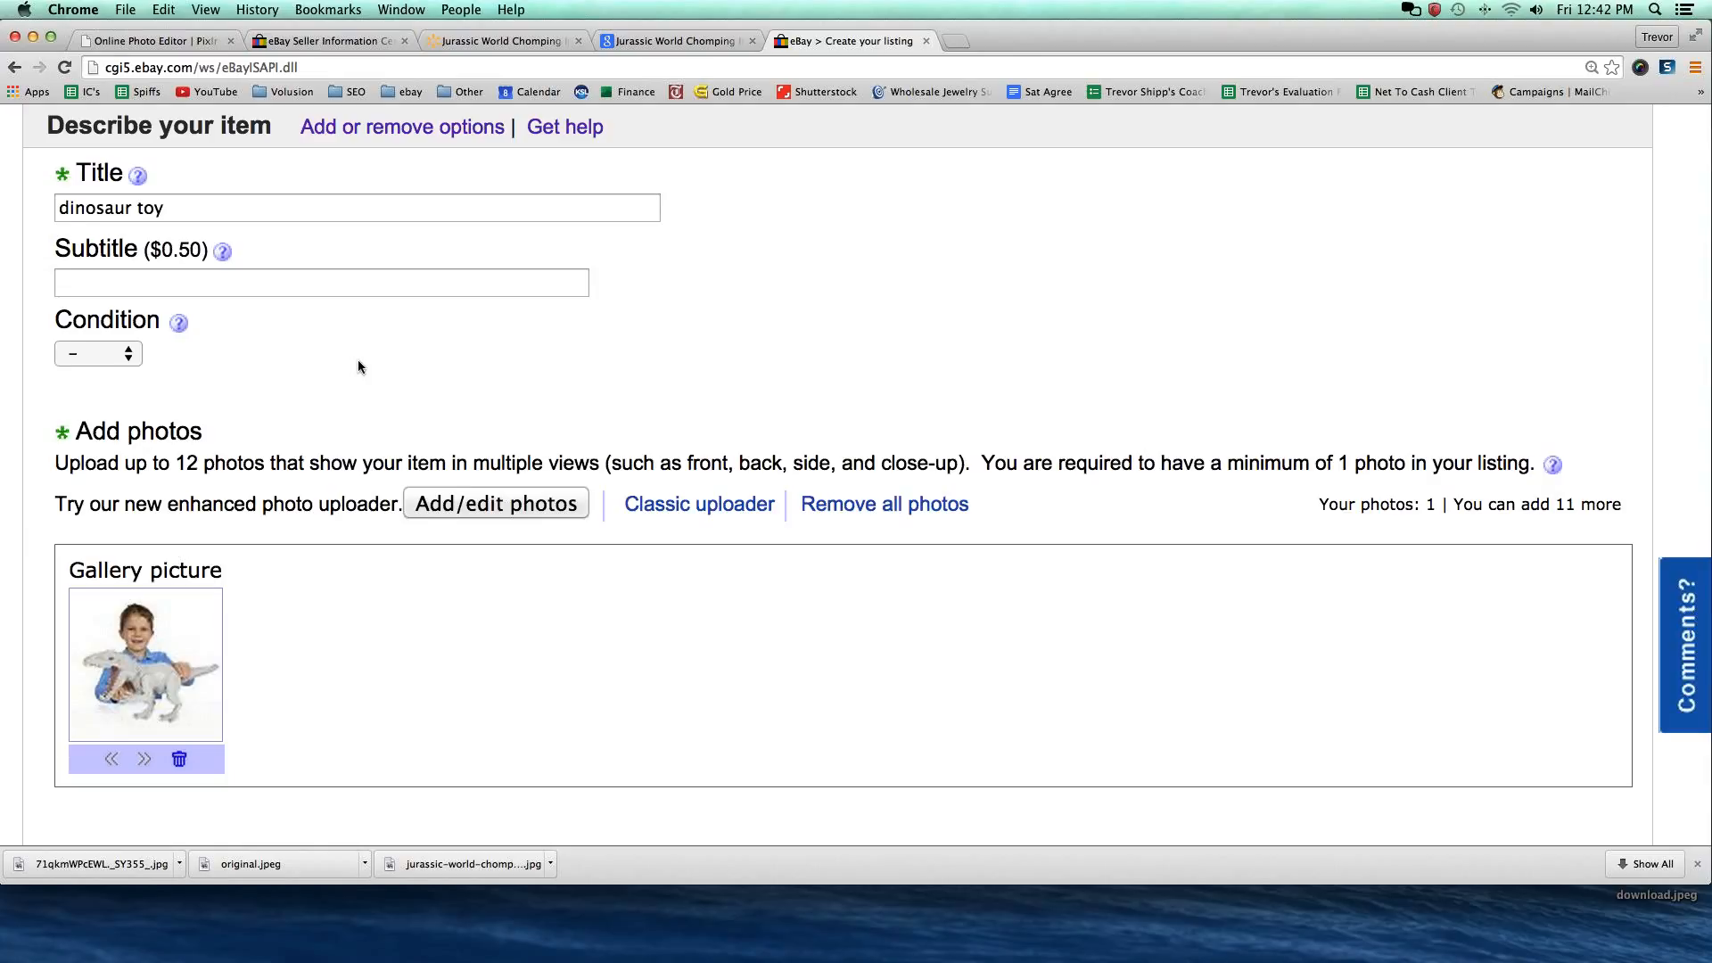
{"action": "scroll", "coordinate": [345, 360], "scroll_direction": "down", "scroll_amount": 1}
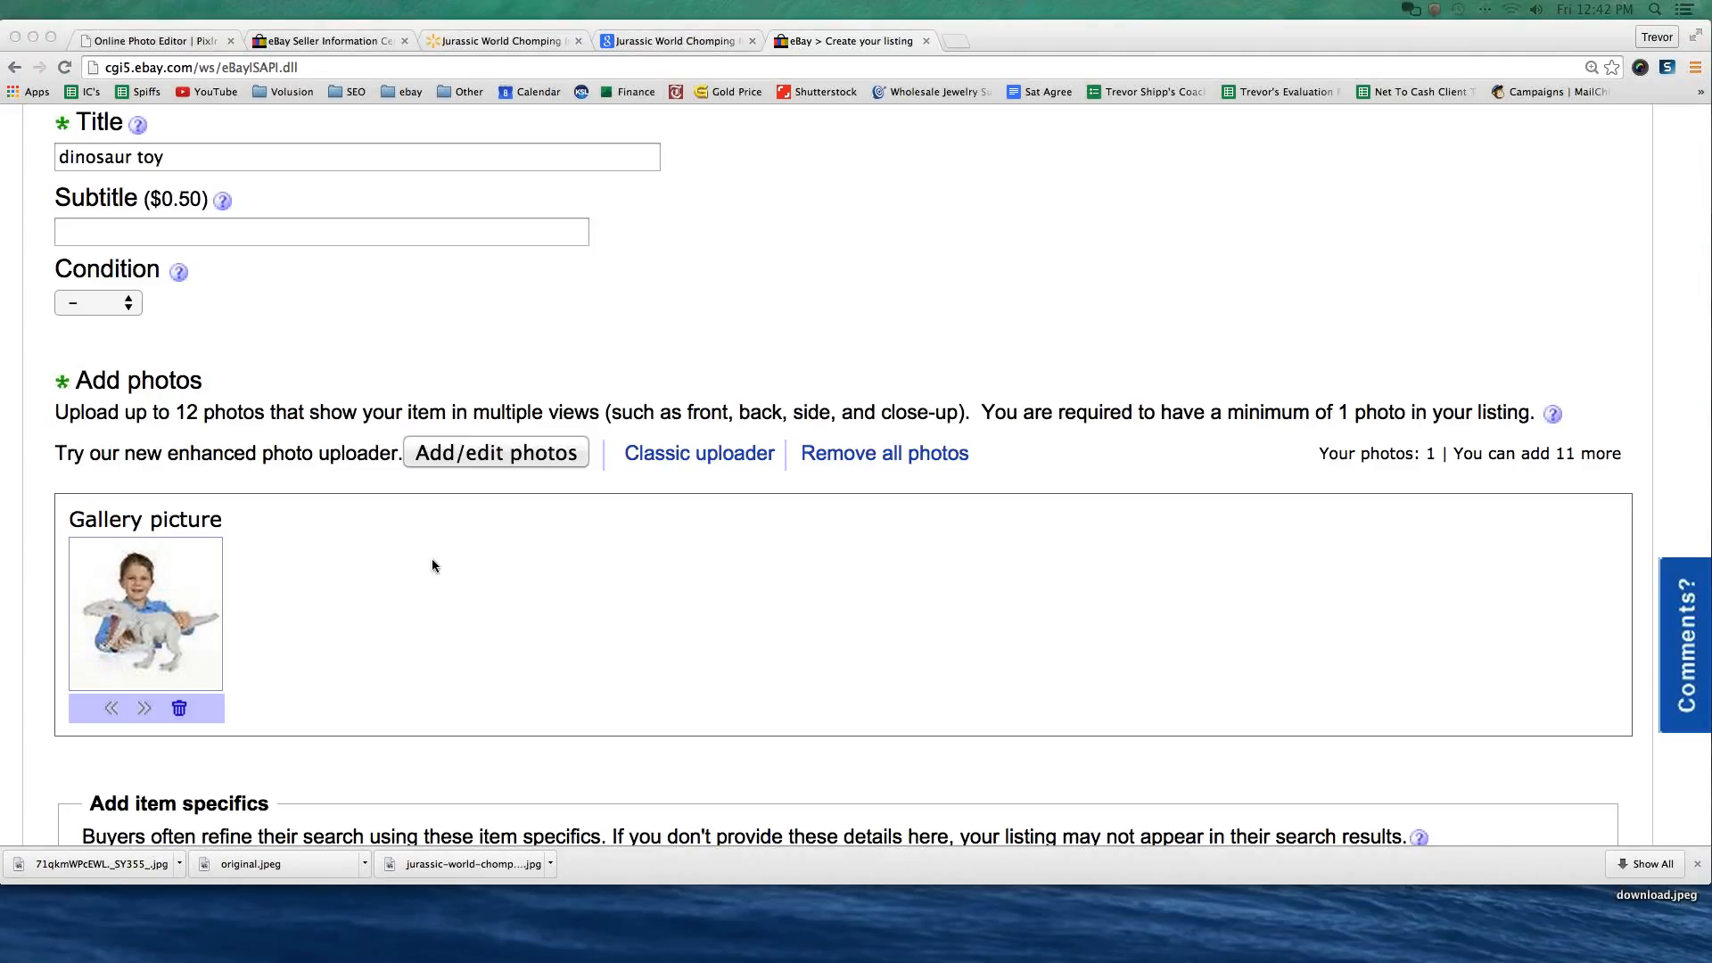
{"action": "scroll", "coordinate": [431, 565], "scroll_direction": "up", "scroll_amount": 2}
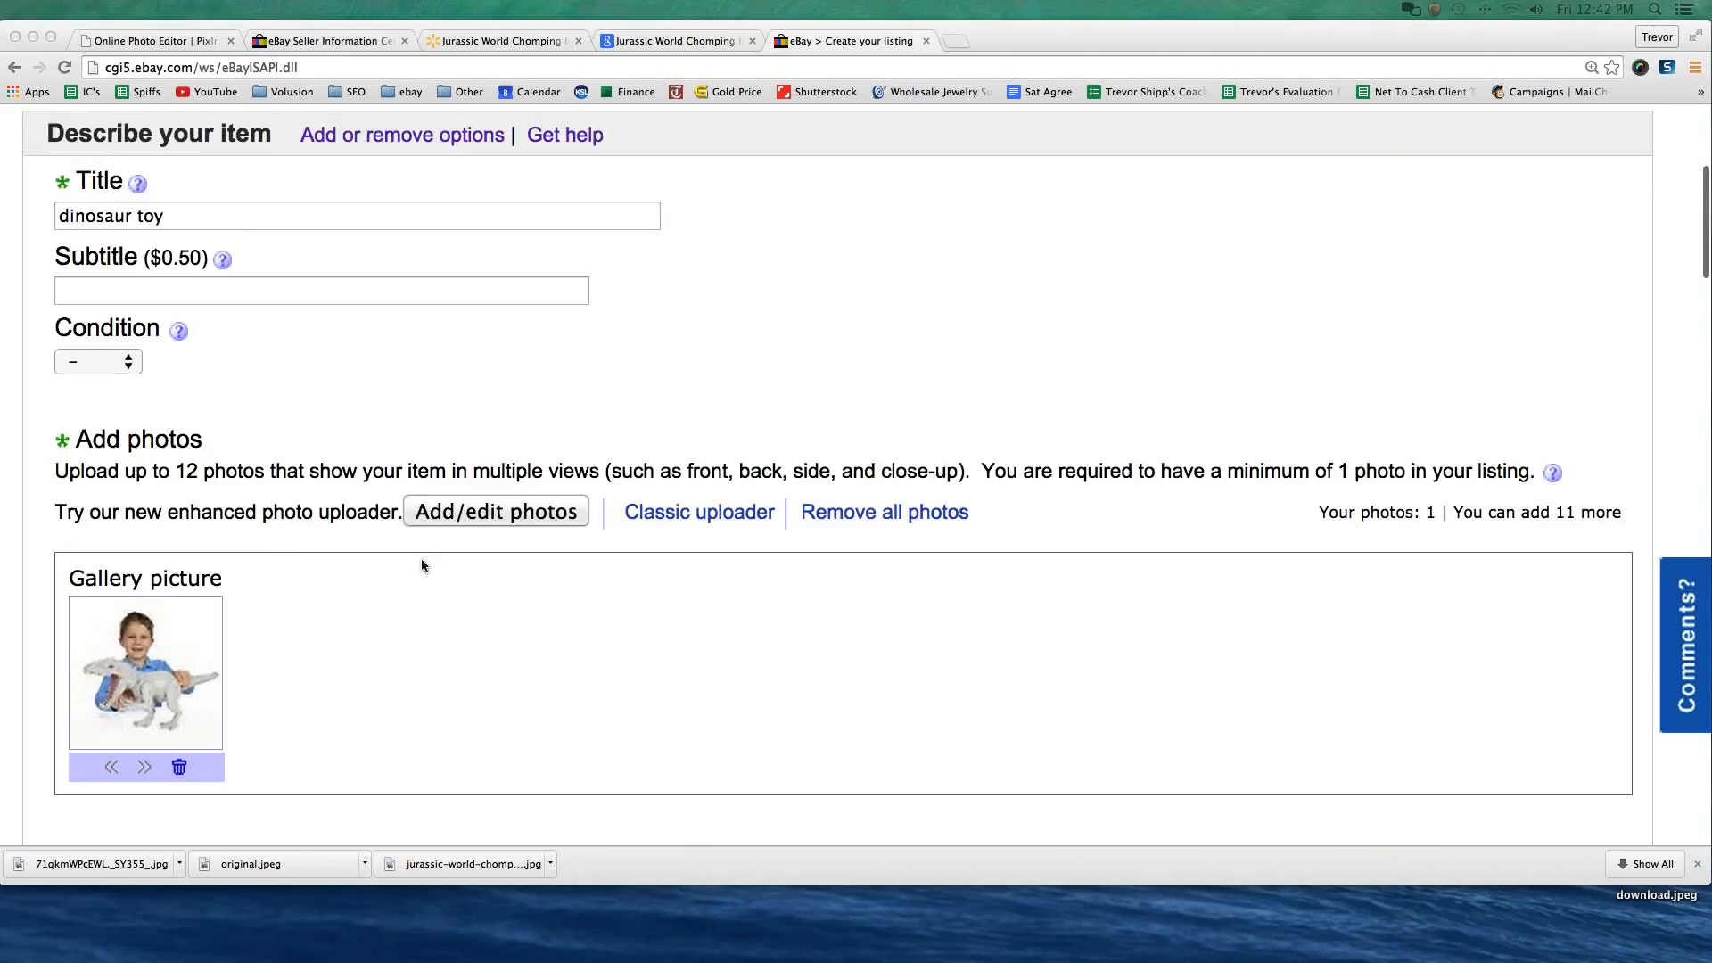
{"action": "scroll", "coordinate": [399, 539], "scroll_direction": "down", "scroll_amount": 1}
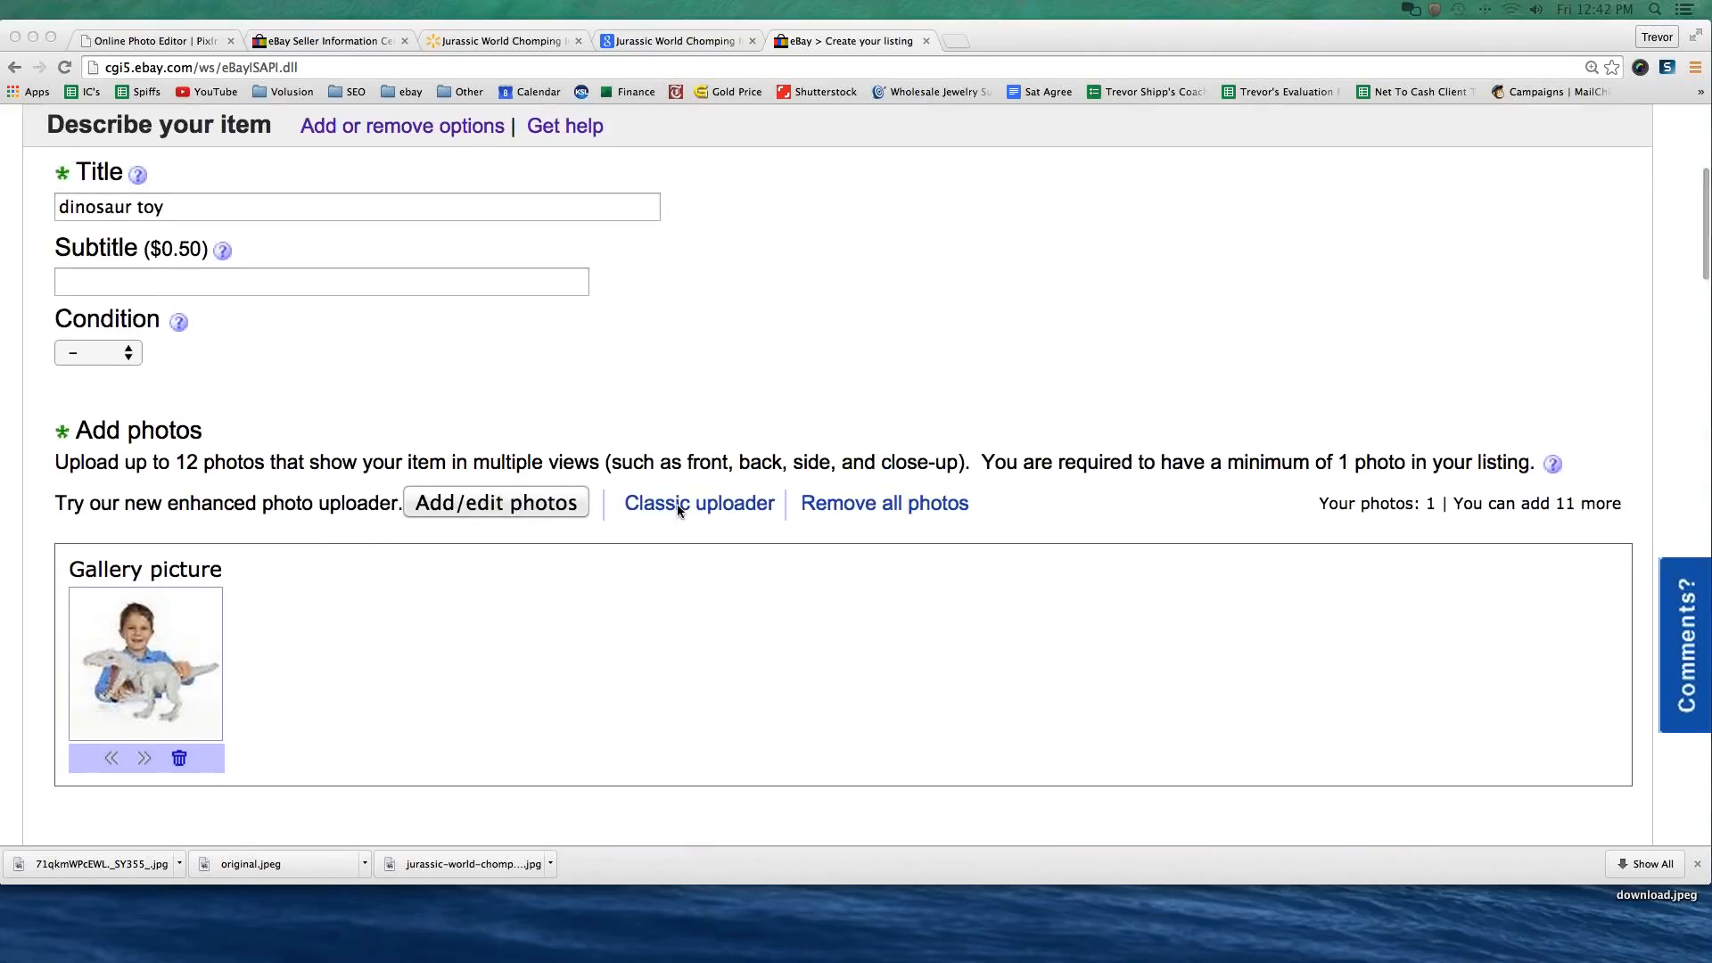
Remove the gallery picture from the listing's photo section.
{"action": "left_click", "coordinate": [639, 559]}
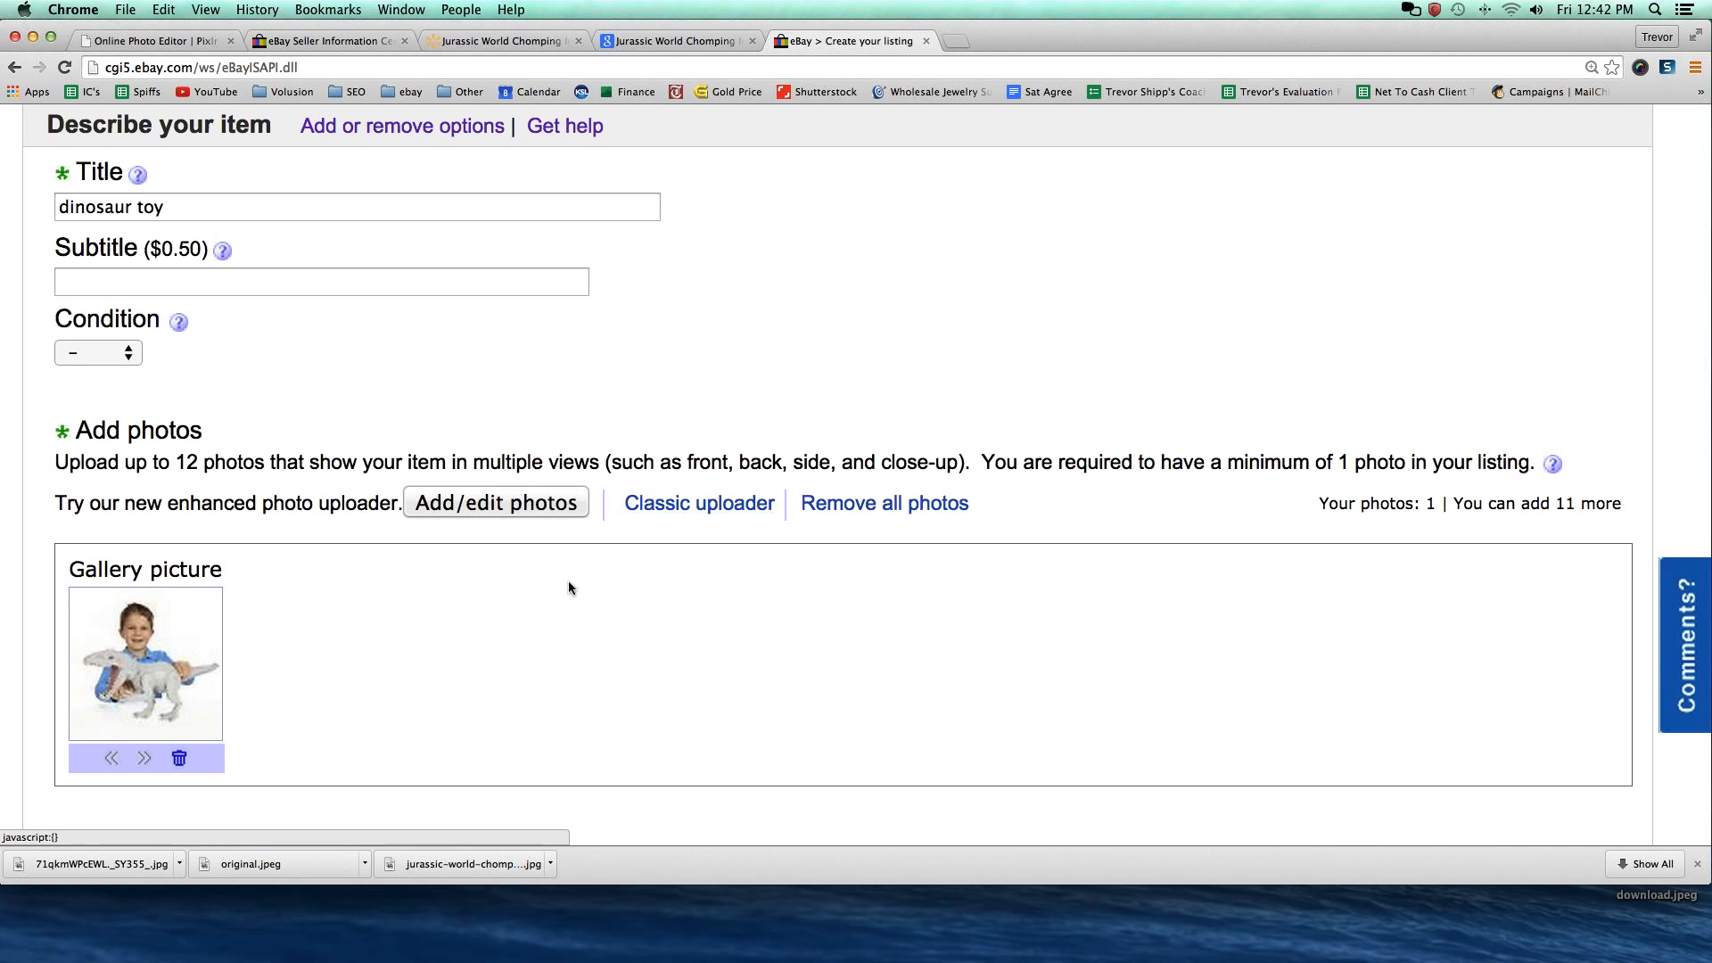
{"action": "left_click", "coordinate": [180, 757]}
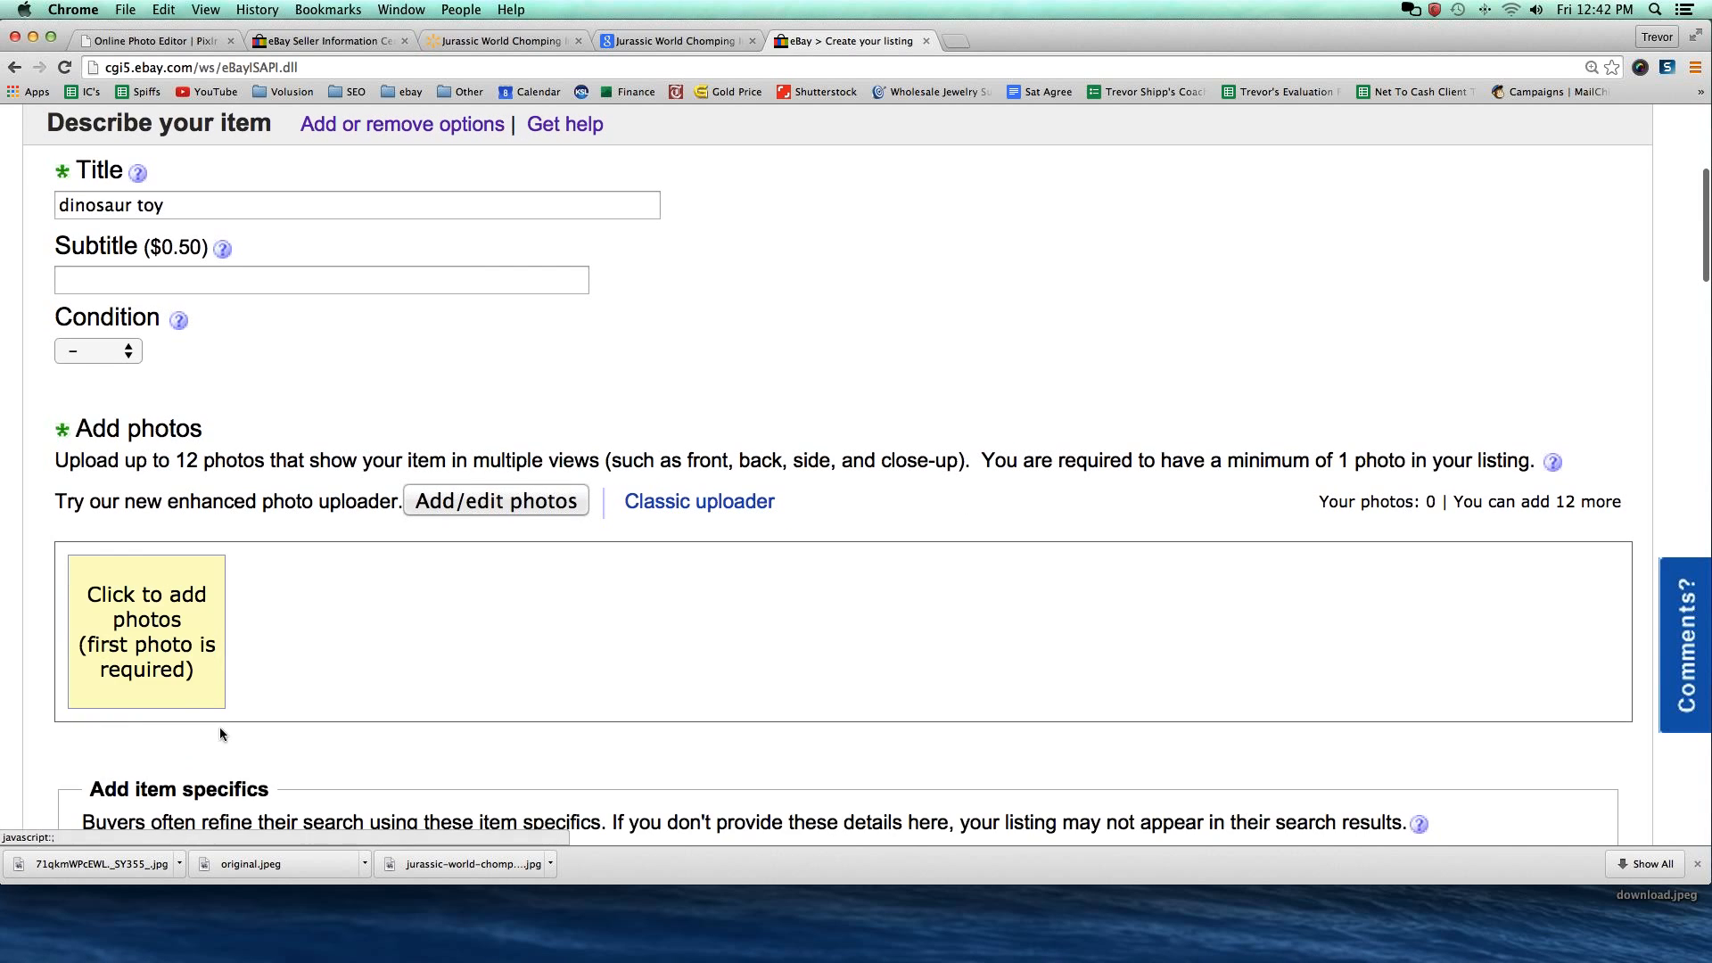
{"action": "scroll", "coordinate": [388, 645], "scroll_direction": "down", "scroll_amount": 3}
{"action": "scroll", "coordinate": [262, 526], "scroll_direction": "up", "scroll_amount": 2}
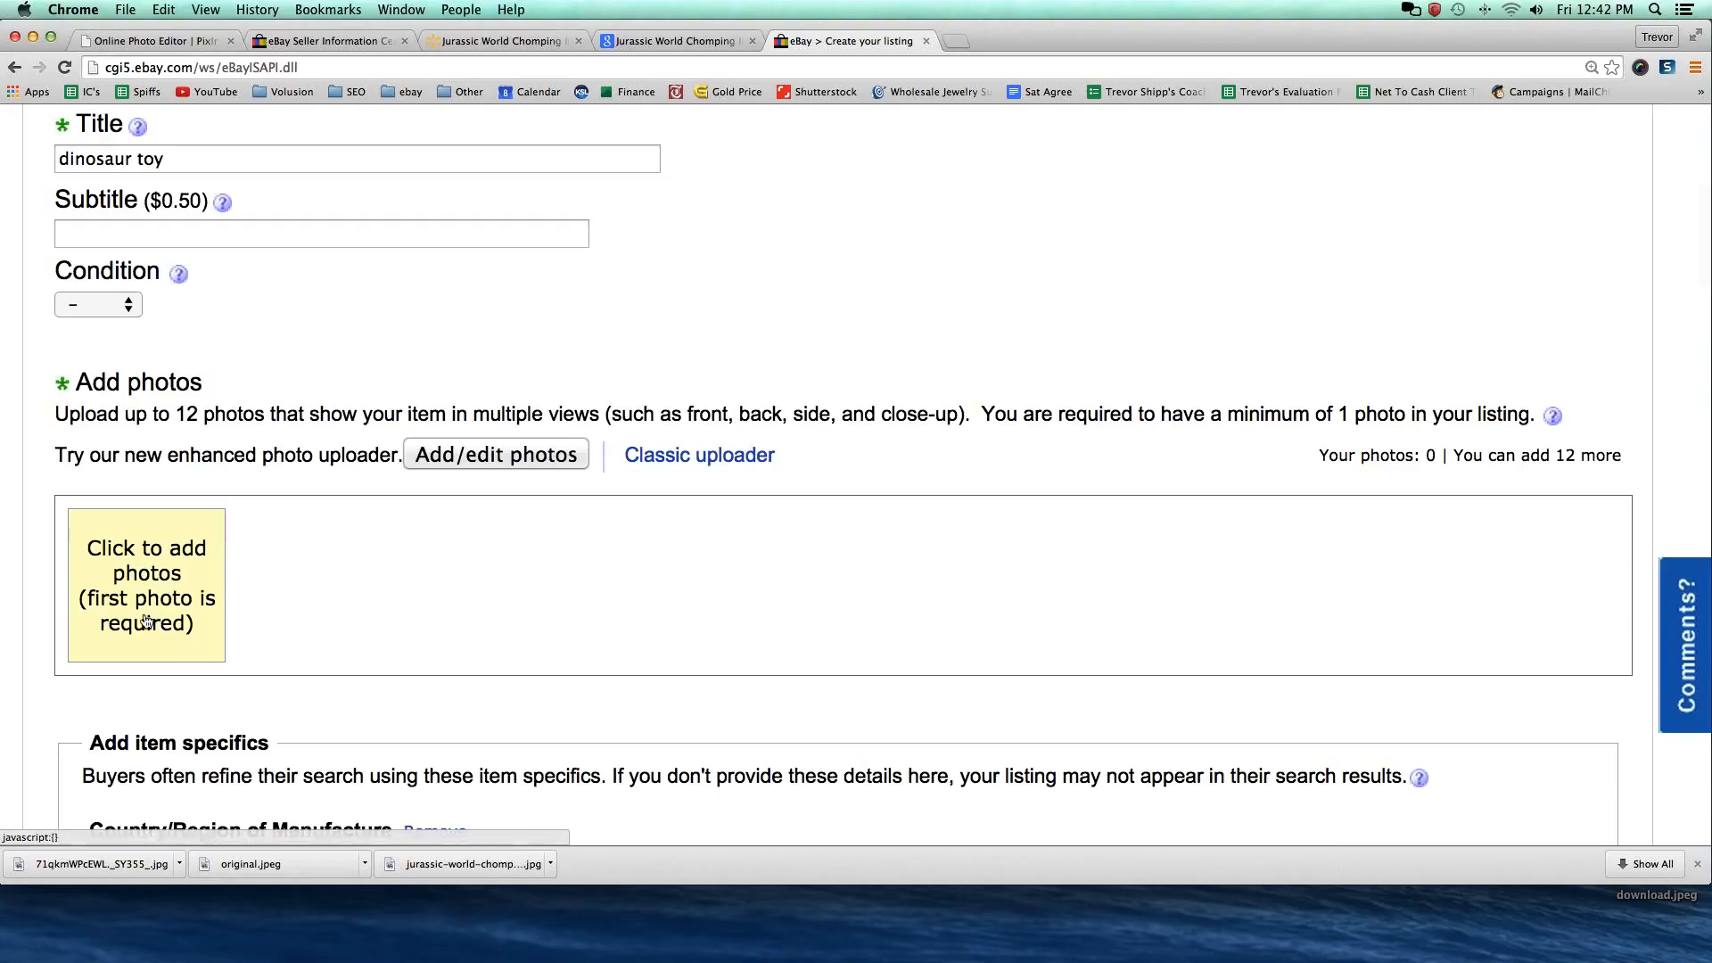
View the enhanced picture uploader in an enlarged window and leave it without adding photos.
{"action": "left_click", "coordinate": [168, 711]}
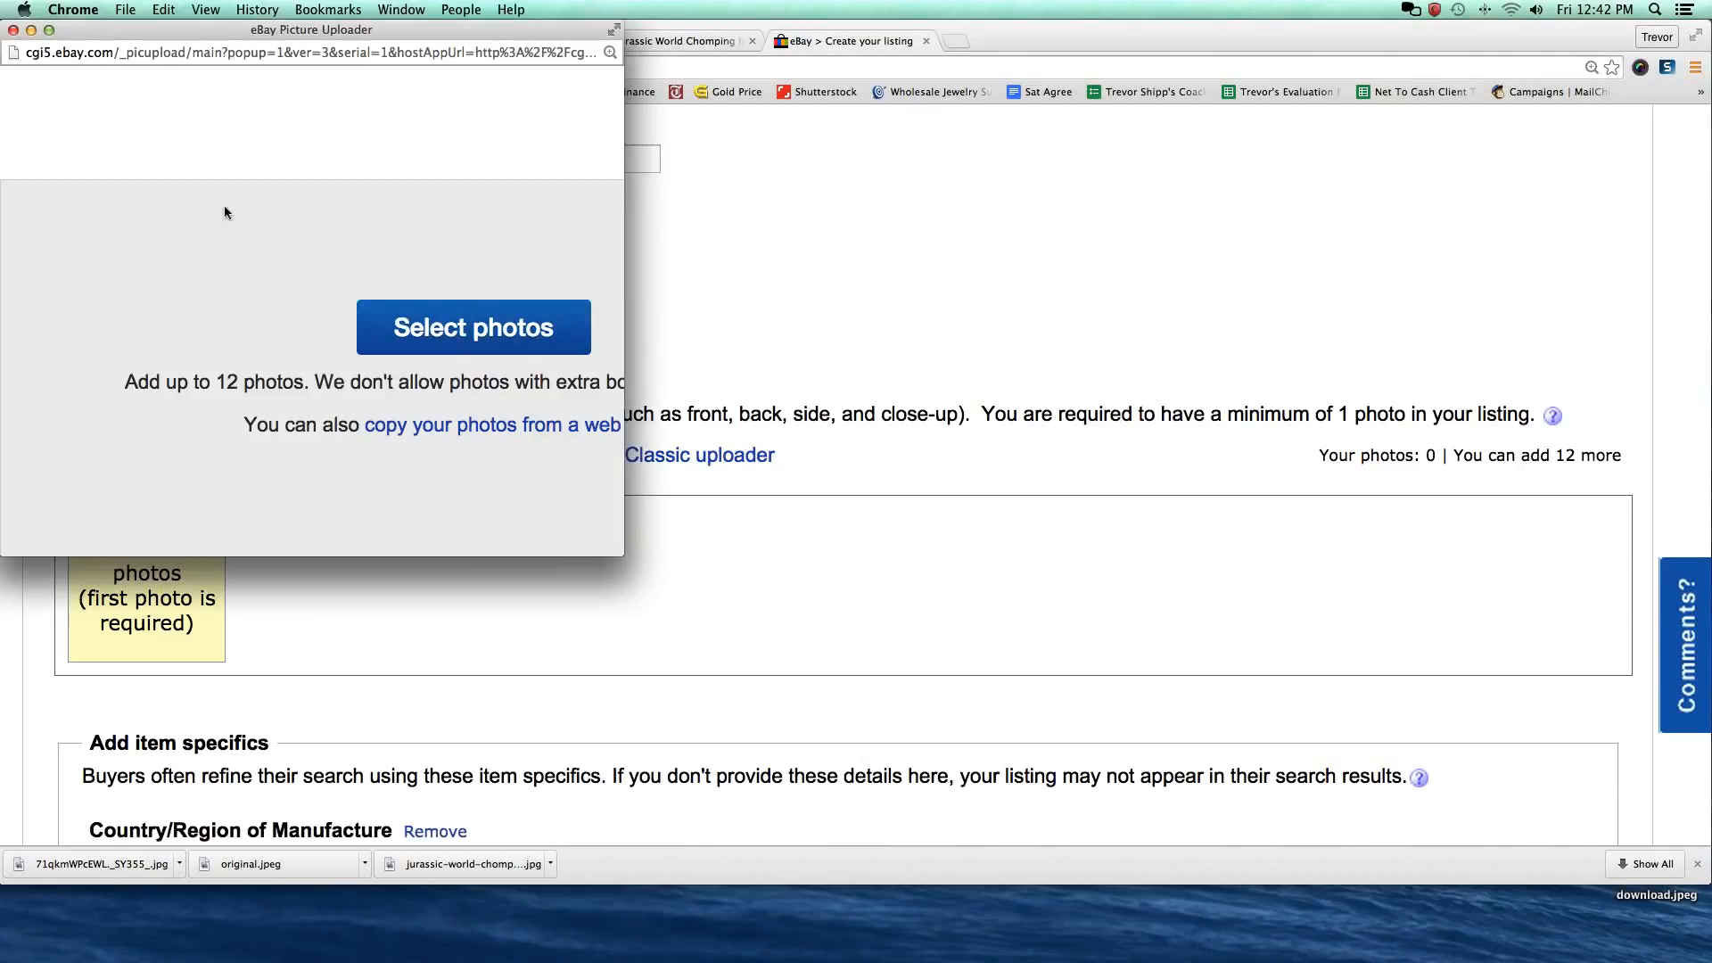
{"action": "left_click_drag", "start_coordinate": [573, 552], "coordinate": [1079, 675]}
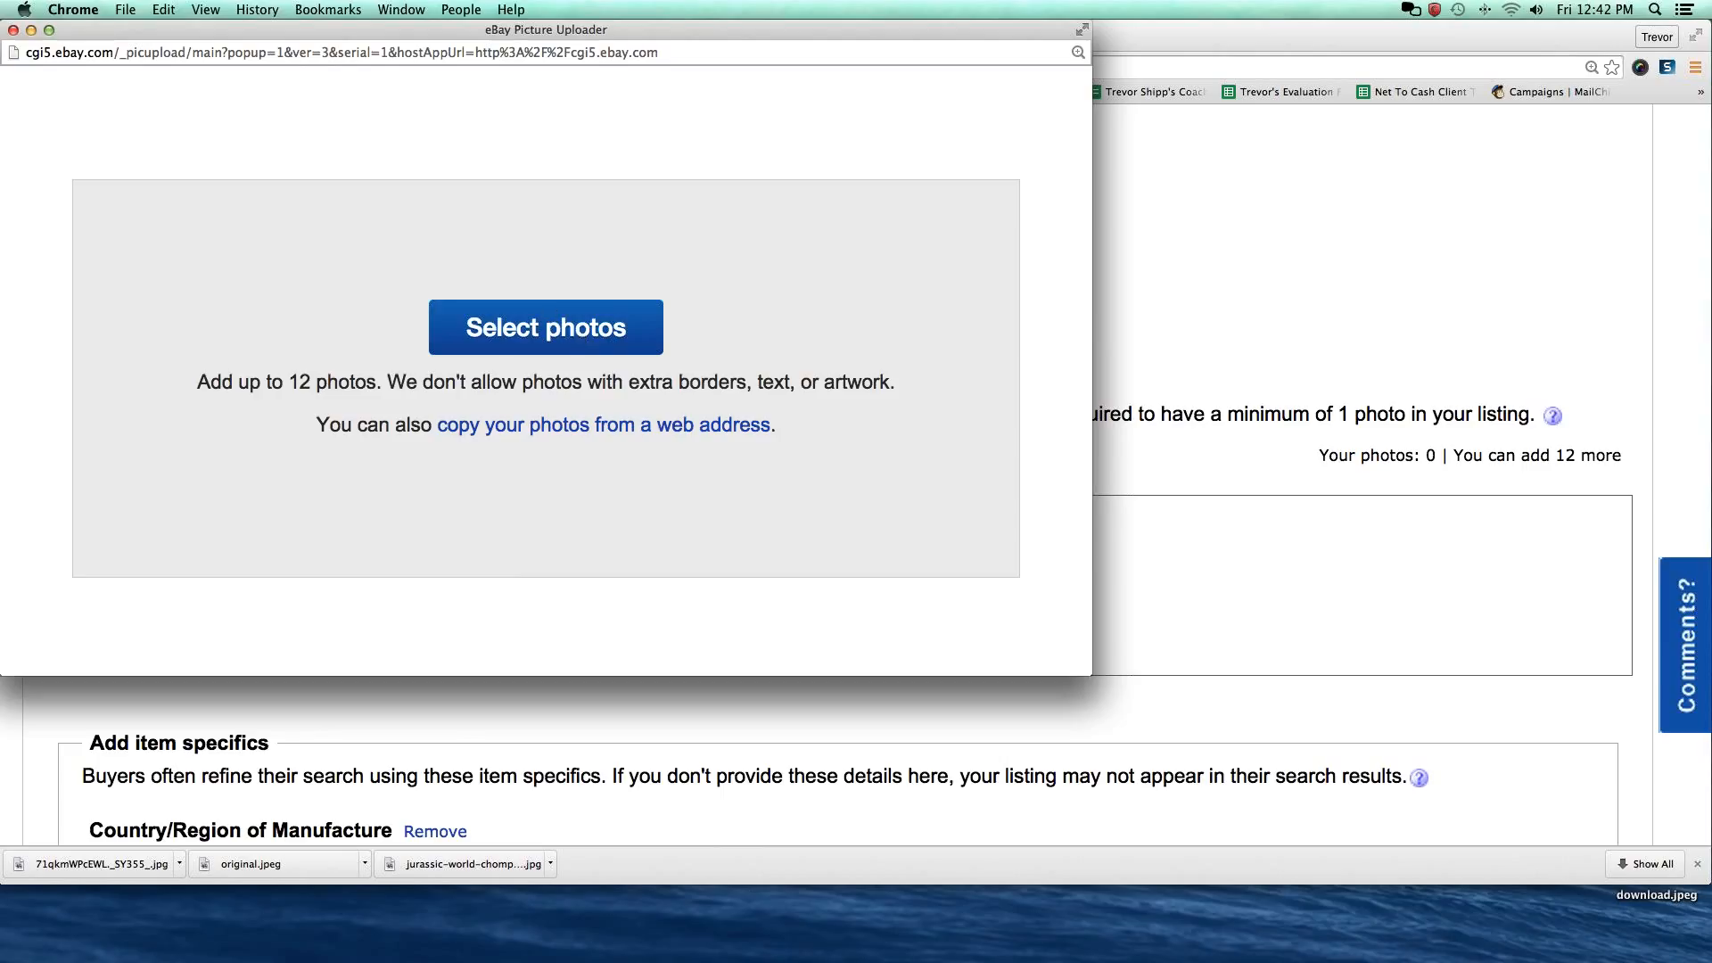
{"action": "left_click", "coordinate": [13, 30]}
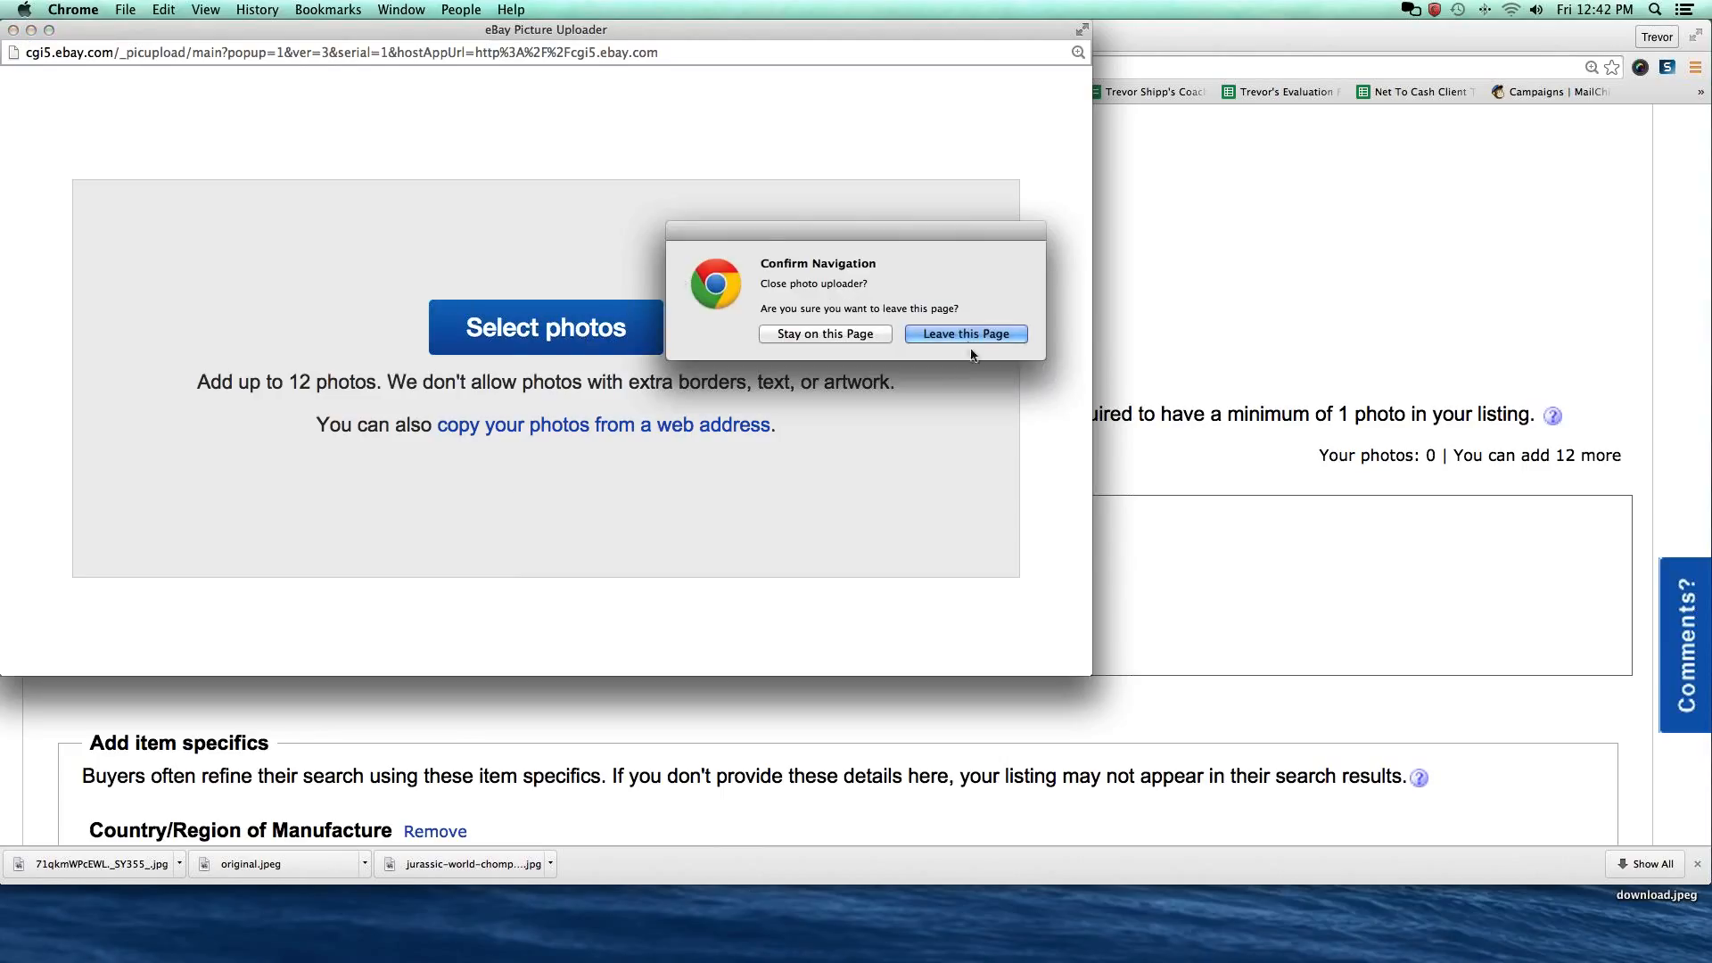
{"action": "left_click", "coordinate": [950, 335]}
View the classic uploader's photo selection page in an enlarged window and close it without selecting photos.
{"action": "left_click", "coordinate": [714, 459]}
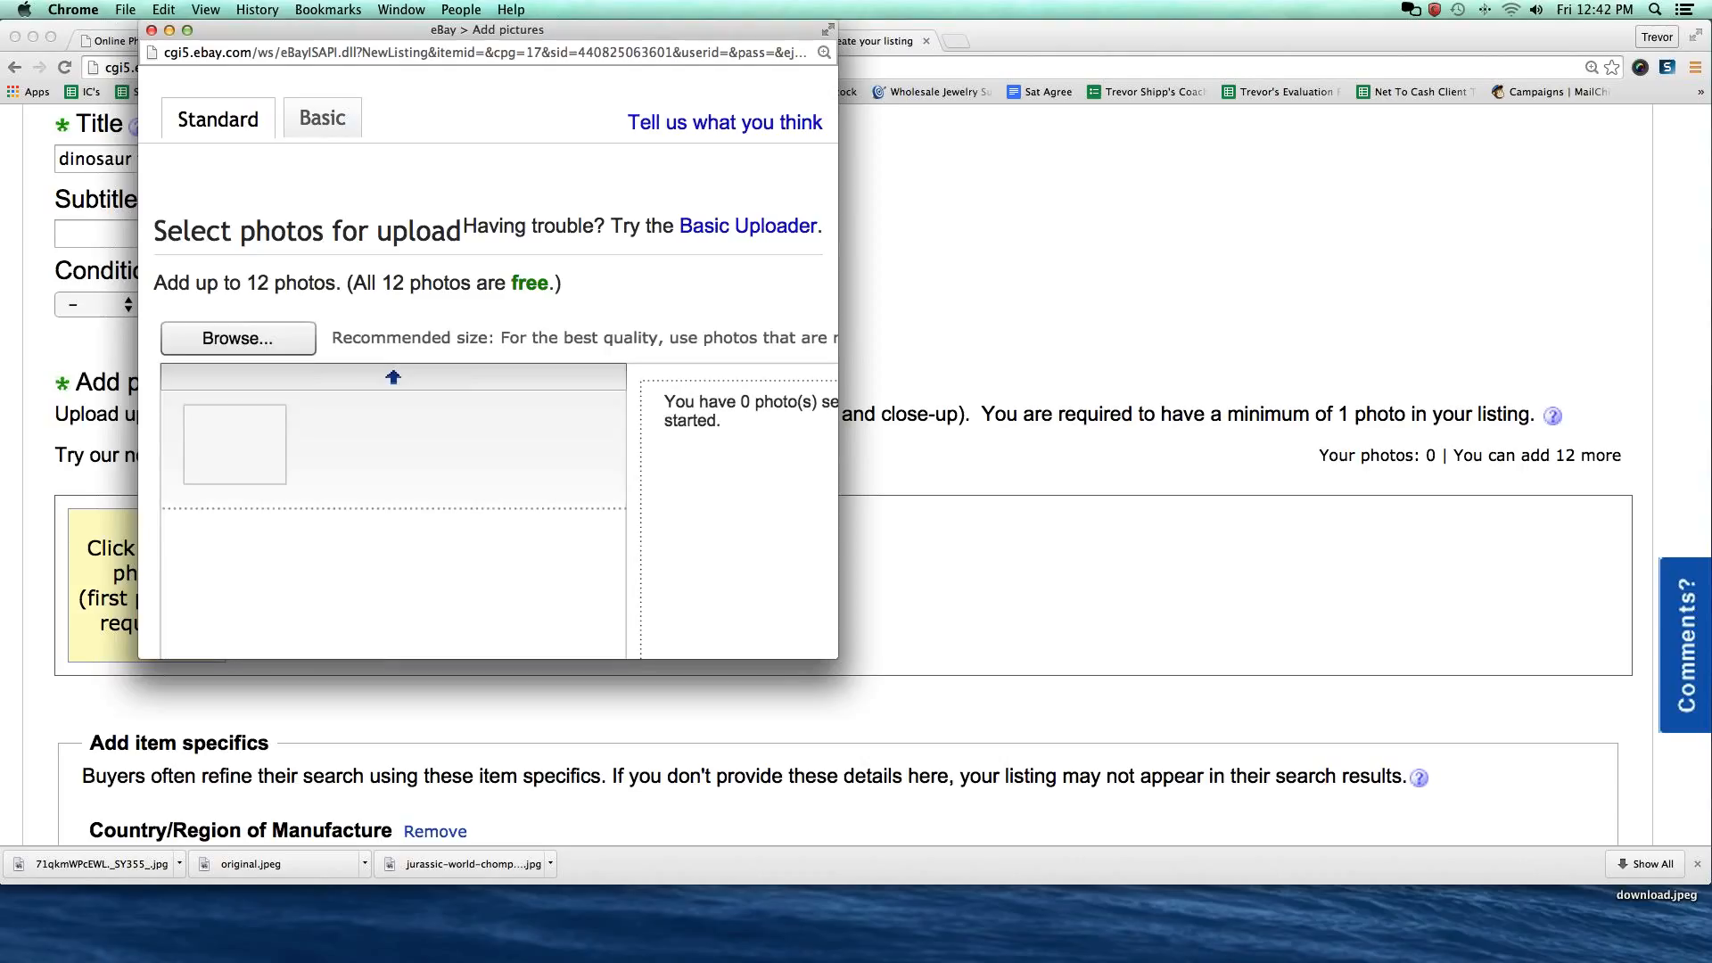
{"action": "left_click_drag", "start_coordinate": [822, 669], "coordinate": [1272, 807]}
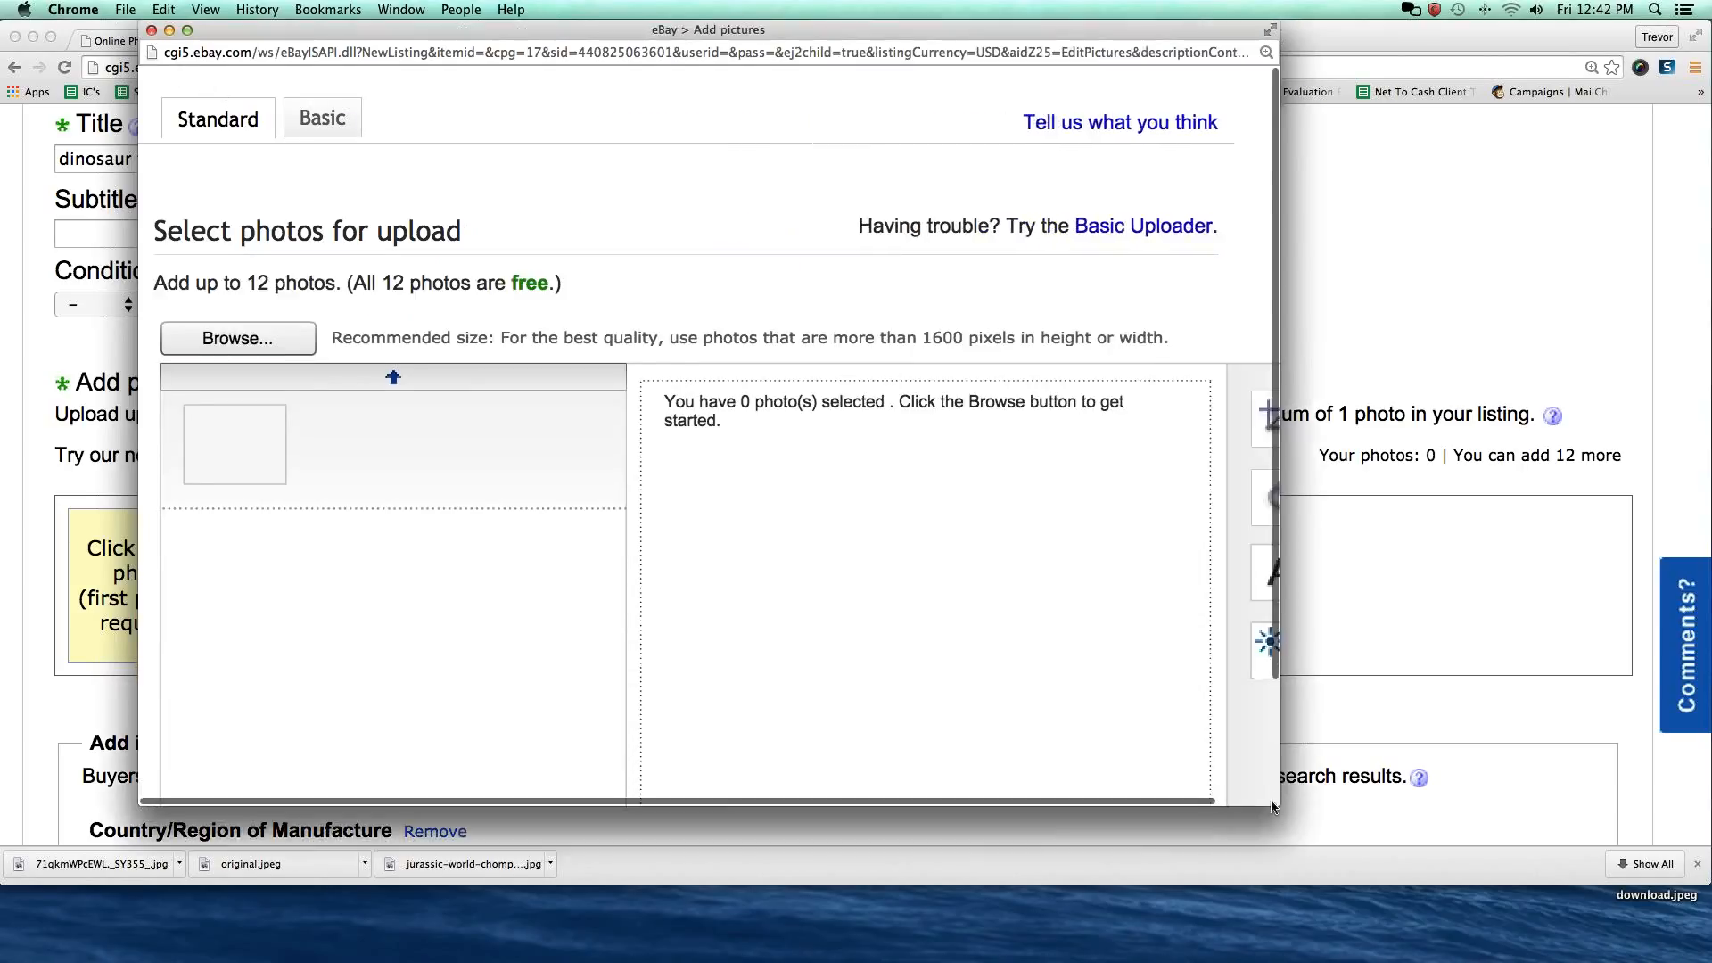
{"action": "scroll", "coordinate": [335, 565], "scroll_direction": "down", "scroll_amount": 3}
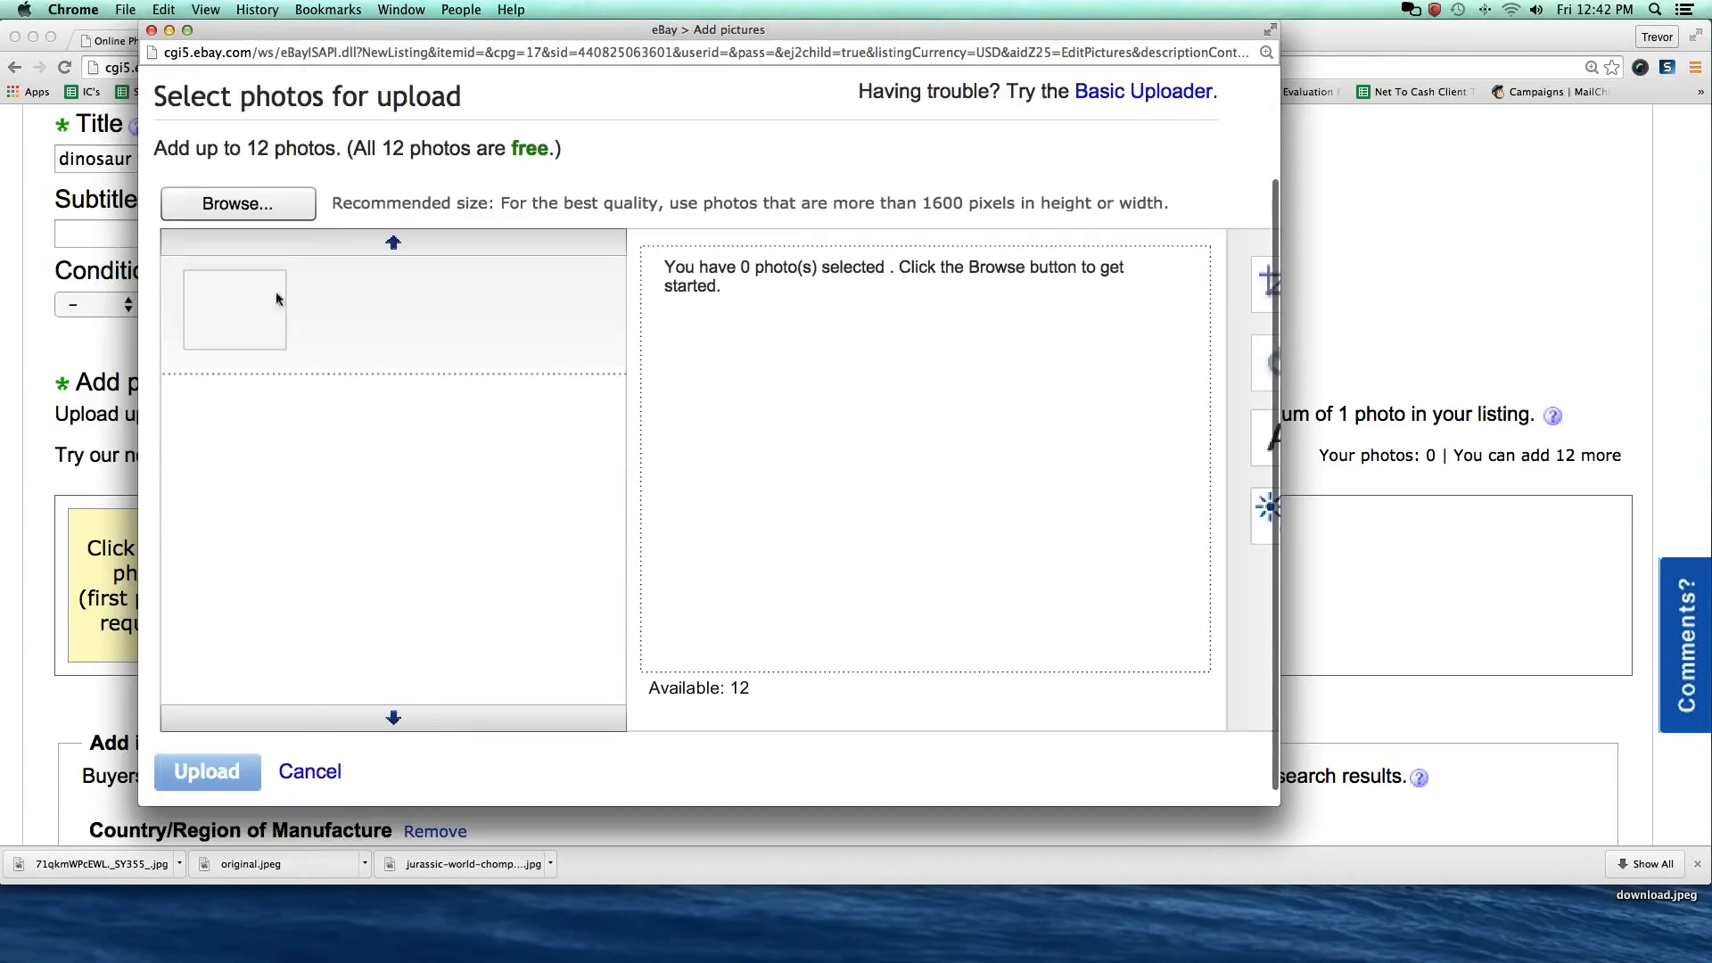
{"action": "left_click", "coordinate": [151, 30]}
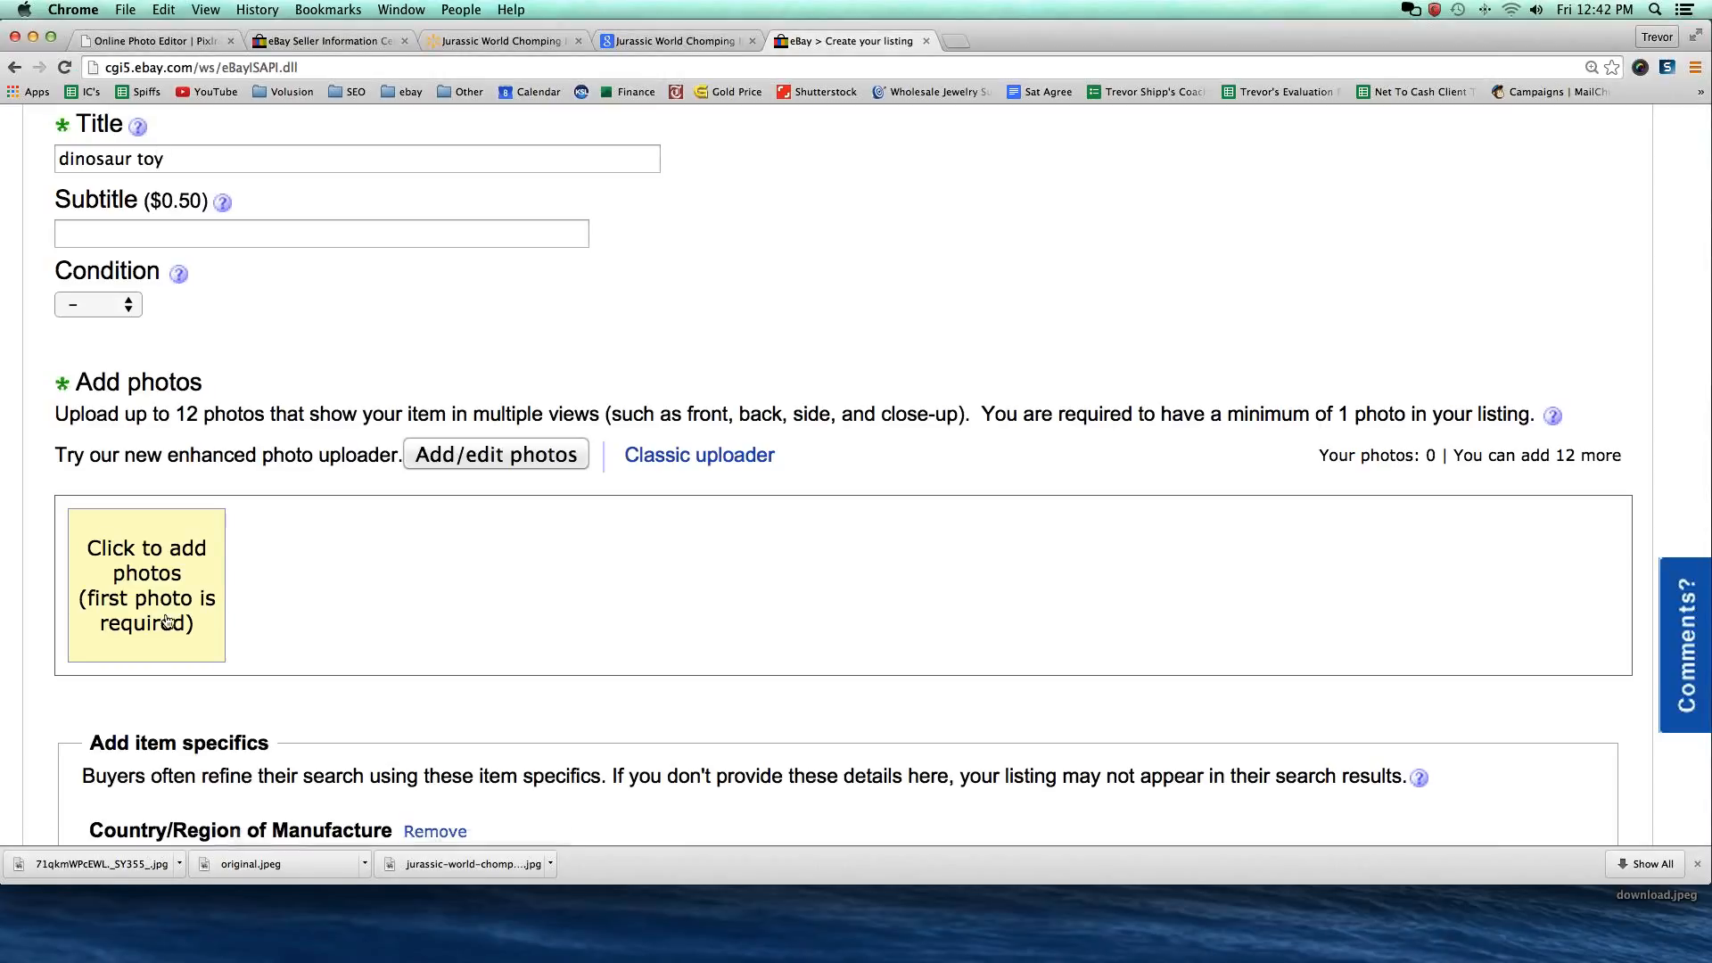
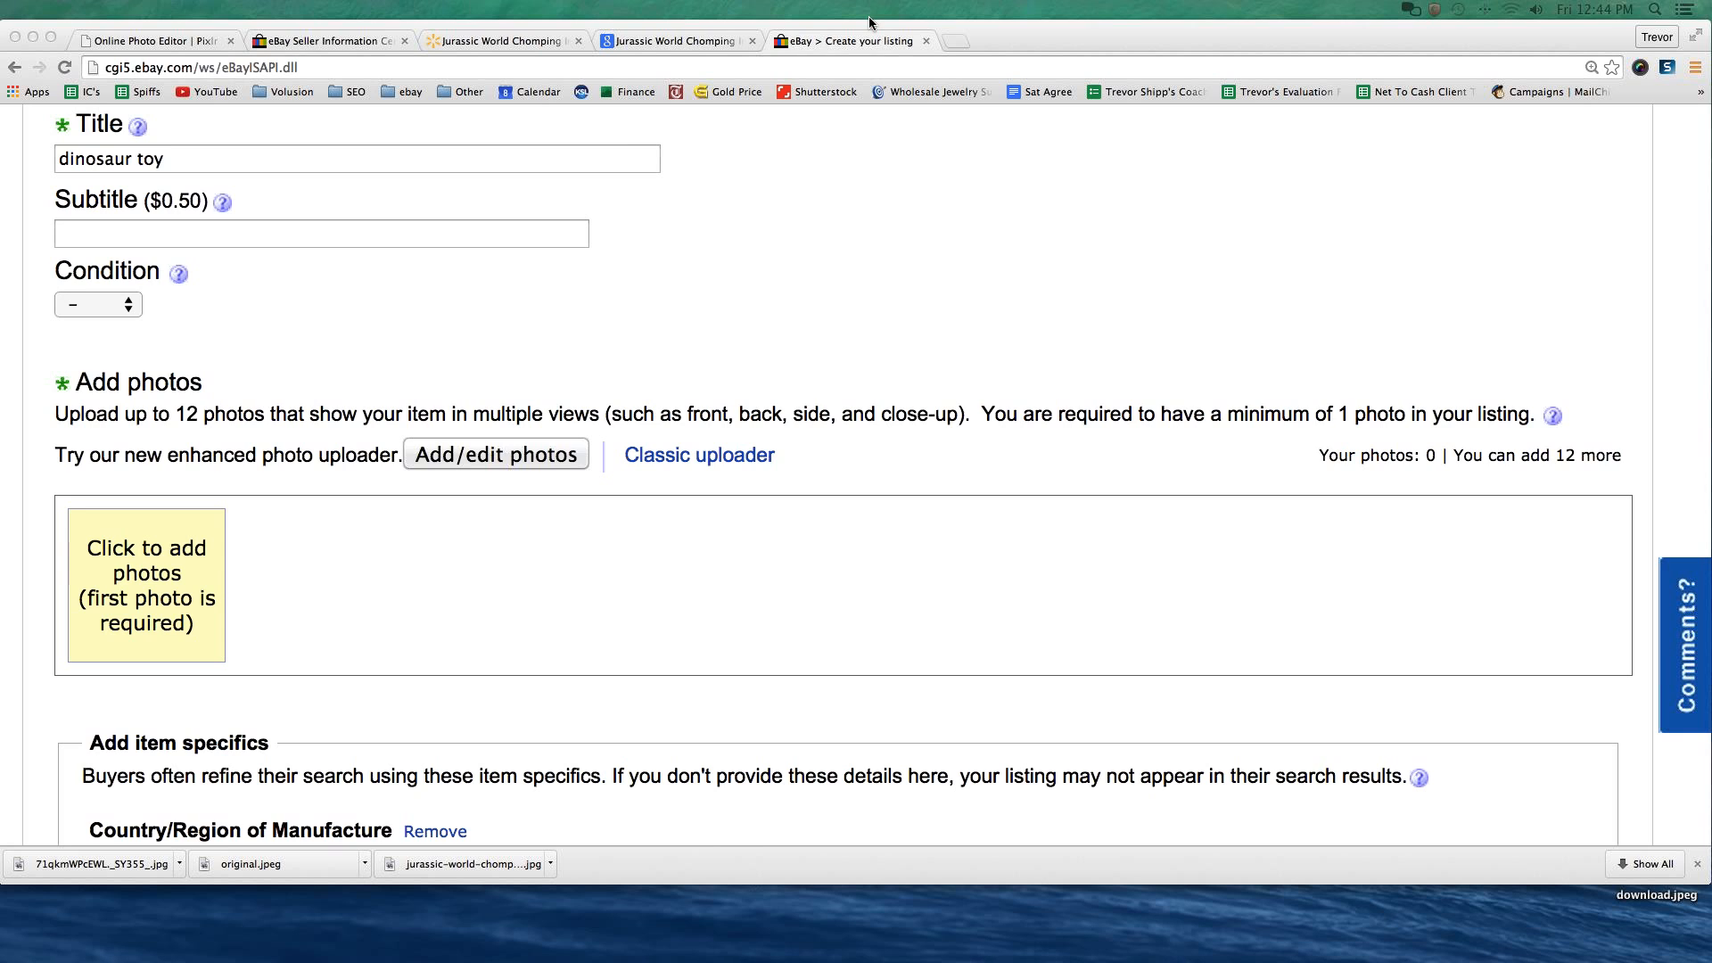
Revisit eBay's picture quality requirements page and open walmart.com in a new browser tab.
{"action": "left_click", "coordinate": [658, 38]}
{"action": "left_click", "coordinate": [334, 41]}
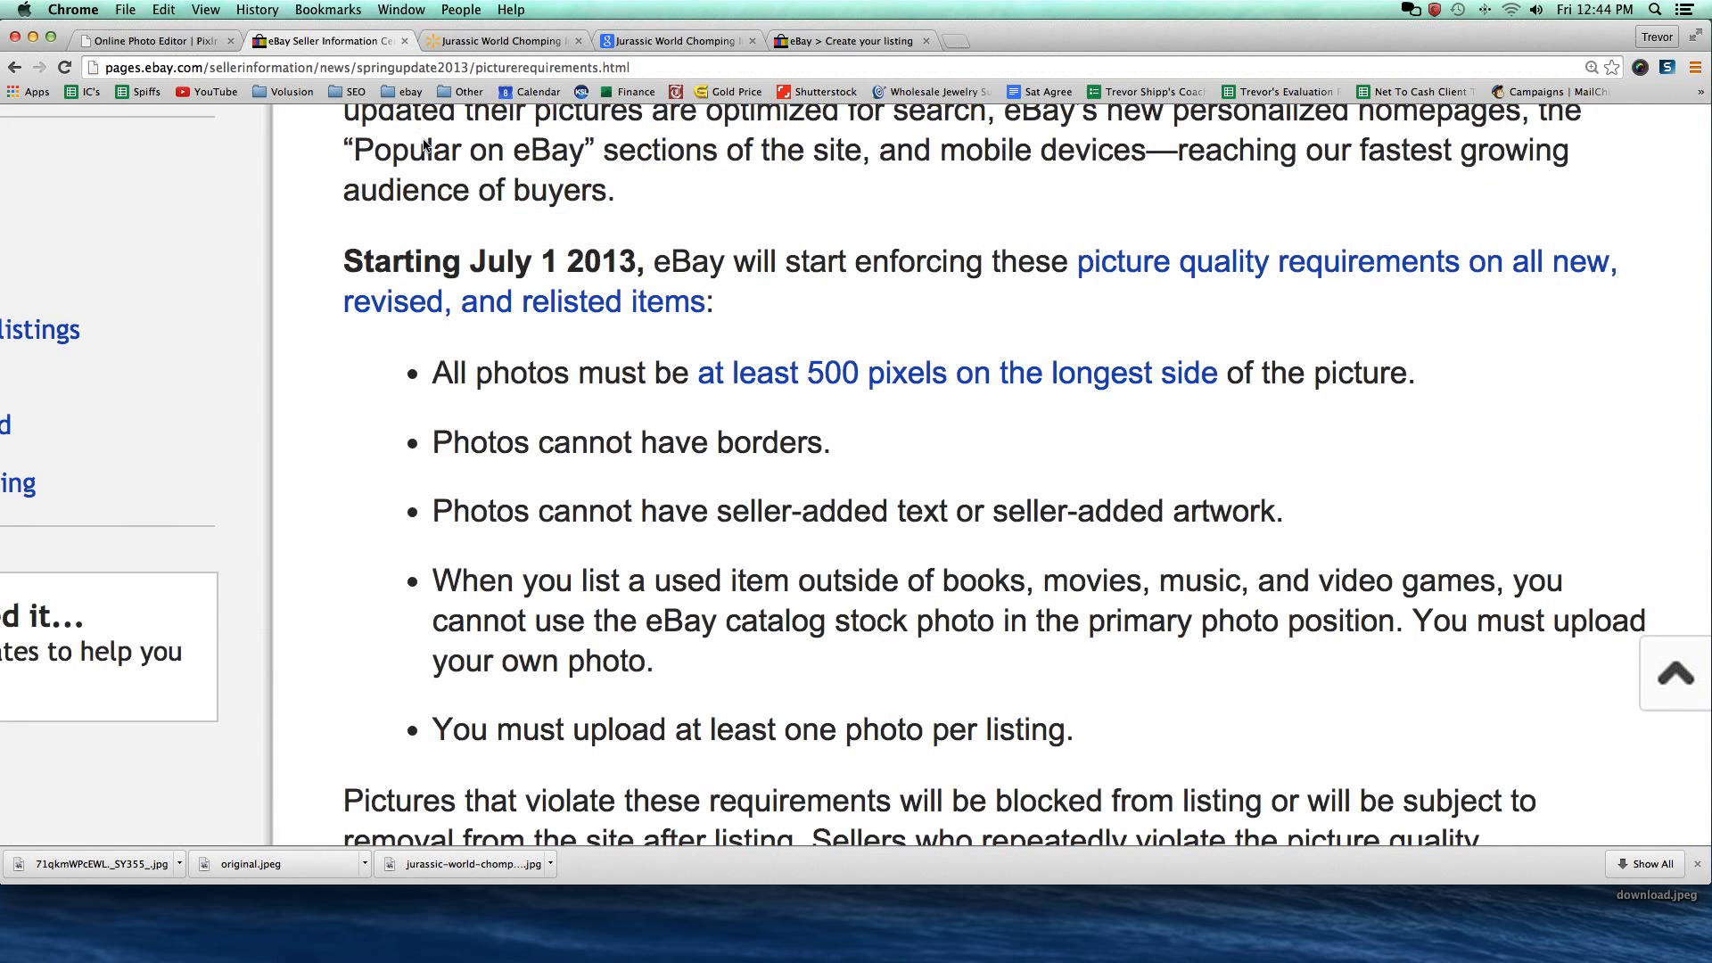
{"action": "left_click", "coordinate": [952, 41]}
{"action": "type", "text": "walmart.com"}
{"action": "key", "text": "Return"}
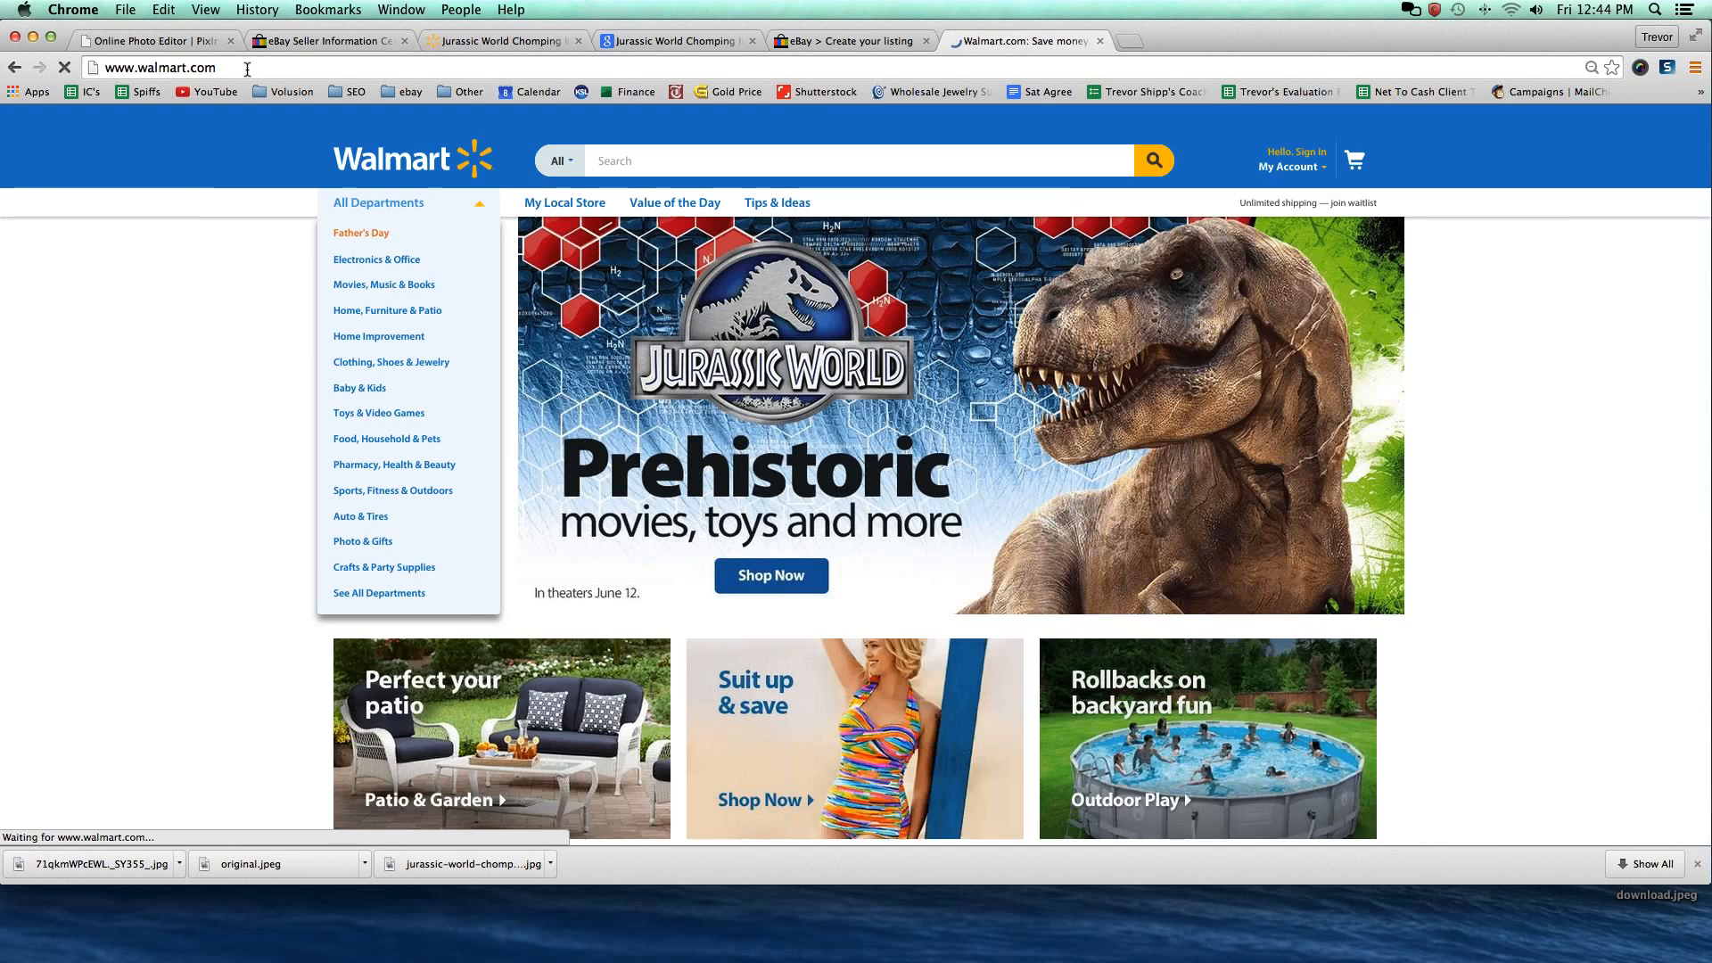
Go to the Target website and open the Men's Pique Polo Merona product from the sale polos.
{"action": "left_click", "coordinate": [247, 68]}
{"action": "type", "text": "target"}
{"action": "key", "text": "Return"}
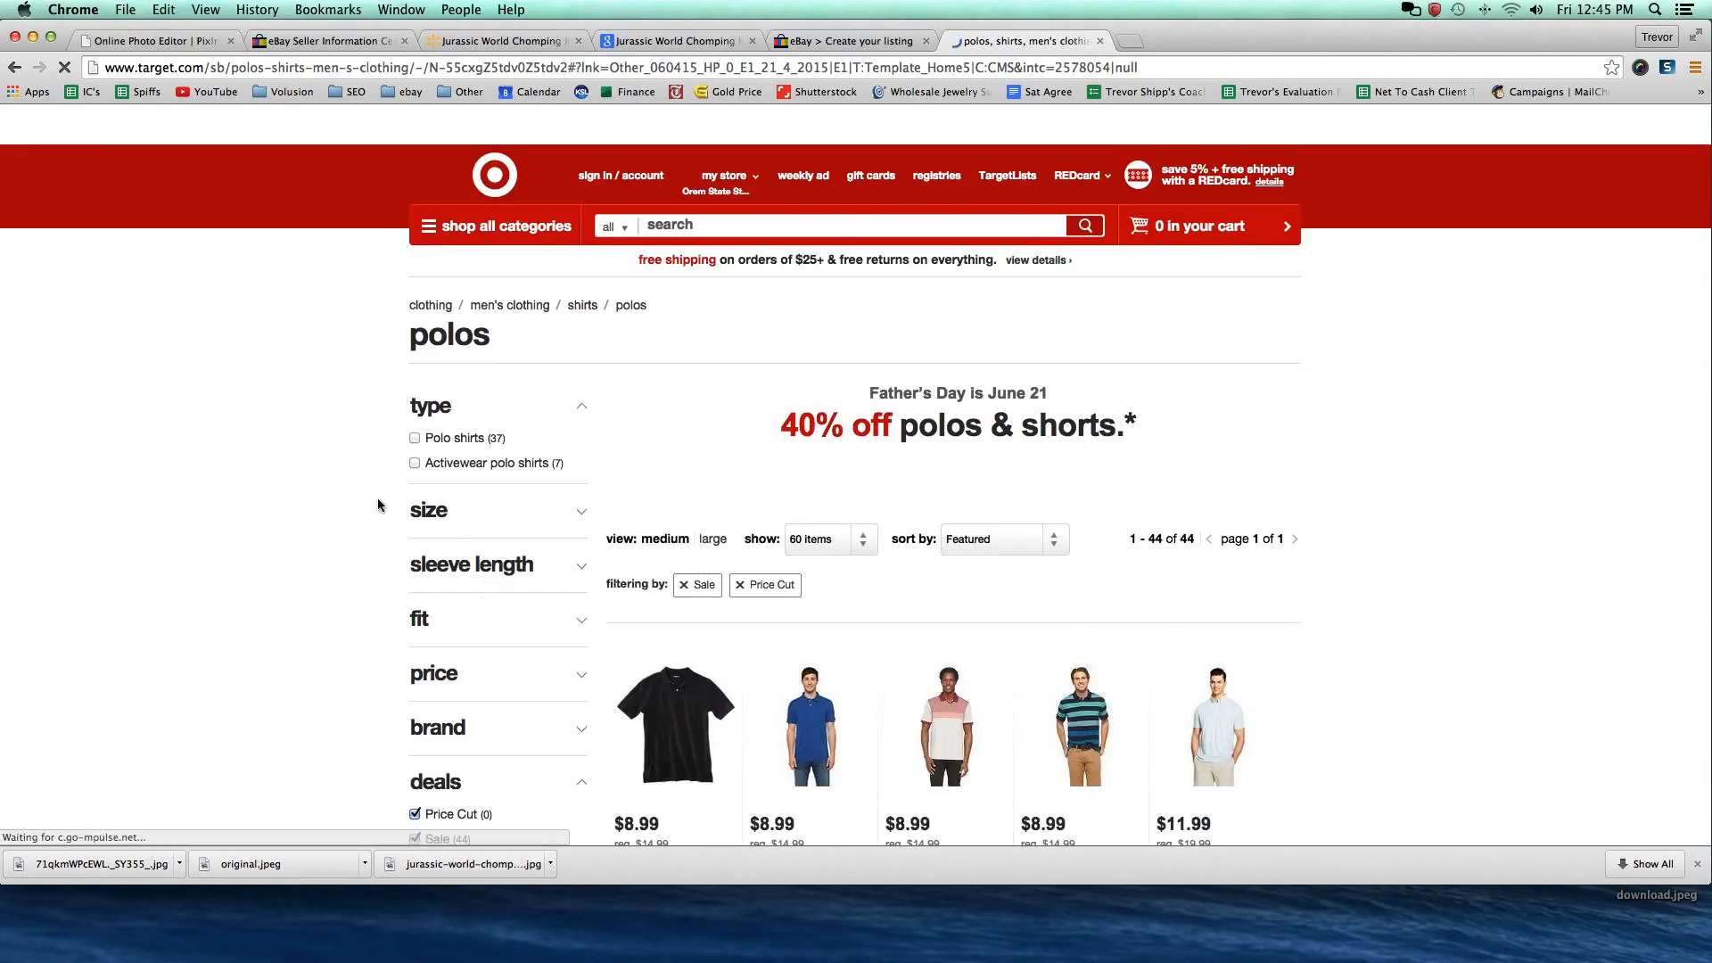
{"action": "scroll", "coordinate": [654, 478], "scroll_direction": "down", "scroll_amount": 3}
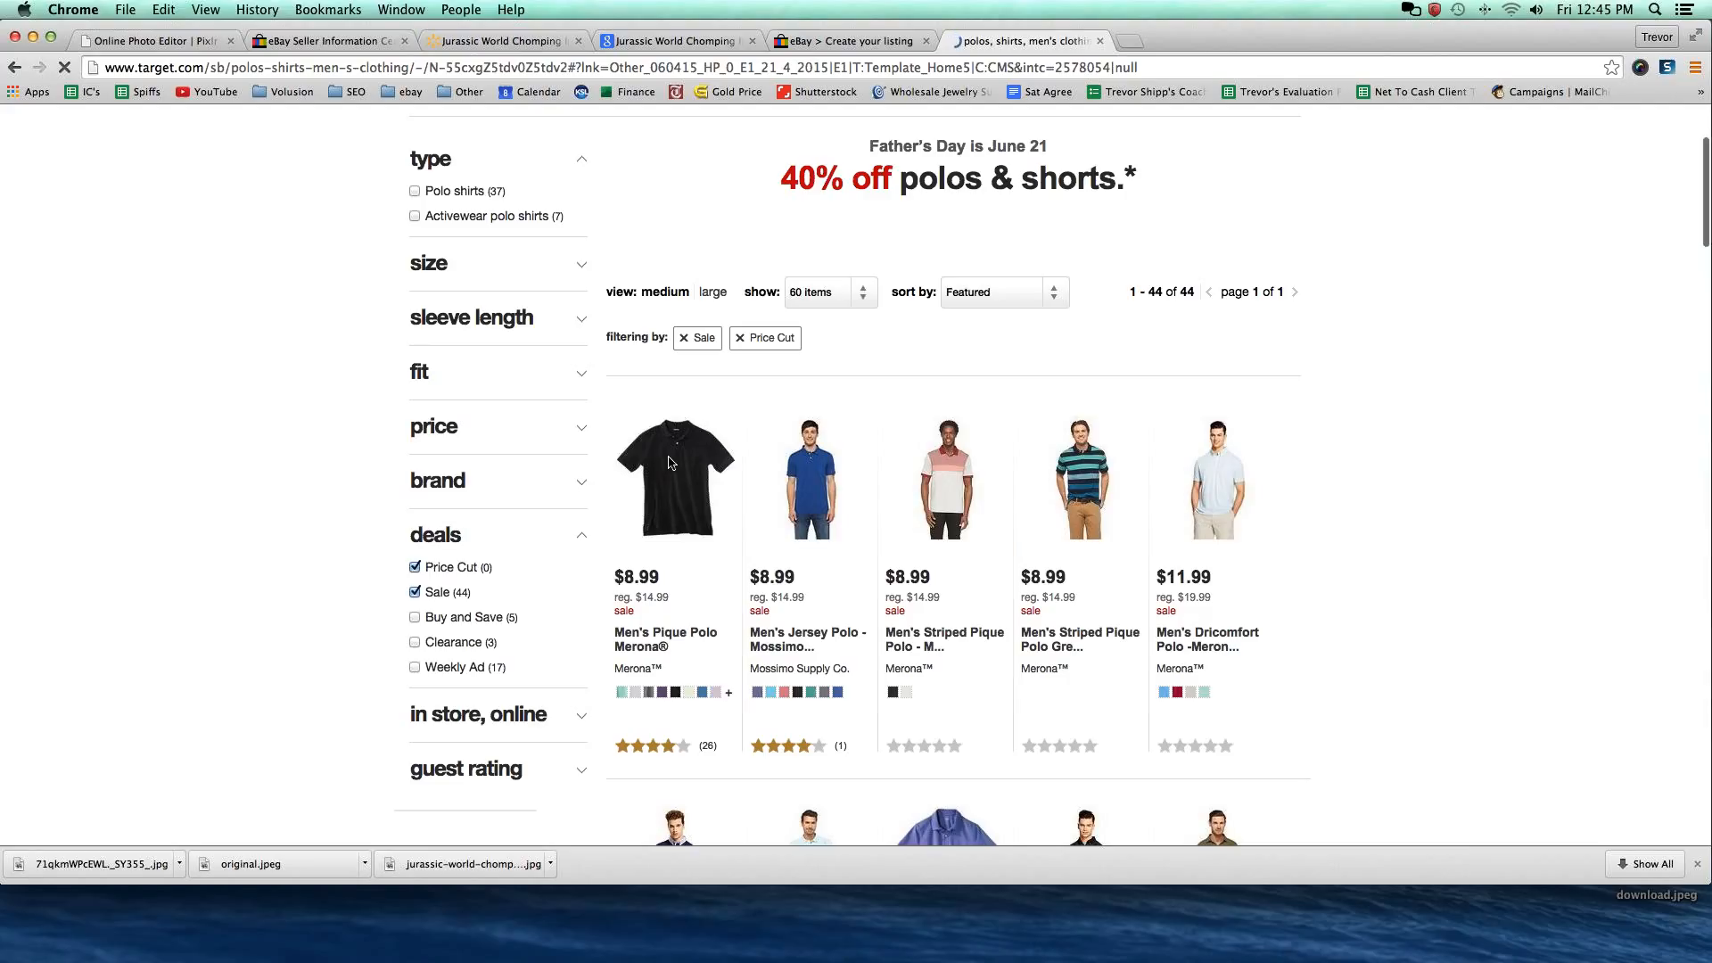
{"action": "left_click", "coordinate": [671, 462]}
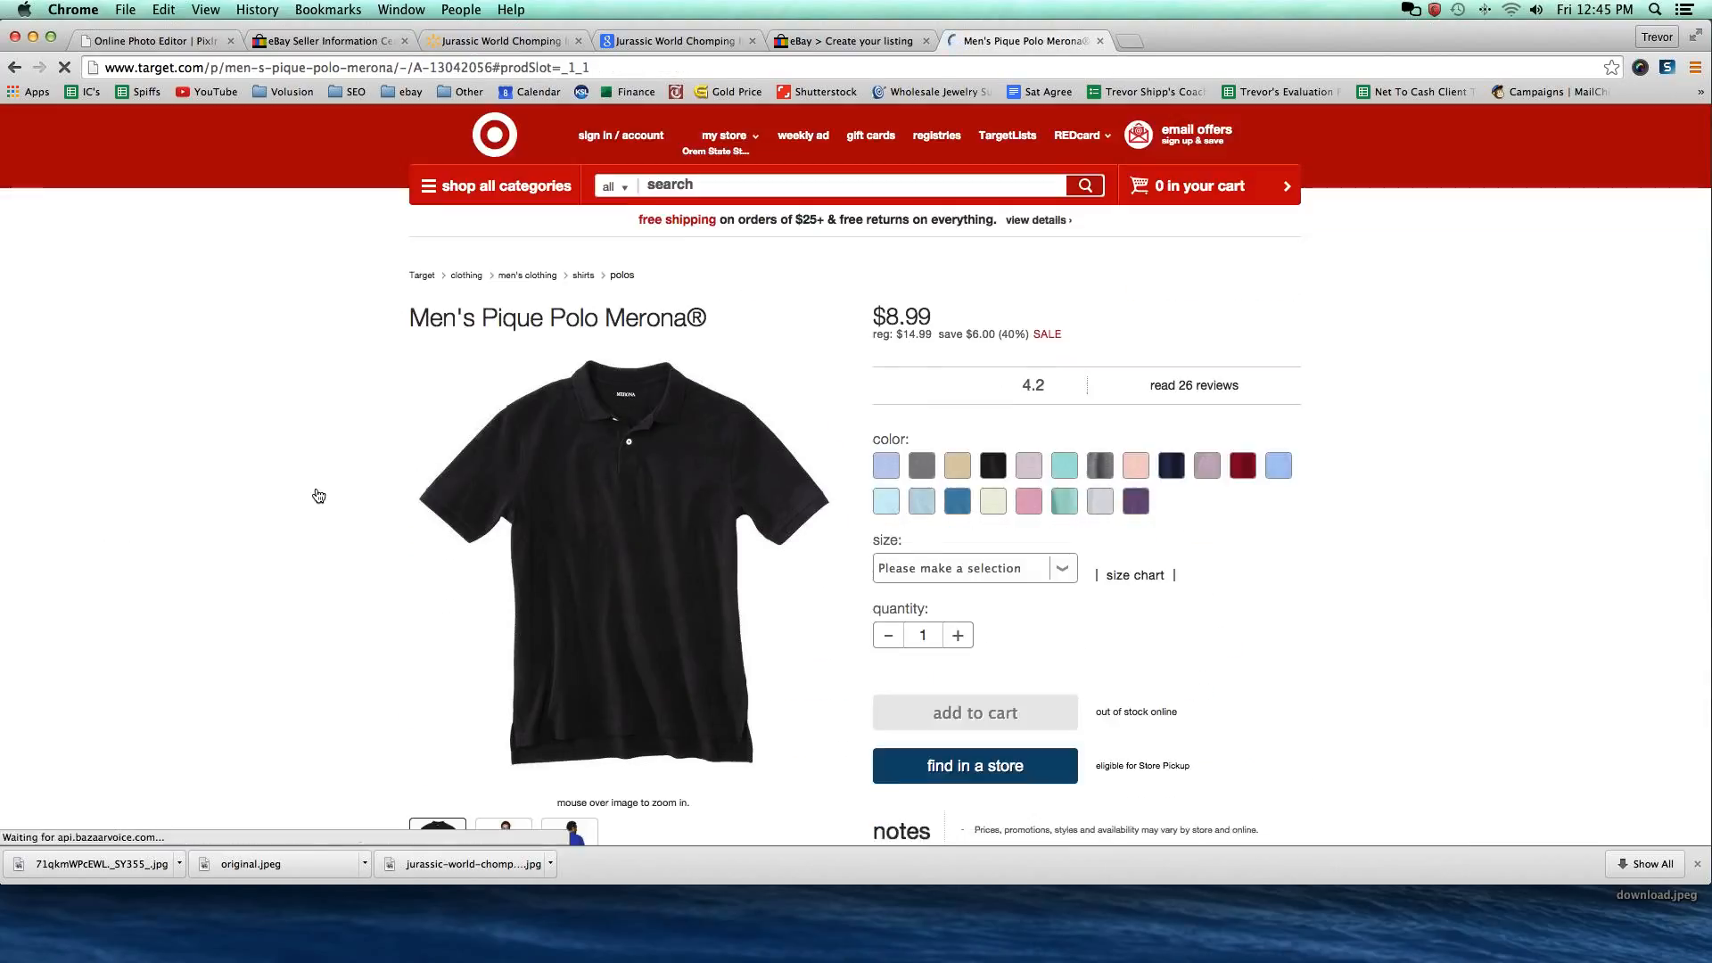
Save the black polo's product image to the Desktop as 13042056.jpeg.
{"action": "scroll", "coordinate": [319, 496], "scroll_direction": "down", "scroll_amount": 2}
{"action": "scroll", "coordinate": [318, 492], "scroll_direction": "up", "scroll_amount": 1}
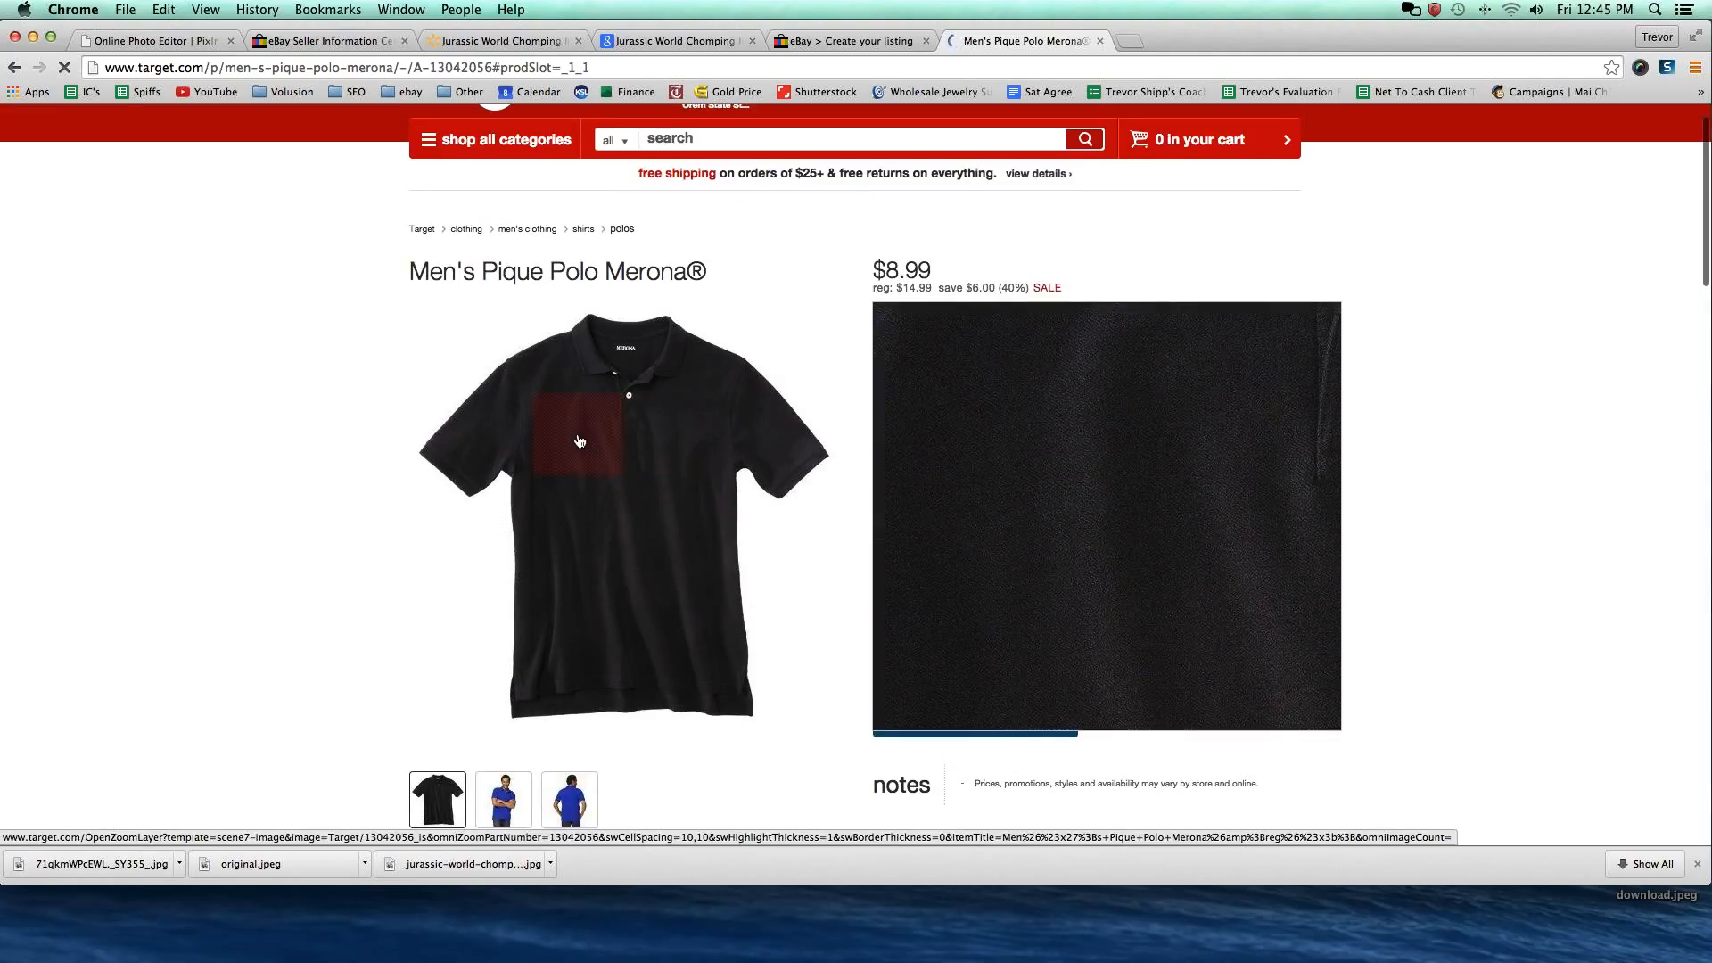
{"action": "right_click", "coordinate": [579, 440]}
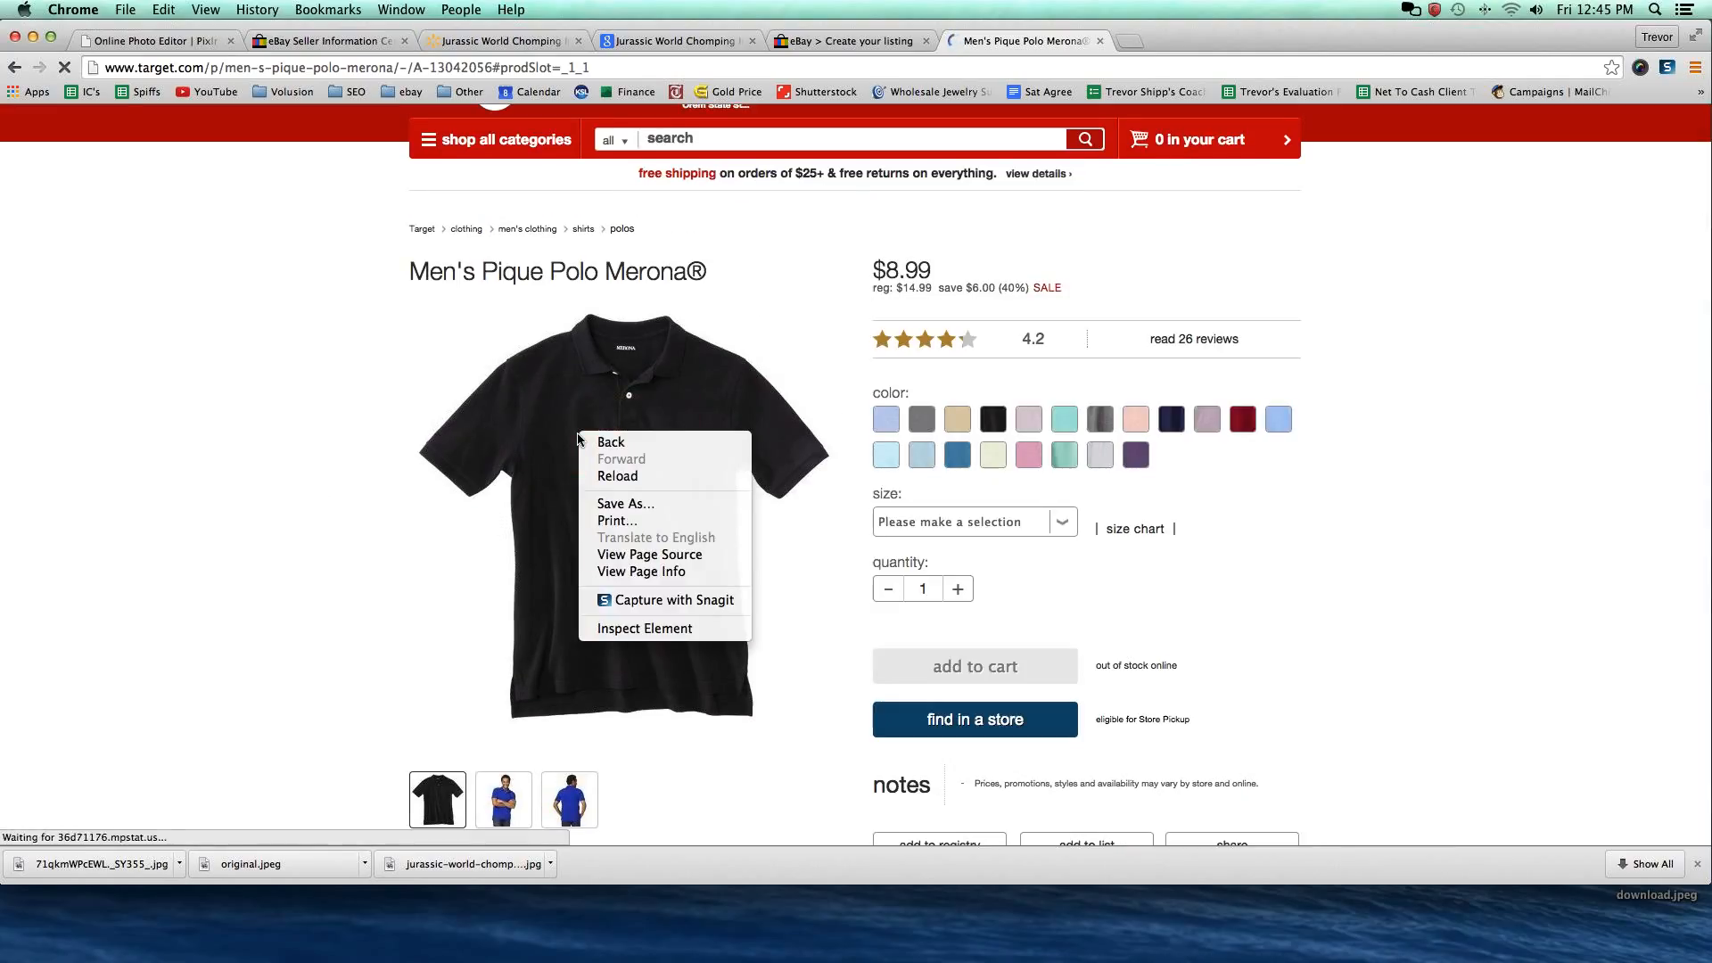
{"action": "left_click", "coordinate": [535, 495]}
{"action": "right_click", "coordinate": [534, 526]}
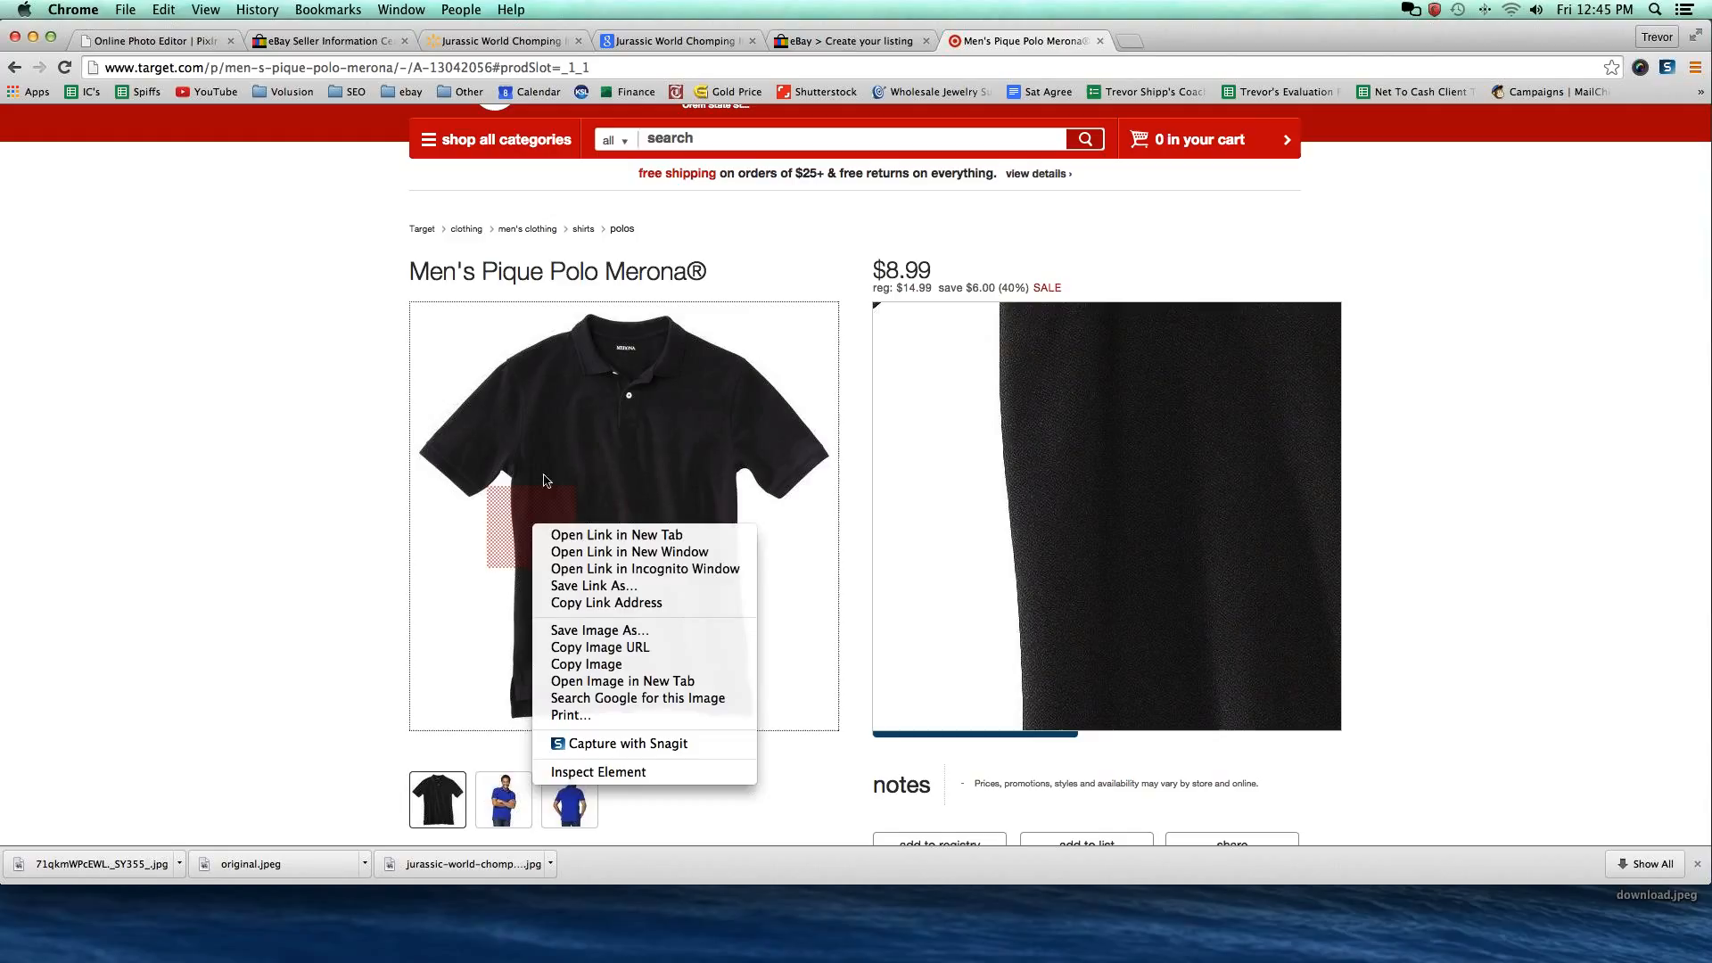
{"action": "left_click", "coordinate": [268, 489]}
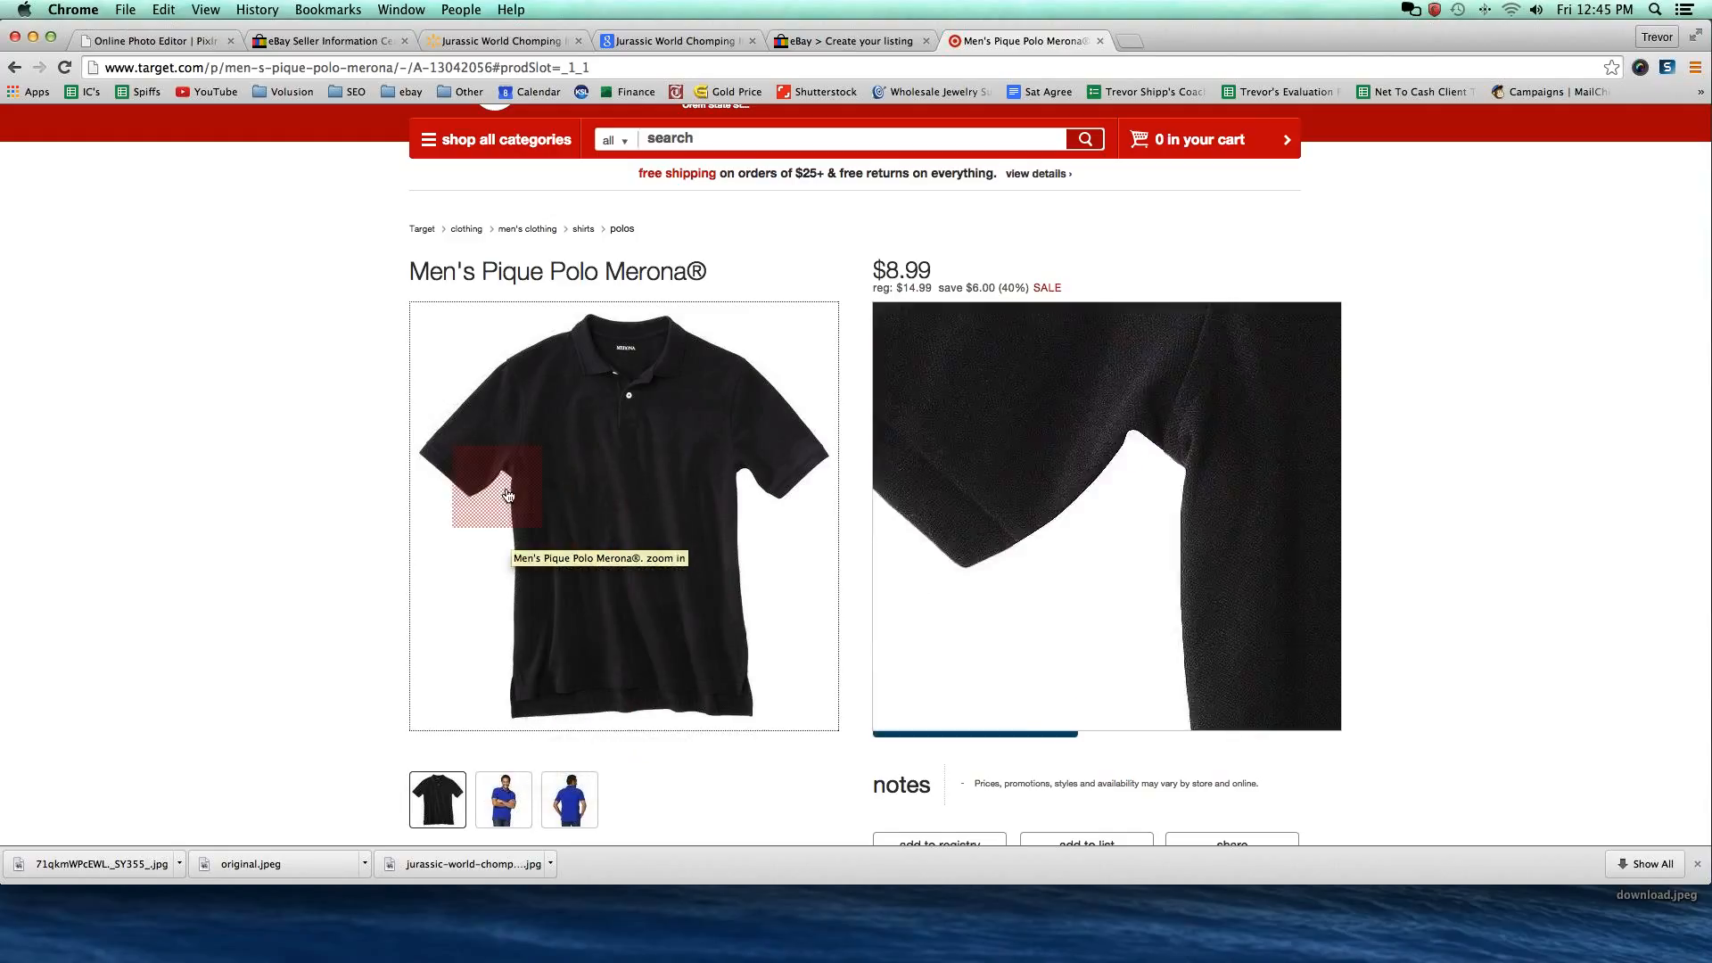
{"action": "right_click", "coordinate": [566, 504]}
{"action": "right_click", "coordinate": [548, 445]}
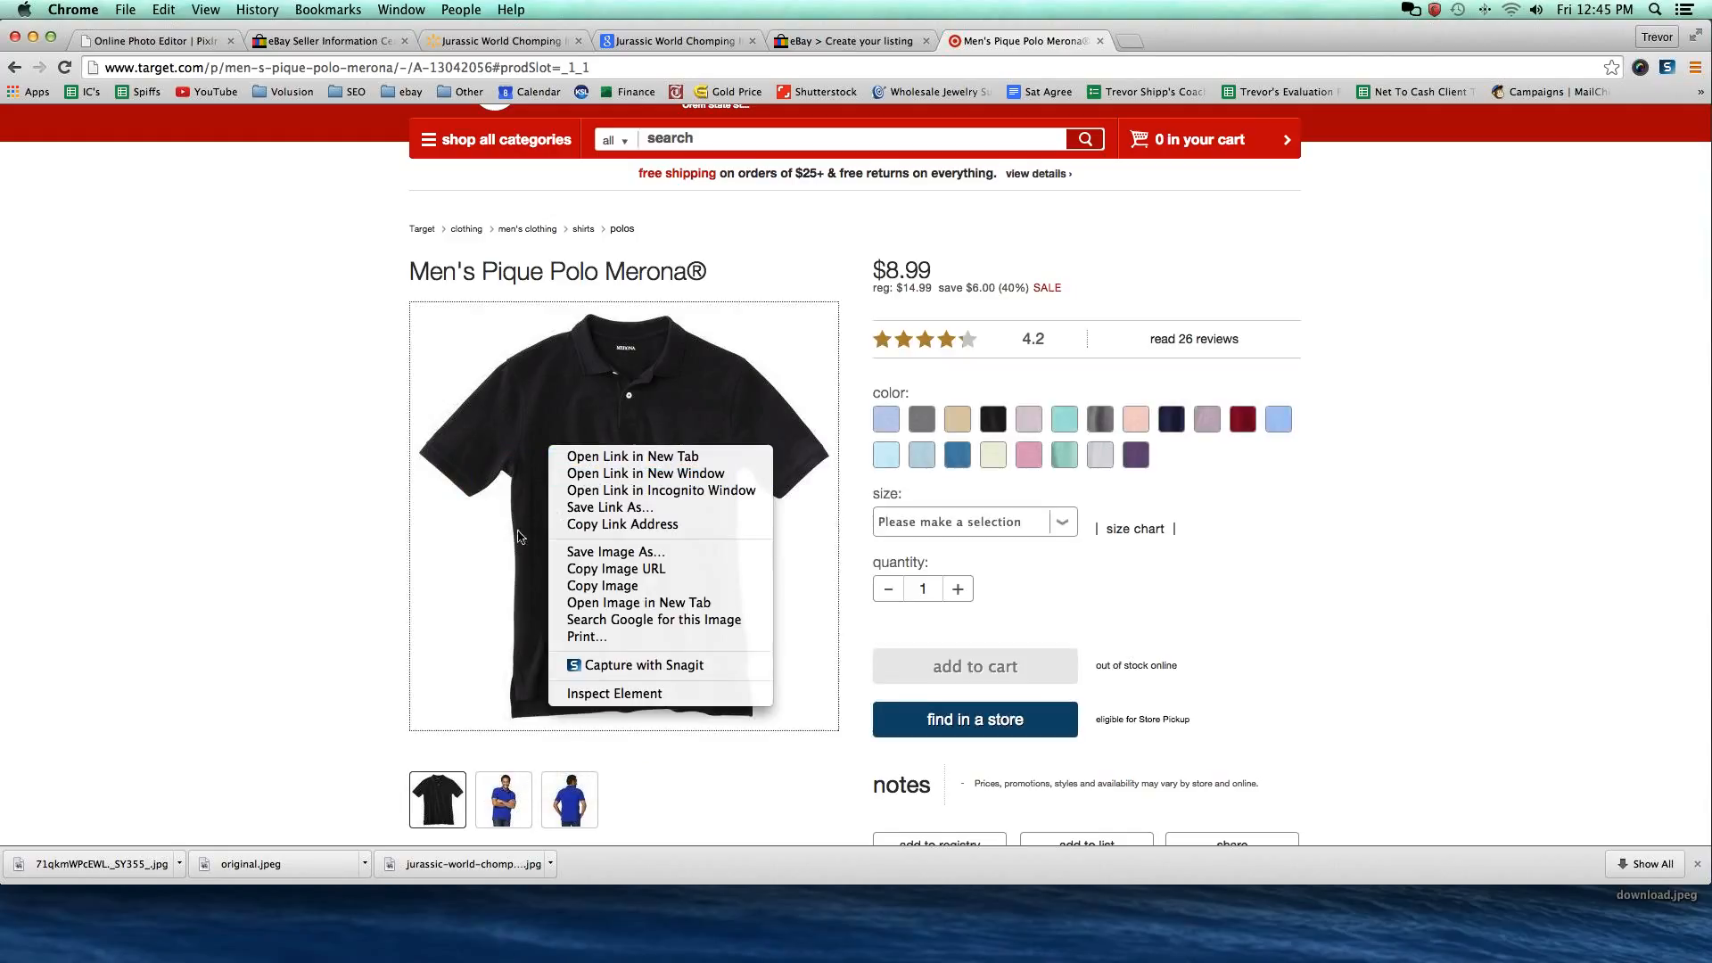
{"action": "left_click", "coordinate": [603, 553]}
{"action": "left_click", "coordinate": [999, 231]}
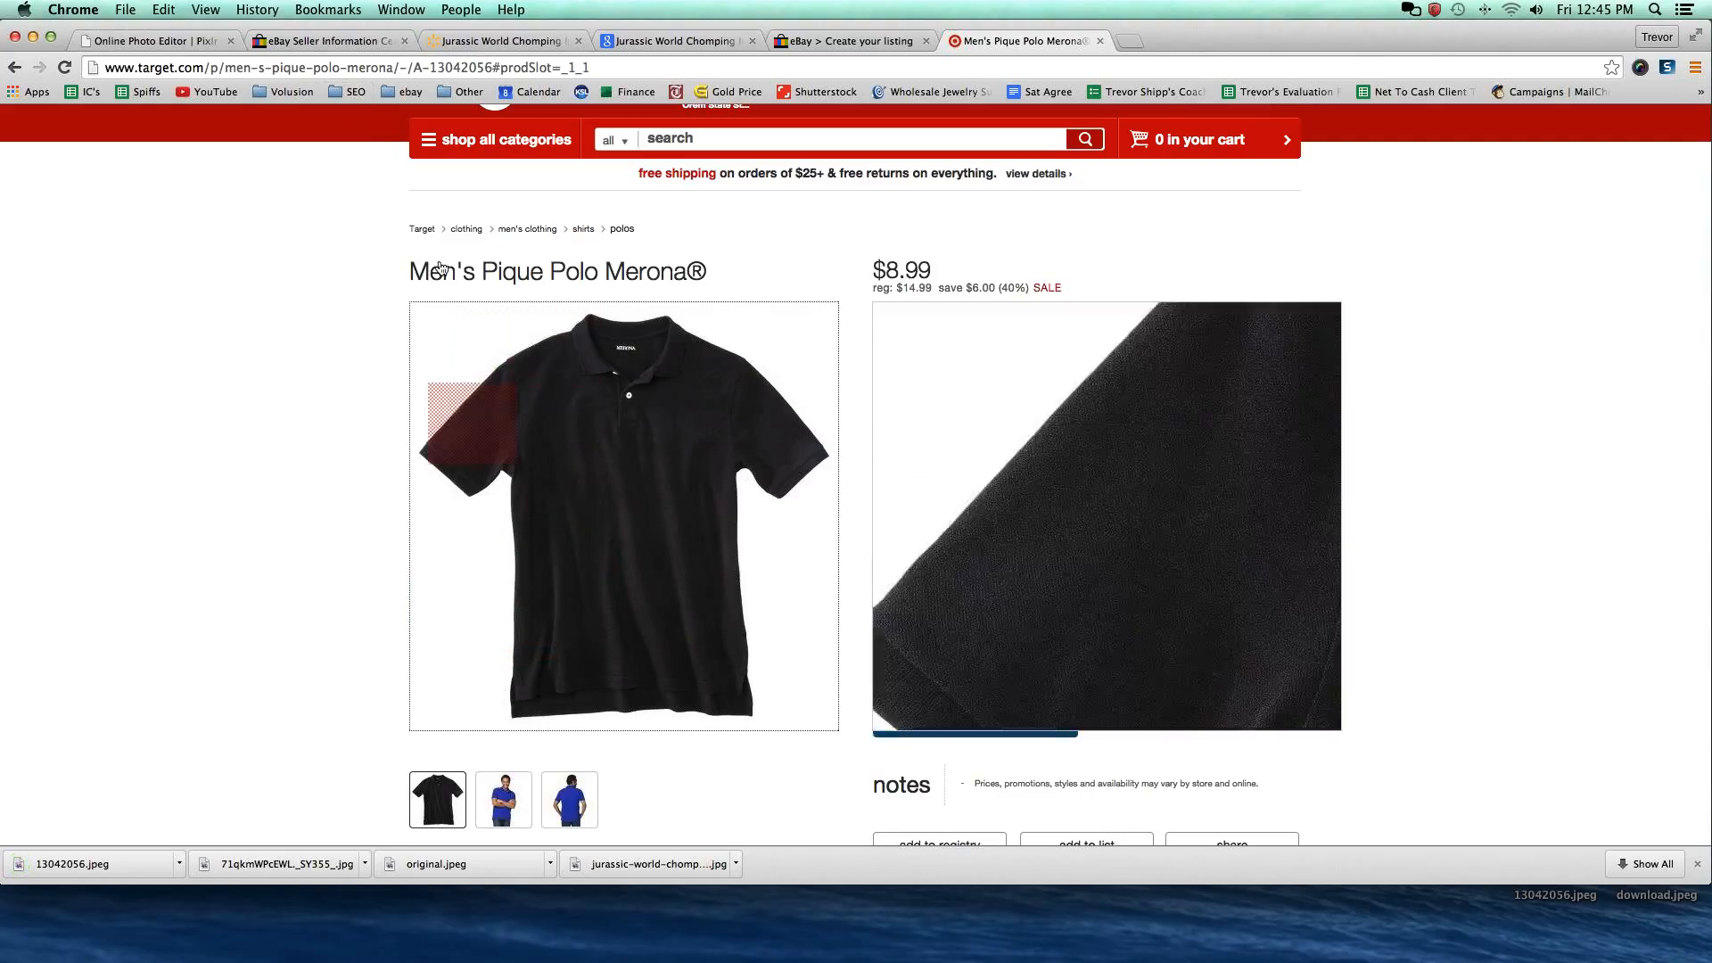
Switch to Pixlr Editor, open 13042056.jpeg from the Desktop, and move its window toward the middle of the workspace.
{"action": "left_click", "coordinate": [112, 41]}
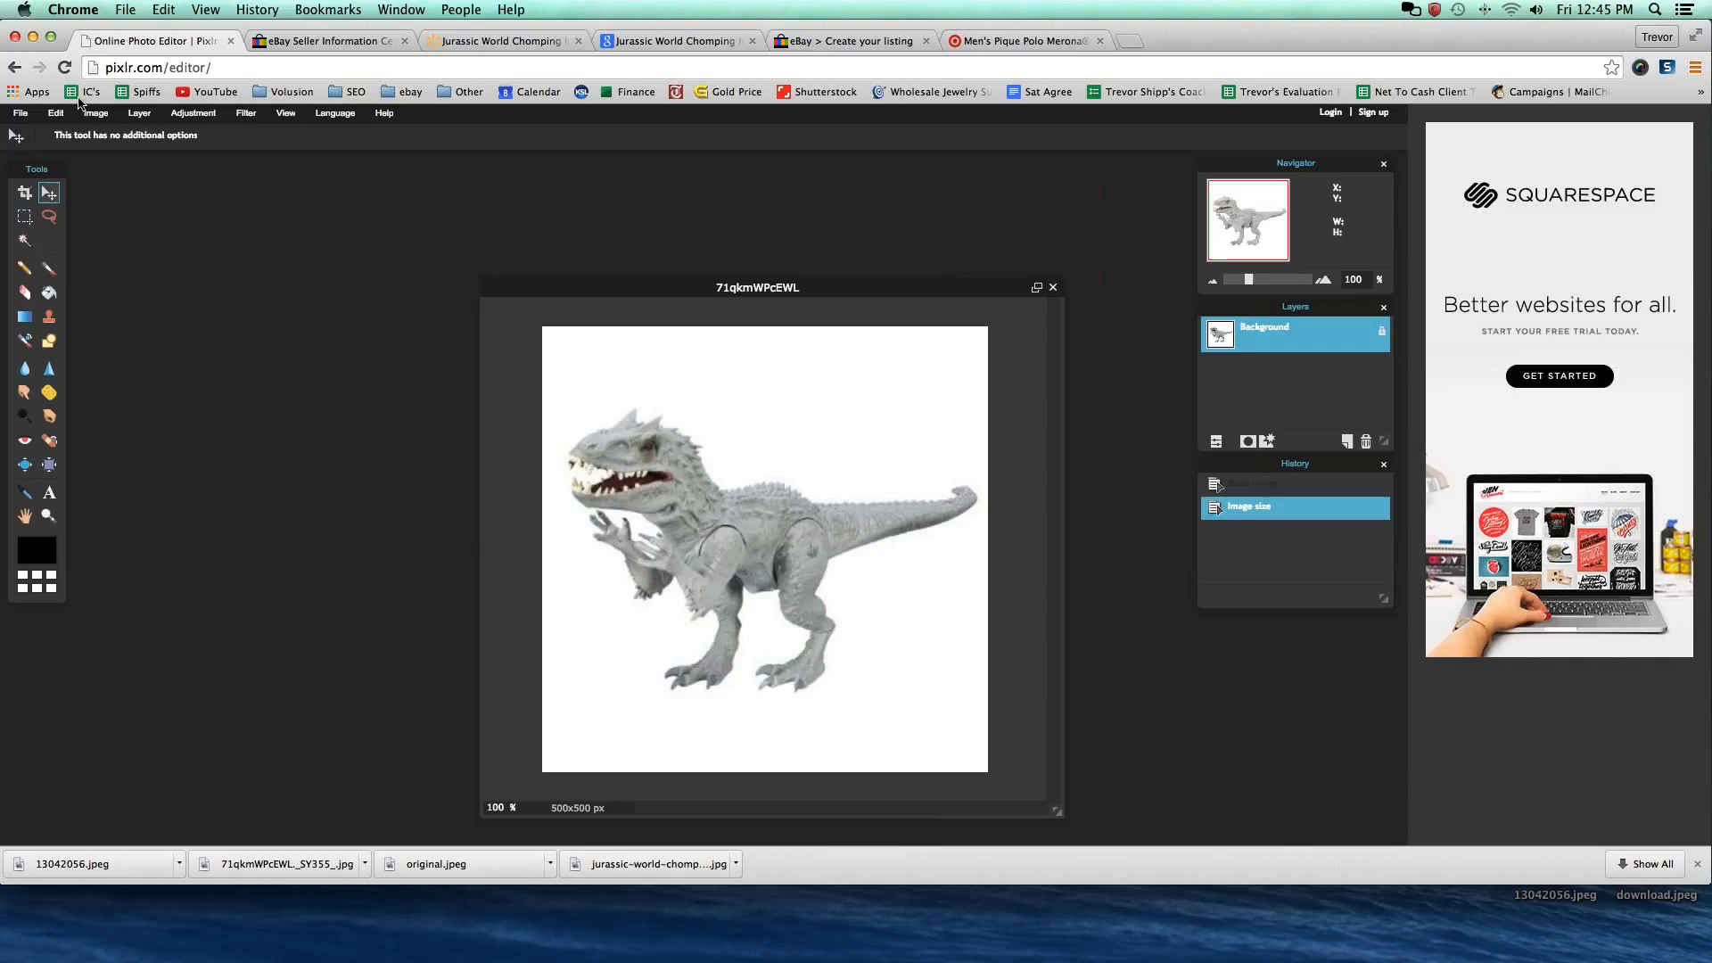
{"action": "left_click", "coordinate": [19, 114]}
{"action": "left_click", "coordinate": [54, 150]}
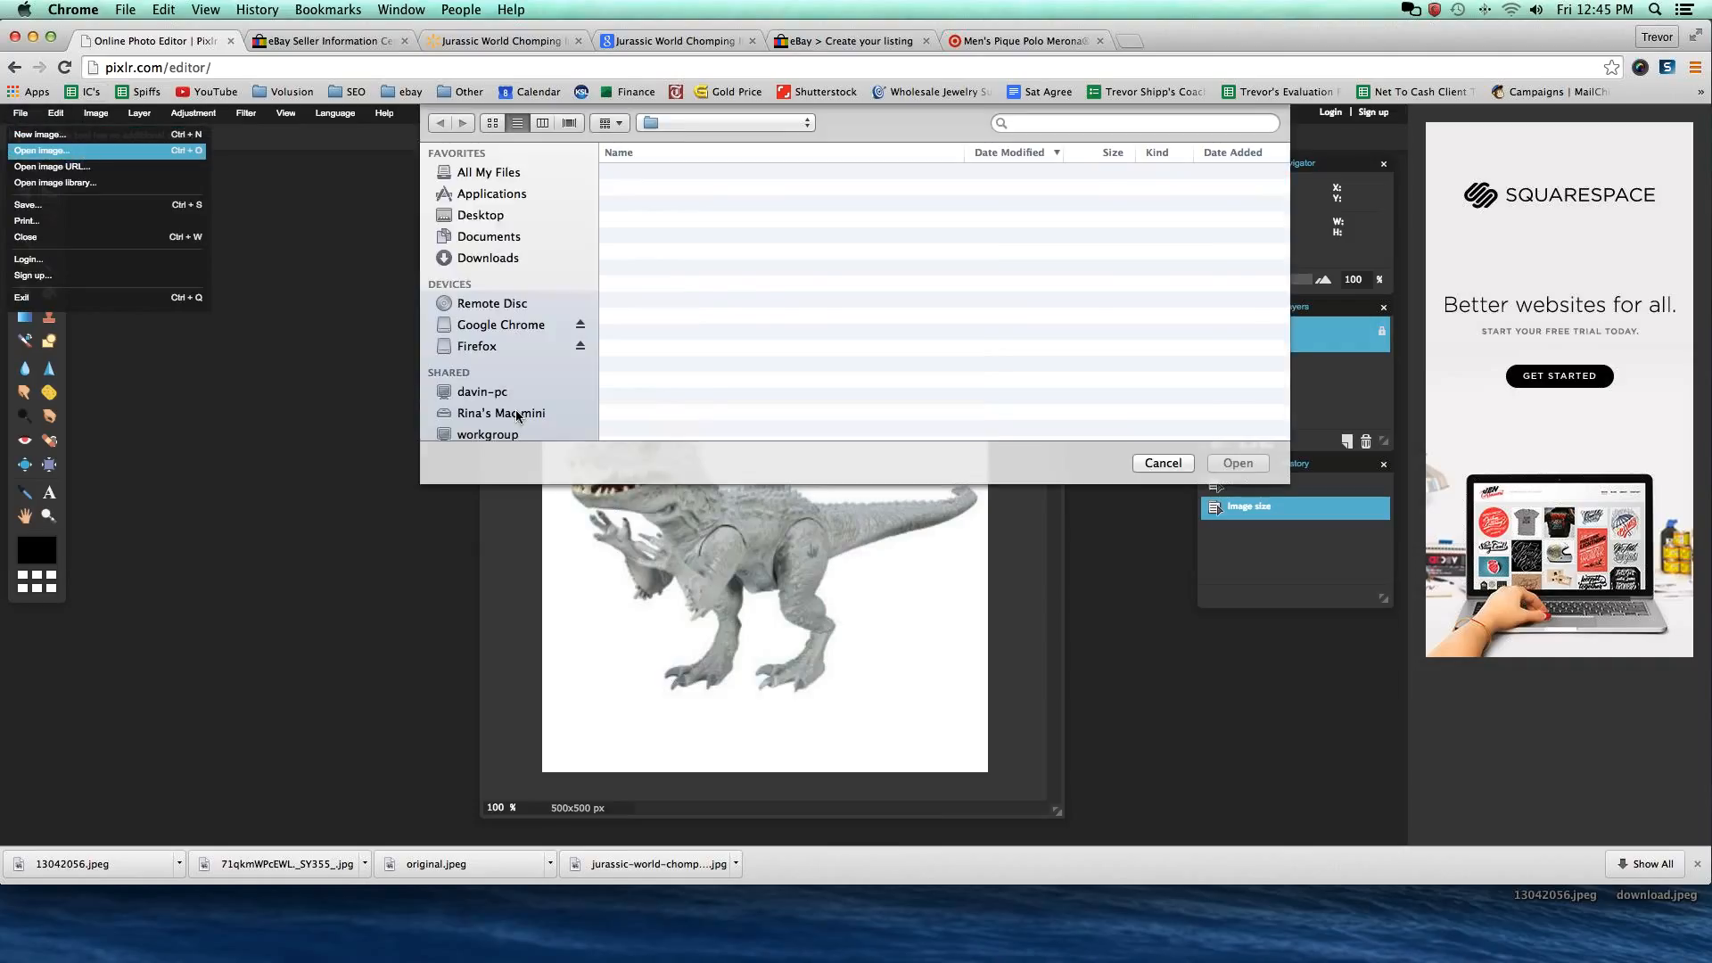
{"action": "left_click", "coordinate": [659, 176]}
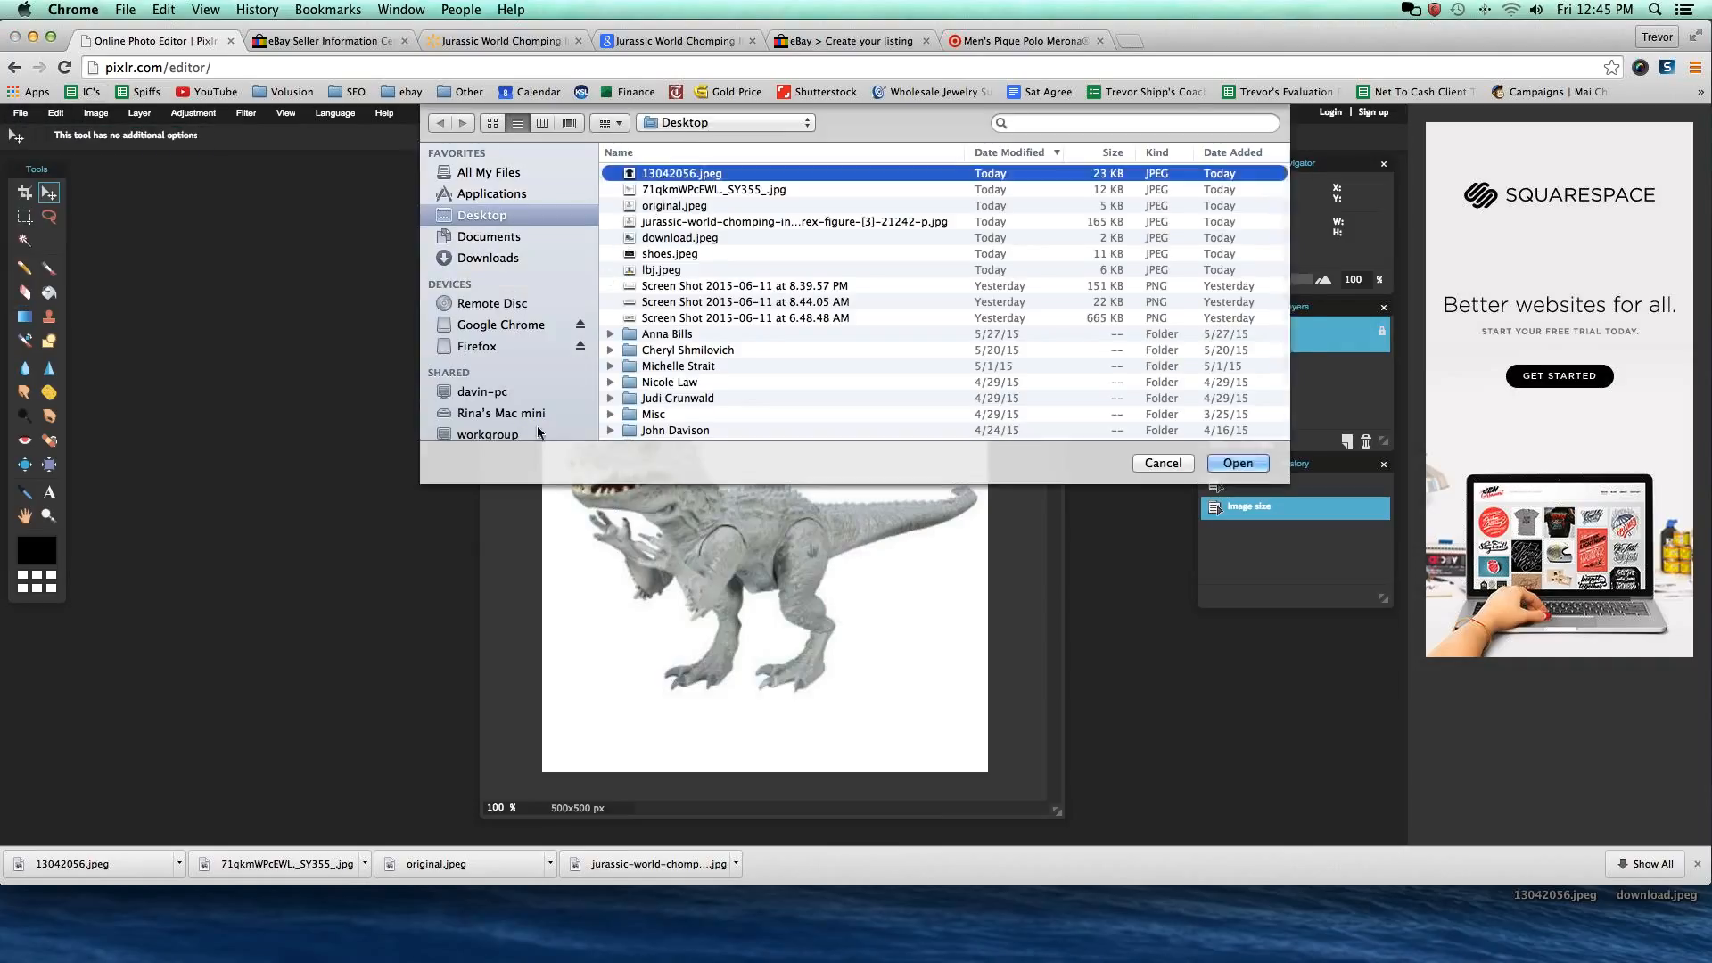
{"action": "double_click", "coordinate": [659, 175]}
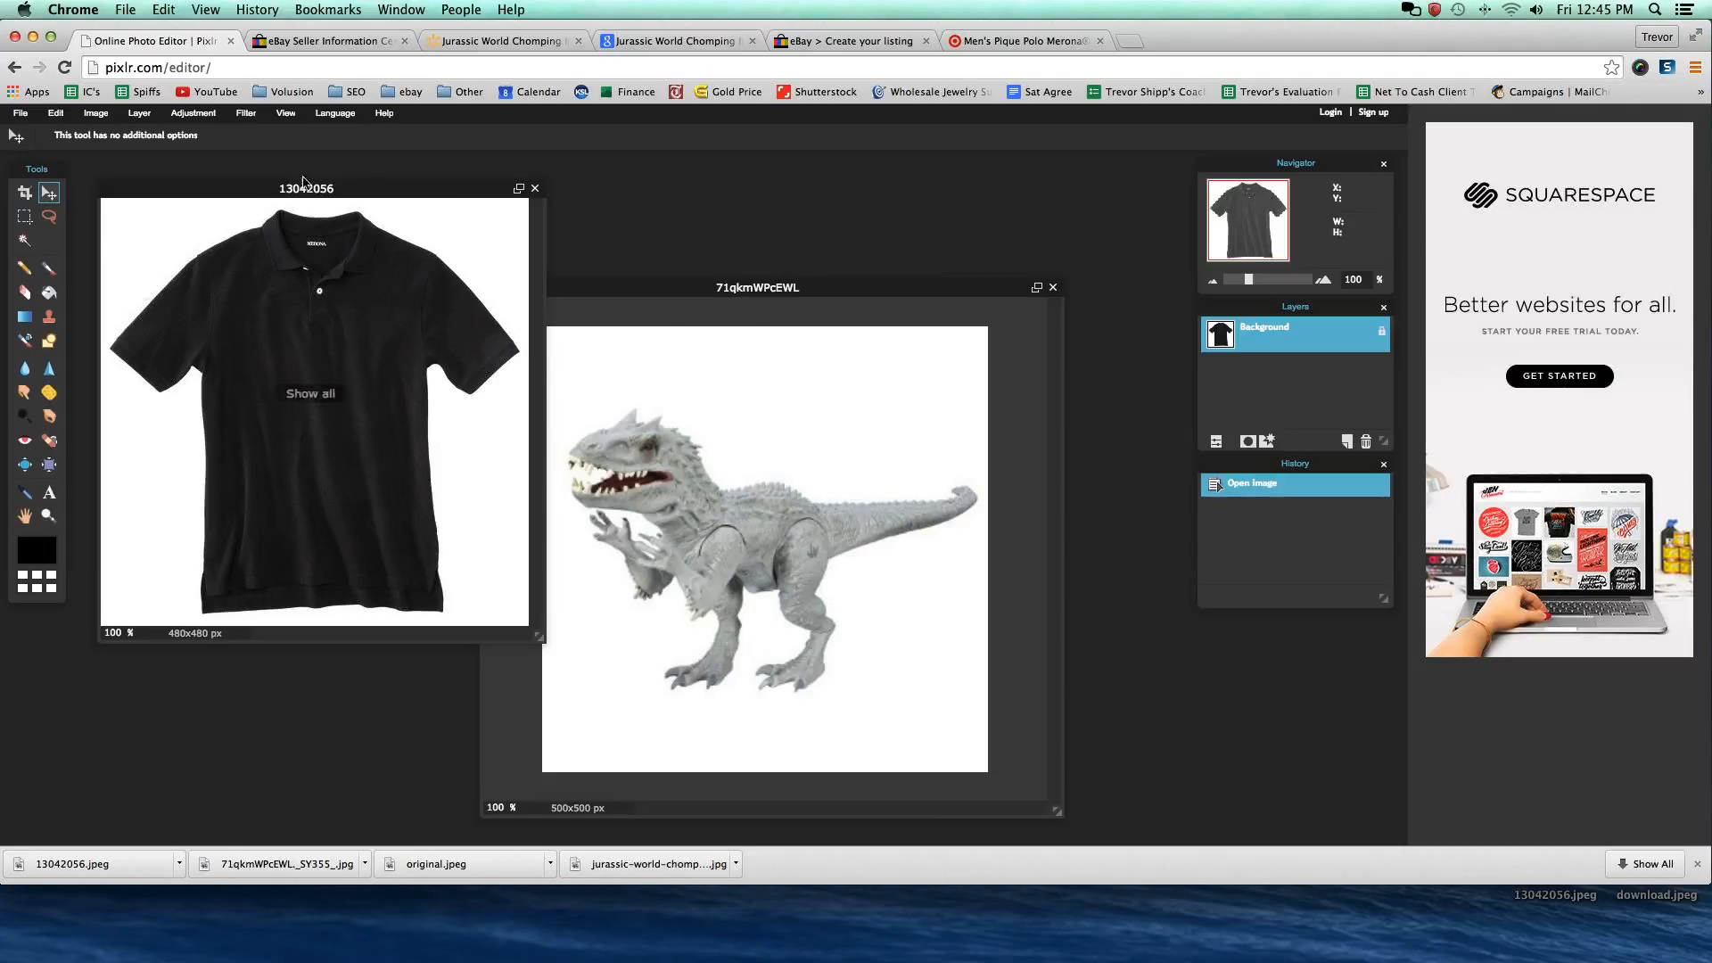
{"action": "left_click_drag", "start_coordinate": [304, 182], "coordinate": [511, 189]}
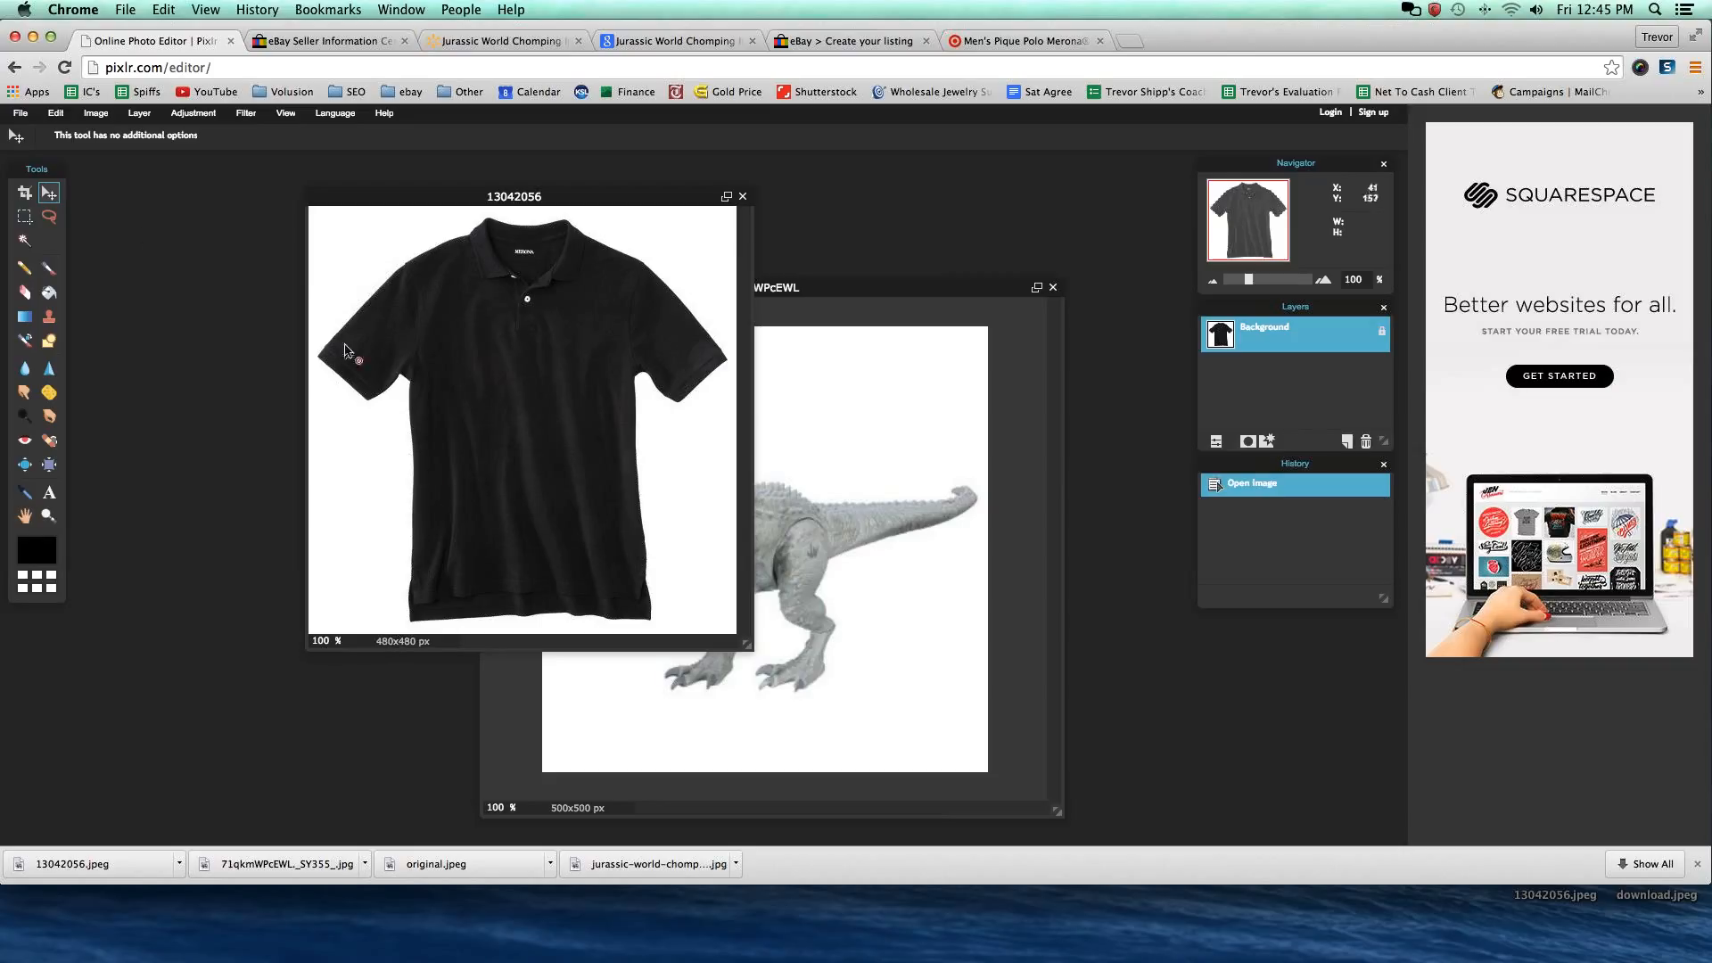
Resize the polo image to 500 x 500 pixels with proportions constrained.
{"action": "left_click", "coordinate": [96, 113]}
{"action": "left_click", "coordinate": [103, 135]}
{"action": "type", "text": "500"}
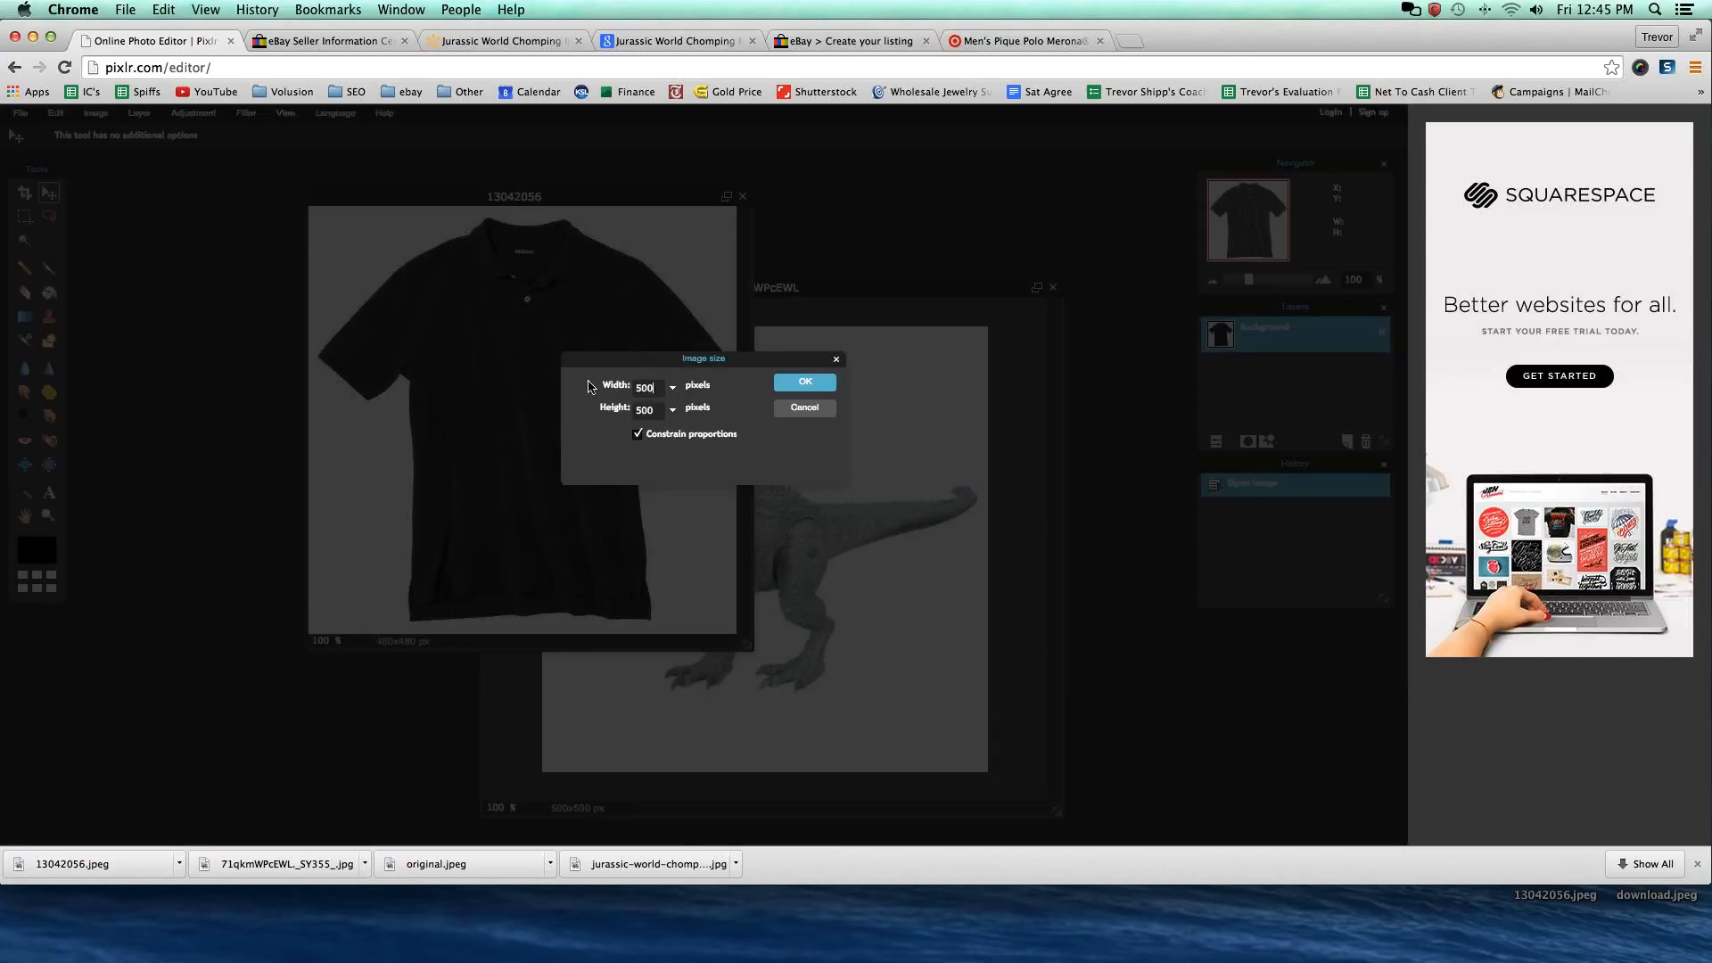
{"action": "left_click", "coordinate": [804, 384]}
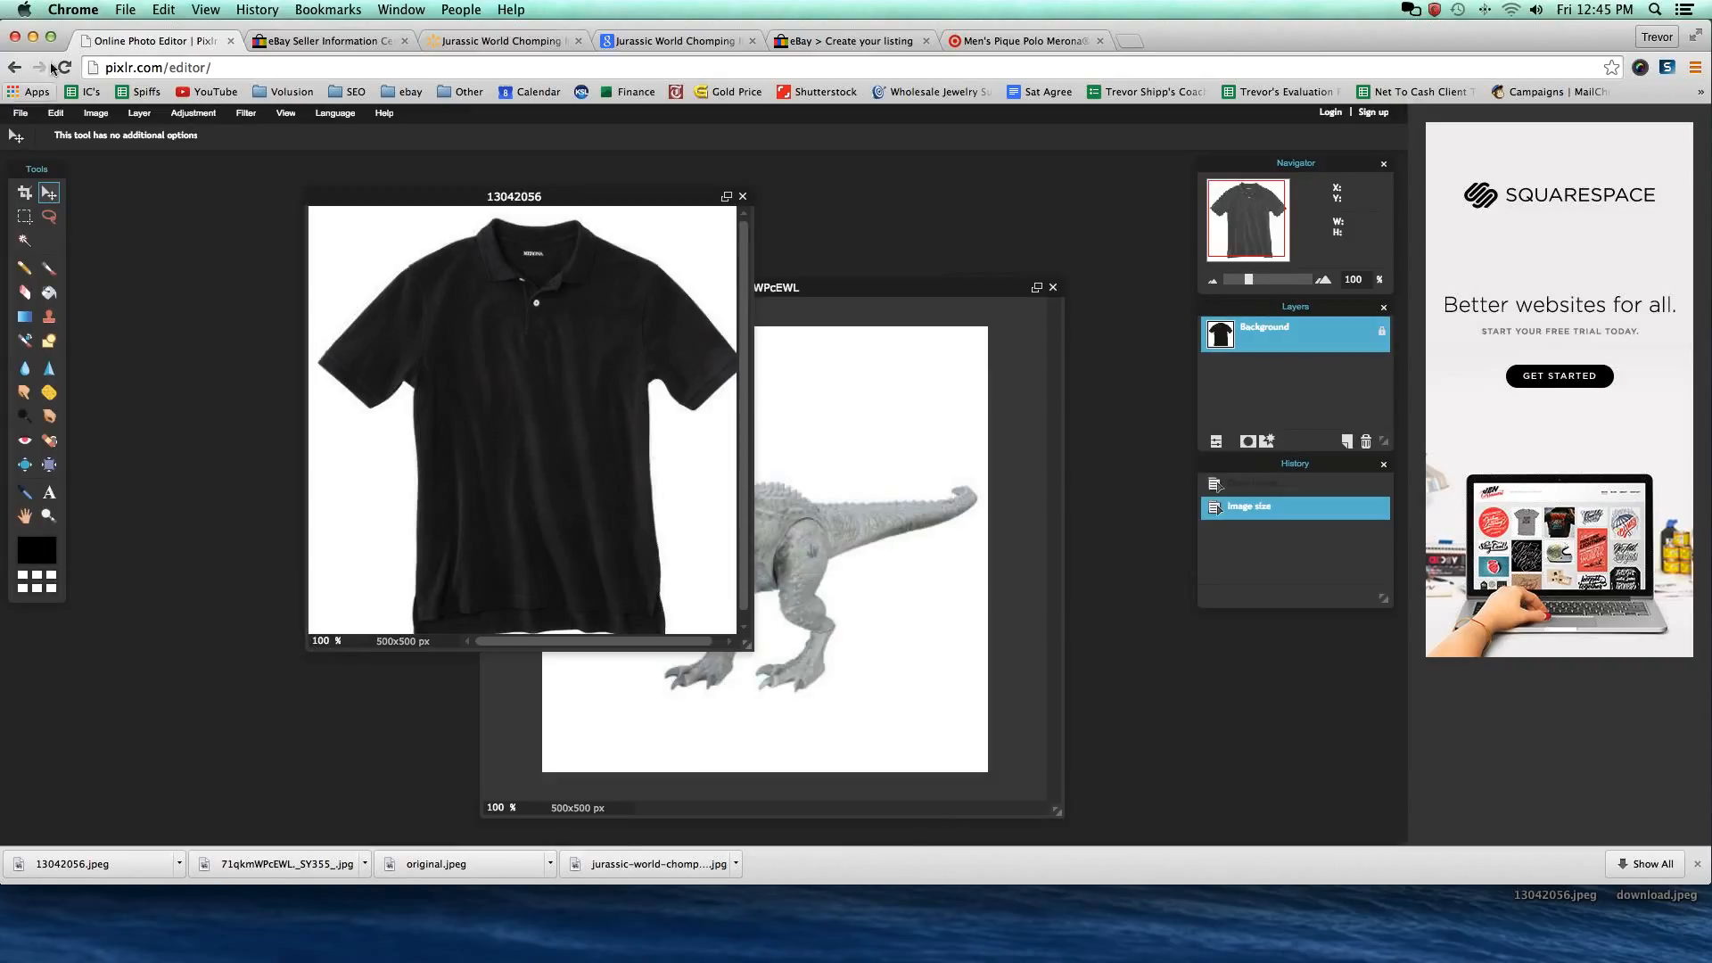
Save the resized polo image to the Desktop as a JPEG named "black shirt" at quality 80.
{"action": "left_click", "coordinate": [20, 113]}
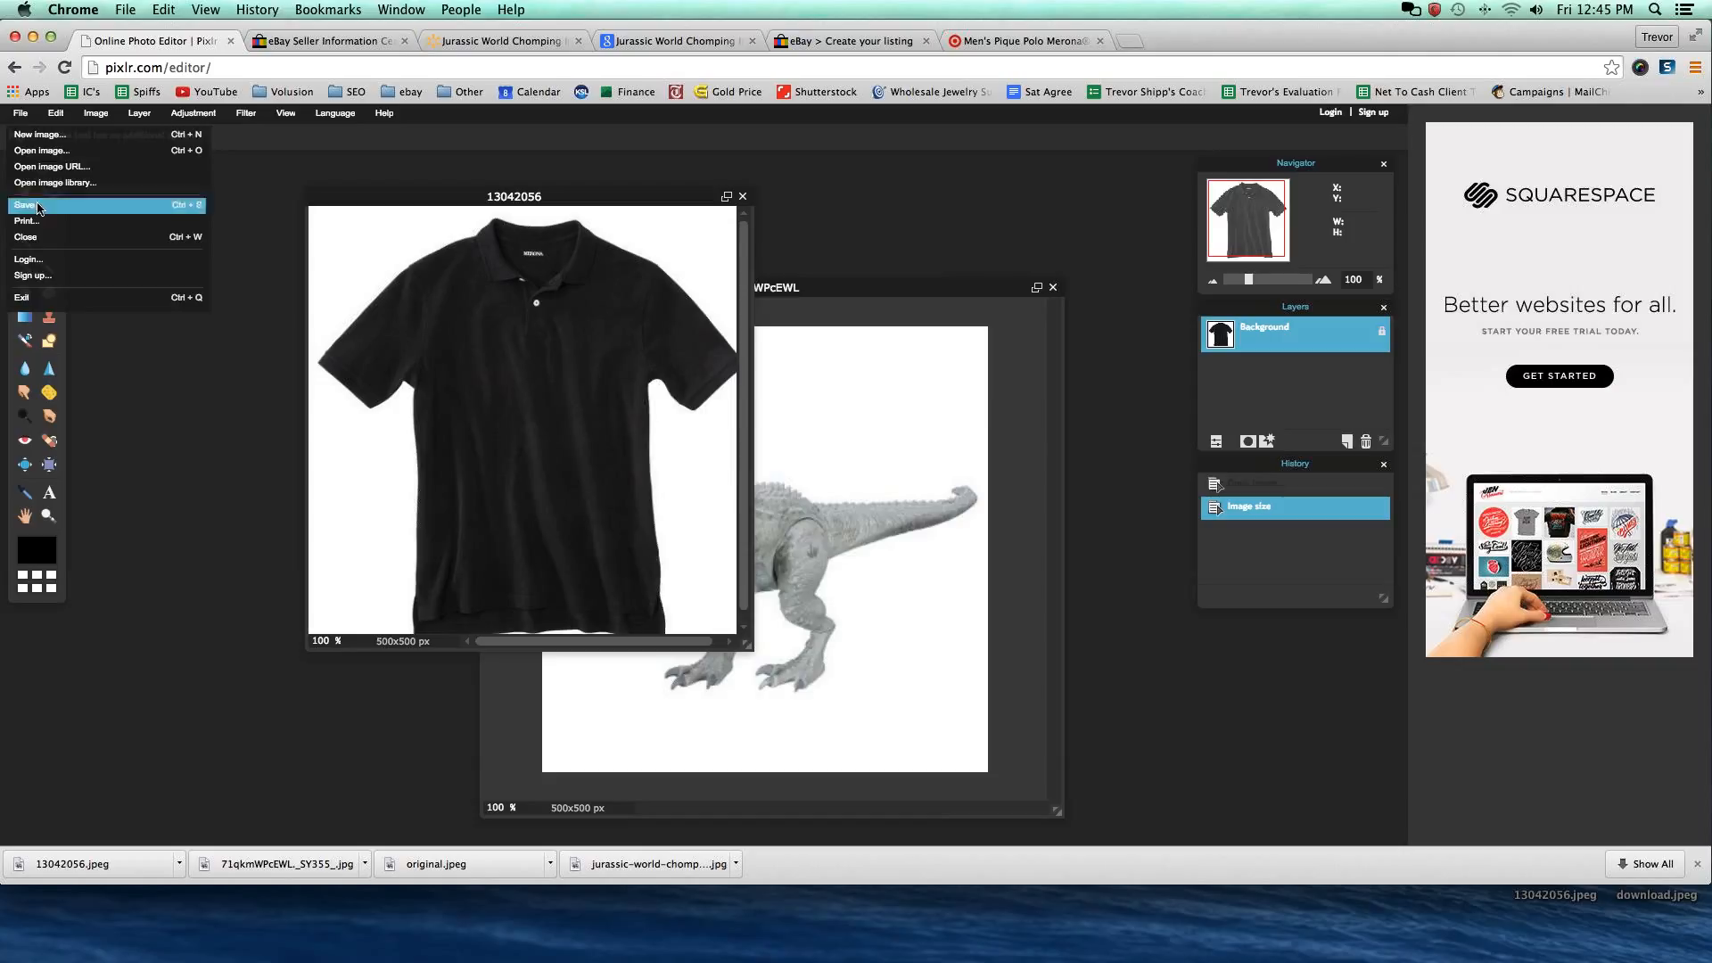
{"action": "left_click", "coordinate": [38, 208]}
{"action": "key", "text": "super+a"}
{"action": "type", "text": "bl"}
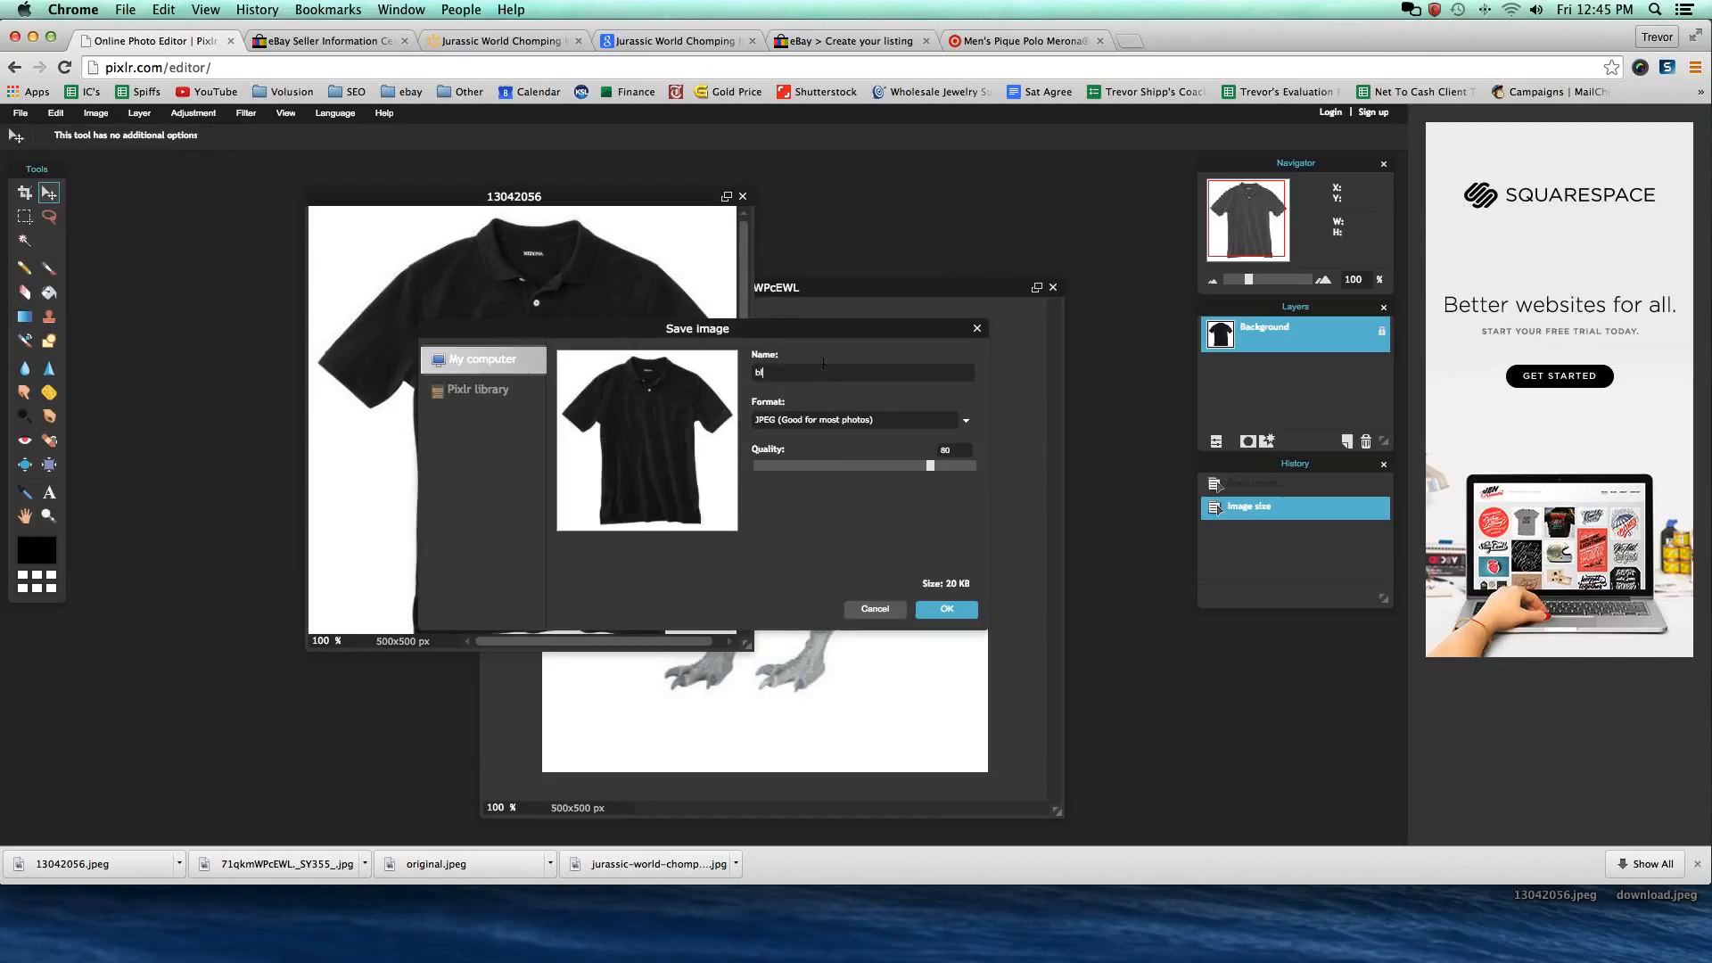
{"action": "type", "text": "ack shirt"}
{"action": "left_click", "coordinate": [927, 612]}
{"action": "left_click", "coordinate": [995, 231]}
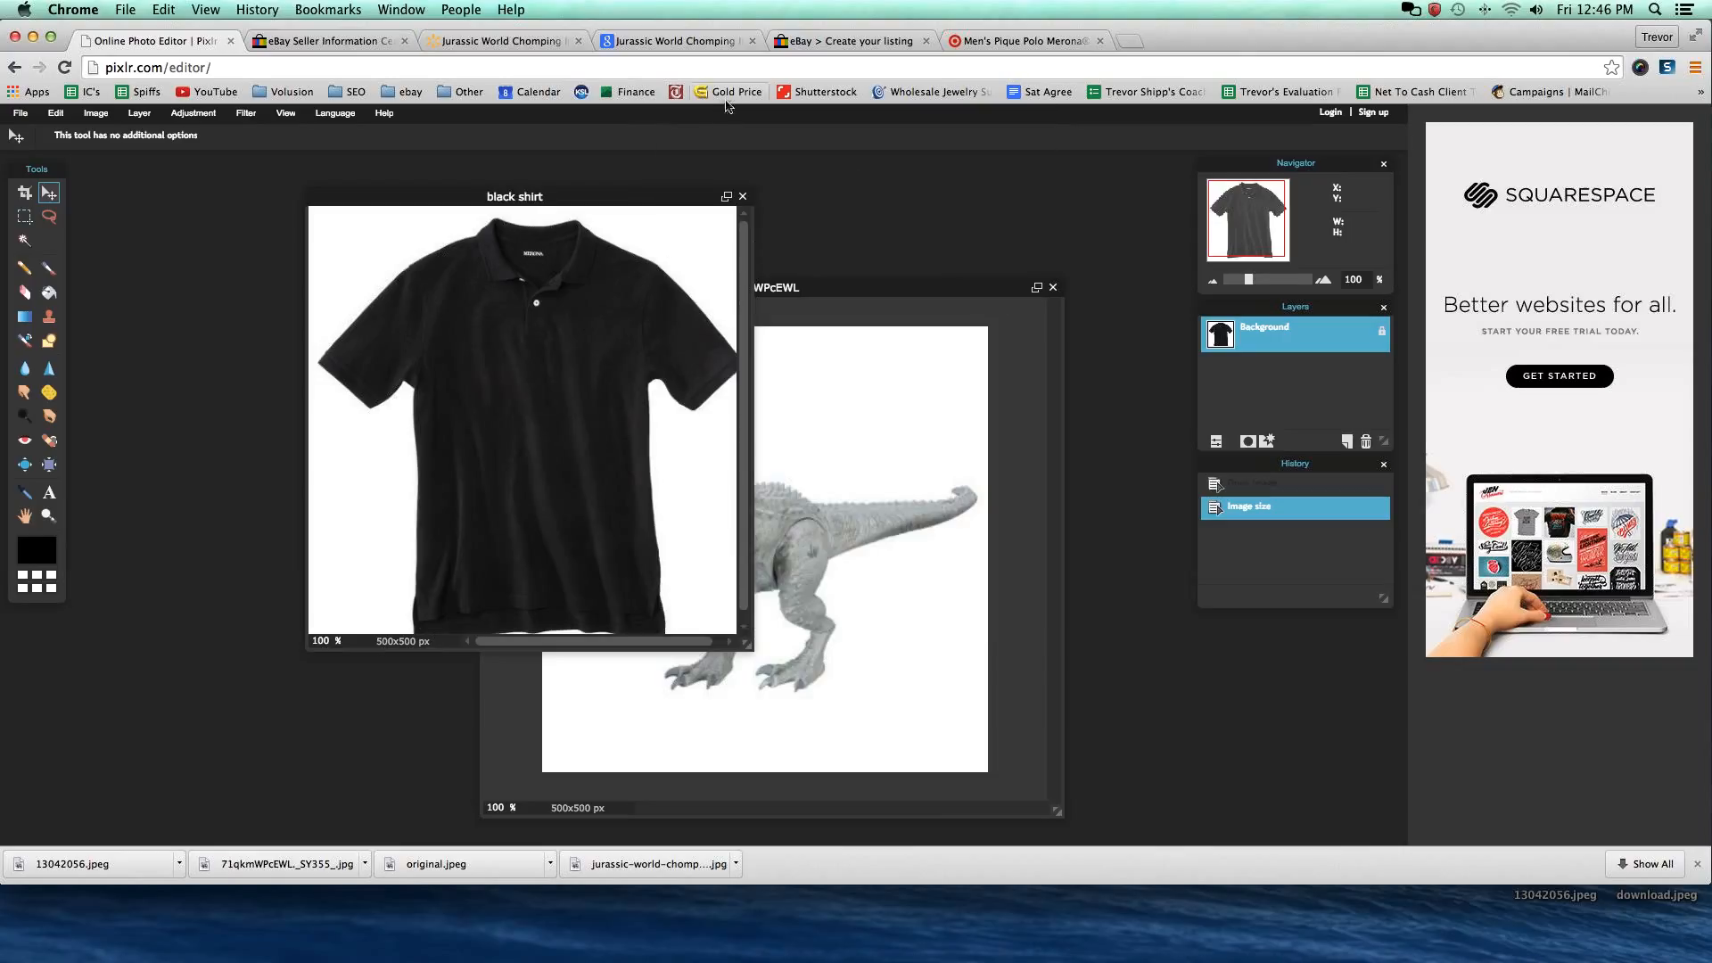
Switch to the eBay listing form and upload black shirt.jpg from the Desktop as the main photo.
{"action": "left_click", "coordinate": [815, 44]}
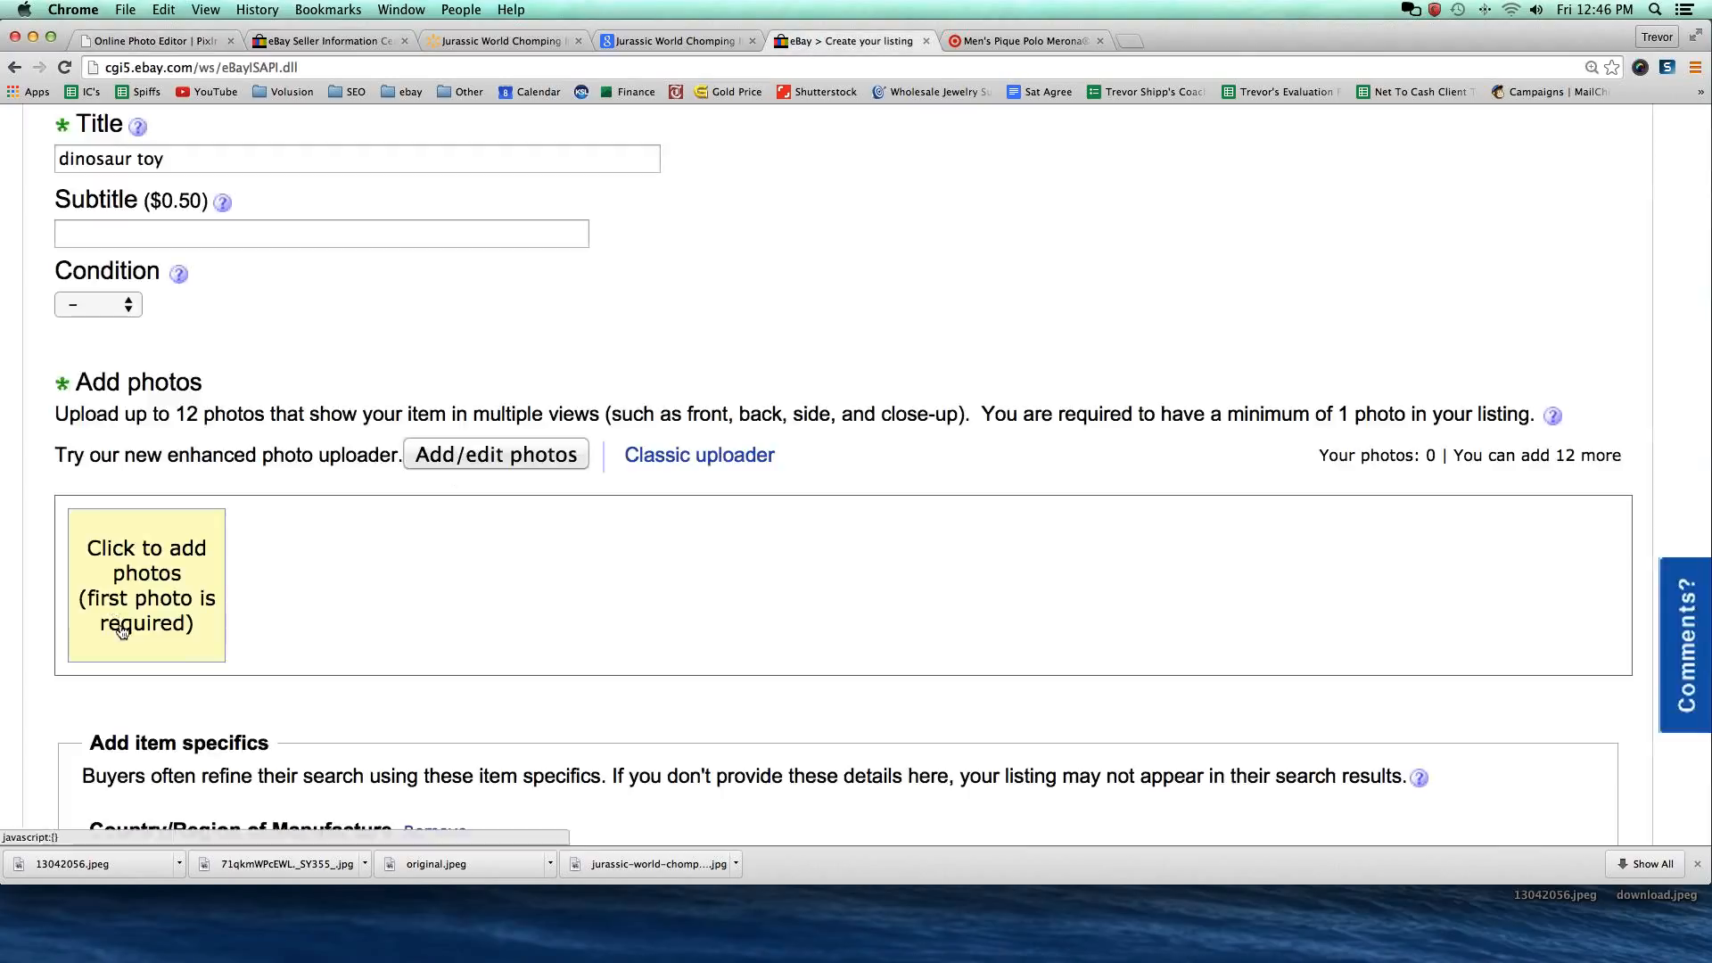
{"action": "left_click", "coordinate": [130, 573]}
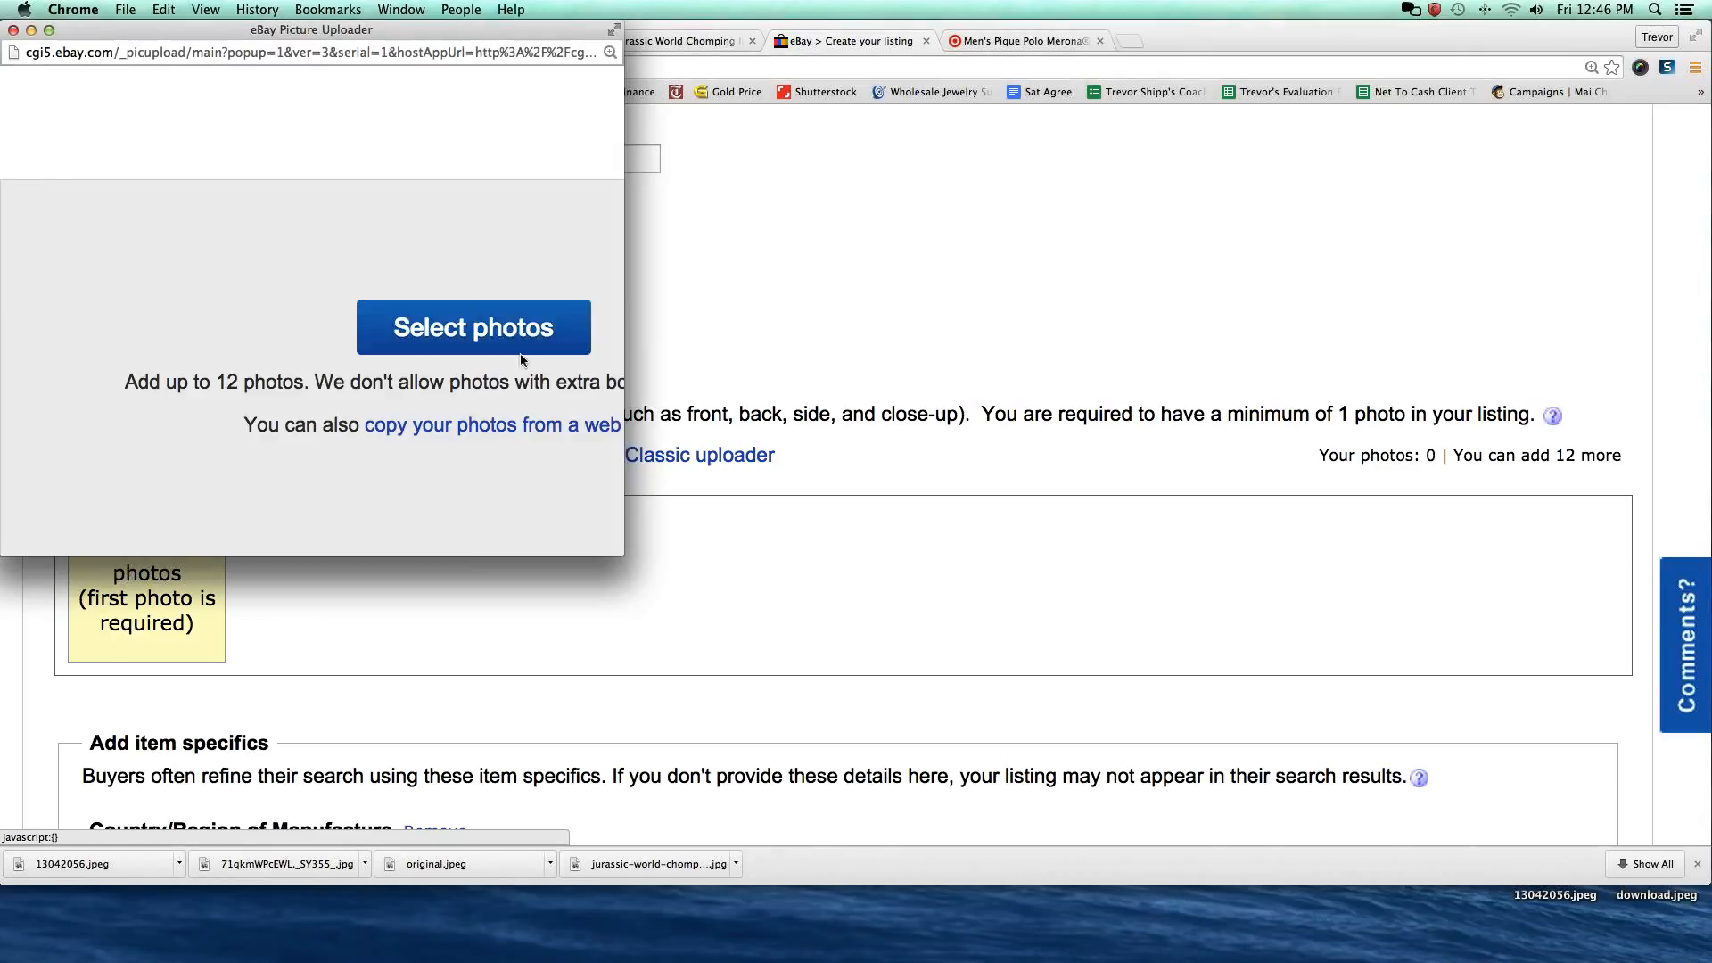
{"action": "left_click", "coordinate": [428, 337]}
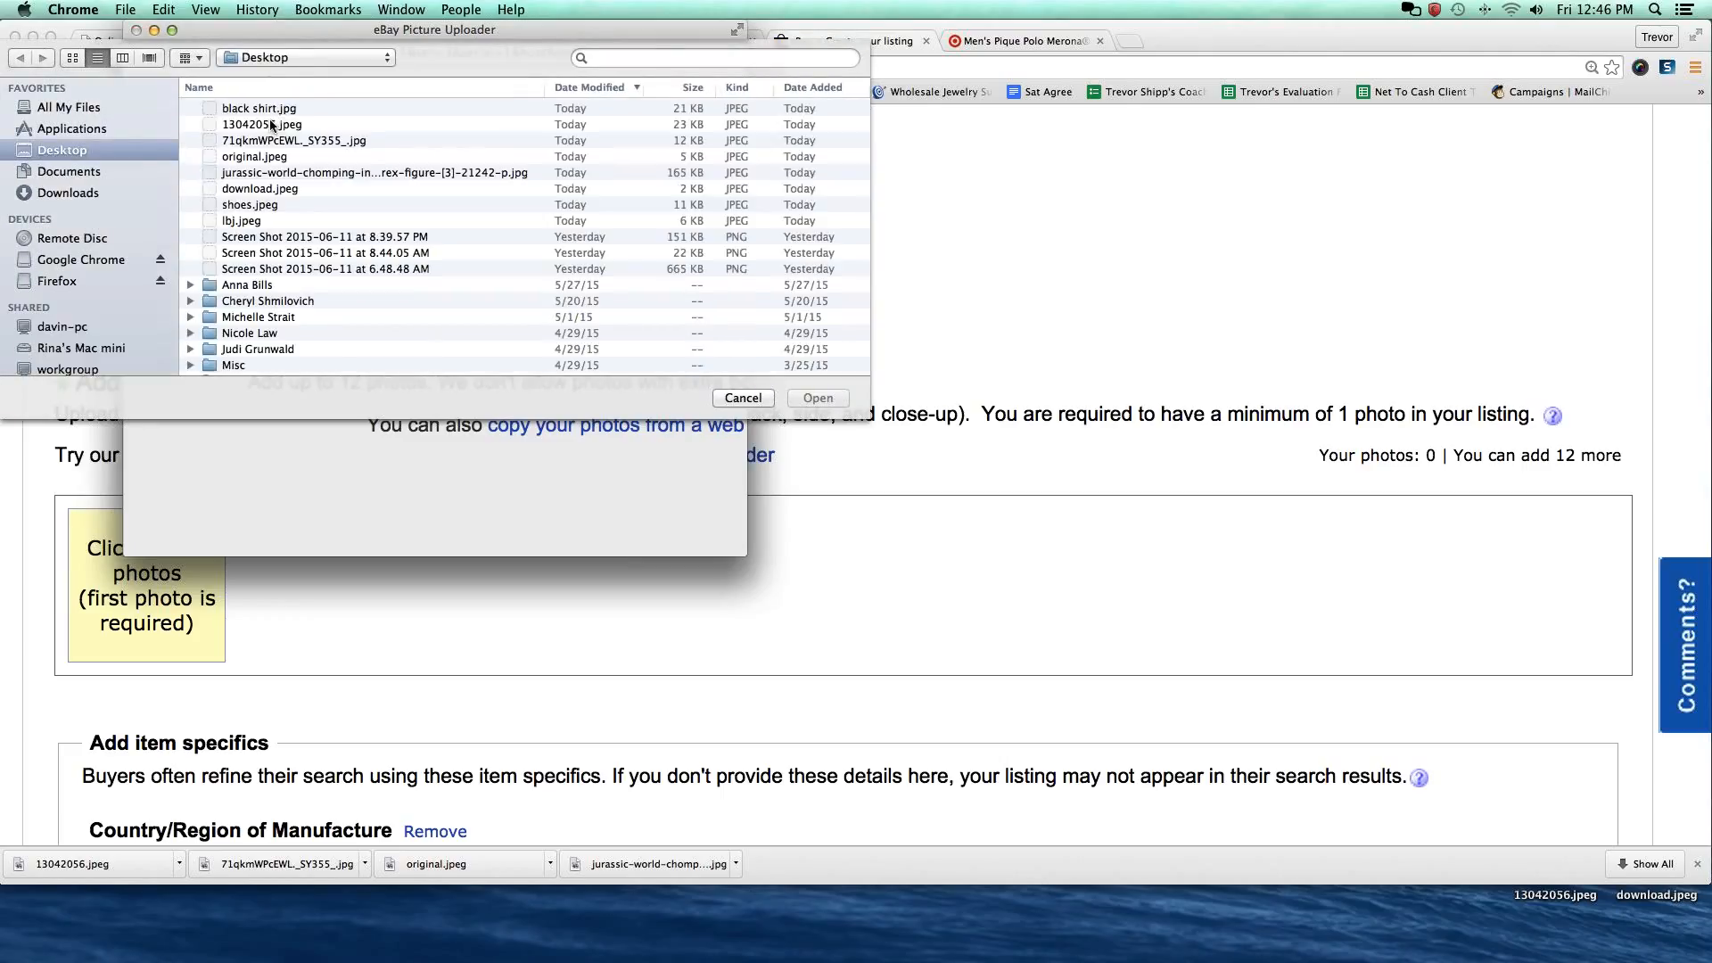
{"action": "double_click", "coordinate": [259, 109]}
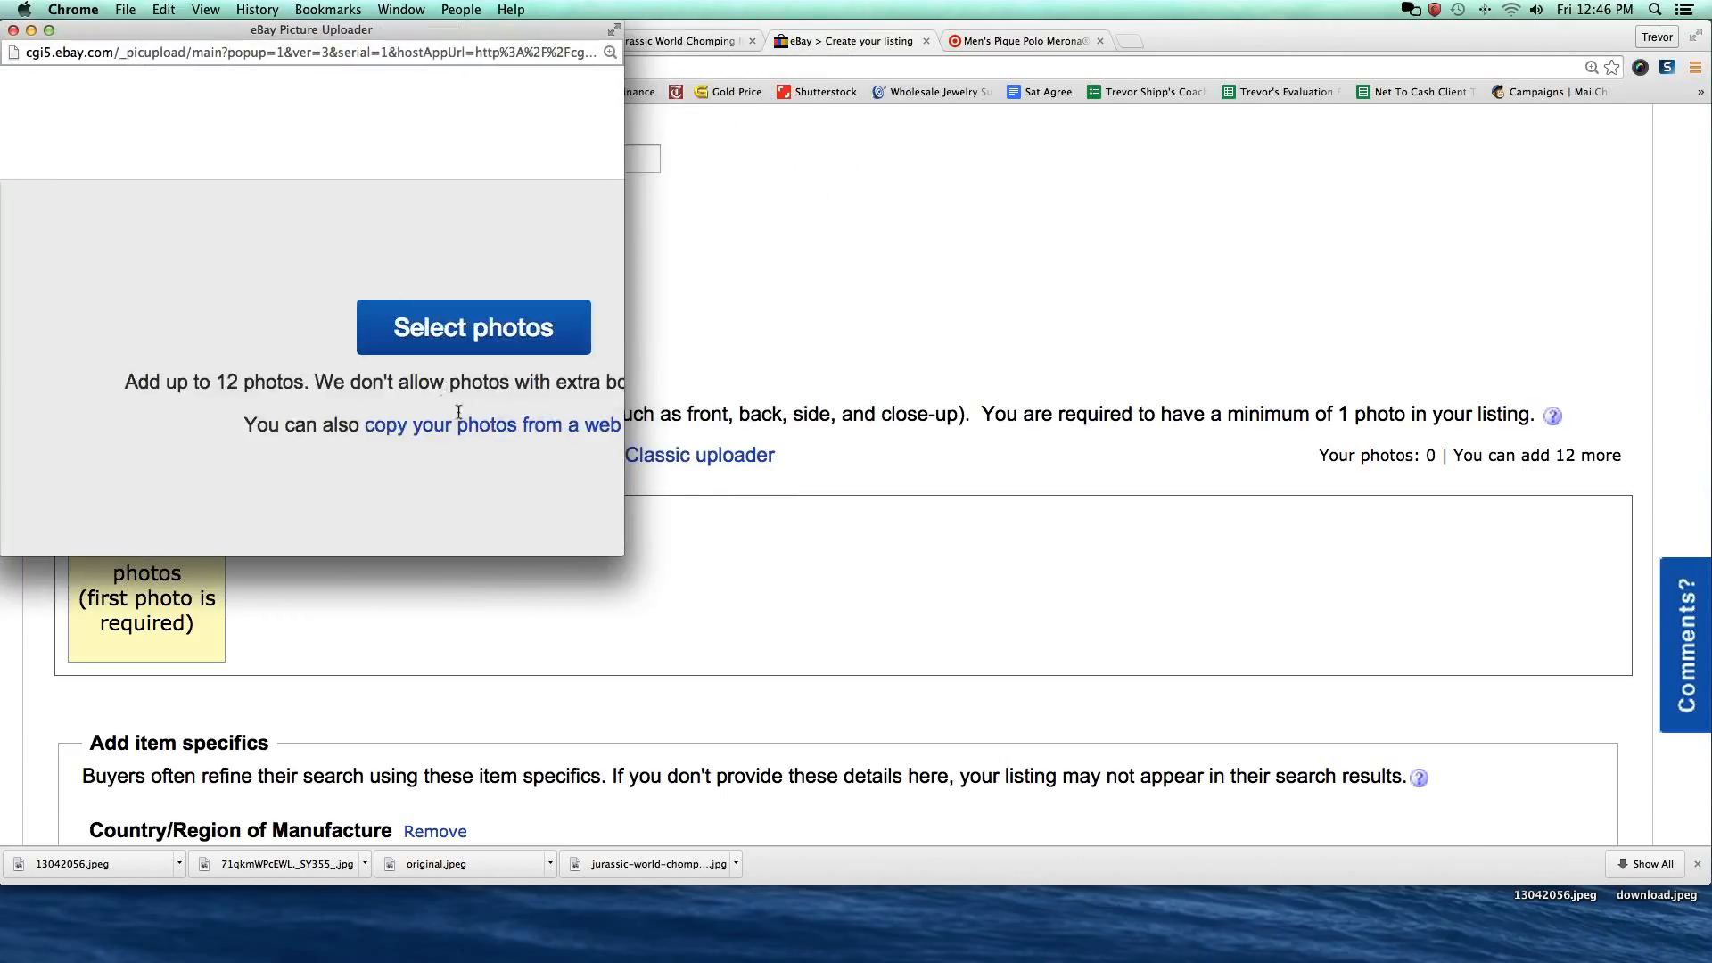
{"action": "left_click_drag", "start_coordinate": [636, 556], "coordinate": [1127, 671]}
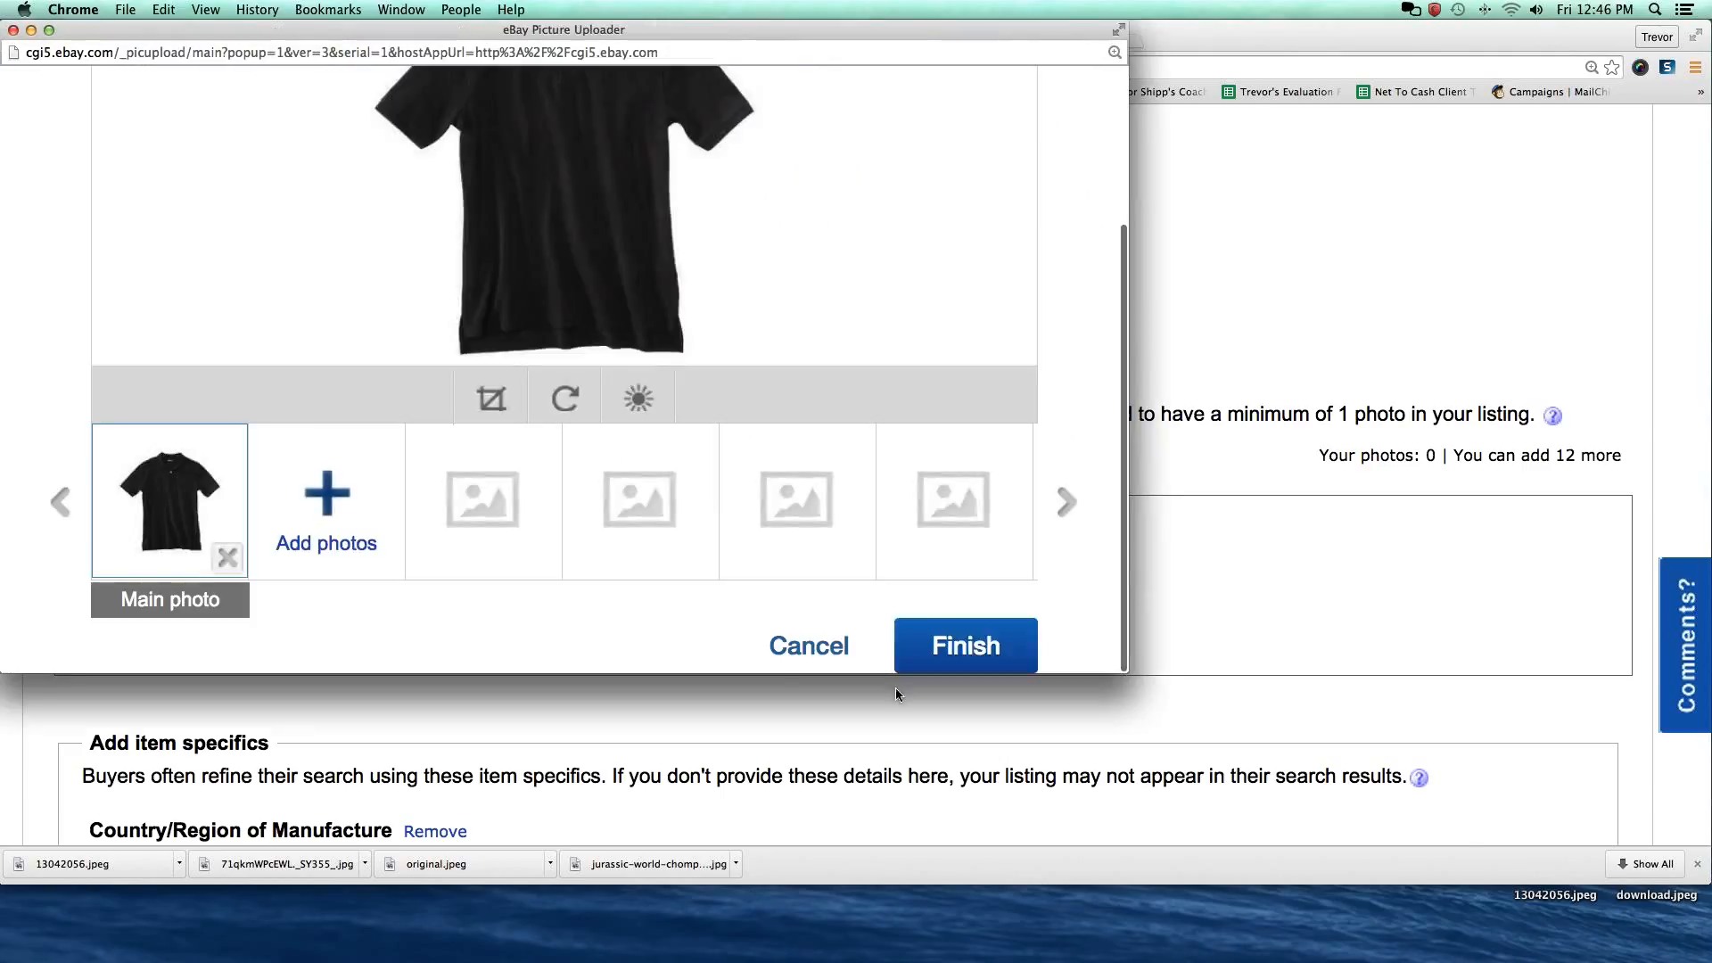
{"action": "left_click", "coordinate": [957, 650]}
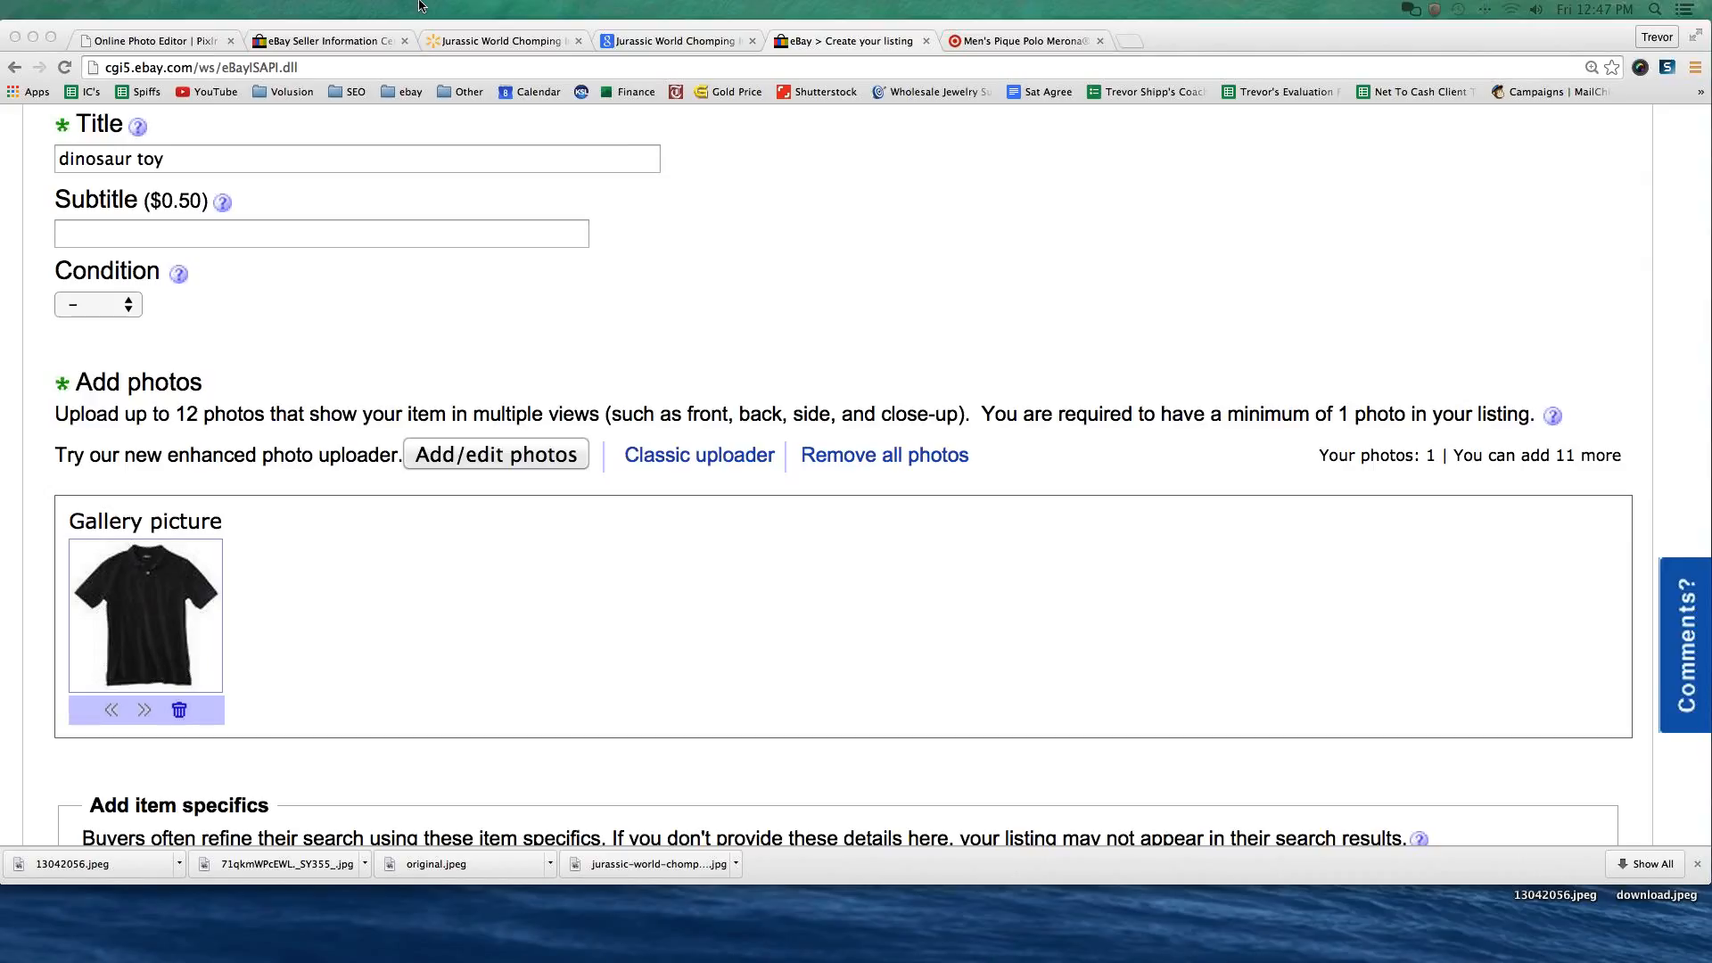
Return to the Target polo page and view the save and copy options for the black polo's product image.
{"action": "left_click", "coordinate": [981, 42]}
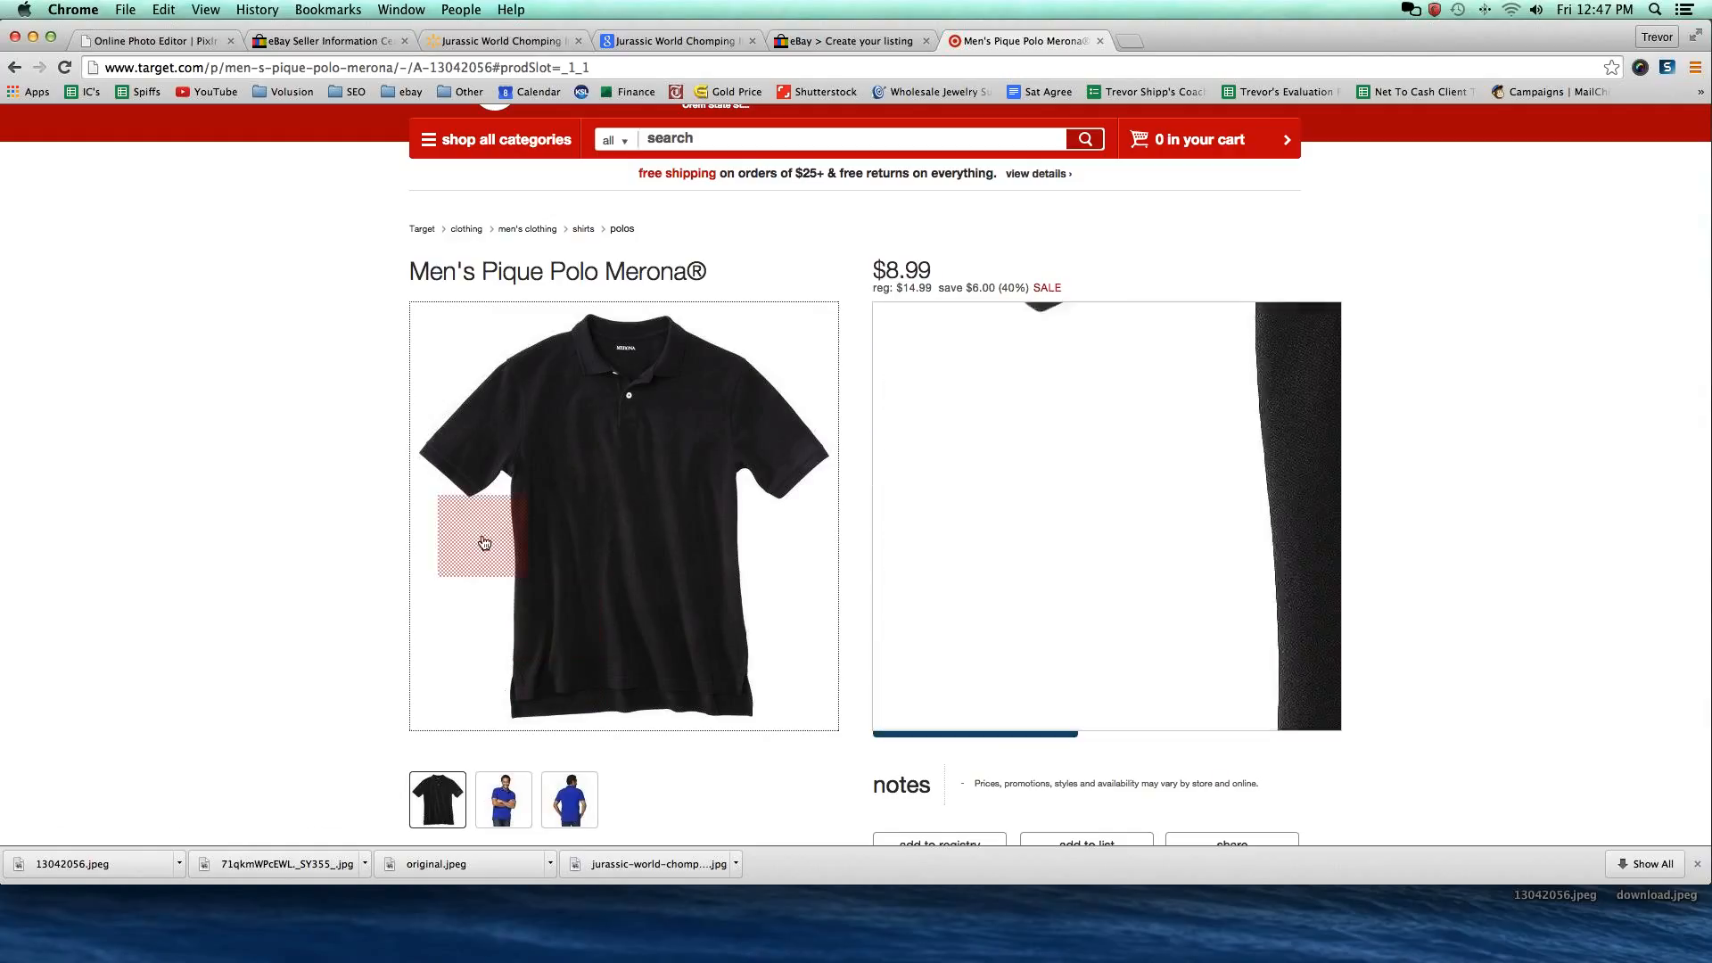
{"action": "right_click", "coordinate": [531, 556]}
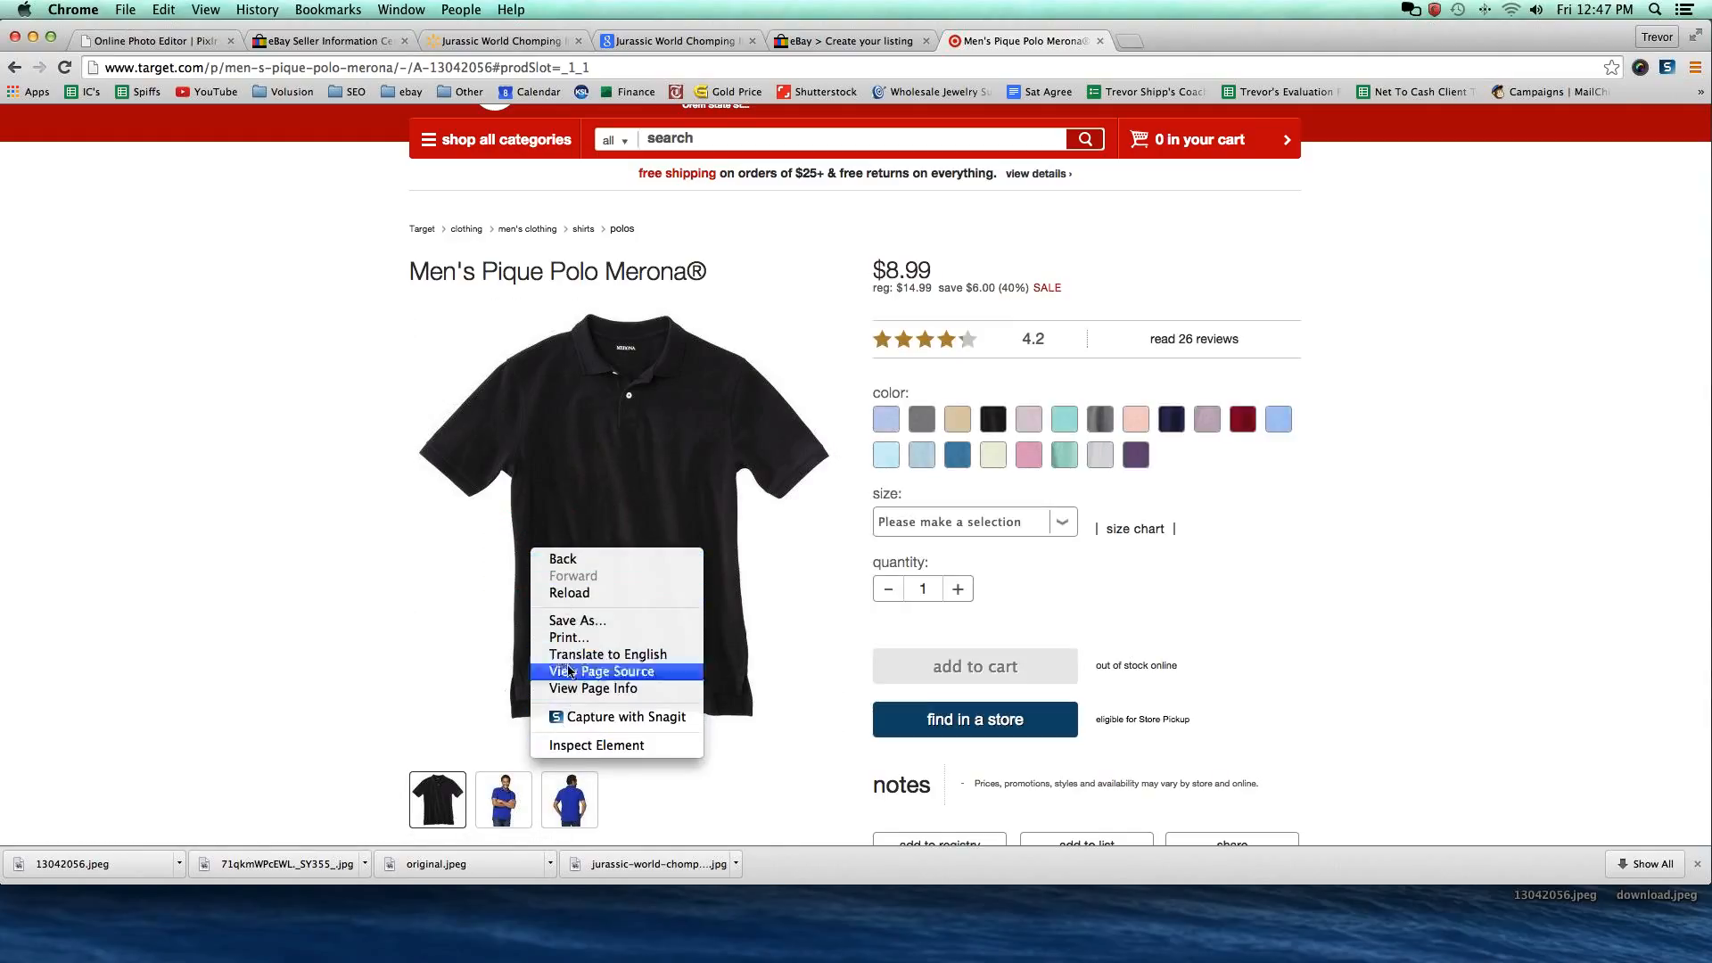
{"action": "left_click", "coordinate": [522, 536]}
{"action": "right_click", "coordinate": [523, 533]}
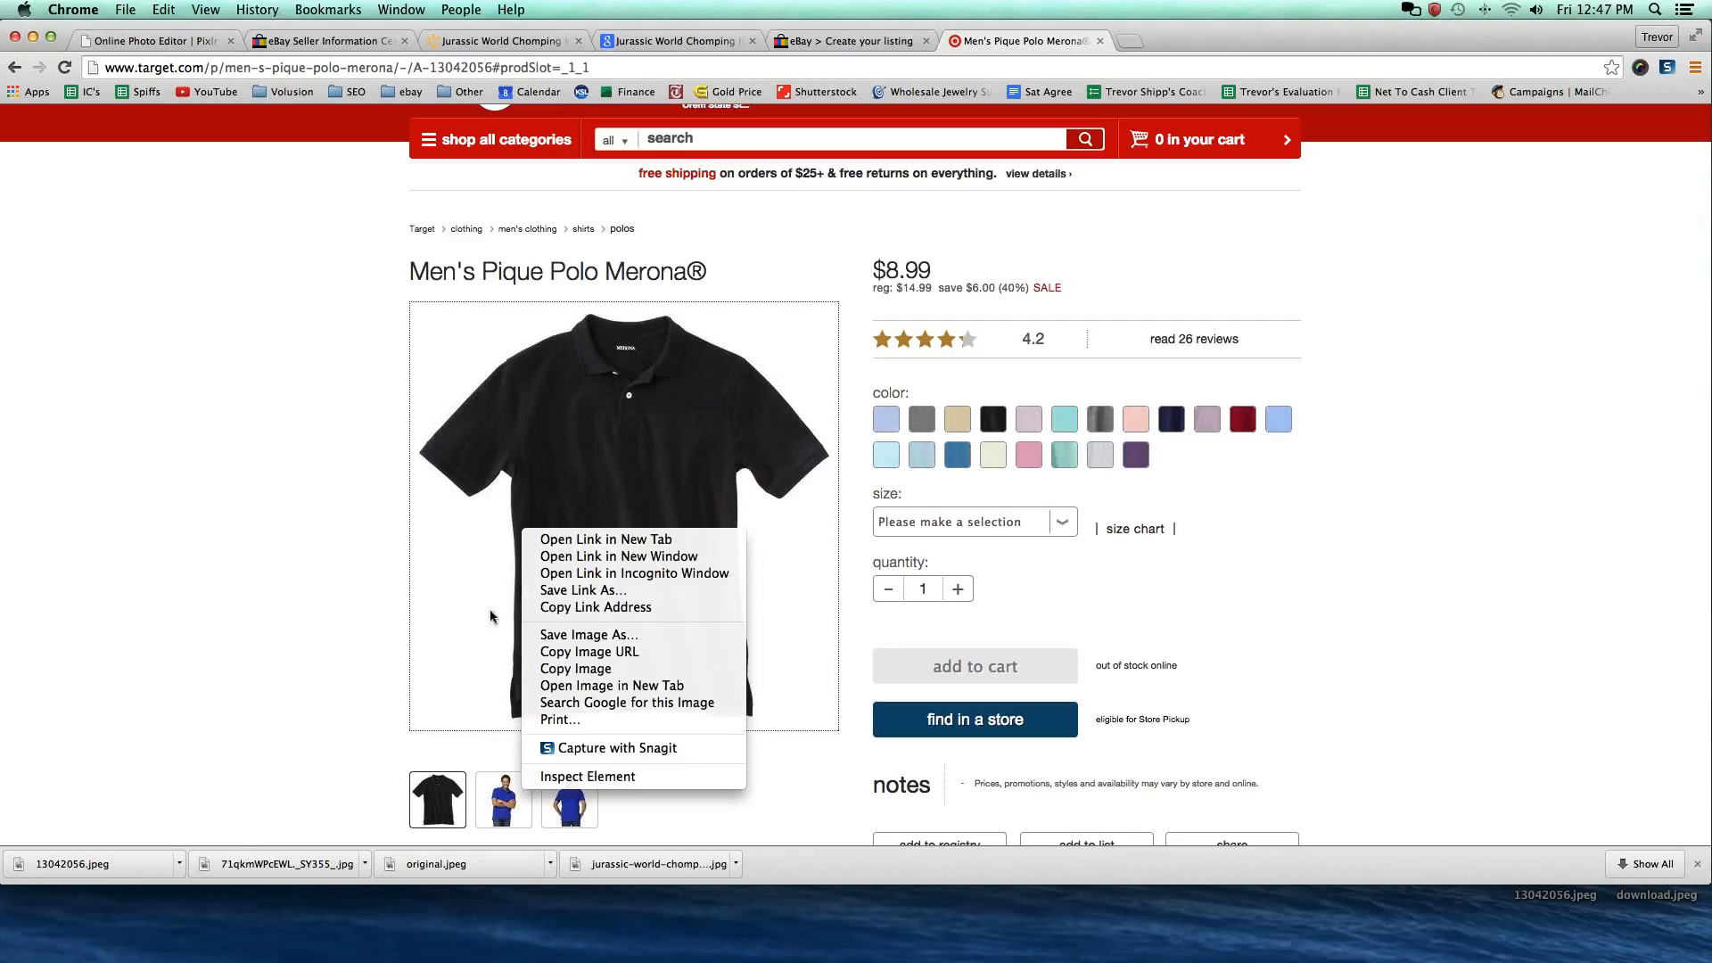
{"action": "left_click", "coordinate": [561, 651]}
{"action": "key", "text": "Escape"}
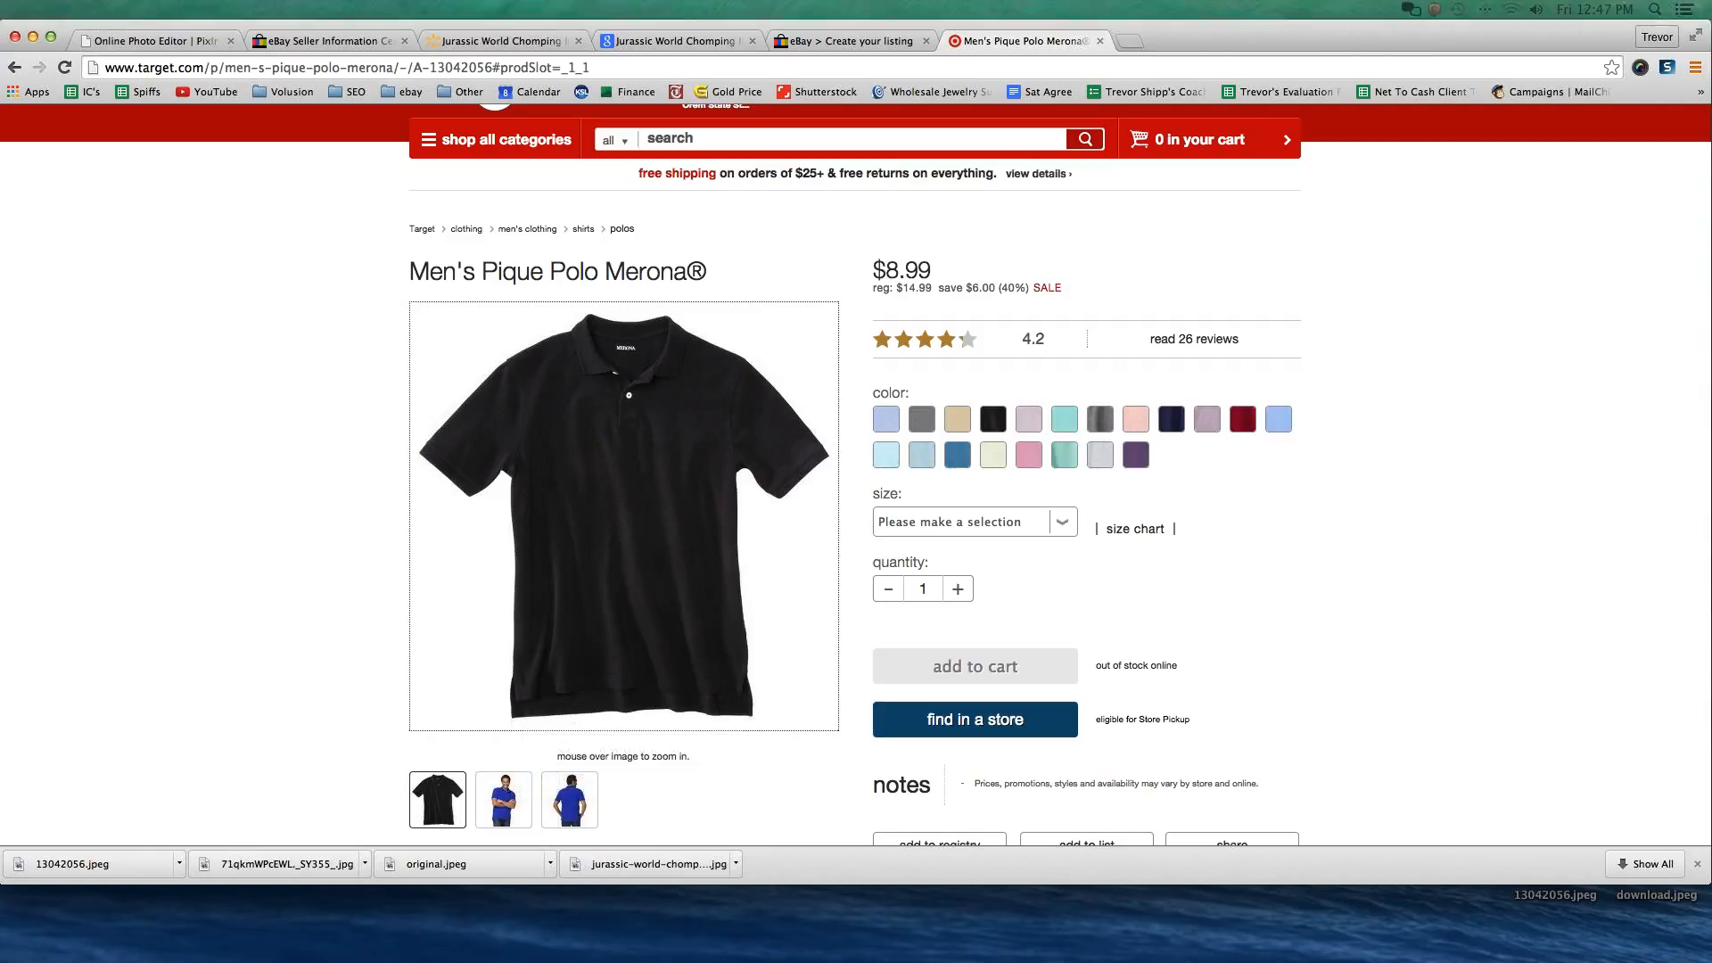